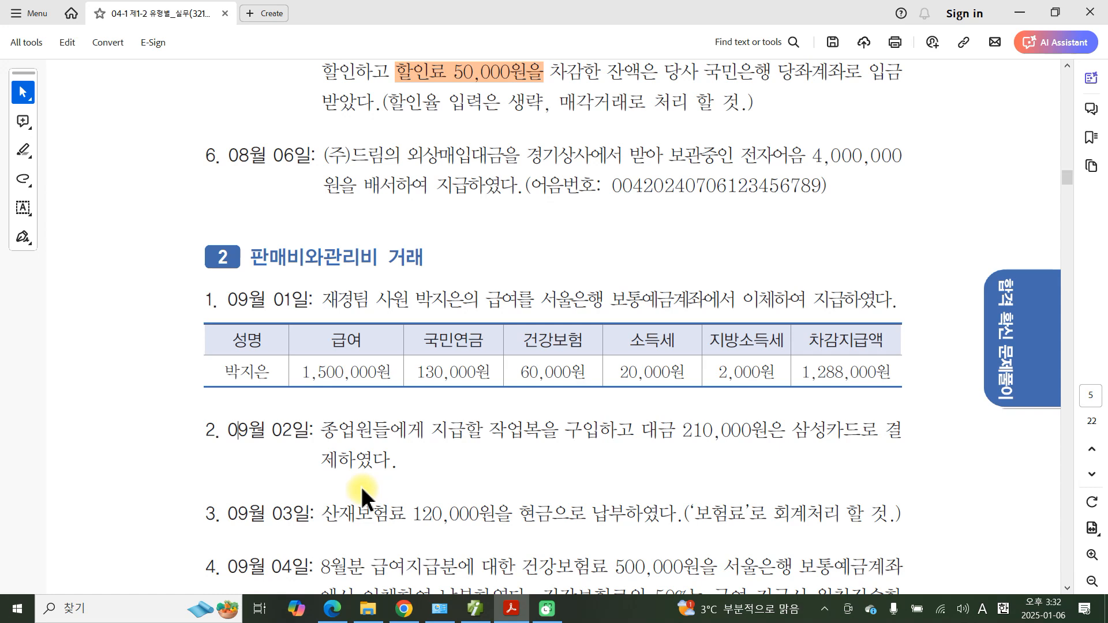
# Start ZoomIt for drawing over the September 1 payroll problem in the PDF
pyautogui.scroll(-3, 321, 508)
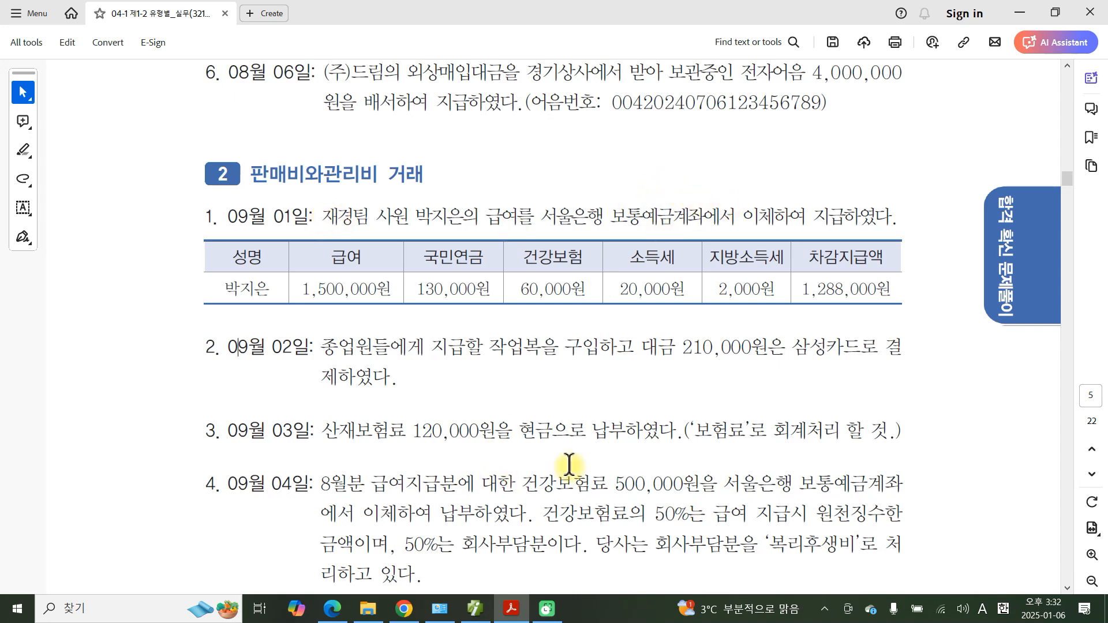
pyautogui.scroll(-1, 569, 465)
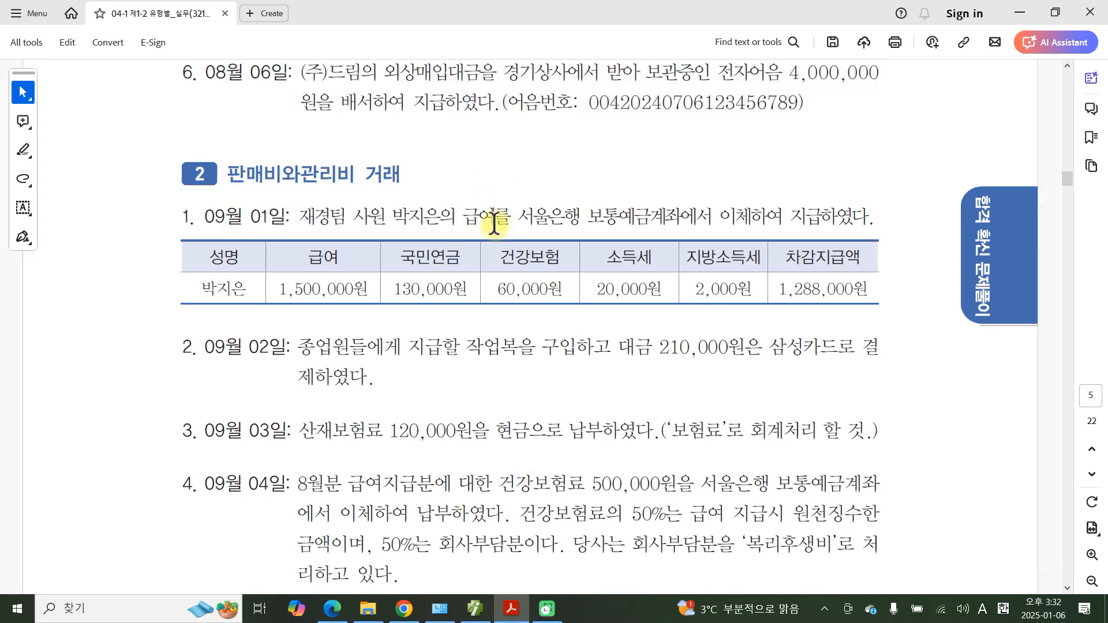
pyautogui.moveTo(516, 220); pyautogui.dragTo(508, 242)
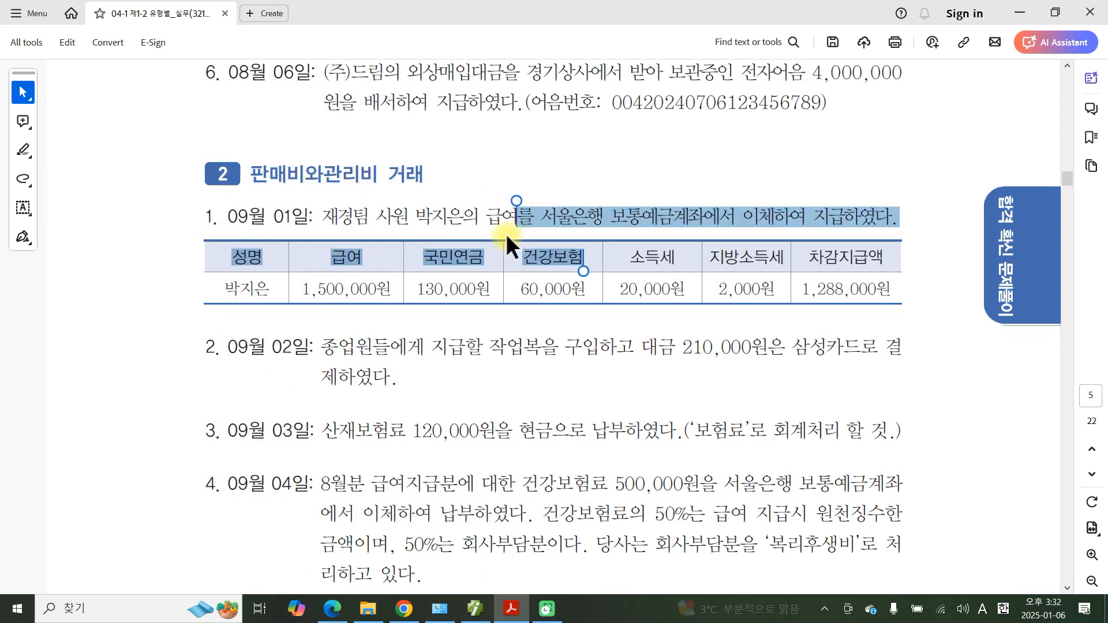
pyautogui.click(470, 290)
pyautogui.click(18, 609)
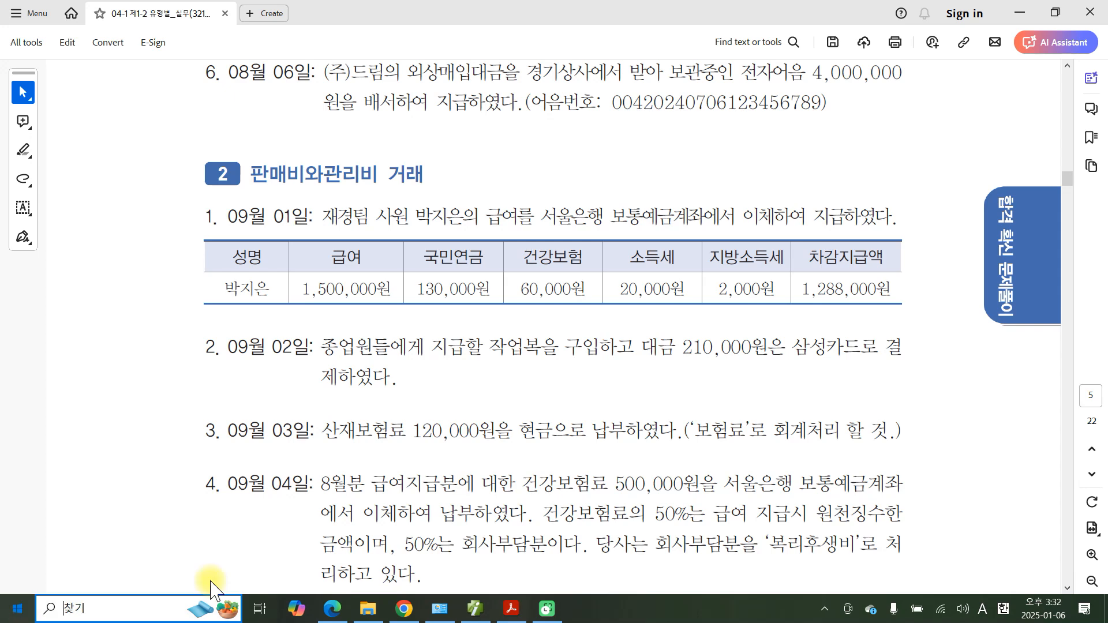
pyautogui.scroll(-5, 344, 540)
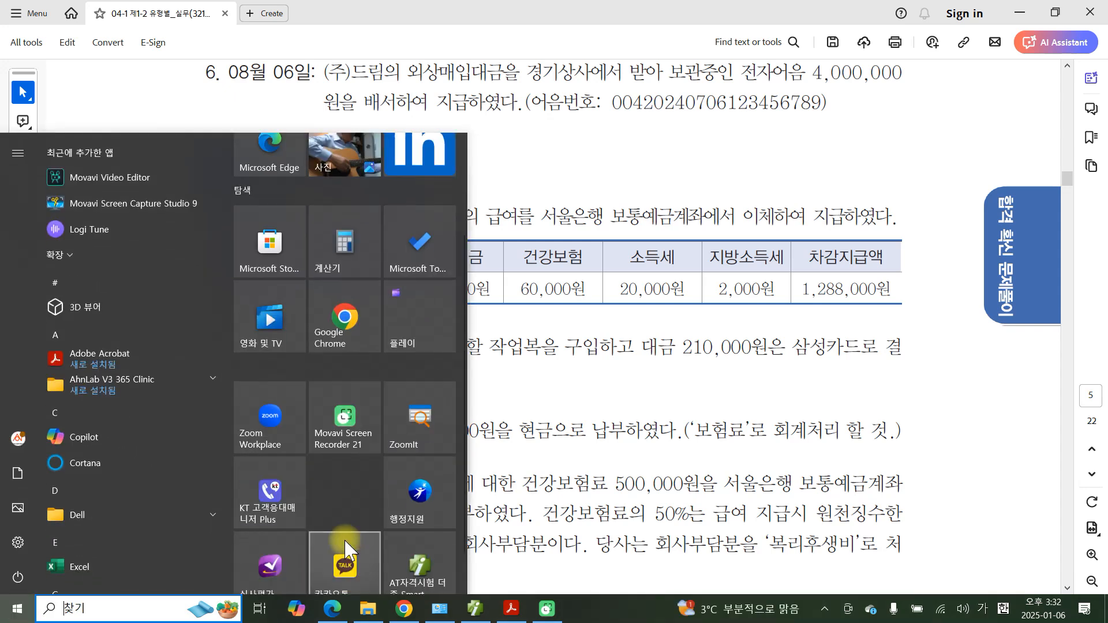
pyautogui.scroll(3, 320, 481)
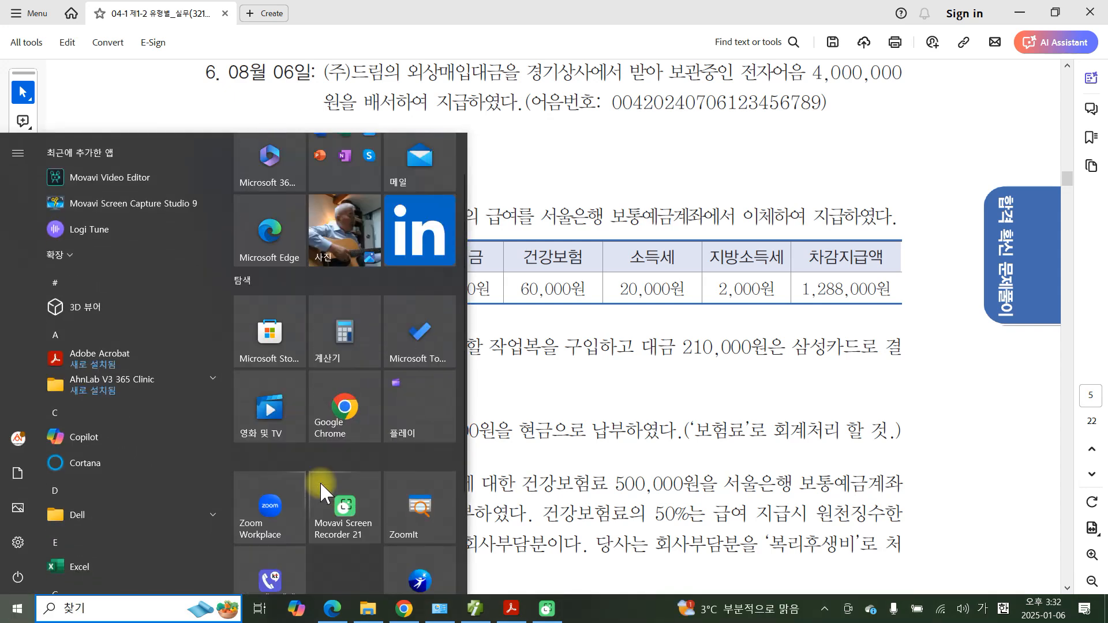
pyautogui.scroll(-3, 319, 482)
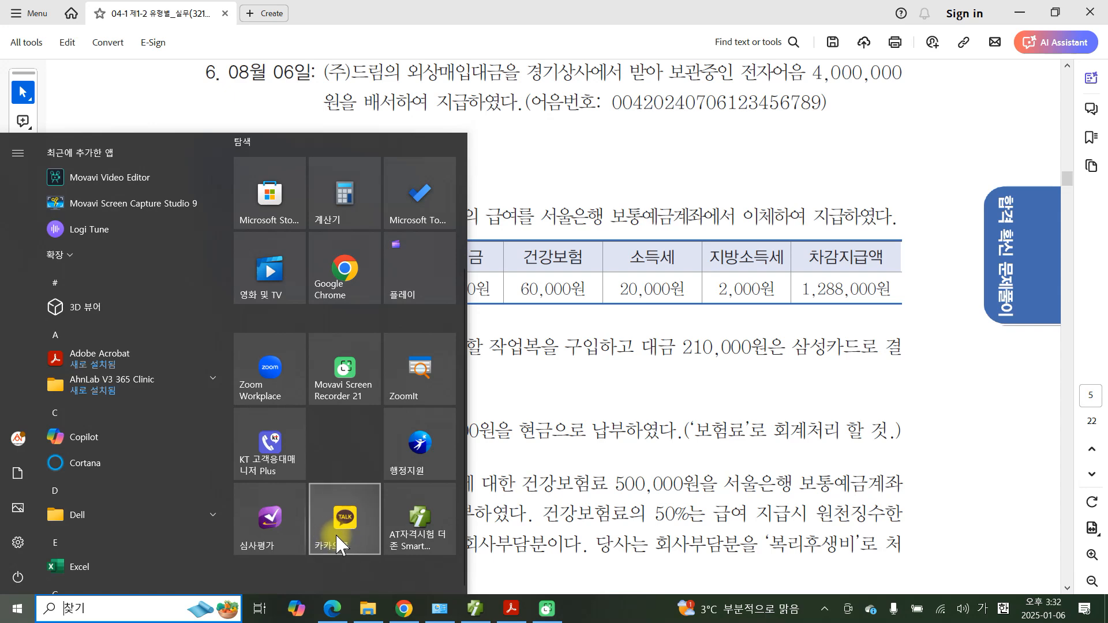
pyautogui.click(418, 380)
# Circle the word 급여를 in the September 1 sentence with the pen and clear the drawing
pyautogui.scroll(1, 566, 437)
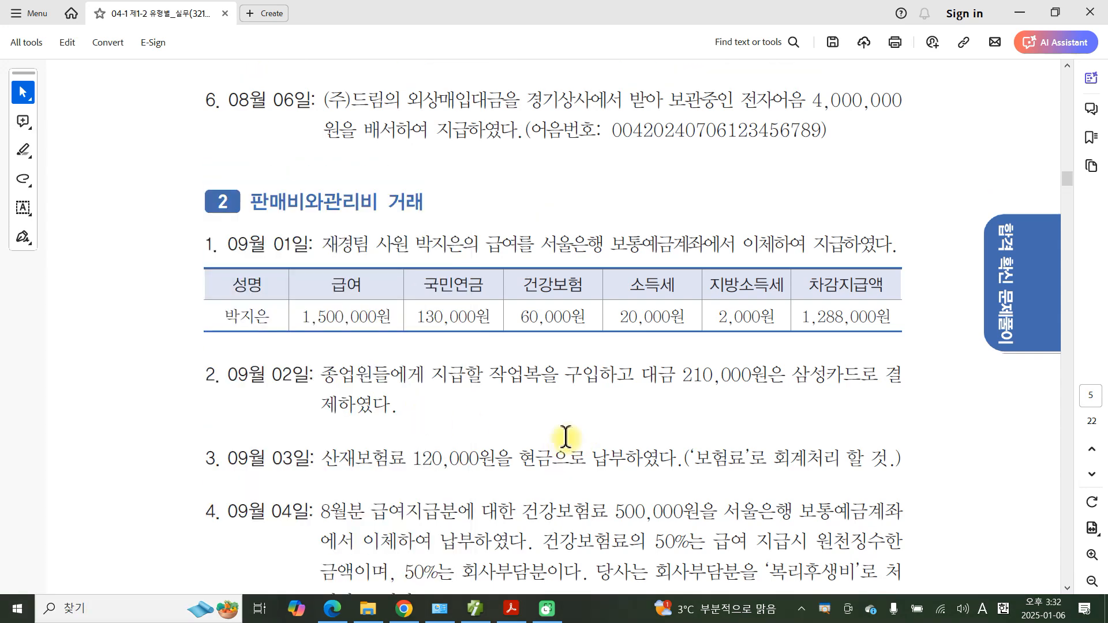
pyautogui.hotkey('ctrl', '2')
pyautogui.moveTo(511, 271)
pyautogui.mouseDown()
pyautogui.moveTo(537, 240)
pyautogui.moveTo(516, 275)
pyautogui.mouseUp()
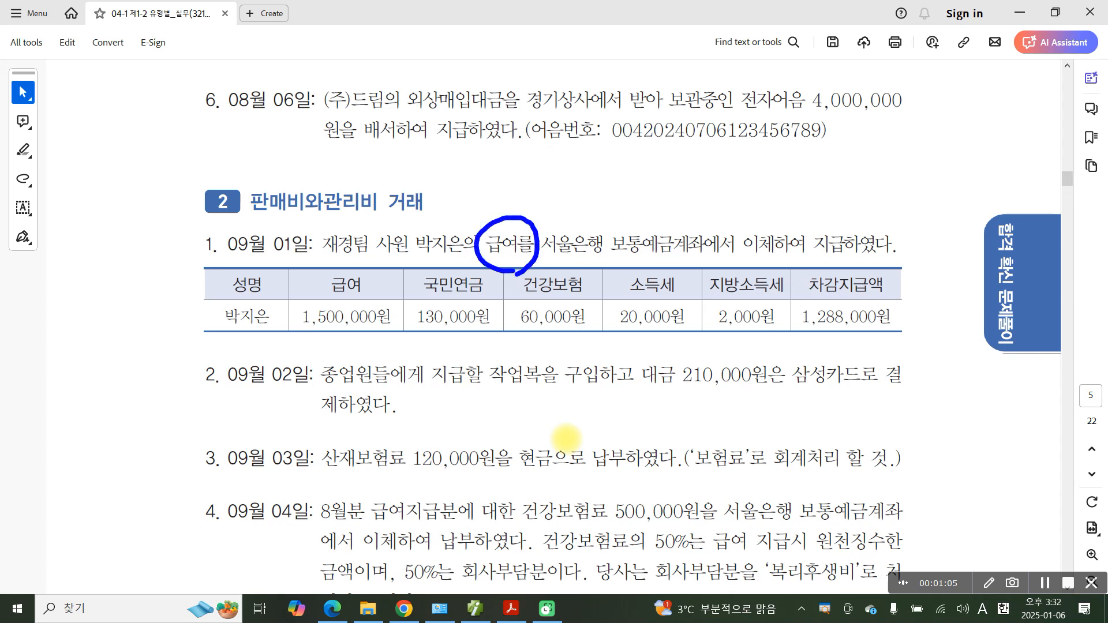
pyautogui.press('Escape')
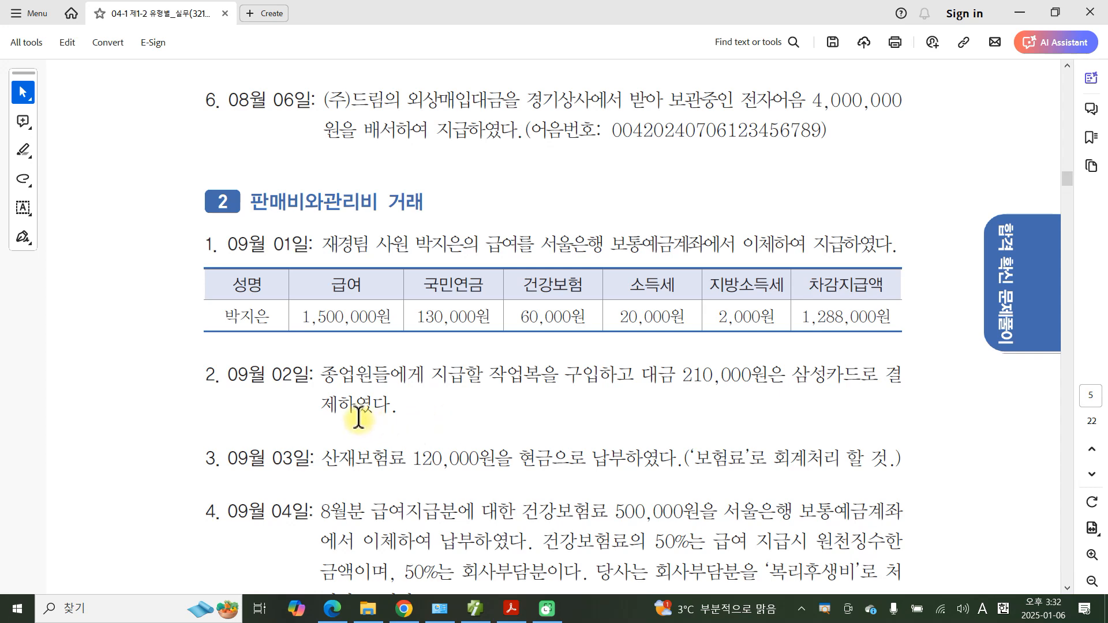
# Draw a box around the 급여 table header and circle the four deduction columns from 국민연금 to 지방소득세
pyautogui.hotkey('ctrl', '2')
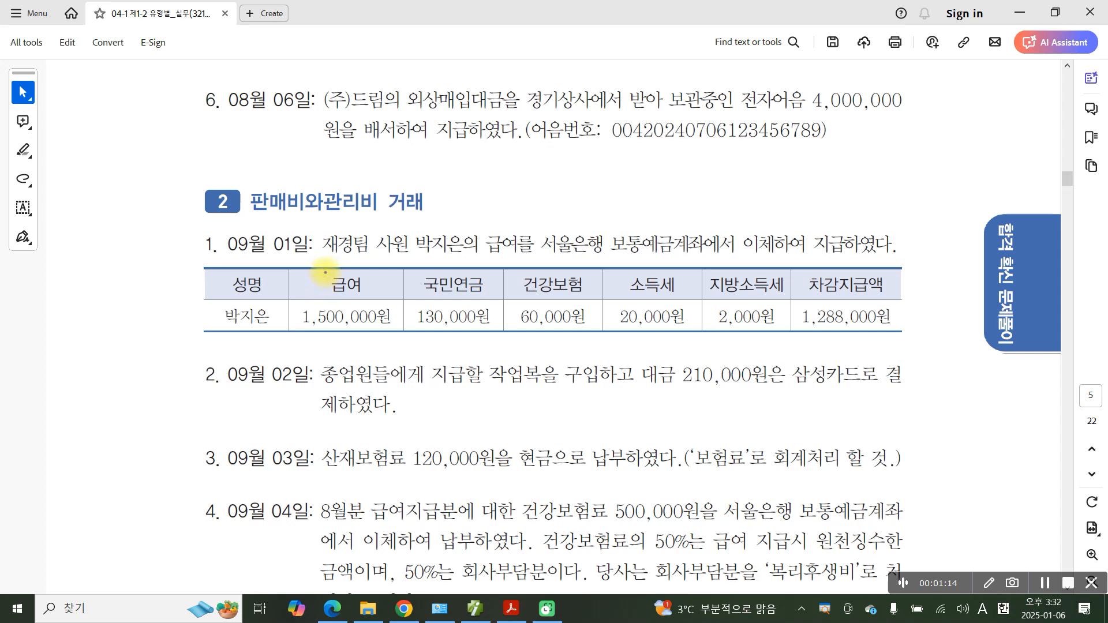
pyautogui.moveTo(325, 273); pyautogui.dragTo(378, 304)
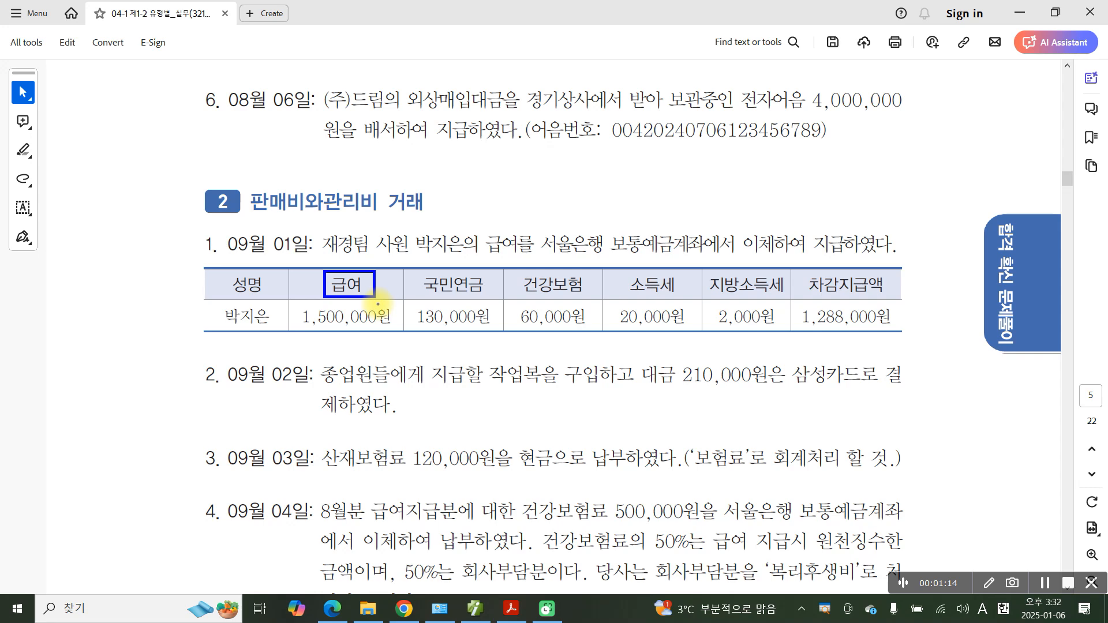
pyautogui.moveTo(421, 255)
pyautogui.mouseDown()
pyautogui.moveTo(554, 346)
pyautogui.moveTo(782, 344)
pyautogui.moveTo(742, 252)
pyautogui.moveTo(420, 253)
pyautogui.mouseUp()
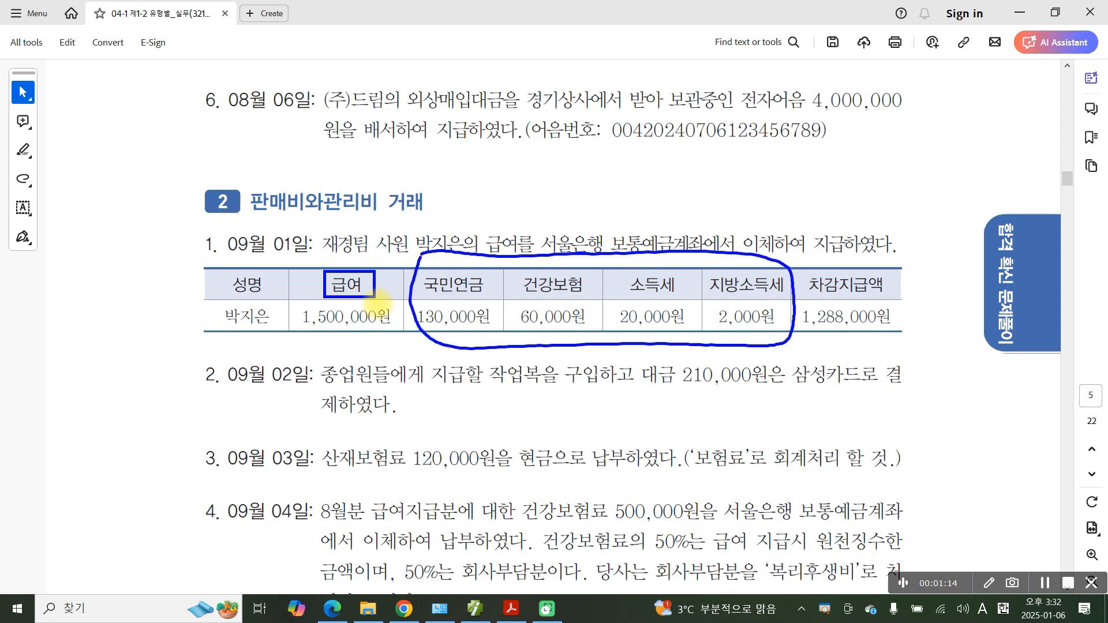
# Handwrite the account name 예수금 above the circled deduction columns
pyautogui.moveTo(578, 187)
pyautogui.mouseDown()
pyautogui.moveTo(571, 219)
pyautogui.moveTo(623, 175)
pyautogui.mouseUp()
pyautogui.moveTo(614, 205)
pyautogui.mouseDown()
pyautogui.moveTo(631, 200)
pyautogui.moveTo(641, 231)
pyautogui.mouseUp()
pyautogui.moveTo(647, 160); pyautogui.dragTo(658, 232)
pyautogui.moveTo(681, 151); pyautogui.dragTo(667, 184)
pyautogui.moveTo(681, 154); pyautogui.dragTo(708, 177)
pyautogui.moveTo(687, 185); pyautogui.dragTo(691, 223)
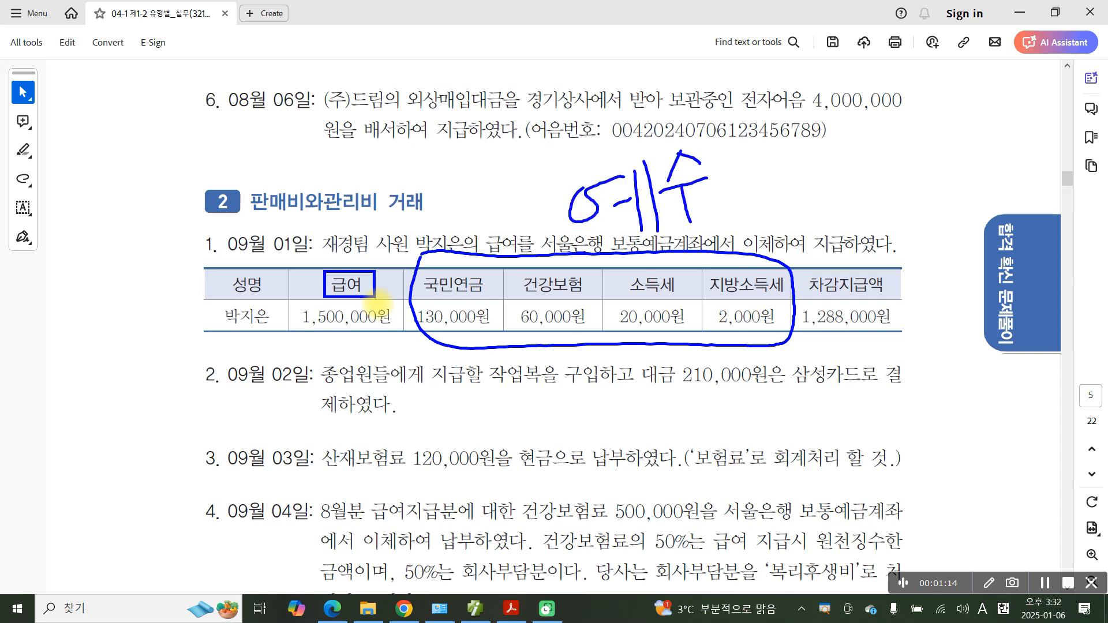
pyautogui.moveTo(699, 160)
pyautogui.mouseDown()
pyautogui.moveTo(705, 197)
pyautogui.moveTo(761, 179)
pyautogui.mouseUp()
pyautogui.moveTo(721, 201)
pyautogui.mouseDown()
pyautogui.moveTo(730, 227)
pyautogui.moveTo(761, 213)
pyautogui.mouseUp()
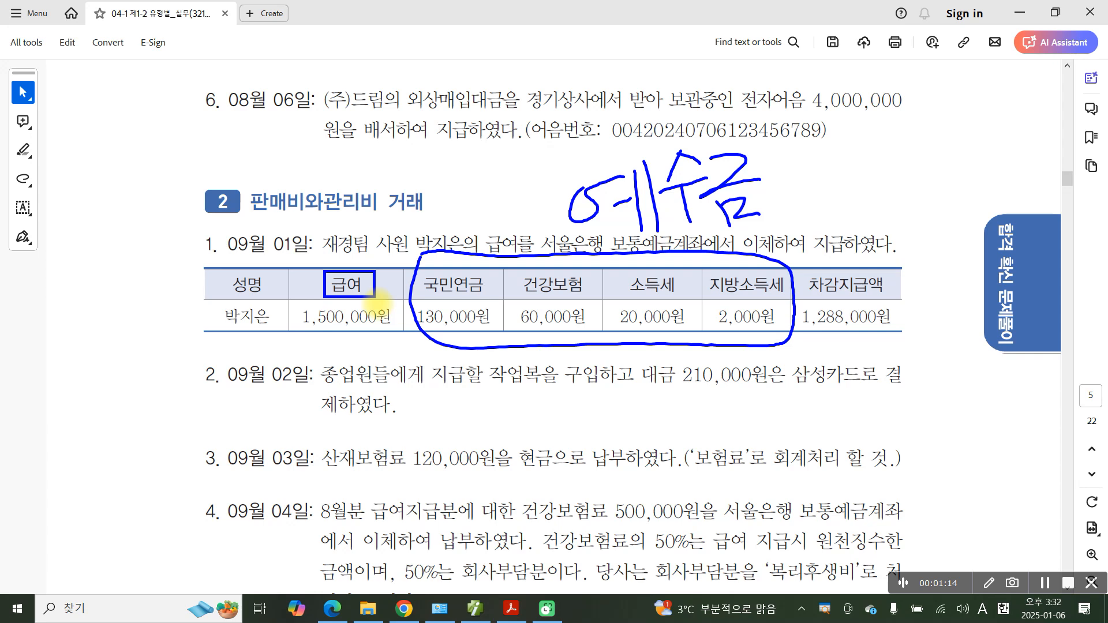
# Box the 차감지급액 header and handwrite 보통예금 beside it
pyautogui.moveTo(805, 262)
pyautogui.mouseDown()
pyautogui.moveTo(804, 300)
pyautogui.moveTo(905, 284)
pyautogui.moveTo(803, 263)
pyautogui.mouseUp()
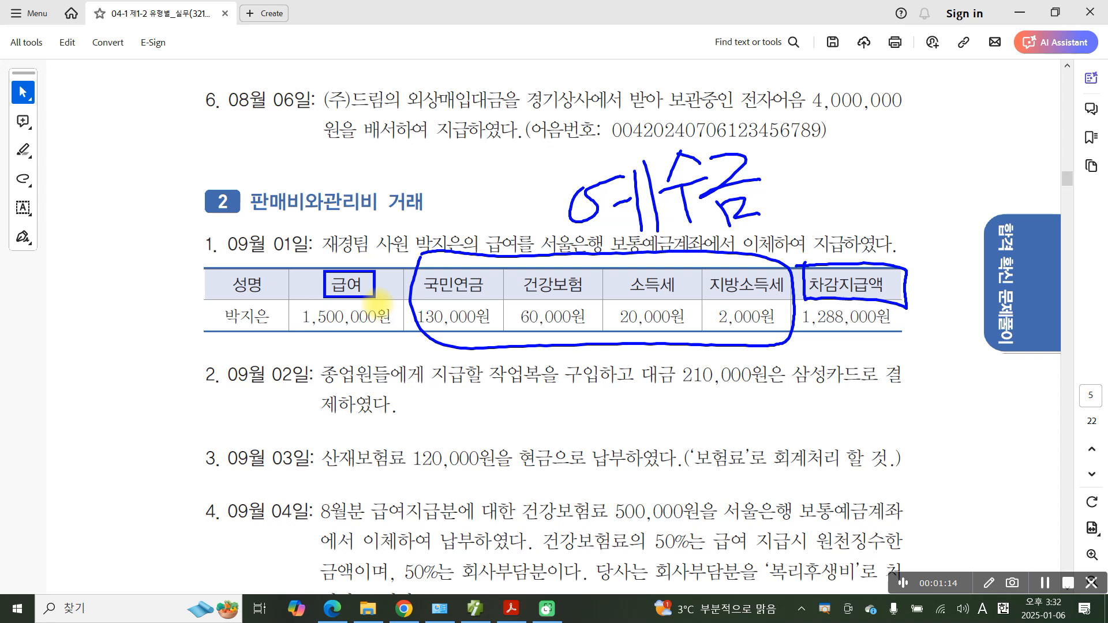
pyautogui.moveTo(922, 268)
pyautogui.mouseDown()
pyautogui.moveTo(926, 315)
pyautogui.moveTo(952, 310)
pyautogui.moveTo(957, 326)
pyautogui.mouseUp()
pyautogui.moveTo(965, 284)
pyautogui.mouseDown()
pyautogui.moveTo(984, 278)
pyautogui.moveTo(987, 334)
pyautogui.mouseUp()
pyautogui.moveTo(970, 341)
pyautogui.mouseDown()
pyautogui.moveTo(996, 358)
pyautogui.moveTo(990, 351)
pyautogui.mouseUp()
pyautogui.moveTo(1013, 309)
pyautogui.mouseDown()
pyautogui.moveTo(1007, 335)
pyautogui.moveTo(1045, 312)
pyautogui.mouseUp()
pyautogui.moveTo(1048, 314)
pyautogui.mouseDown()
pyautogui.moveTo(1022, 355)
pyautogui.moveTo(1046, 349)
pyautogui.mouseUp()
pyautogui.moveTo(1060, 295)
pyautogui.mouseDown()
pyautogui.moveTo(1035, 420)
pyautogui.moveTo(1060, 328)
pyautogui.moveTo(1090, 325)
pyautogui.mouseUp()
pyautogui.moveTo(1067, 336)
pyautogui.mouseDown()
pyautogui.moveTo(1057, 370)
pyautogui.moveTo(1107, 381)
pyautogui.mouseUp()
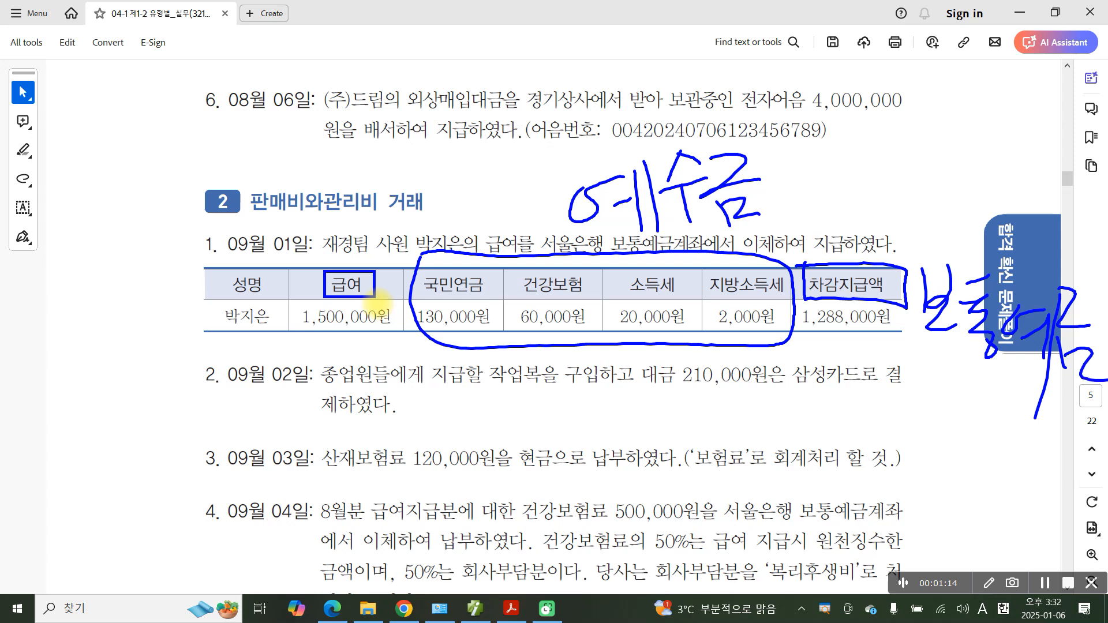
# Circle the 급여 column and handwrite the debit label 차) beside the salary table
pyautogui.moveTo(283, 277)
pyautogui.mouseDown()
pyautogui.moveTo(375, 373)
pyautogui.moveTo(369, 382)
pyautogui.mouseUp()
pyautogui.moveTo(123, 300); pyautogui.dragTo(145, 310)
pyautogui.moveTo(119, 321)
pyautogui.mouseDown()
pyautogui.moveTo(126, 363)
pyautogui.moveTo(157, 352)
pyautogui.mouseUp()
pyautogui.moveTo(163, 290); pyautogui.dragTo(171, 361)
pyautogui.moveTo(172, 333); pyautogui.dragTo(189, 323)
pyautogui.moveTo(179, 283); pyautogui.dragTo(209, 378)
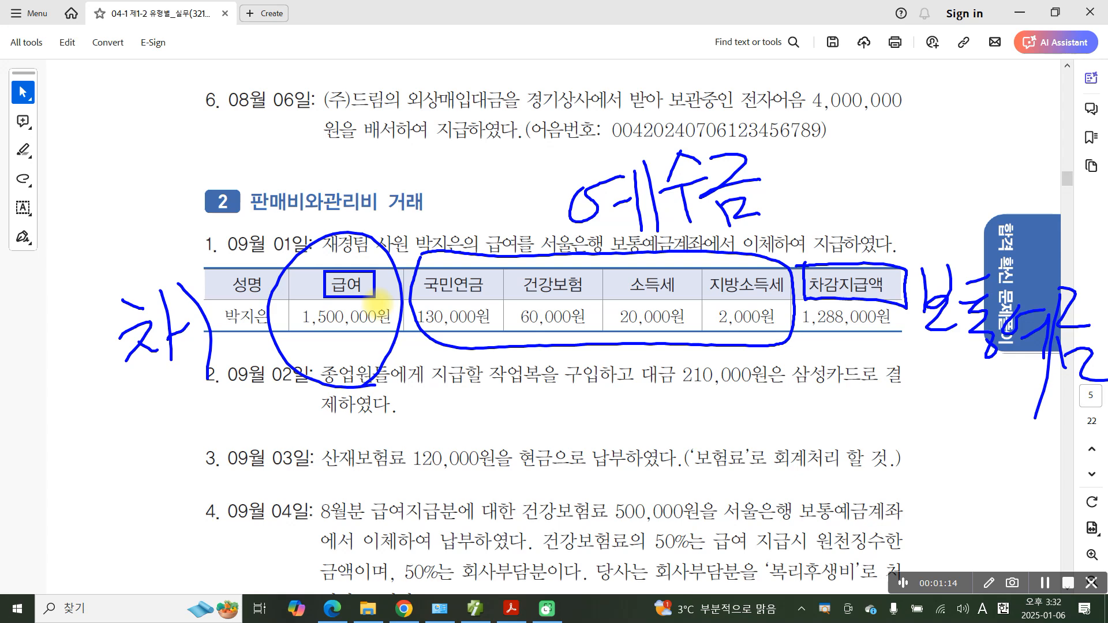
# Handwrite the credit label 대) beside both the 예수금 and 보통예금 notes, underlining 보통예금
pyautogui.moveTo(469, 176)
pyautogui.mouseDown()
pyautogui.moveTo(503, 167)
pyautogui.moveTo(511, 203)
pyautogui.mouseUp()
pyautogui.moveTo(511, 157); pyautogui.dragTo(512, 202)
pyautogui.moveTo(513, 183); pyautogui.dragTo(523, 182)
pyautogui.moveTo(531, 157); pyautogui.dragTo(536, 233)
pyautogui.moveTo(940, 395); pyautogui.dragTo(1107, 394)
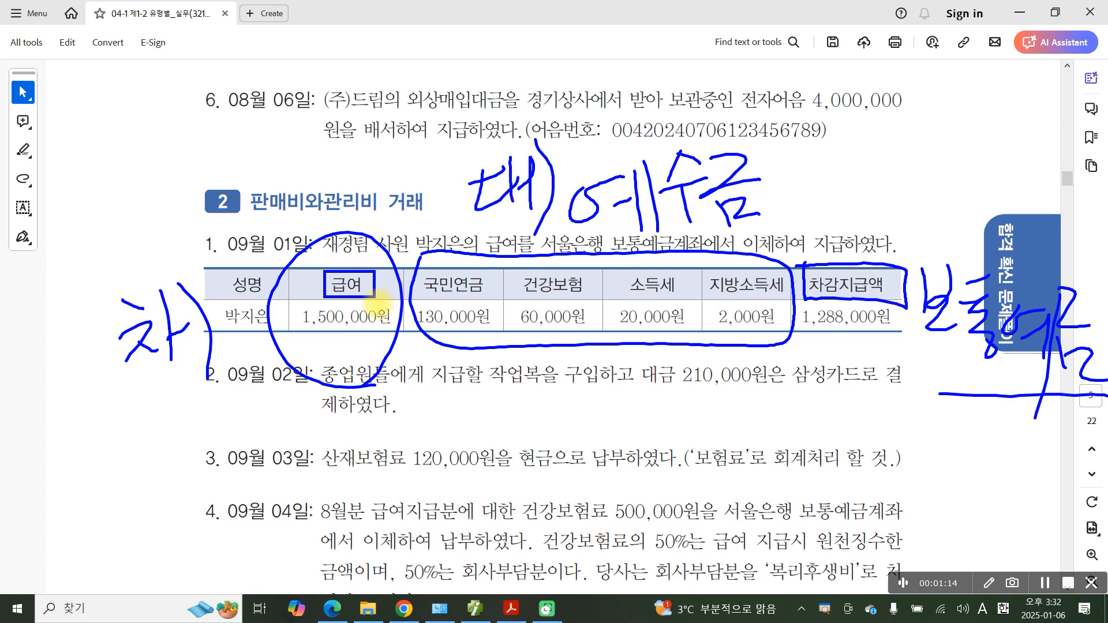
pyautogui.moveTo(822, 355)
pyautogui.mouseDown()
pyautogui.moveTo(849, 352)
pyautogui.moveTo(866, 384)
pyautogui.mouseUp()
pyautogui.moveTo(865, 364)
pyautogui.mouseDown()
pyautogui.moveTo(883, 361)
pyautogui.moveTo(880, 394)
pyautogui.mouseUp()
pyautogui.moveTo(892, 322); pyautogui.dragTo(888, 409)
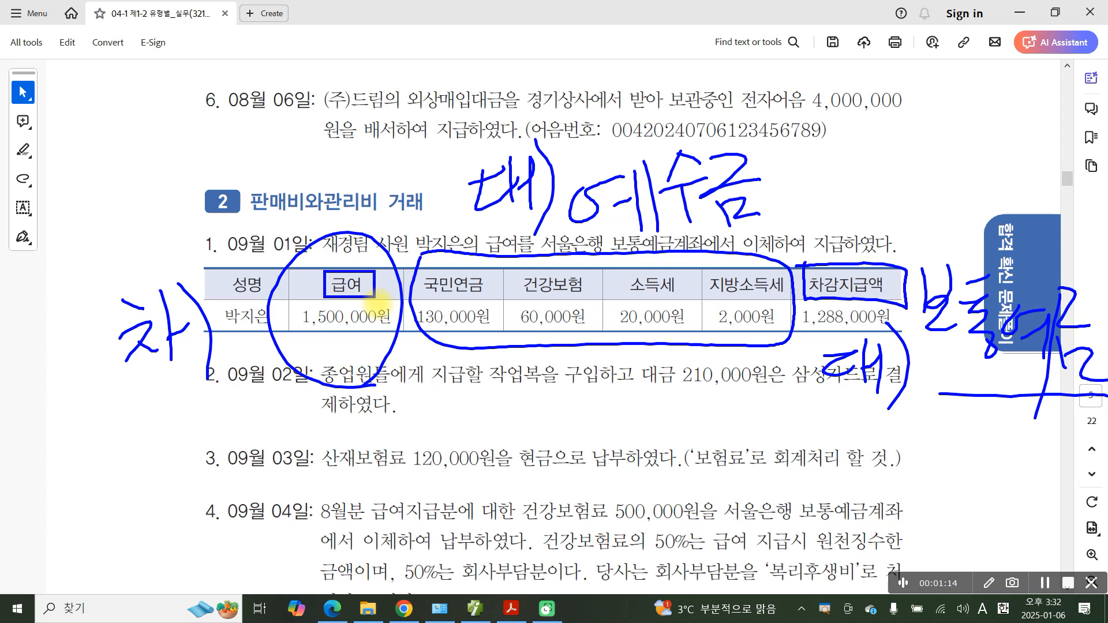
# Underline the 예수금 note and add pen marks near the 차), 보통예금 and 대) notes
pyautogui.moveTo(518, 250); pyautogui.dragTo(814, 230)
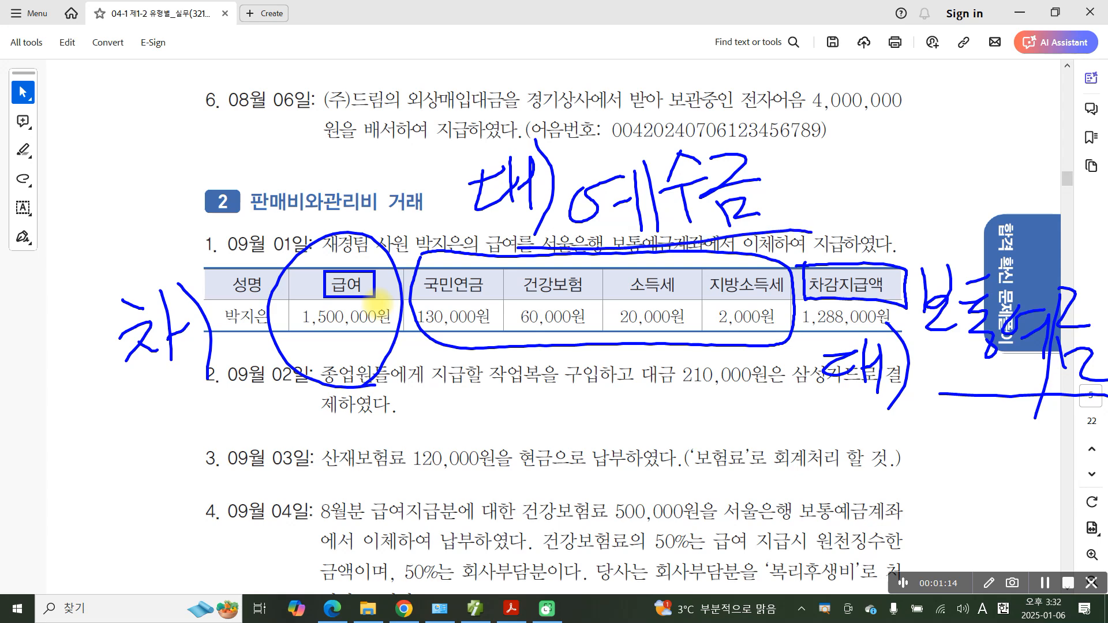
pyautogui.moveTo(116, 424)
pyautogui.mouseDown()
pyautogui.moveTo(345, 377)
pyautogui.moveTo(411, 219)
pyautogui.moveTo(104, 280)
pyautogui.moveTo(112, 407)
pyautogui.mouseUp()
pyautogui.moveTo(922, 420)
pyautogui.mouseDown()
pyautogui.moveTo(955, 443)
pyautogui.moveTo(918, 464)
pyautogui.moveTo(981, 457)
pyautogui.mouseUp()
pyautogui.moveTo(498, 57)
pyautogui.mouseDown()
pyautogui.moveTo(524, 57)
pyautogui.moveTo(534, 107)
pyautogui.moveTo(560, 101)
pyautogui.mouseUp()
pyautogui.moveTo(551, 124)
pyautogui.mouseDown()
pyautogui.moveTo(549, 36)
pyautogui.moveTo(571, 115)
pyautogui.mouseUp()
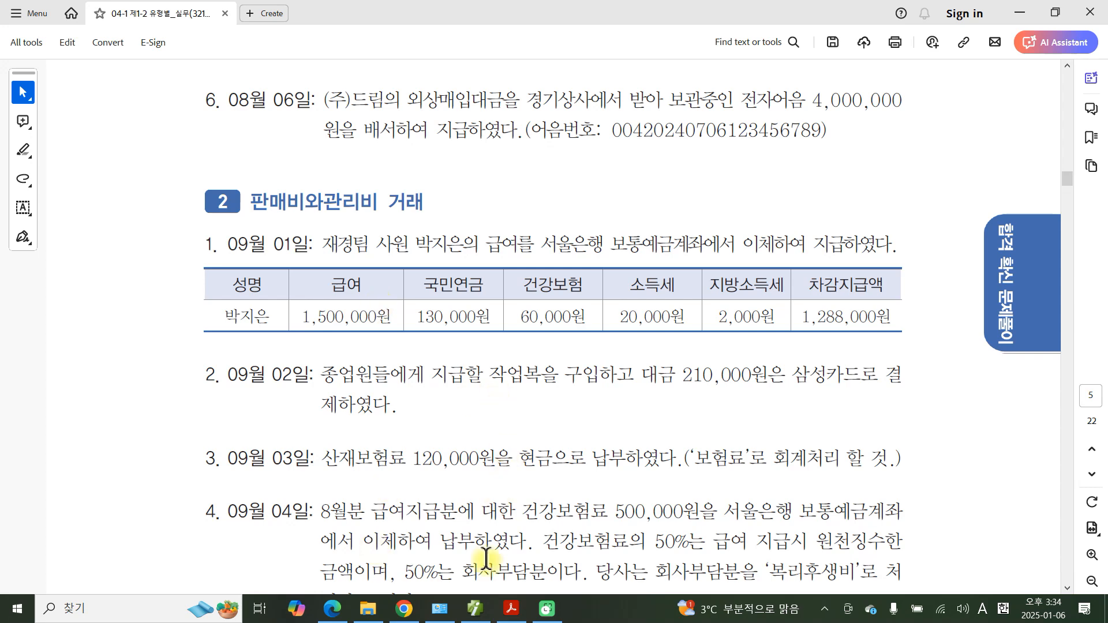
# Switch to the Smart A accounting program, enlarge its window and open 일반전표입력
pyautogui.click(474, 609)
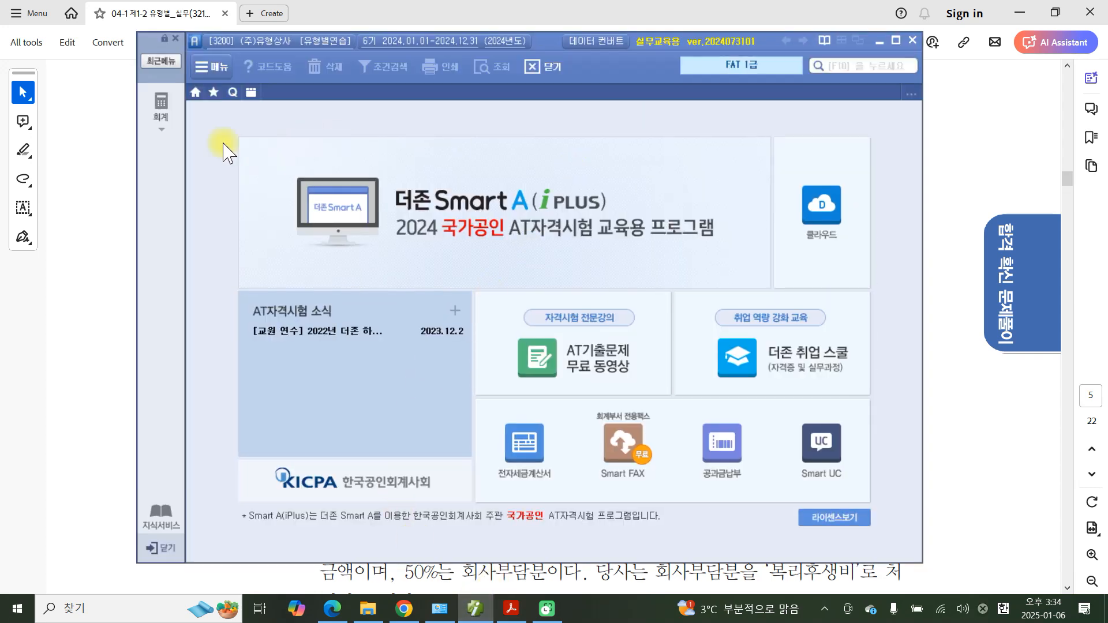
pyautogui.click(824, 51)
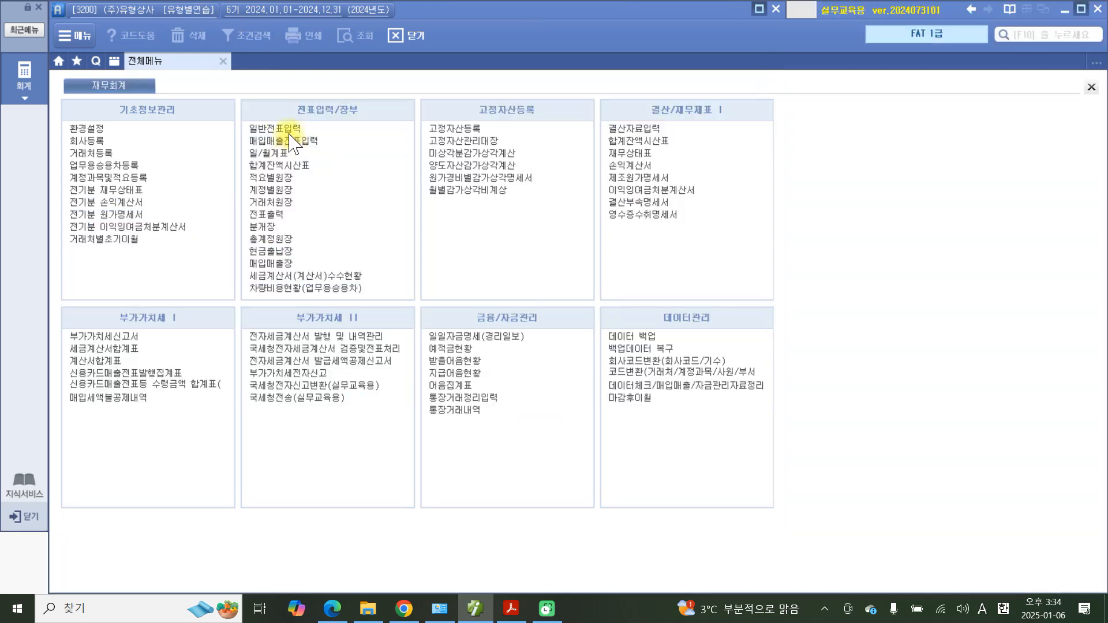
pyautogui.click(289, 130)
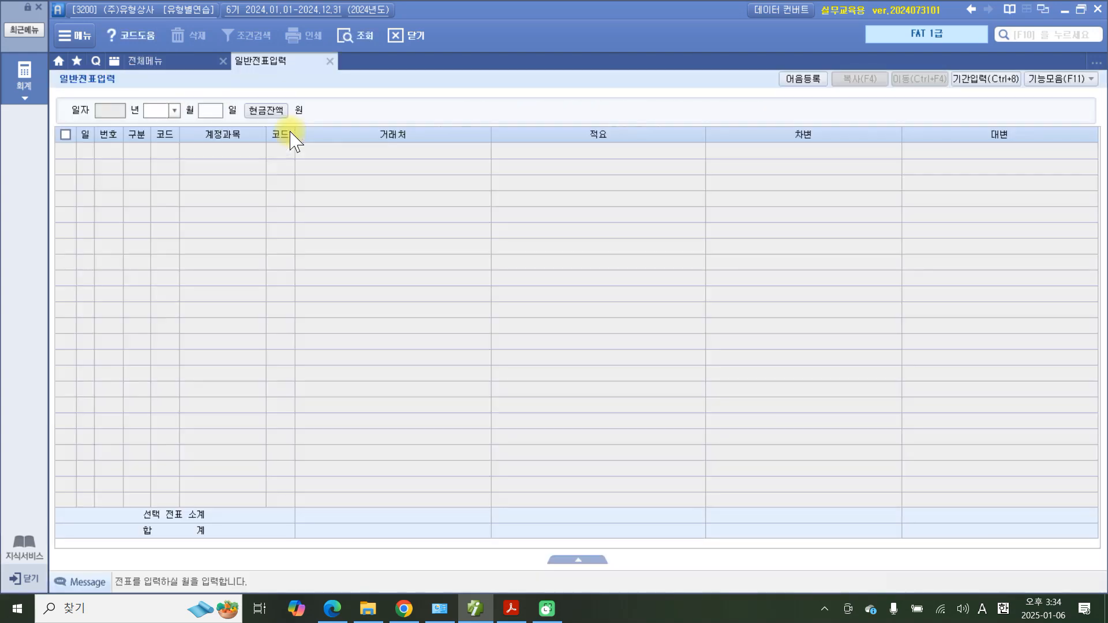
# Set the voucher date to month 09, day 1 to load that day's entries
pyautogui.write('09')
pyautogui.press('Return')
pyautogui.write('1')
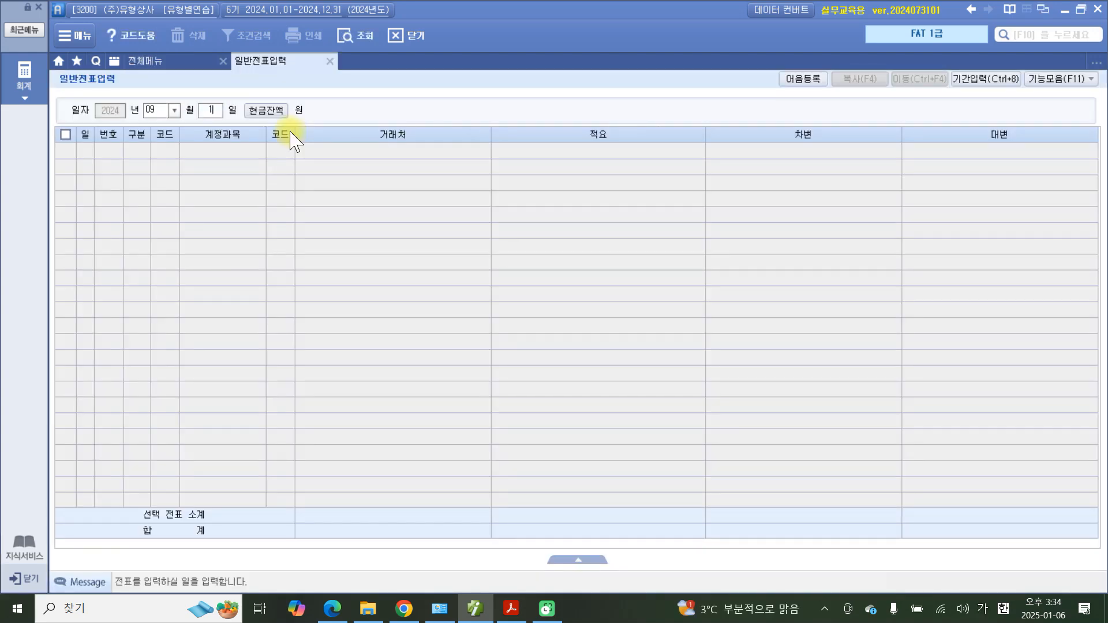
pyautogui.click(290, 131)
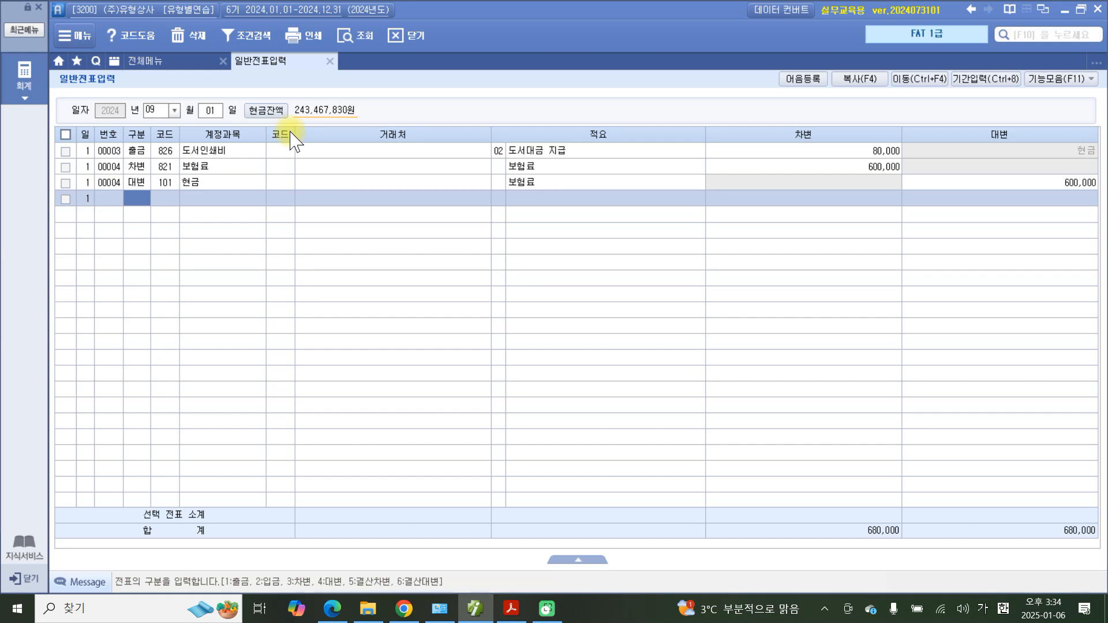
# Begin a new 차변 line and assign account 801 급여 to it by searching for 급여
pyautogui.write('3')
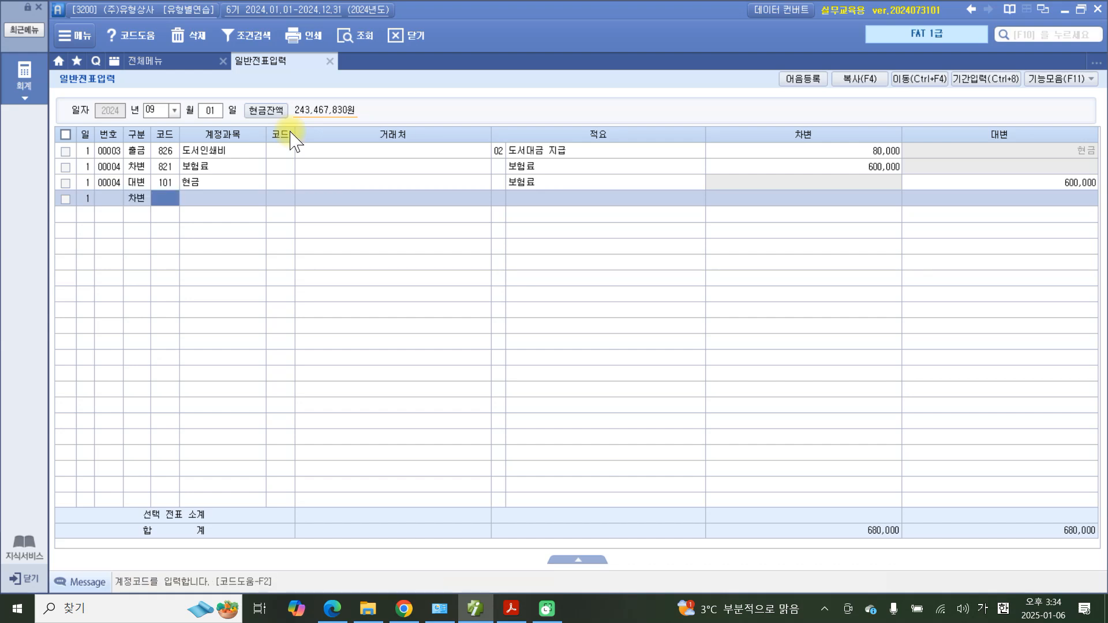
pyautogui.write('급여')
pyautogui.press('Return')
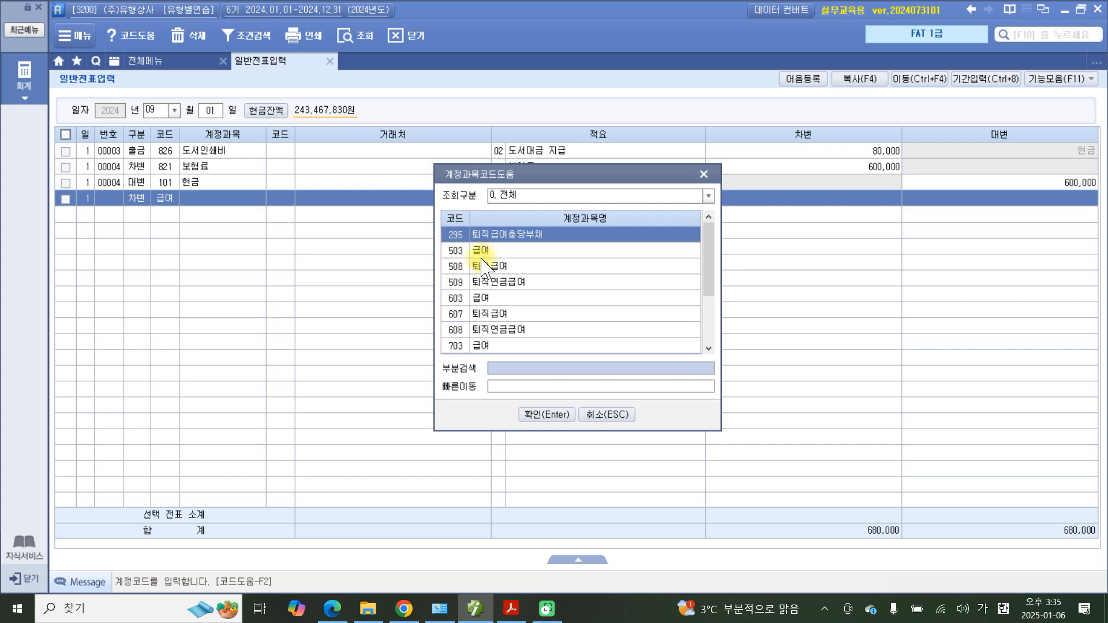
pyautogui.moveTo(708, 284); pyautogui.dragTo(710, 321)
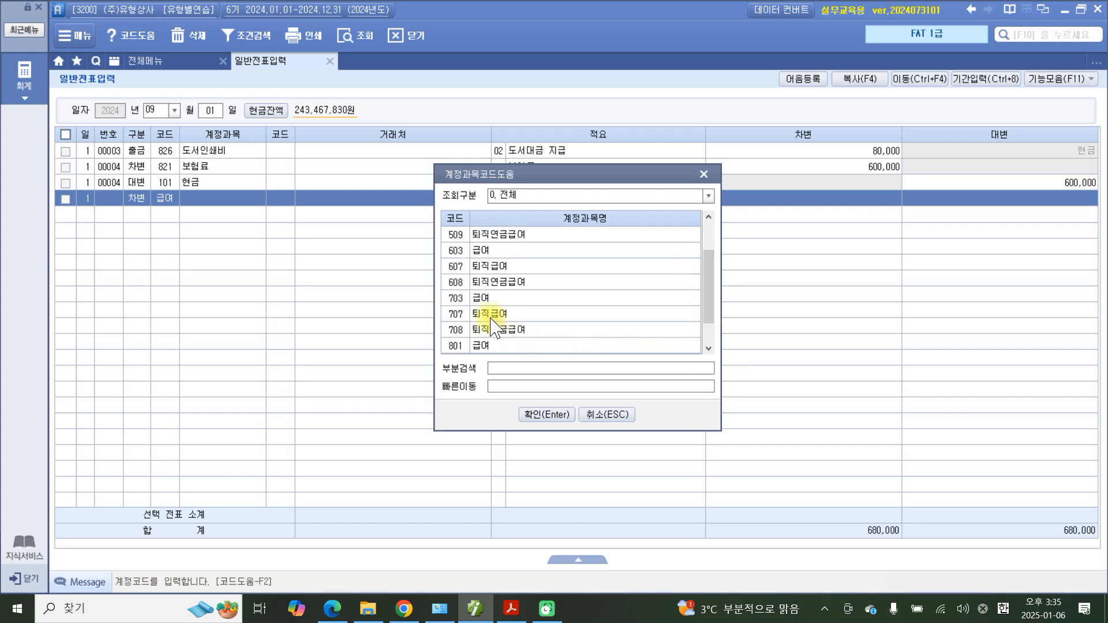
pyautogui.click(536, 415)
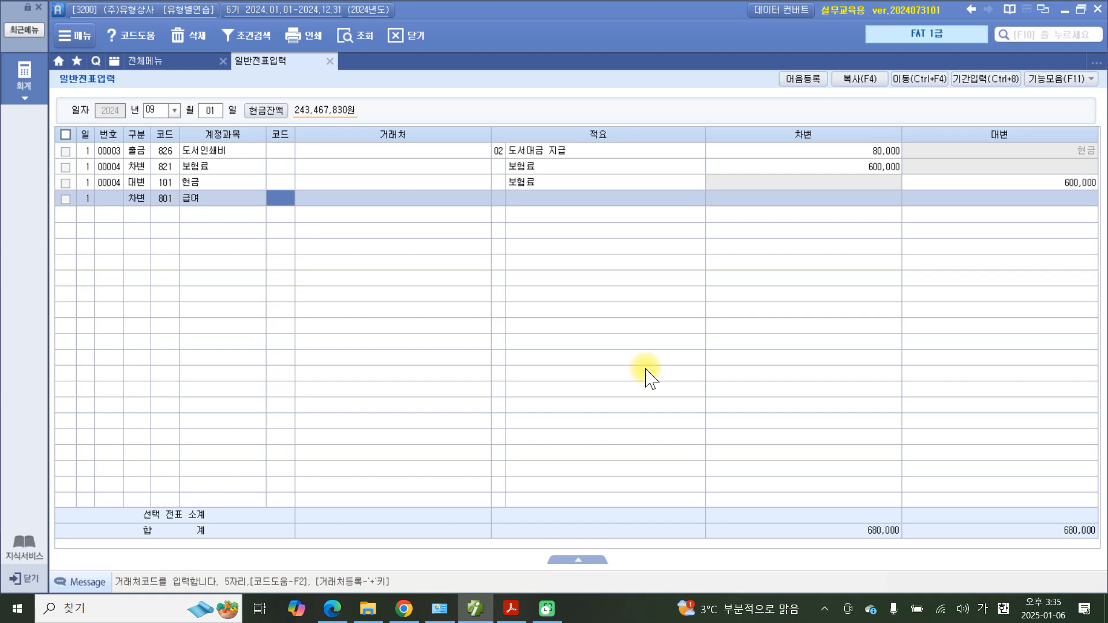
# Leave the 급여 line's 거래처 blank and set its 적요 to the employee's name followed by 급여
pyautogui.press('Return')
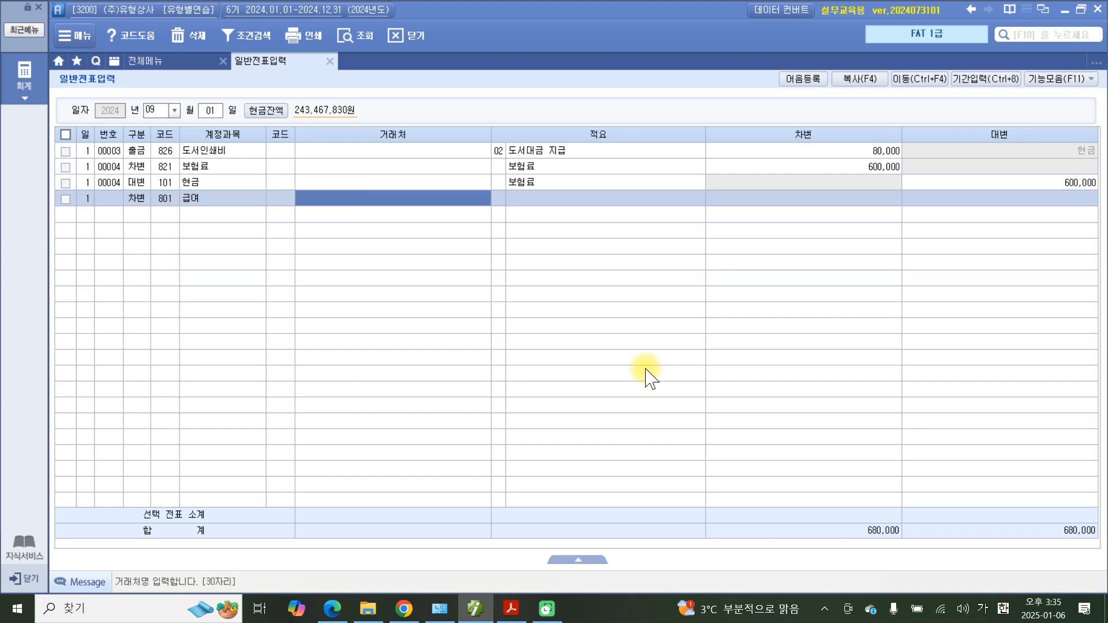
pyautogui.press('Return')
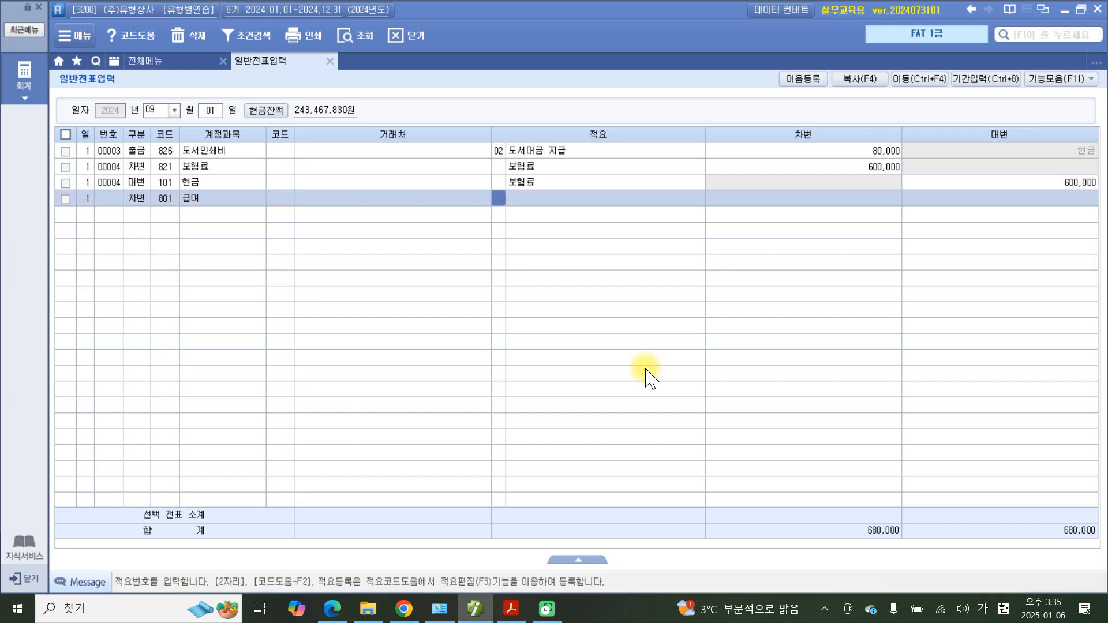
pyautogui.click(585, 561)
pyautogui.click(544, 200)
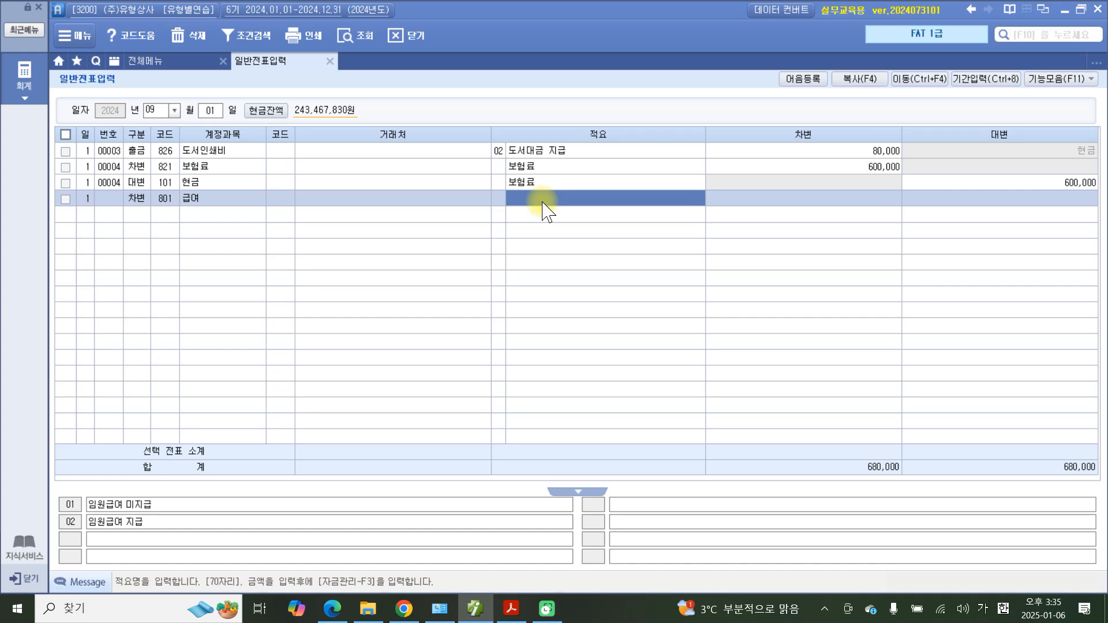
pyautogui.write('박지은 ㄱ')
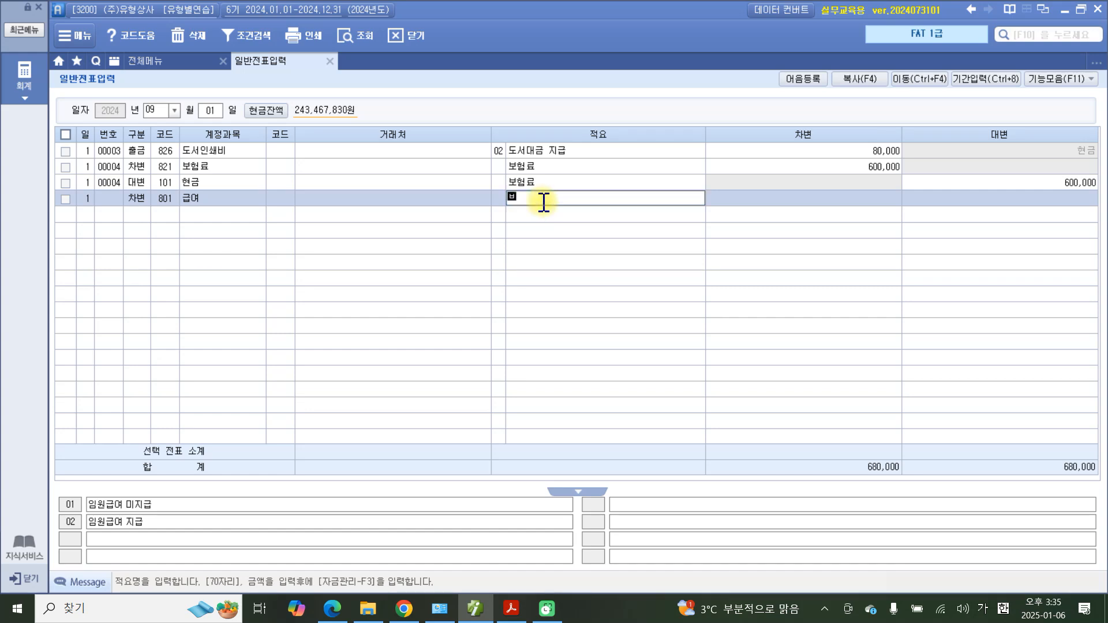
pyautogui.write('급여')
pyautogui.press('Return')
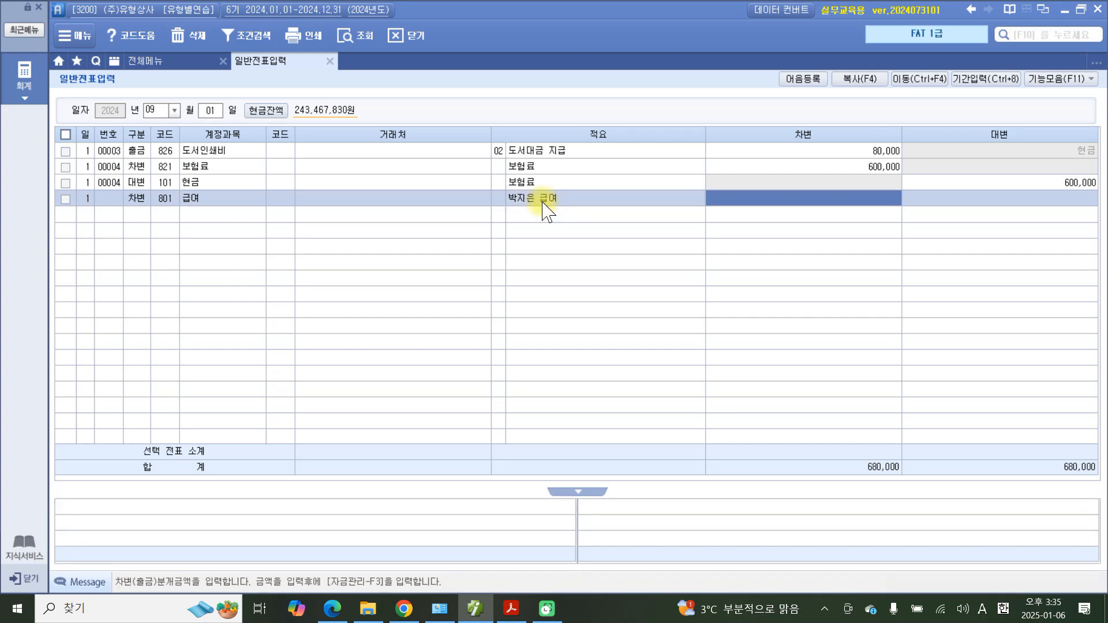
# Enter 1,500,000 as the 차변 amount of the 급여 line
pyautogui.write('1,500')
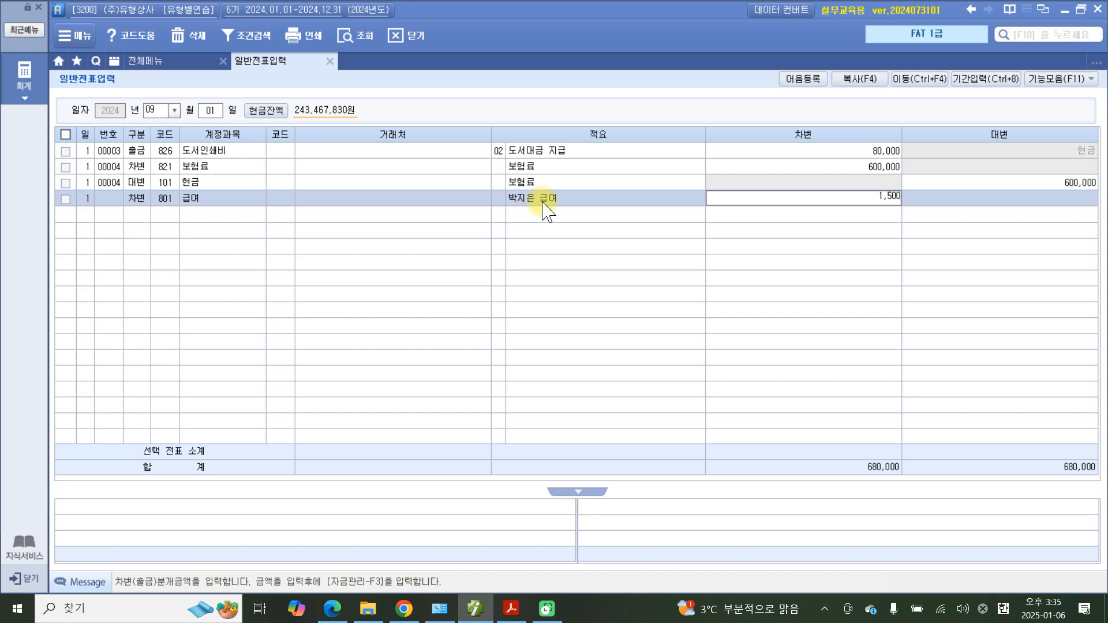
pyautogui.write(',000')
pyautogui.press('Return')
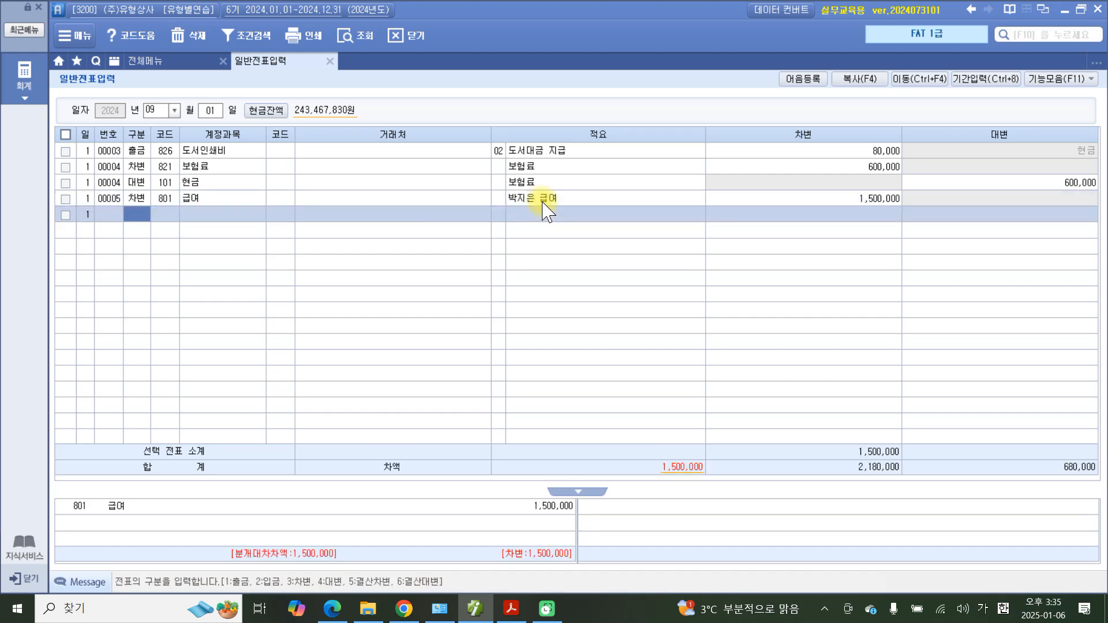
# Begin a 대변 line with account 103 보통예금 and assign 거래처 98001 서울은행(보통) by searching for 서울
pyautogui.press('4')
pyautogui.press('Return')
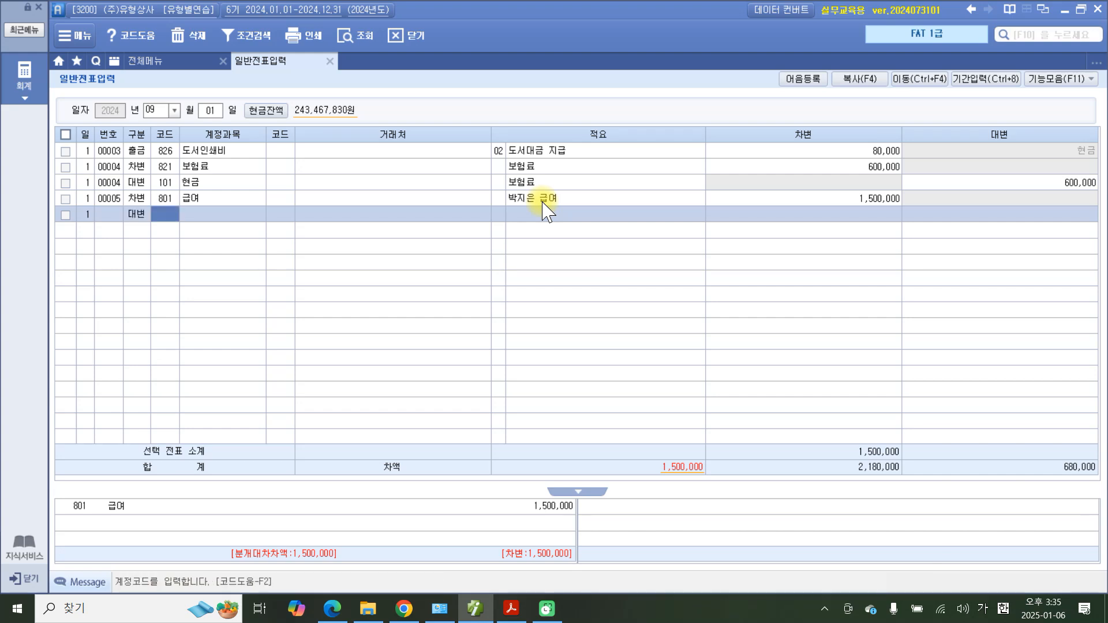
pyautogui.write('103')
pyautogui.press('Return')
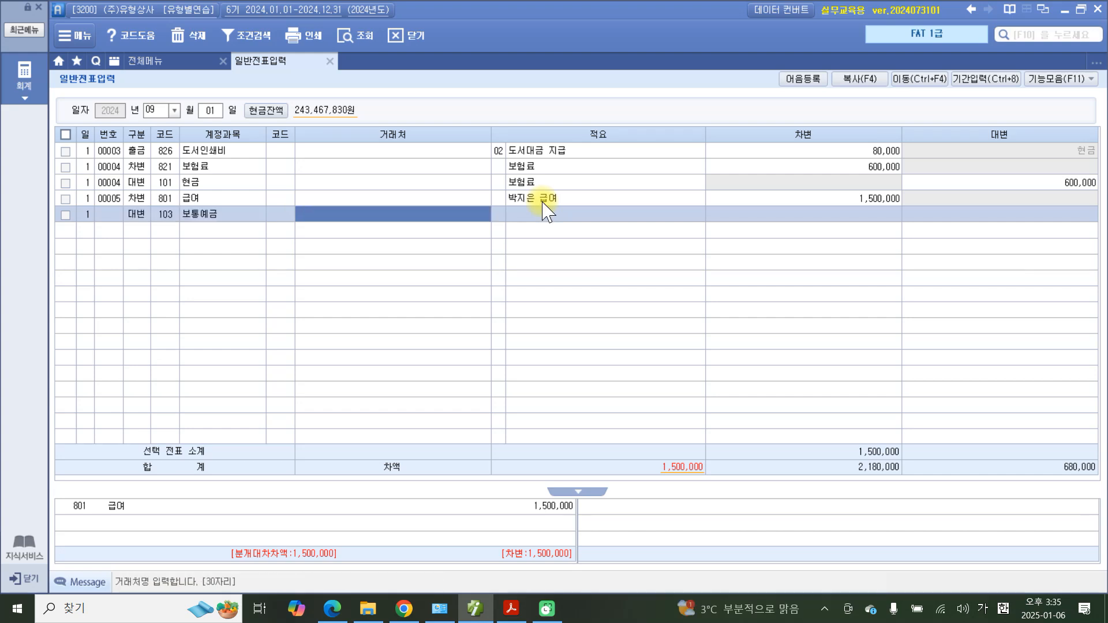
pyautogui.press('Left')
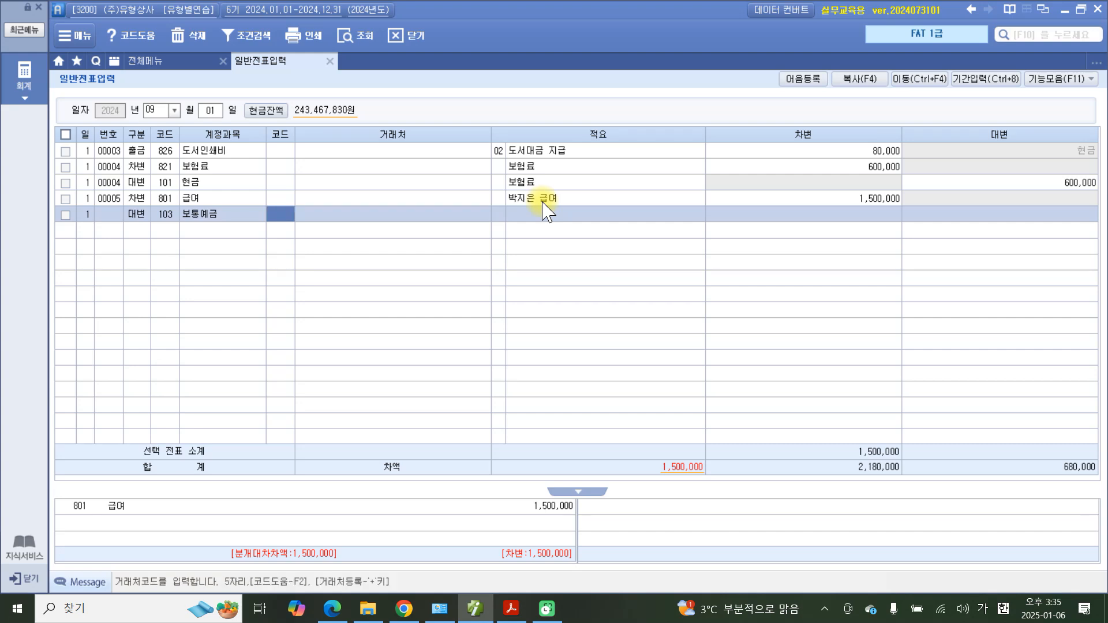
pyautogui.write('서울')
pyautogui.press('Return')
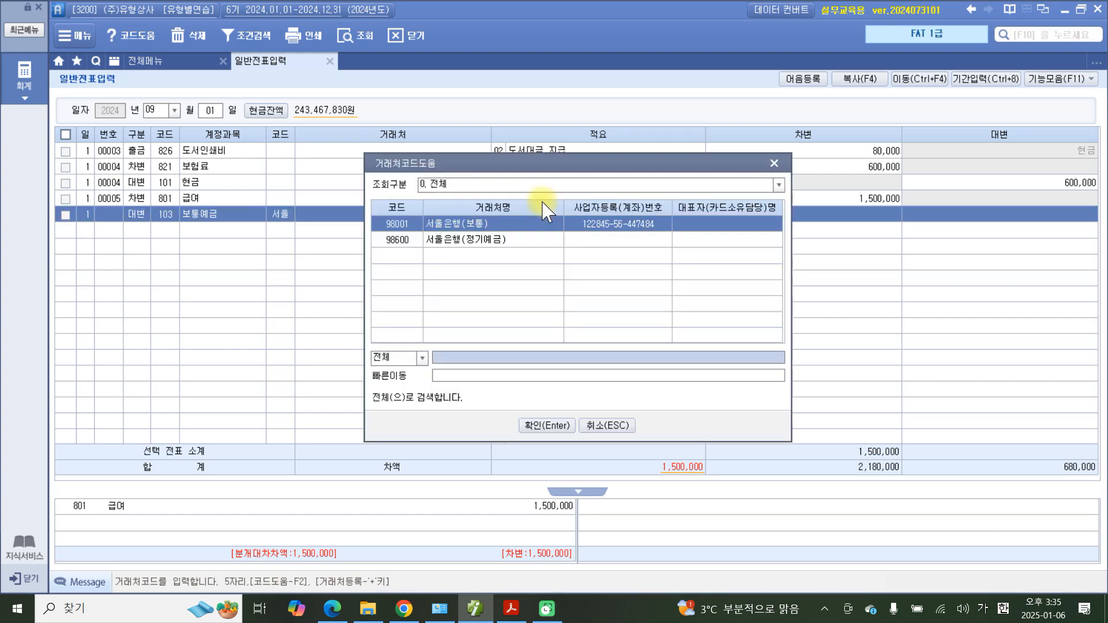
pyautogui.press('Return')
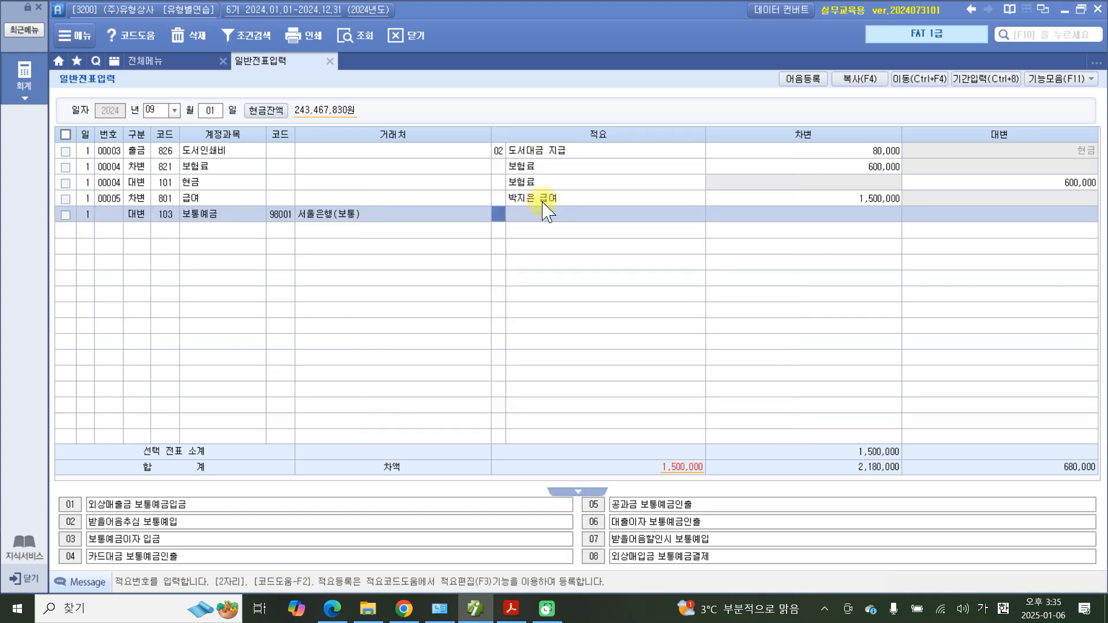
# Copy the 적요 from the 급여 line to the 보통예금 line and enter 1,288,000 as its 대변 amount
pyautogui.press('Return')
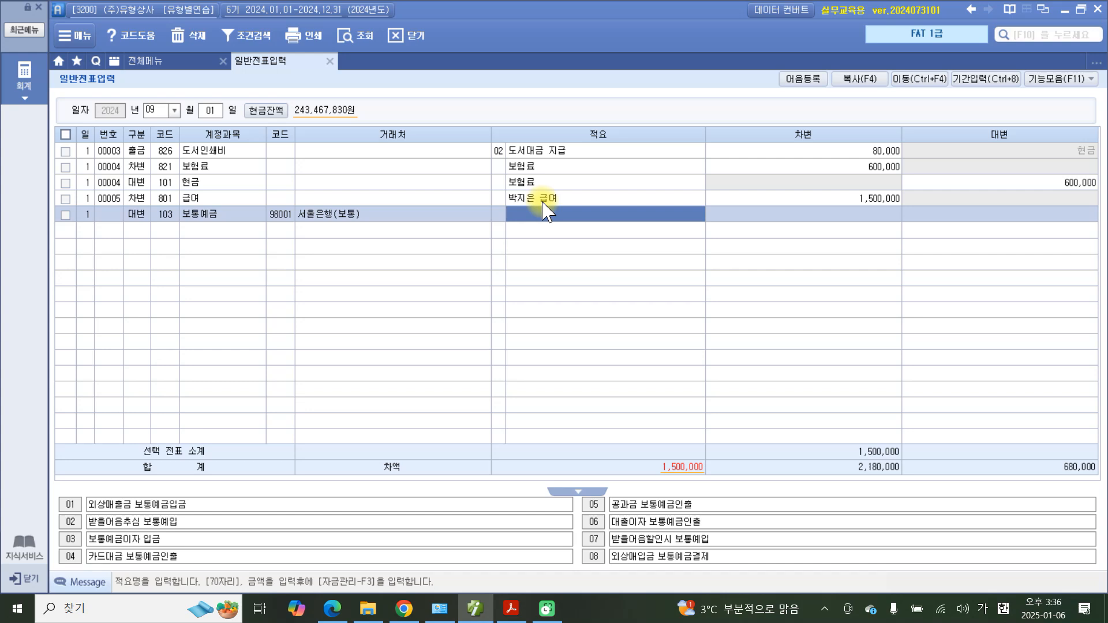
pyautogui.hotkey('shift', 'Tab')
pyautogui.press('Return')
pyautogui.press('Return')
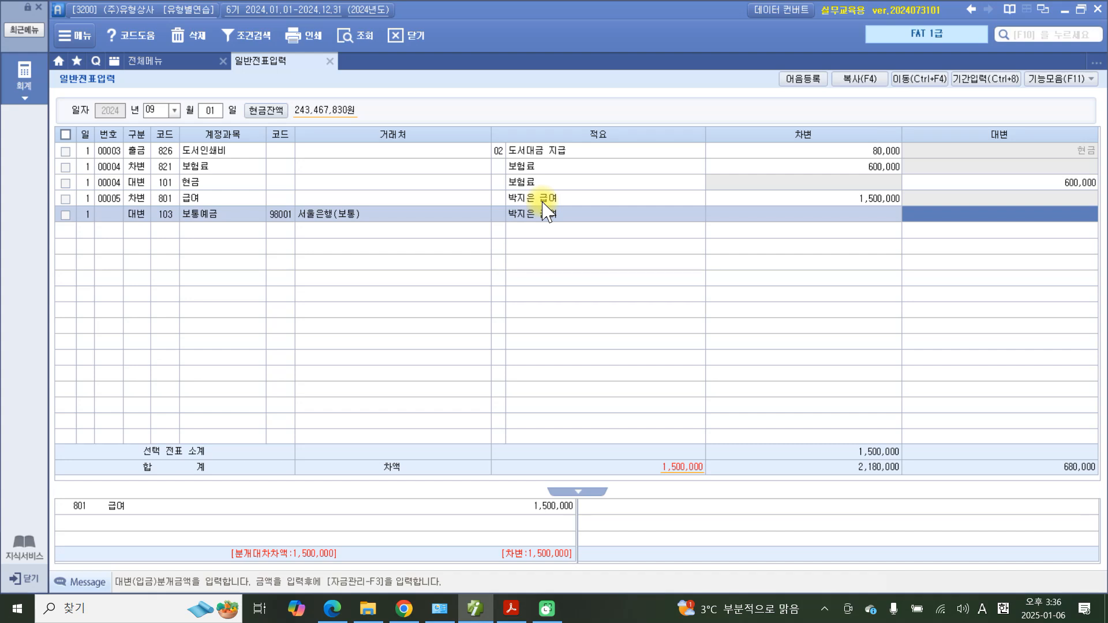
pyautogui.write('1285')
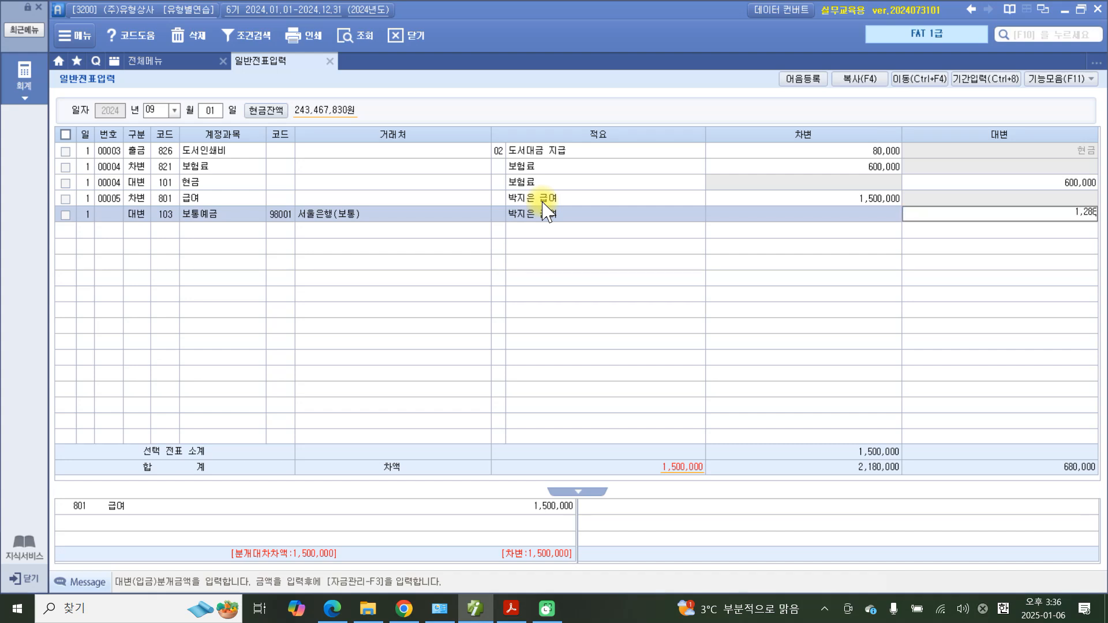
pyautogui.write('000')
pyautogui.press('Return')
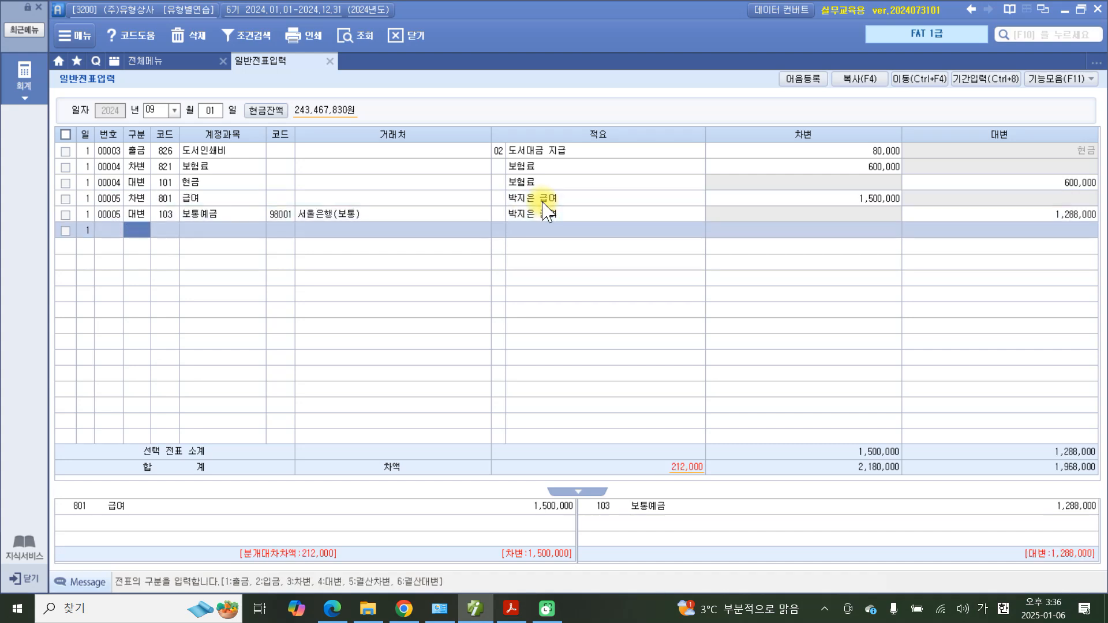
# Begin another 대변 line and assign account 254 예수금 to it by searching for 예수
pyautogui.write('4')
pyautogui.press('Return')
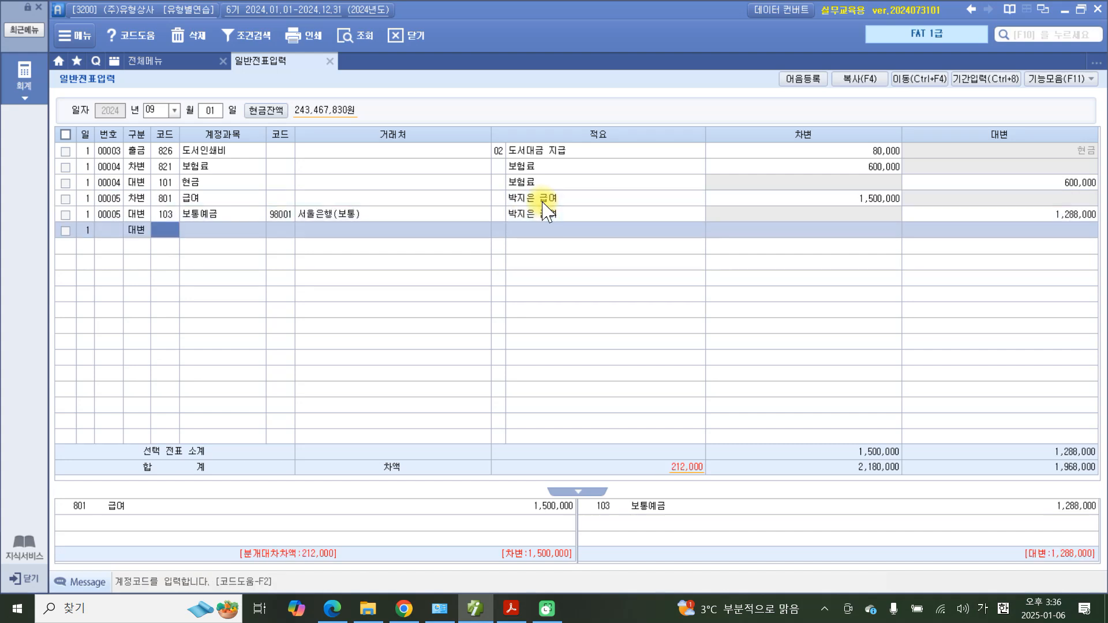
pyautogui.write('예수')
pyautogui.press('Return')
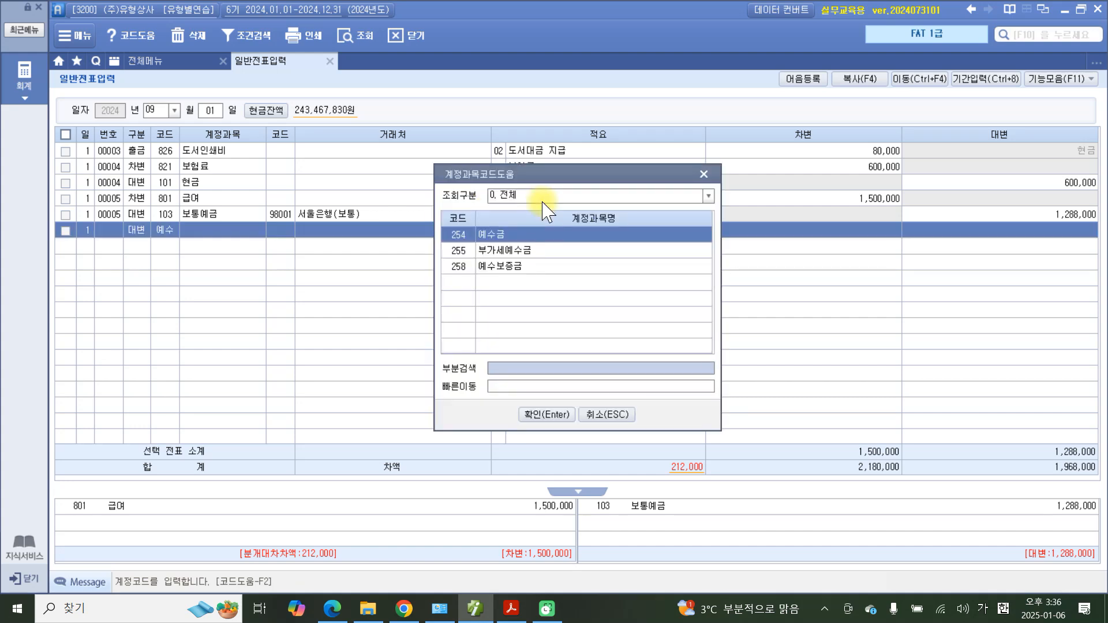
pyautogui.press('Return')
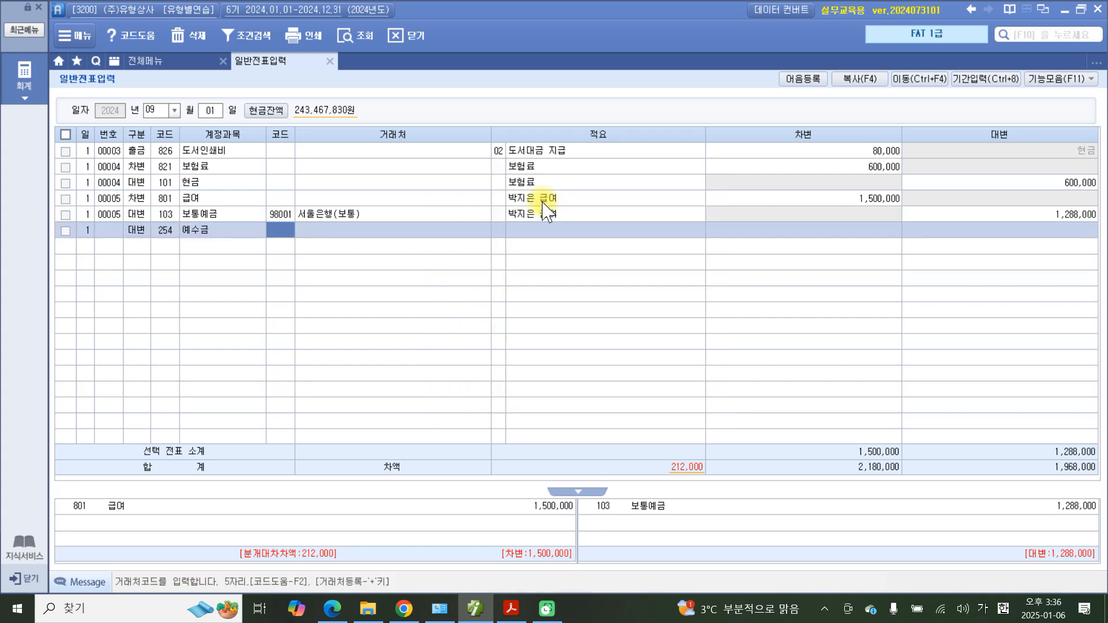
# Leave the 예수금 line's 거래처 blank and choose 적요 04 급여지급시 갑근세등예수
pyautogui.press('Return')
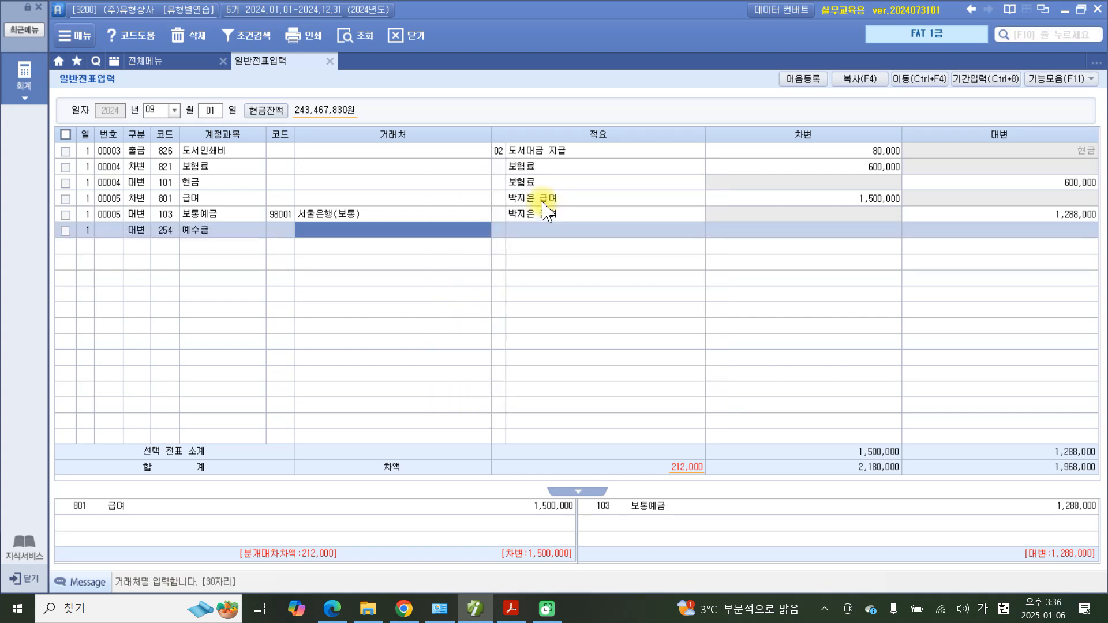
pyautogui.press('Return')
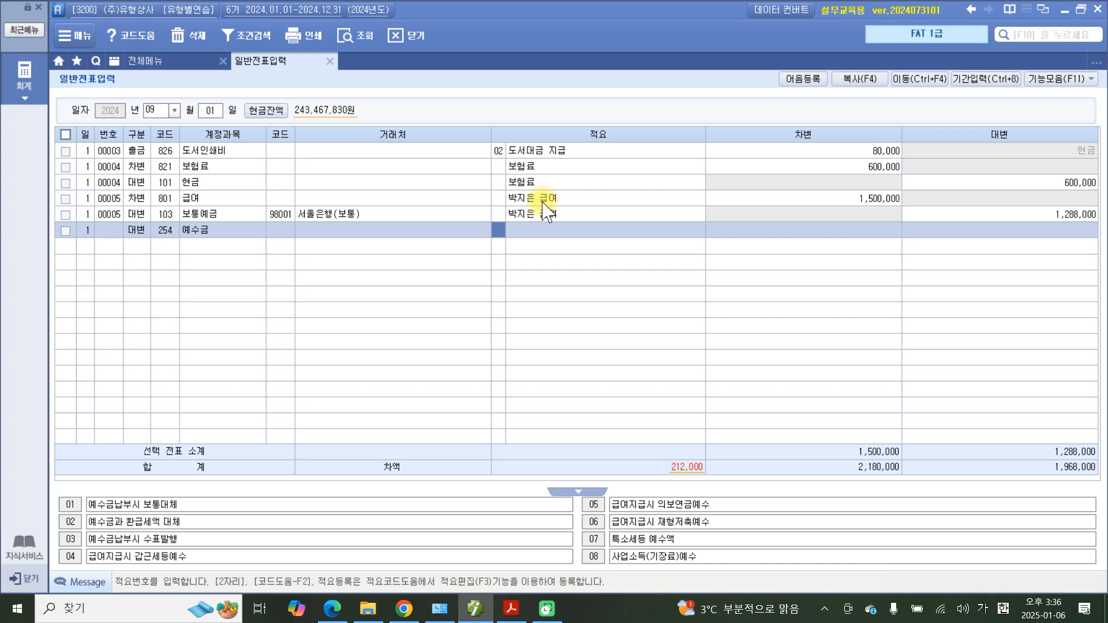
pyautogui.write('4')
pyautogui.press('Return')
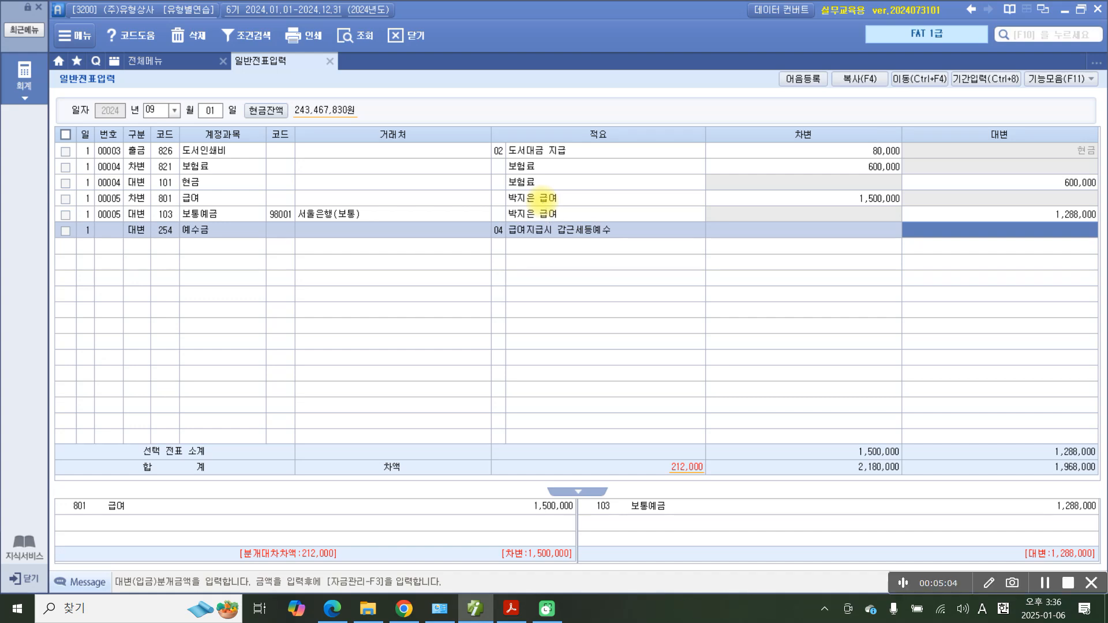
# Circle the 차액 figure with the pen and enter 212,000 as the 대변 amount of the 예수금 line
pyautogui.moveTo(766, 492)
pyautogui.mouseDown()
pyautogui.moveTo(690, 433)
pyautogui.moveTo(734, 541)
pyautogui.mouseUp()
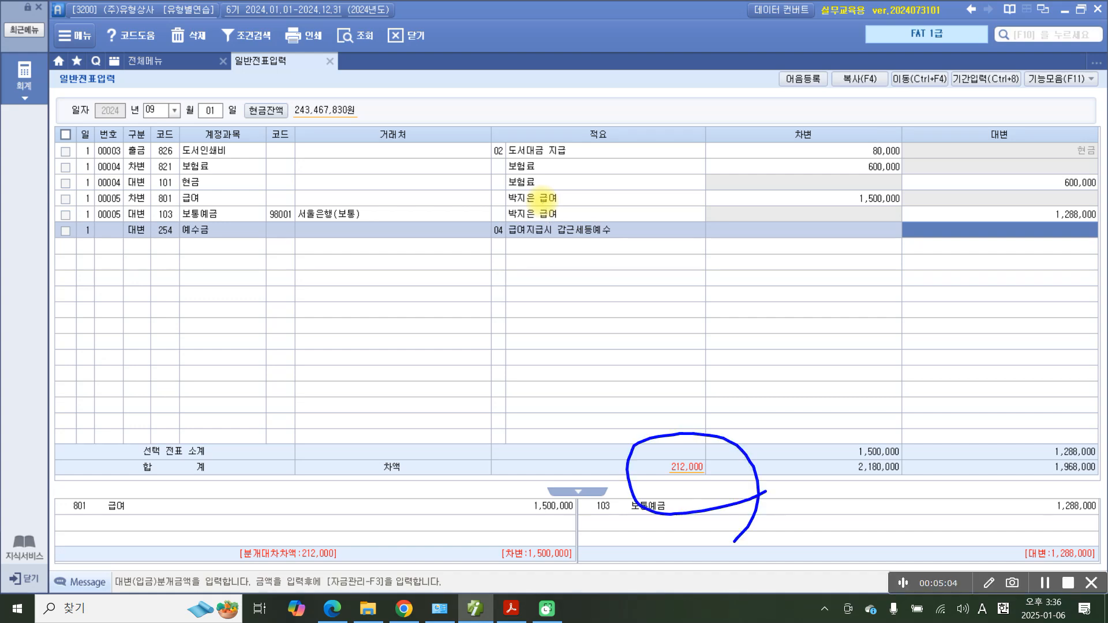
pyautogui.write('212')
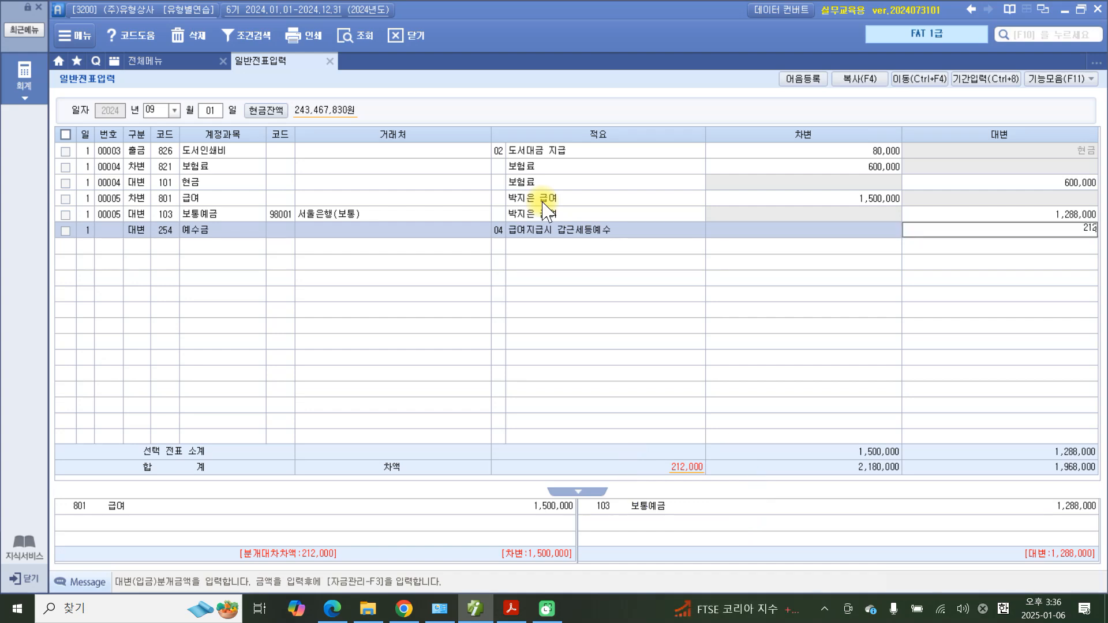
pyautogui.write(',000')
pyautogui.press('Return')
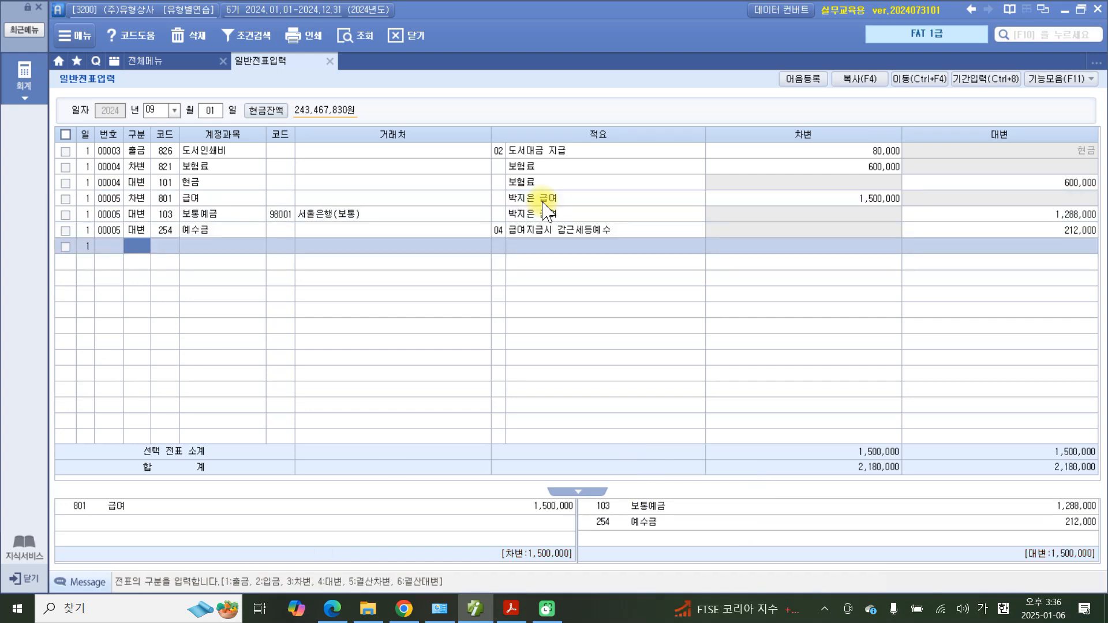
pyautogui.click(449, 227)
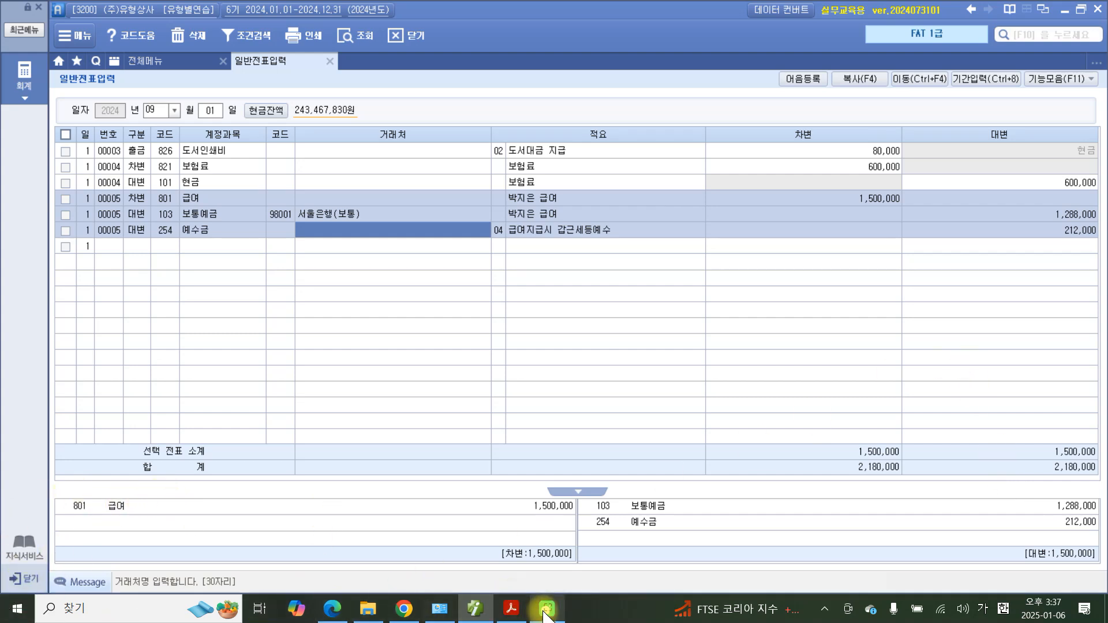
# Switch to the problem PDF in Adobe Acrobat and underline 삼성카드로 결 in the 09월 02일 transaction
pyautogui.click(469, 619)
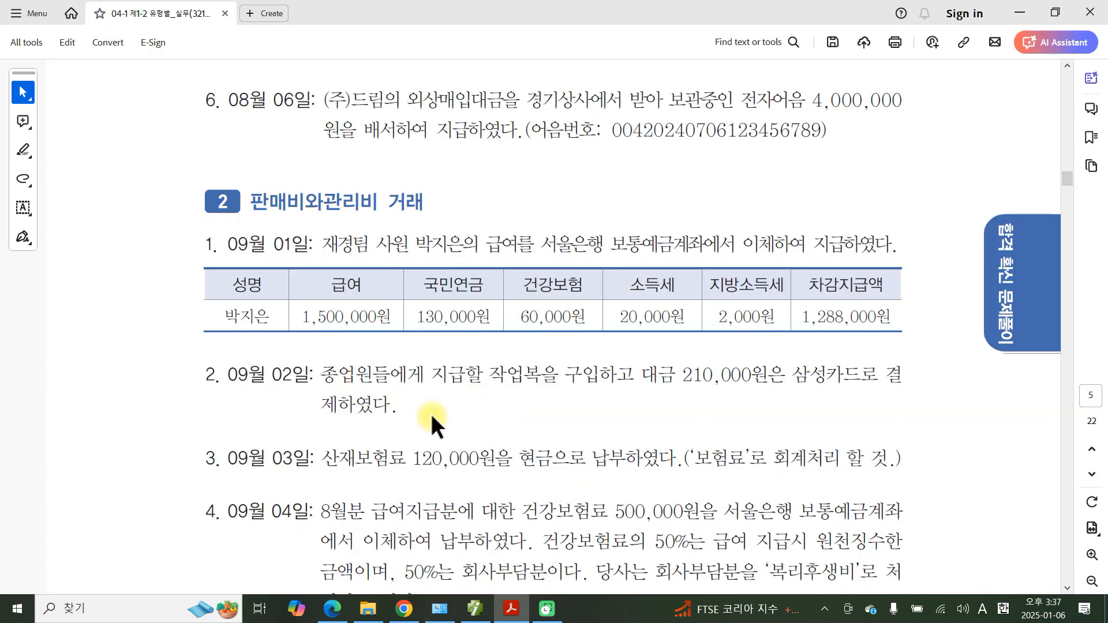
pyautogui.scroll(-1, 404, 438)
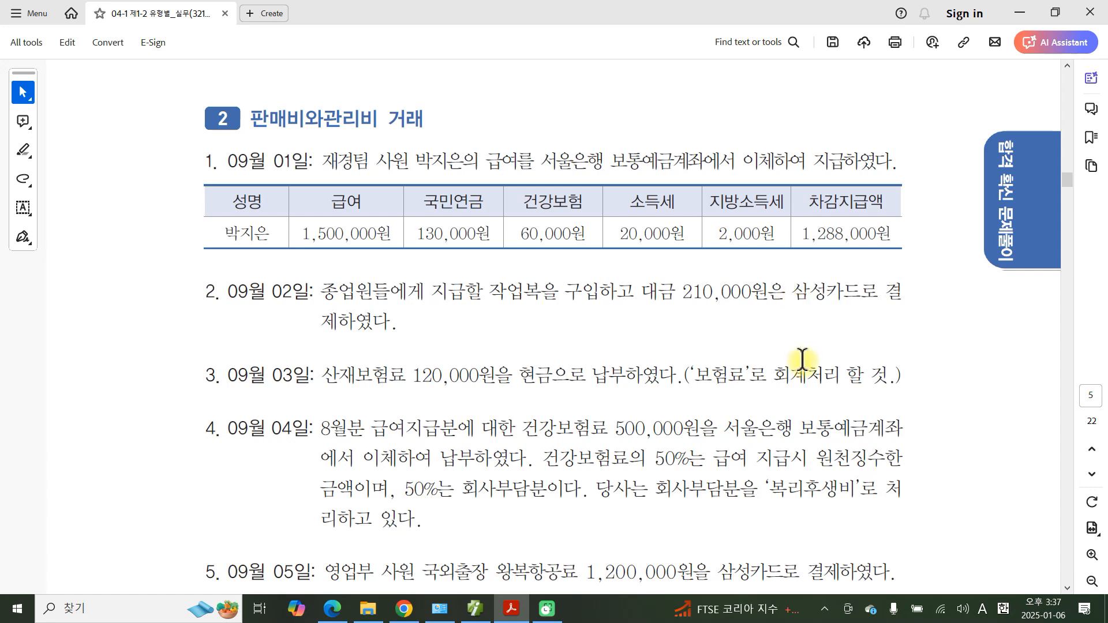
pyautogui.moveTo(795, 308); pyautogui.dragTo(940, 309)
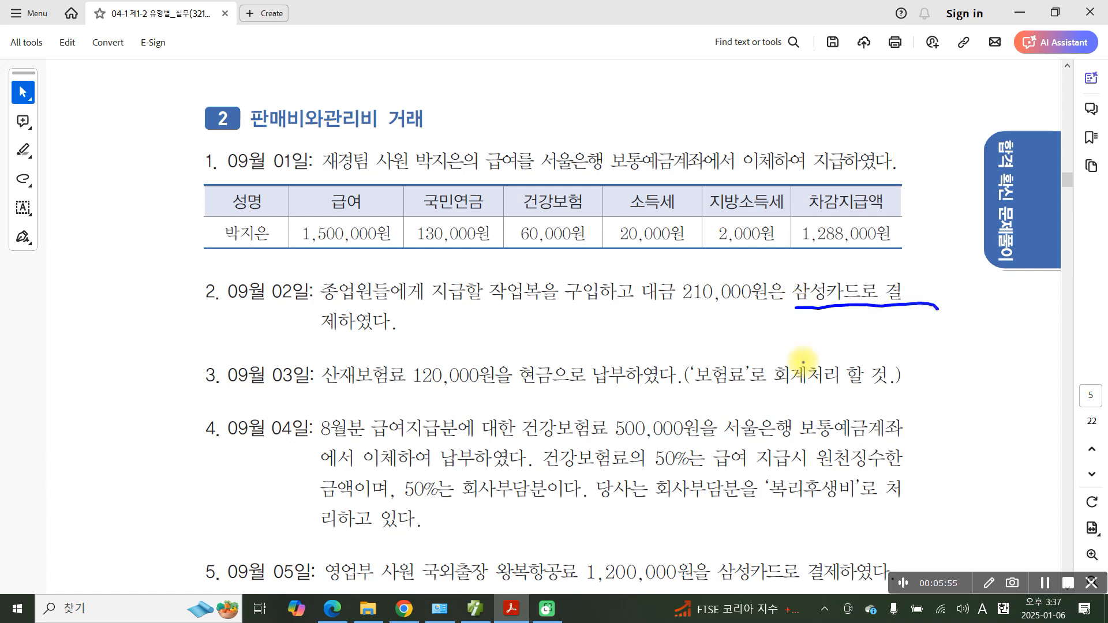
# Handwrite 미지급금 with the pen below the underlined 삼성카드 text
pyautogui.moveTo(838, 327)
pyautogui.mouseDown()
pyautogui.moveTo(843, 356)
pyautogui.moveTo(864, 355)
pyautogui.mouseUp()
pyautogui.moveTo(842, 356); pyautogui.dragTo(857, 353)
pyautogui.moveTo(876, 315)
pyautogui.mouseDown()
pyautogui.moveTo(874, 368)
pyautogui.moveTo(892, 352)
pyautogui.mouseUp()
pyautogui.moveTo(899, 341); pyautogui.dragTo(911, 358)
pyautogui.moveTo(919, 313)
pyautogui.mouseDown()
pyautogui.moveTo(918, 373)
pyautogui.moveTo(969, 334)
pyautogui.mouseUp()
pyautogui.moveTo(941, 343)
pyautogui.mouseDown()
pyautogui.moveTo(947, 371)
pyautogui.moveTo(972, 364)
pyautogui.mouseUp()
pyautogui.moveTo(985, 312)
pyautogui.mouseDown()
pyautogui.moveTo(1010, 341)
pyautogui.moveTo(1031, 334)
pyautogui.mouseUp()
pyautogui.moveTo(989, 348)
pyautogui.mouseDown()
pyautogui.moveTo(998, 377)
pyautogui.moveTo(1018, 376)
pyautogui.mouseUp()
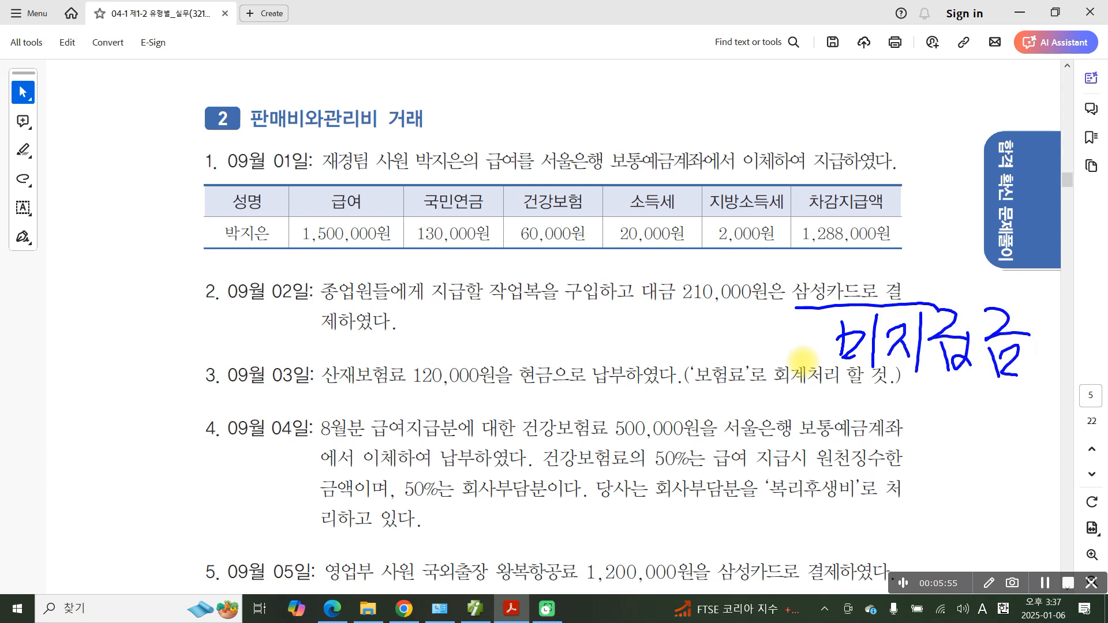
# Draw parentheses around 삼성카드 and a box around 작업복을 구입 in the 09월 02일 transaction
pyautogui.moveTo(794, 269); pyautogui.dragTo(784, 309)
pyautogui.moveTo(852, 270); pyautogui.dragTo(869, 308)
pyautogui.moveTo(489, 271)
pyautogui.mouseDown()
pyautogui.moveTo(537, 312)
pyautogui.moveTo(606, 282)
pyautogui.moveTo(501, 272)
pyautogui.mouseUp()
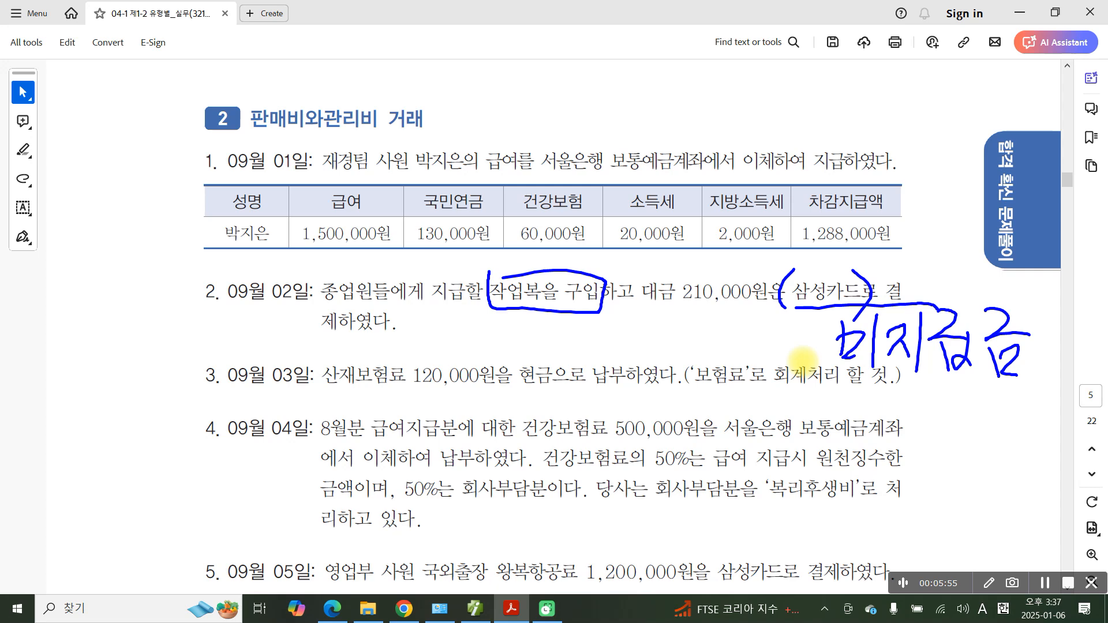
# Handwrite 복리후생비 with the pen below the boxed 작업복을 구입 text
pyautogui.moveTo(442, 292)
pyautogui.mouseDown()
pyautogui.moveTo(443, 331)
pyautogui.moveTo(460, 324)
pyautogui.moveTo(457, 332)
pyautogui.mouseUp()
pyautogui.moveTo(431, 342)
pyautogui.mouseDown()
pyautogui.moveTo(478, 332)
pyautogui.moveTo(472, 372)
pyautogui.mouseUp()
pyautogui.moveTo(483, 322)
pyautogui.mouseDown()
pyautogui.moveTo(513, 352)
pyautogui.moveTo(518, 341)
pyautogui.mouseUp()
pyautogui.moveTo(523, 312); pyautogui.dragTo(524, 372)
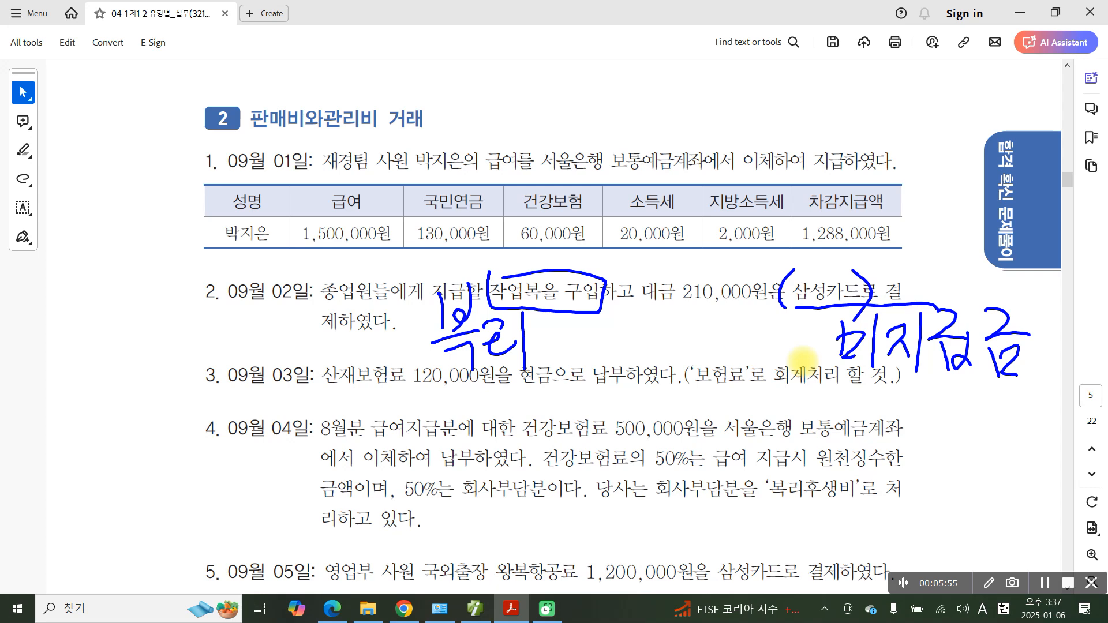
pyautogui.moveTo(552, 301); pyautogui.dragTo(558, 315)
pyautogui.moveTo(543, 323)
pyautogui.mouseDown()
pyautogui.moveTo(563, 320)
pyautogui.moveTo(577, 341)
pyautogui.mouseUp()
pyautogui.moveTo(555, 347); pyautogui.dragTo(555, 369)
pyautogui.moveTo(586, 314); pyautogui.dragTo(590, 320)
pyautogui.moveTo(584, 321)
pyautogui.mouseDown()
pyautogui.moveTo(572, 338)
pyautogui.moveTo(592, 345)
pyautogui.mouseUp()
pyautogui.moveTo(601, 310)
pyautogui.mouseDown()
pyautogui.moveTo(602, 342)
pyautogui.moveTo(617, 348)
pyautogui.moveTo(606, 341)
pyautogui.mouseUp()
pyautogui.moveTo(635, 314); pyautogui.dragTo(635, 350)
pyautogui.moveTo(638, 323); pyautogui.dragTo(666, 385)
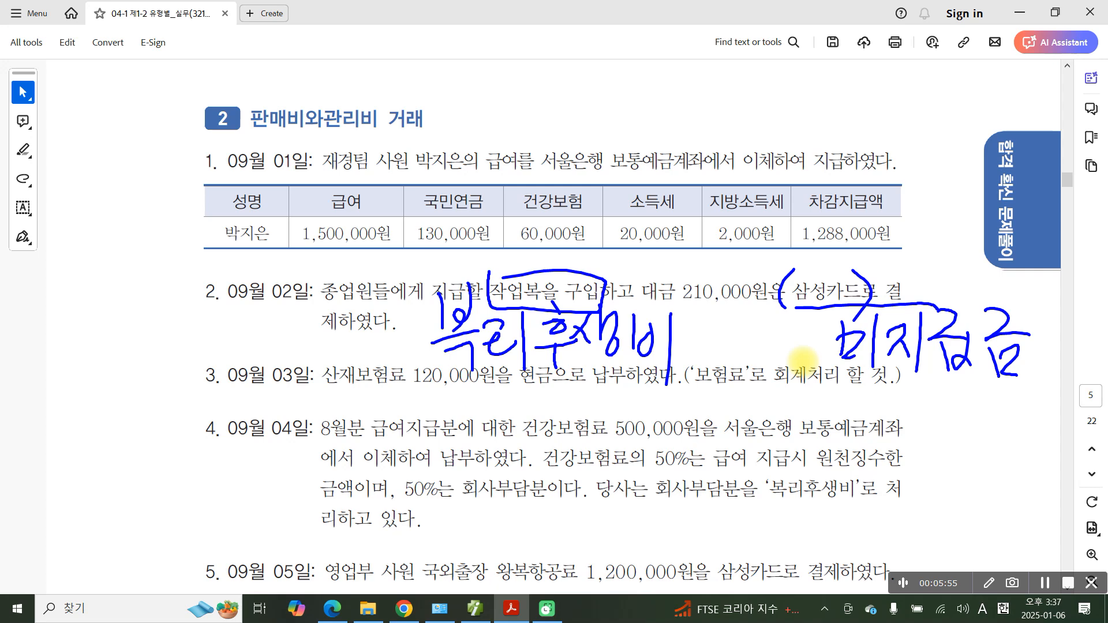
# Handwrite 차) in front of the 복리후생비 note, and clear all pen marks from the page
pyautogui.moveTo(335, 316)
pyautogui.mouseDown()
pyautogui.moveTo(363, 327)
pyautogui.moveTo(362, 343)
pyautogui.mouseUp()
pyautogui.moveTo(357, 345)
pyautogui.mouseDown()
pyautogui.moveTo(330, 370)
pyautogui.moveTo(370, 363)
pyautogui.mouseUp()
pyautogui.moveTo(378, 307); pyautogui.dragTo(380, 378)
pyautogui.moveTo(381, 354); pyautogui.dragTo(396, 353)
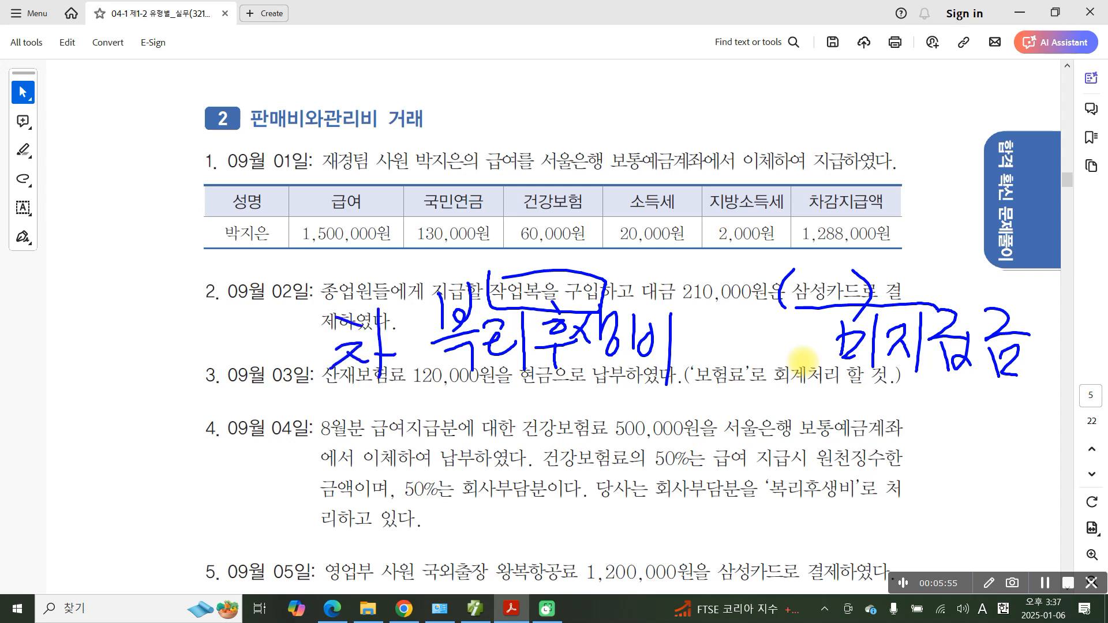
pyautogui.moveTo(393, 304); pyautogui.dragTo(383, 390)
pyautogui.press('Escape')
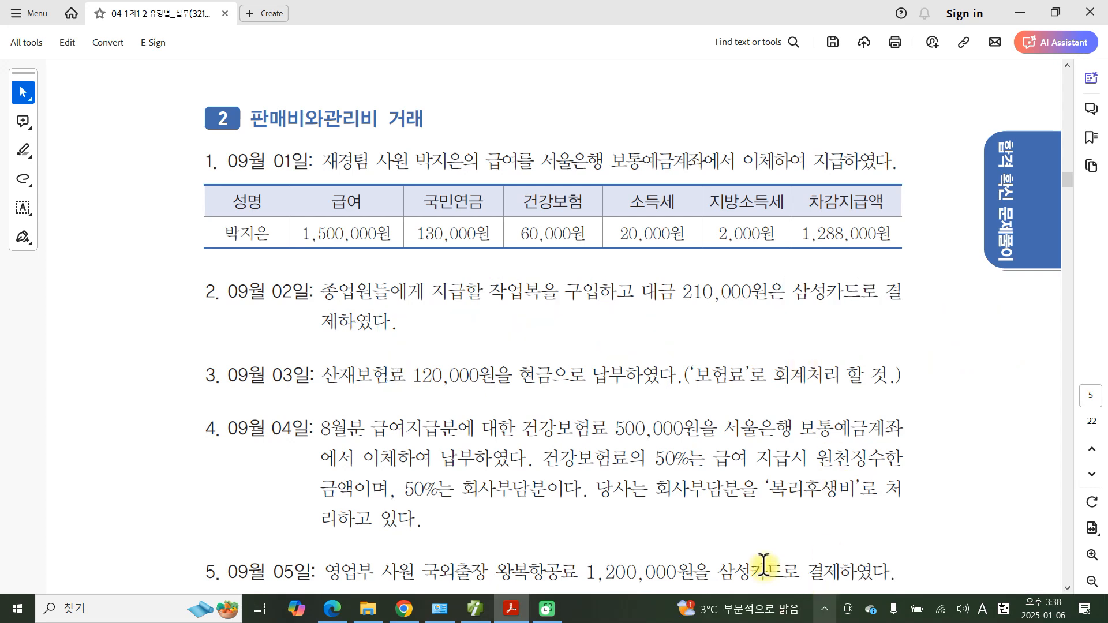
# Switch to Smart A, load the September 2 vouchers, and start a debit (차변) line with account 811 복리후생비
pyautogui.click(475, 609)
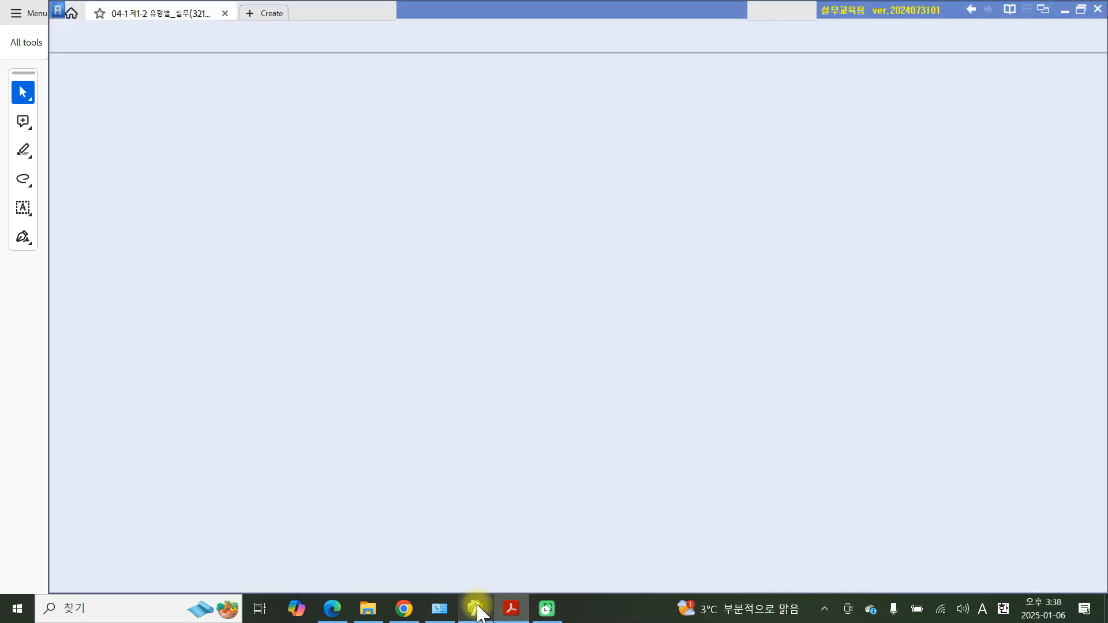
pyautogui.click(212, 110)
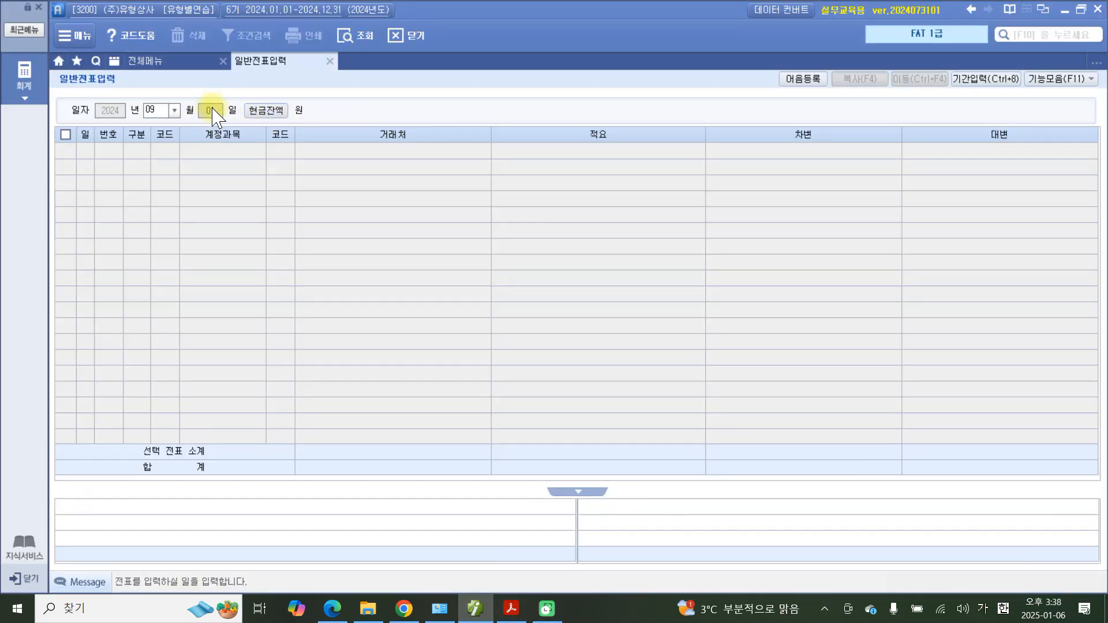
pyautogui.write('2')
pyautogui.press('Return')
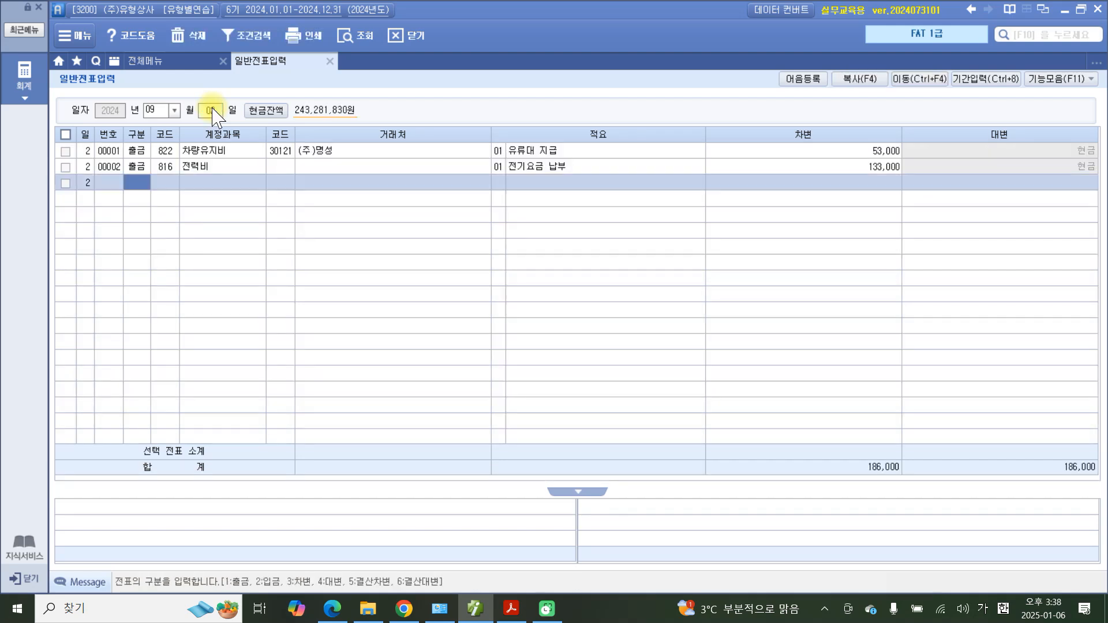
pyautogui.write('3')
pyautogui.press('Return')
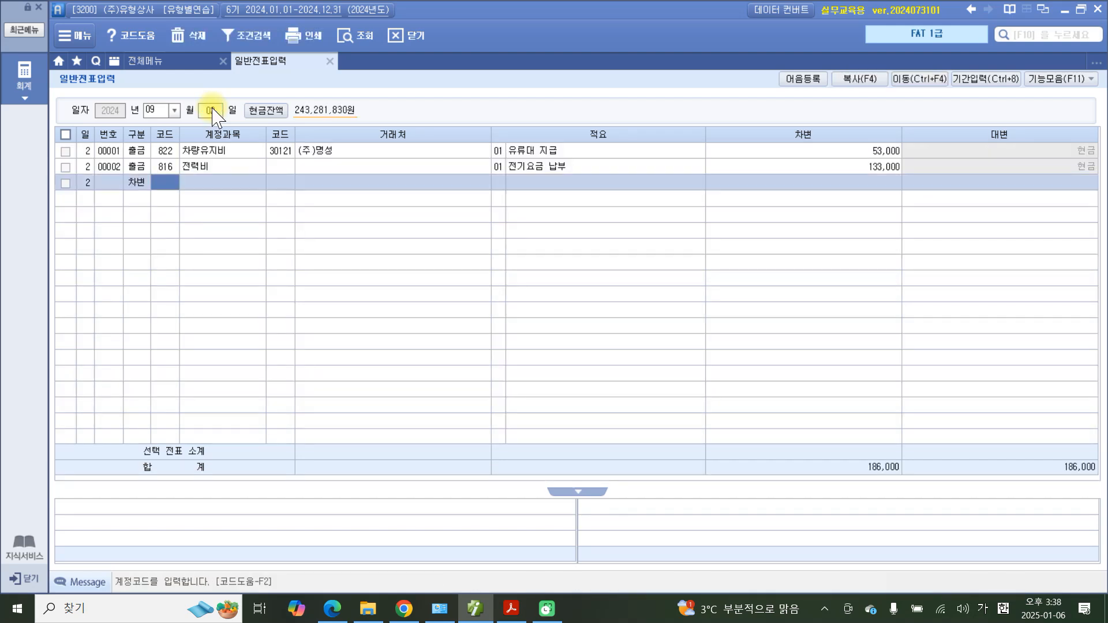
pyautogui.write('811')
pyautogui.press('Return')
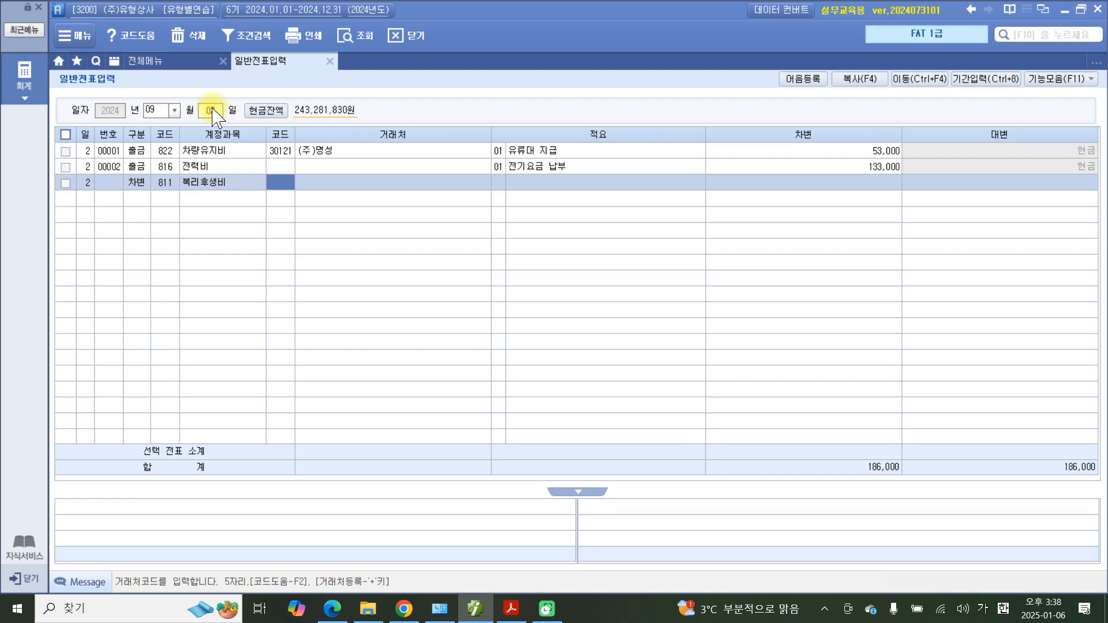
# Leave the vendor blank on the 복리후생비 line, enter the memo 직원 작업복구입, and set the debit amount to 210,000
pyautogui.press('Return')
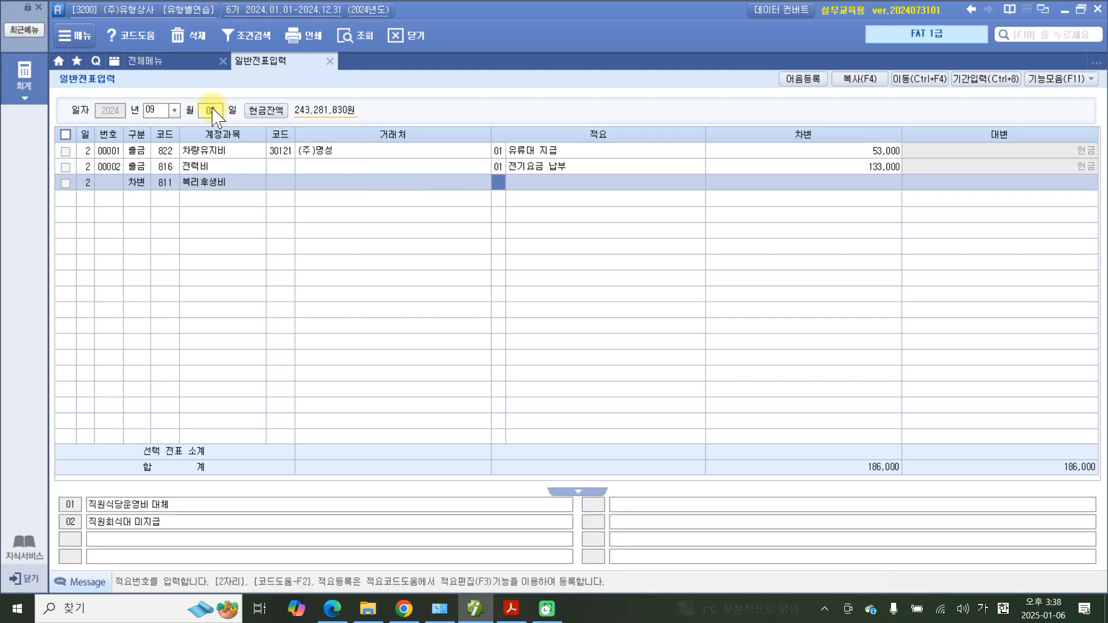
pyautogui.press('Return')
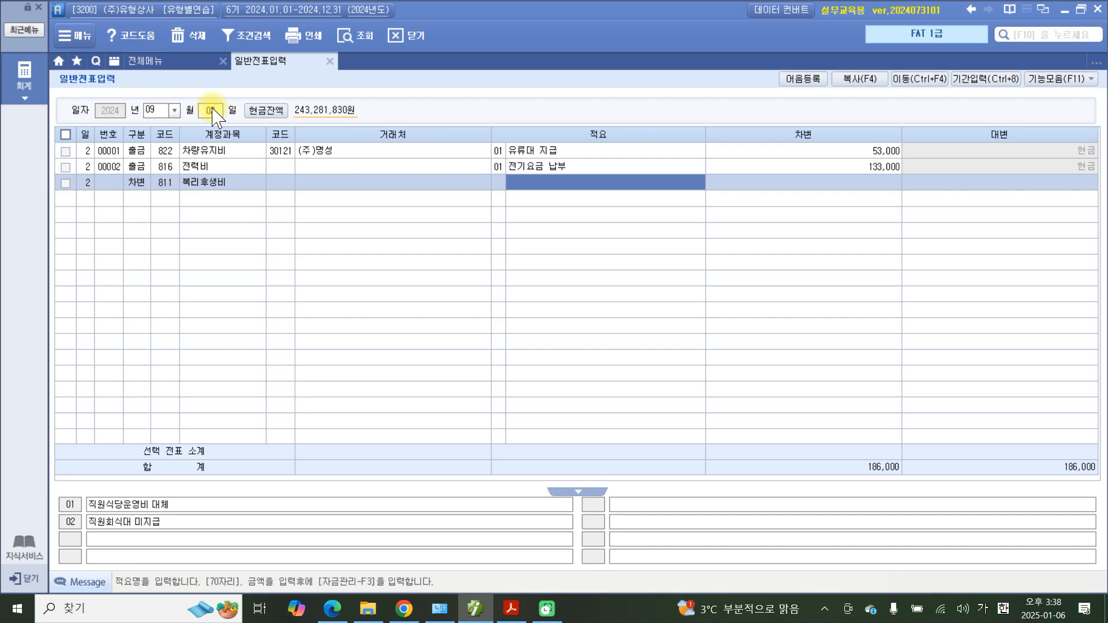
pyautogui.write('직원 작ㅇ')
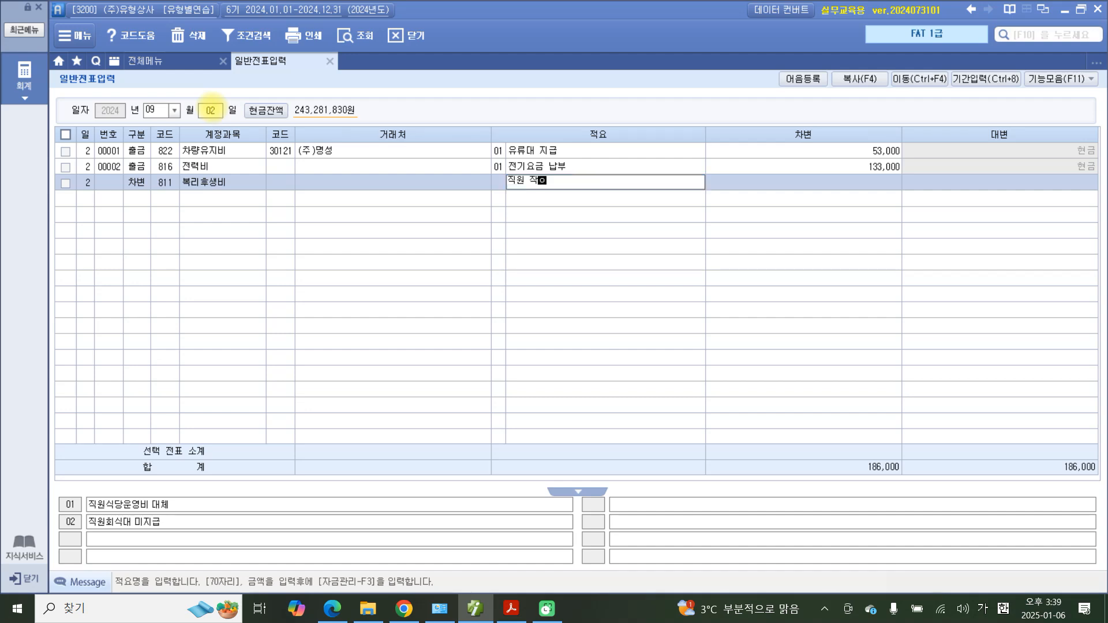
pyautogui.write('업복구입')
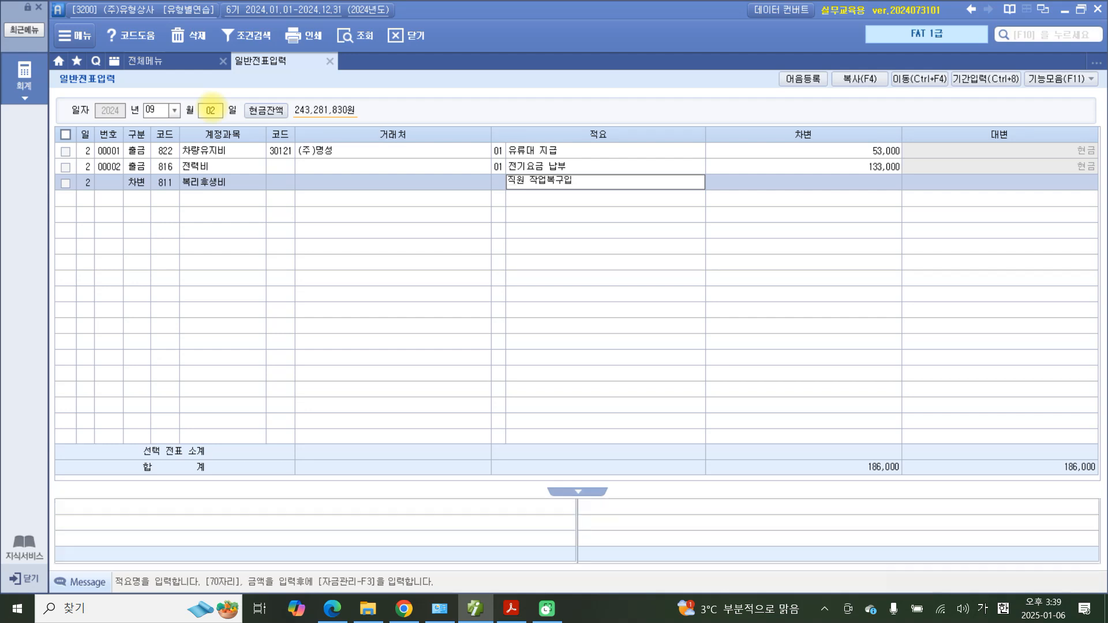
pyautogui.press('Return')
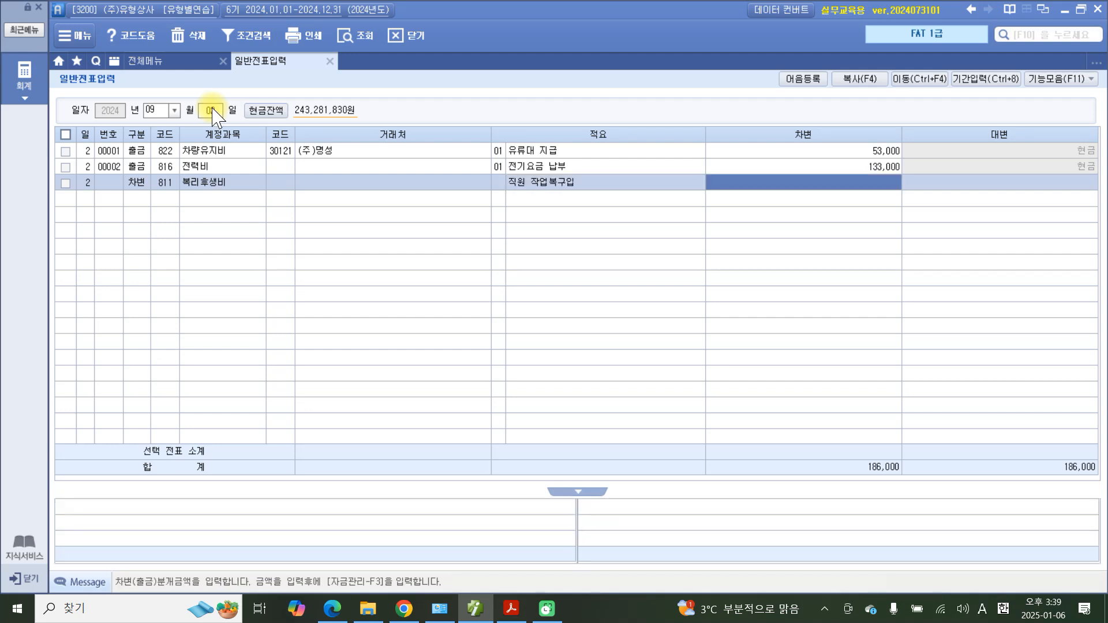
pyautogui.write('2100000')
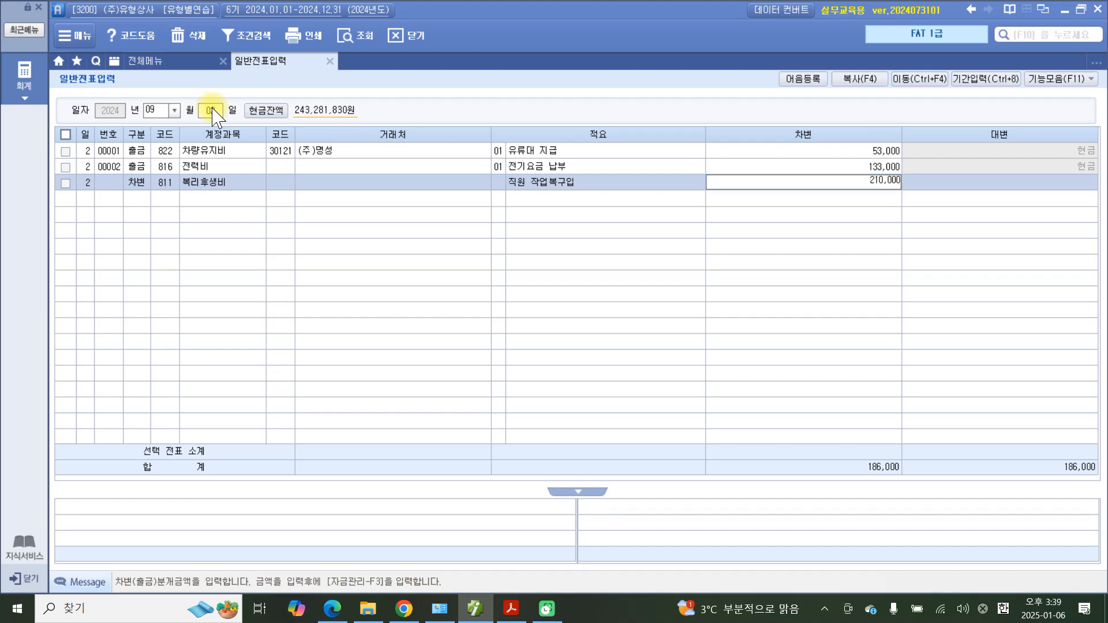
pyautogui.press('Return')
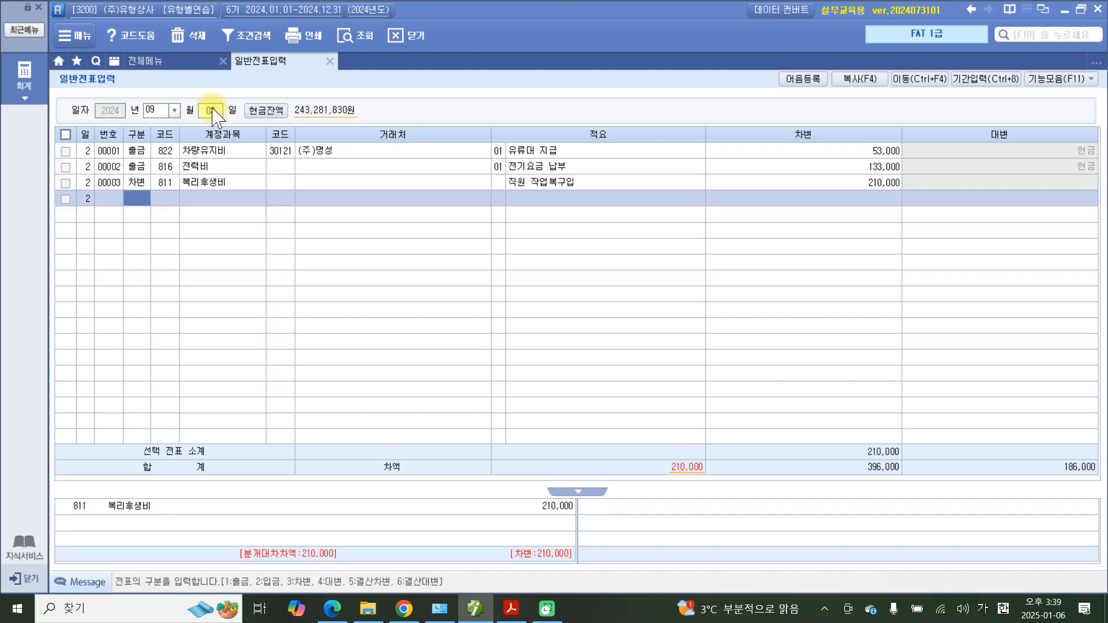
# Add a credit (대변) line with account 253 미지급금 and choose 삼성카드 as its vendor
pyautogui.write('4')
pyautogui.press('Return')
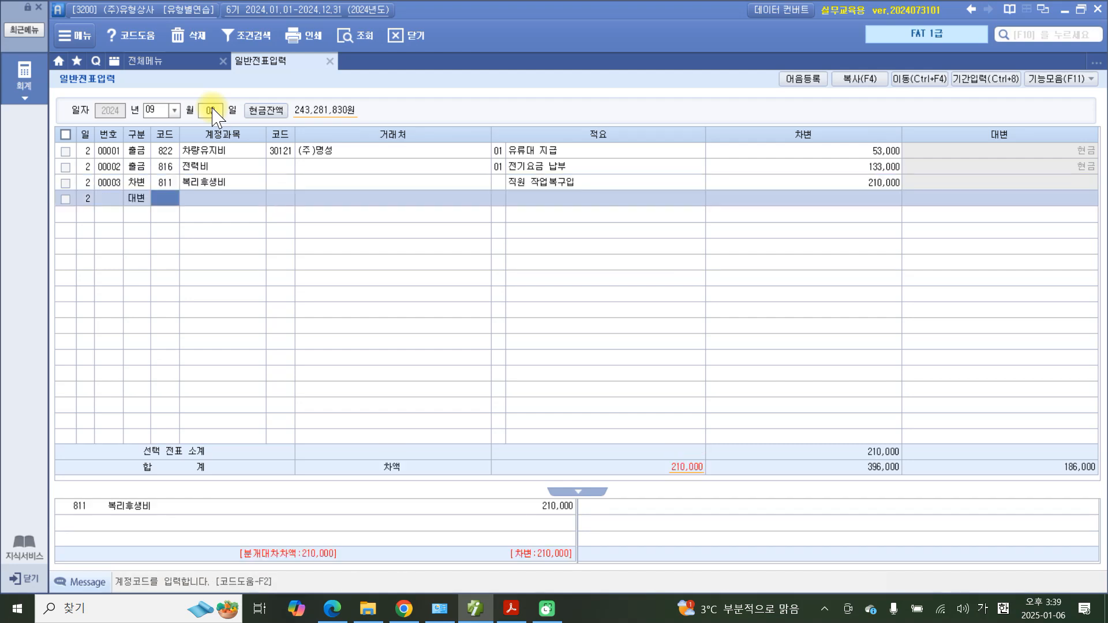
pyautogui.write('253')
pyautogui.press('Return')
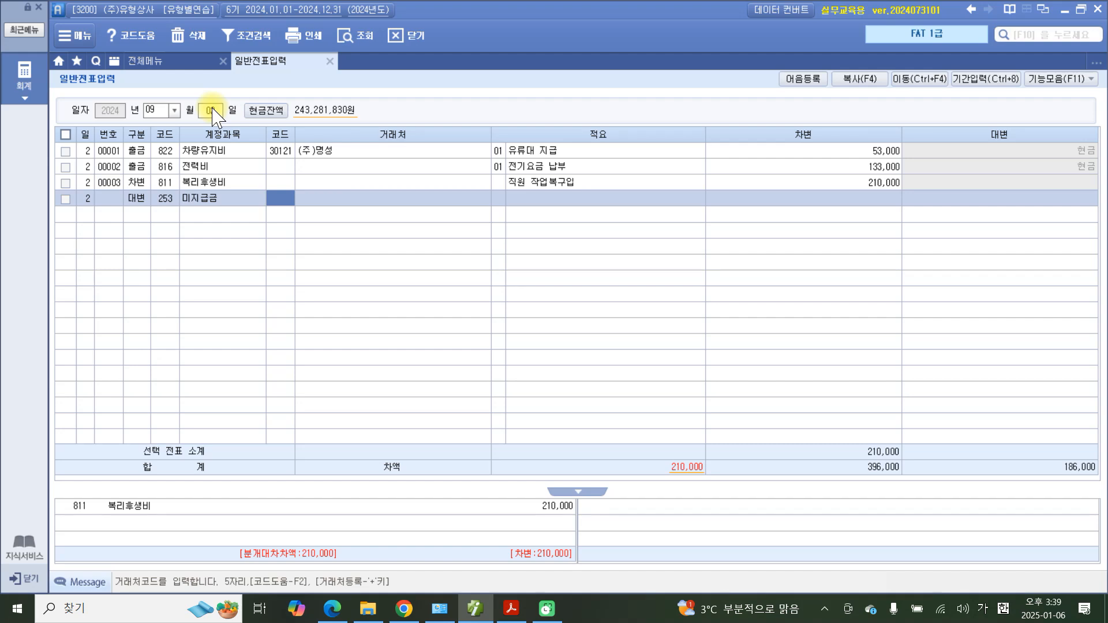
pyautogui.write('삼성')
pyautogui.press('Return')
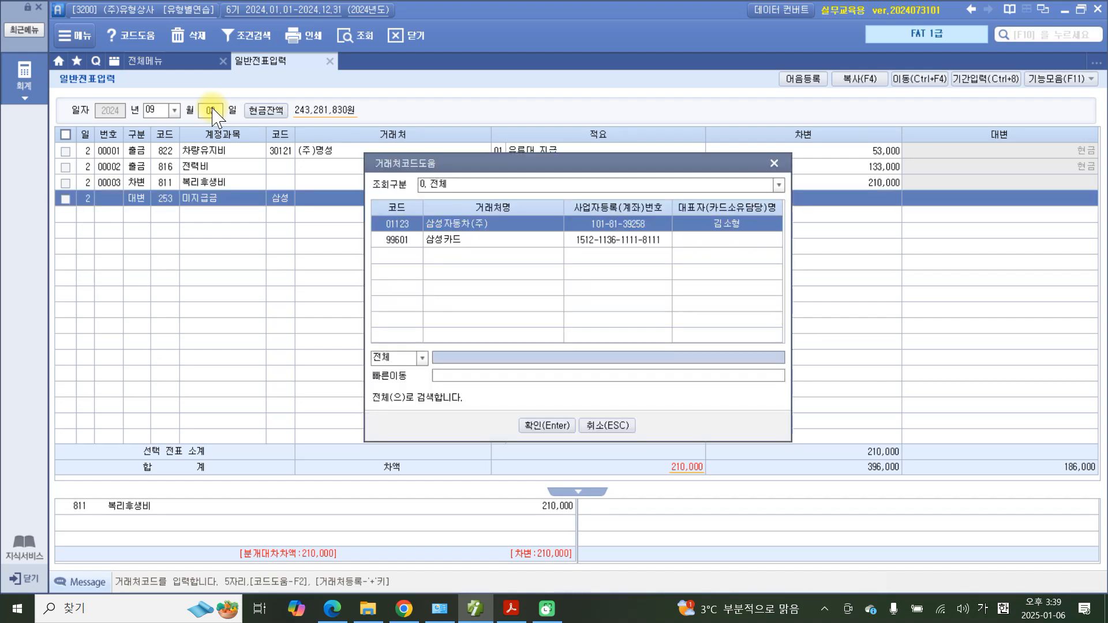
pyautogui.press('Down')
pyautogui.press('Return')
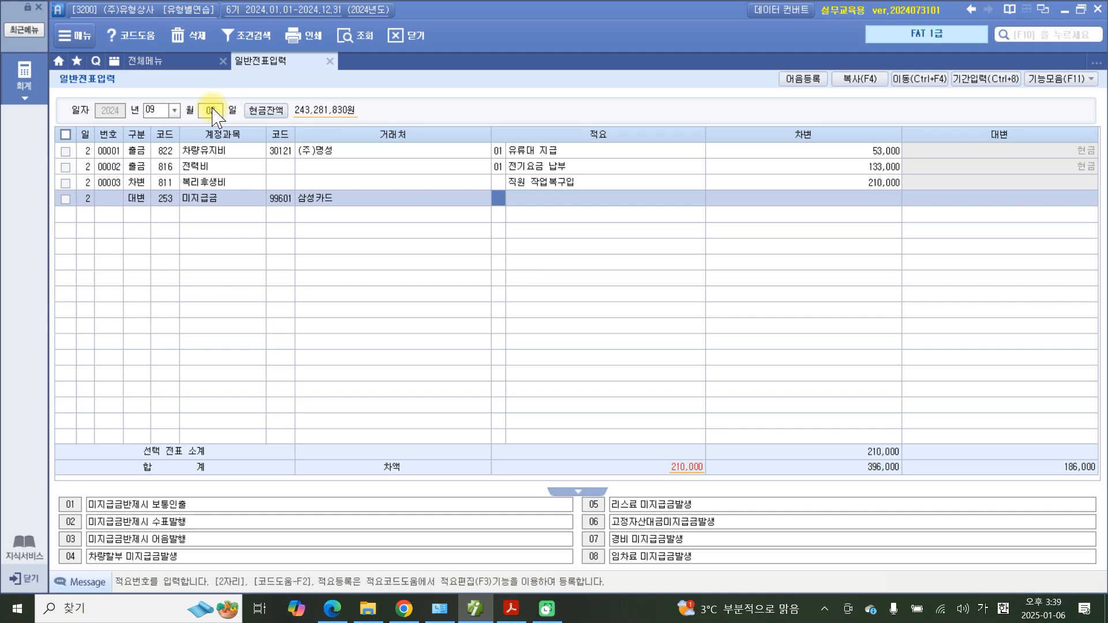
# Keep the memo 직원 작업복구입 on the 미지급금 line and set its credit amount to 210,000
pyautogui.press('Return')
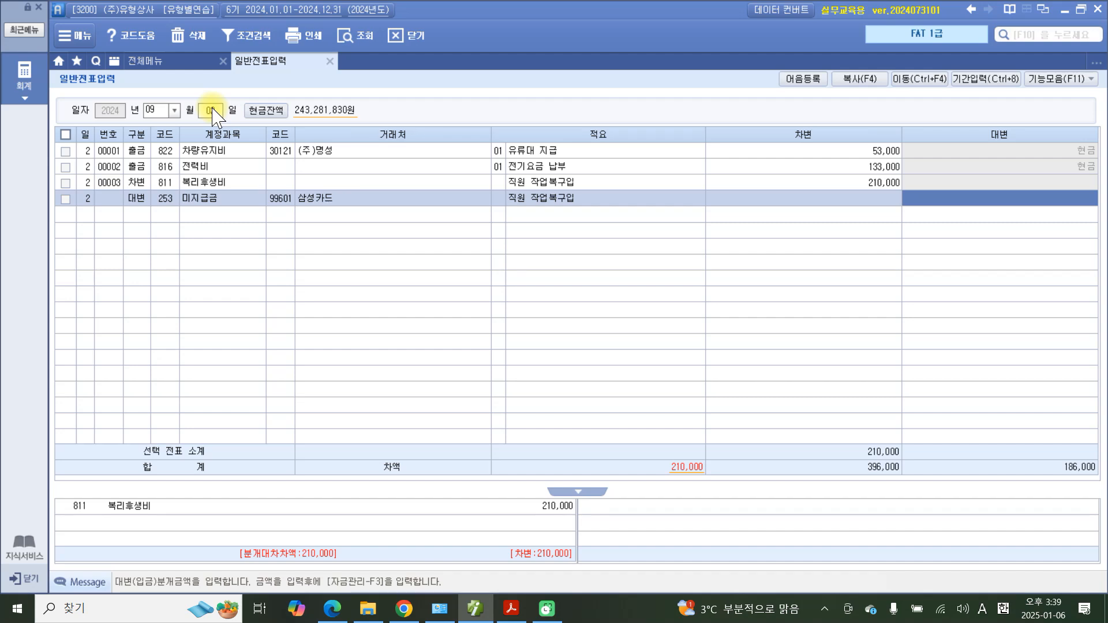
pyautogui.write('210')
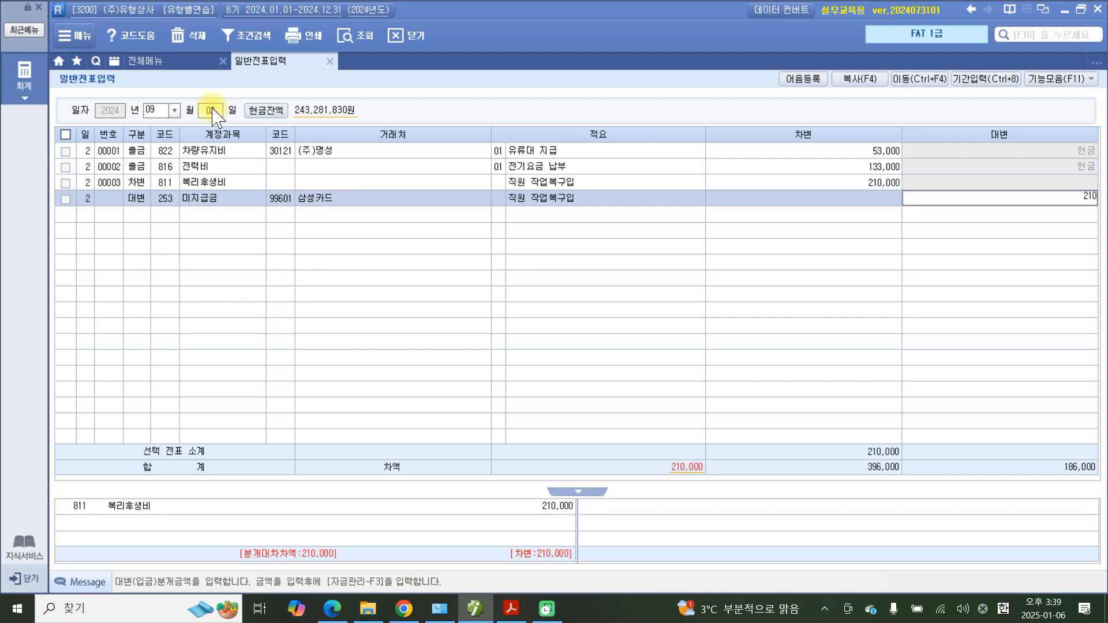
pyautogui.press('+')
pyautogui.press('Return')
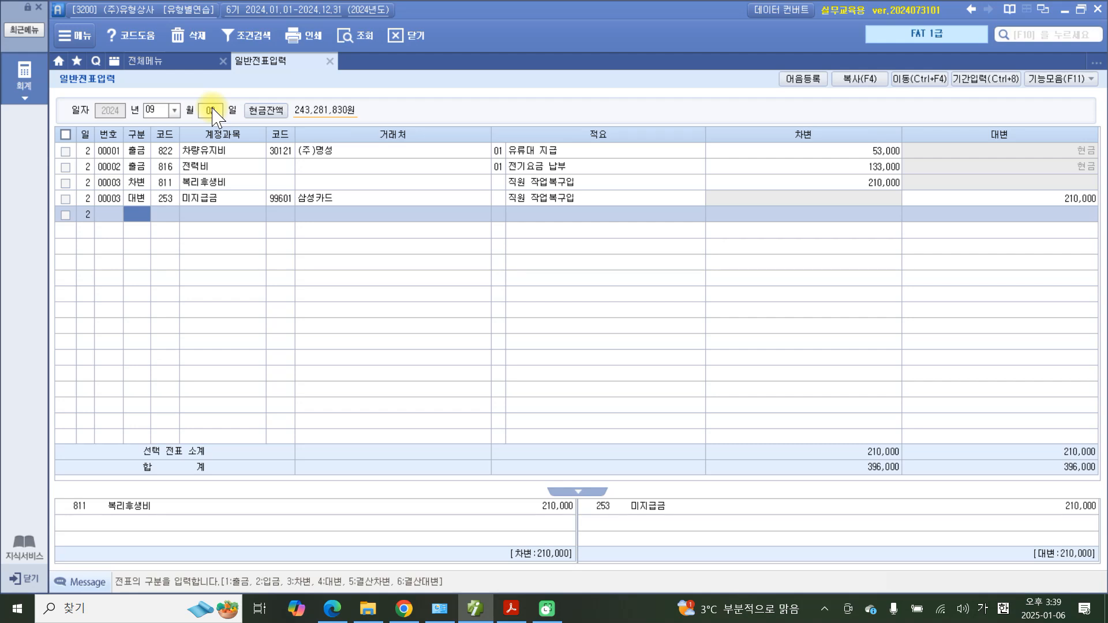
pyautogui.click(193, 185)
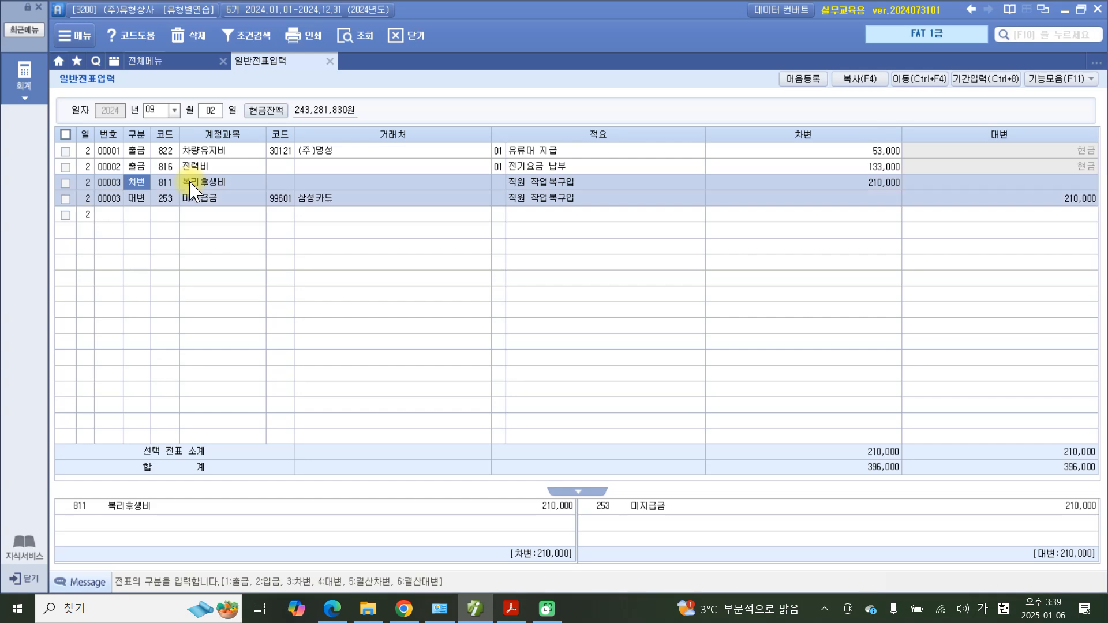
# Switch to the problem PDF in Acrobat and examine the 09월 03일 산재보험료 transaction and its instruction to use 보험료
pyautogui.click(511, 611)
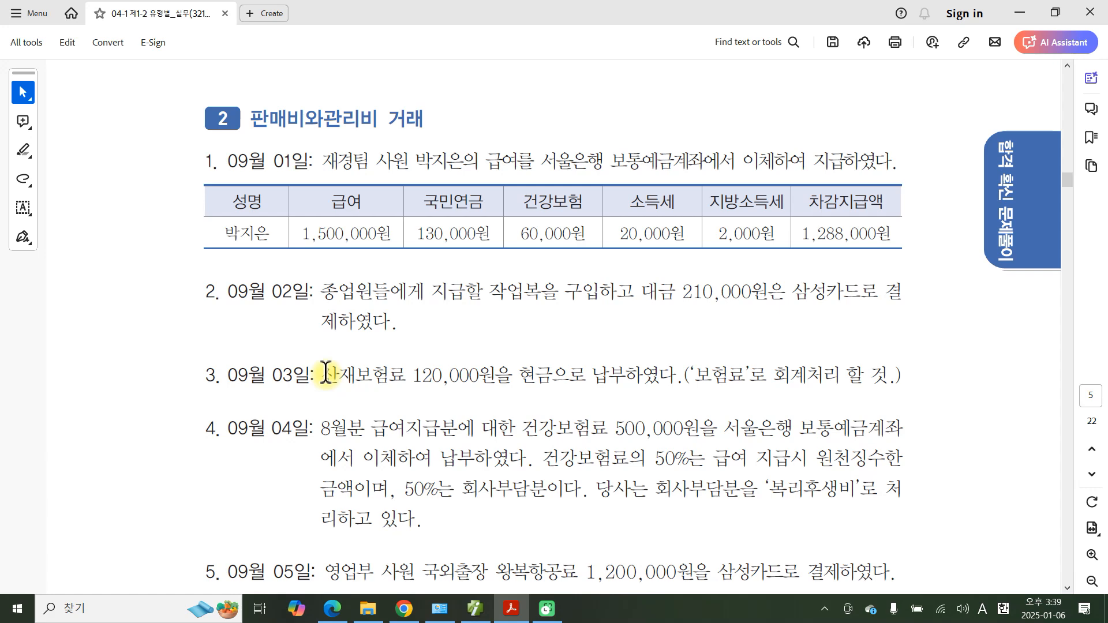
pyautogui.doubleClick(209, 376)
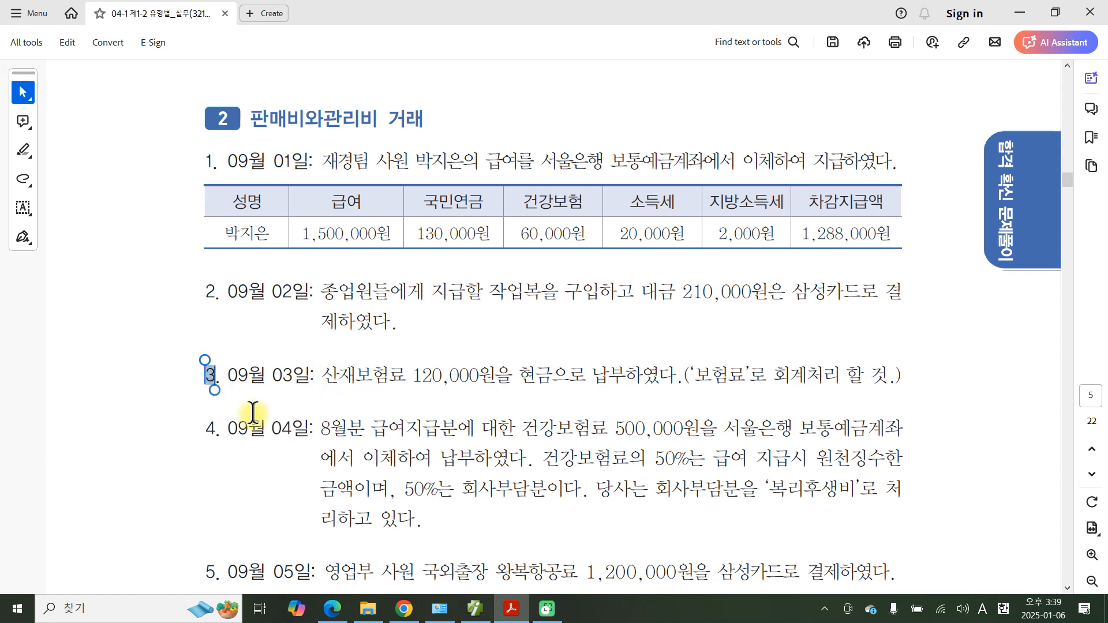
pyautogui.rightClick(210, 381)
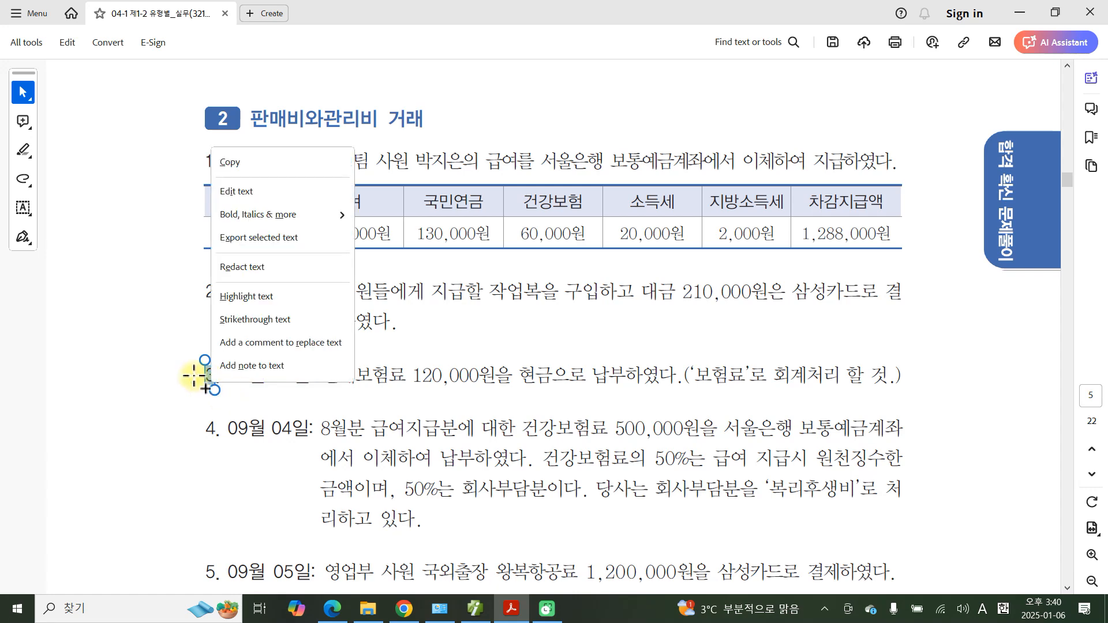
pyautogui.rightClick(213, 383)
pyautogui.click(235, 392)
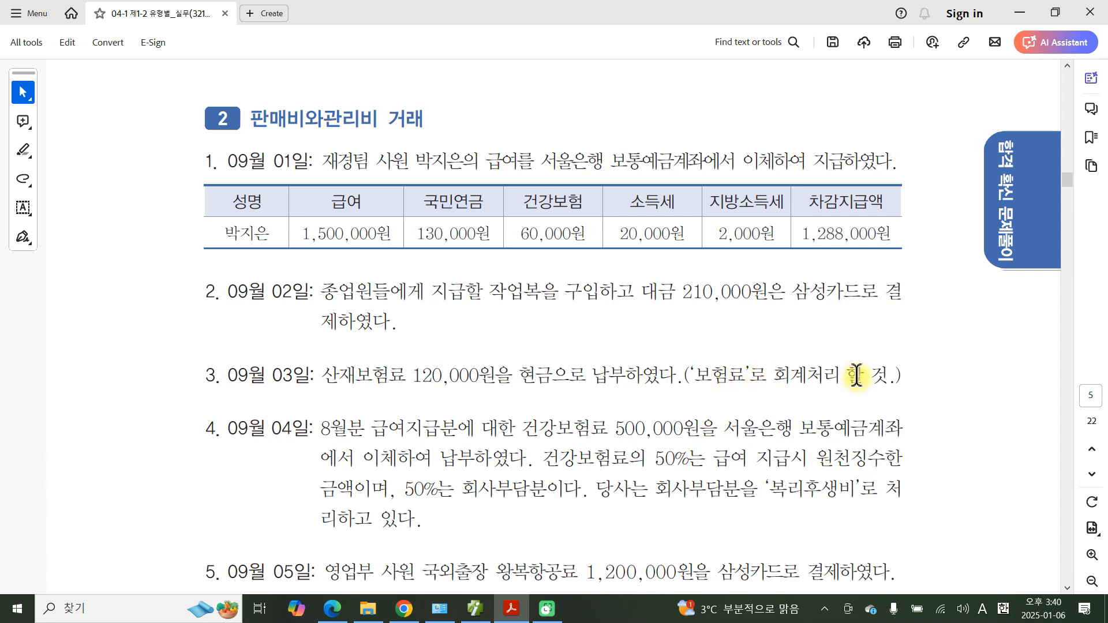
pyautogui.moveTo(696, 373); pyautogui.dragTo(732, 376)
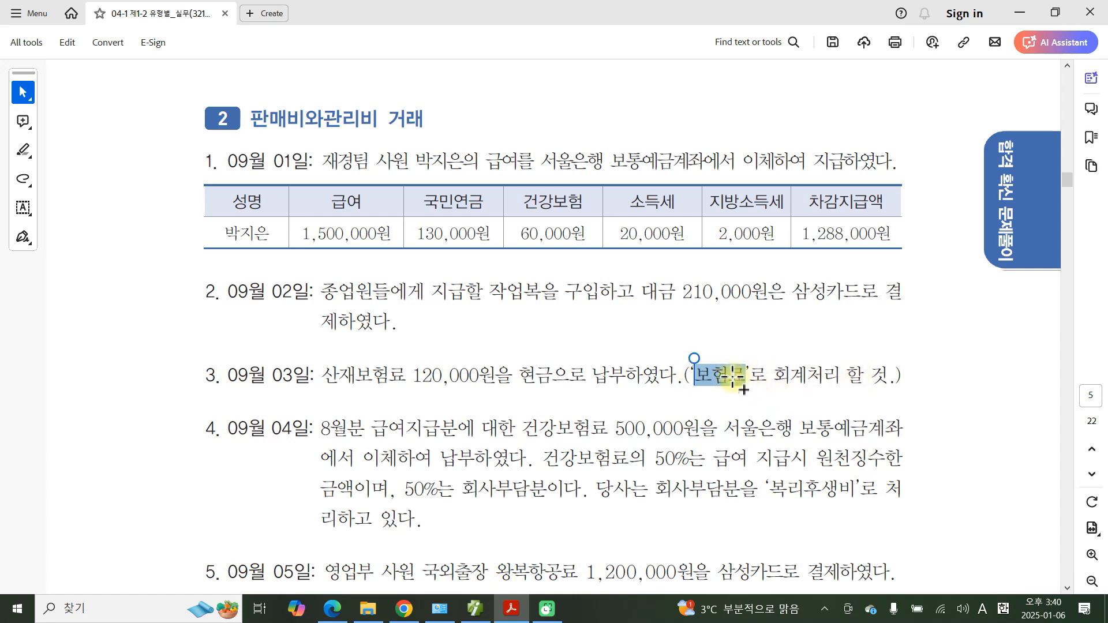
pyautogui.rightClick(729, 374)
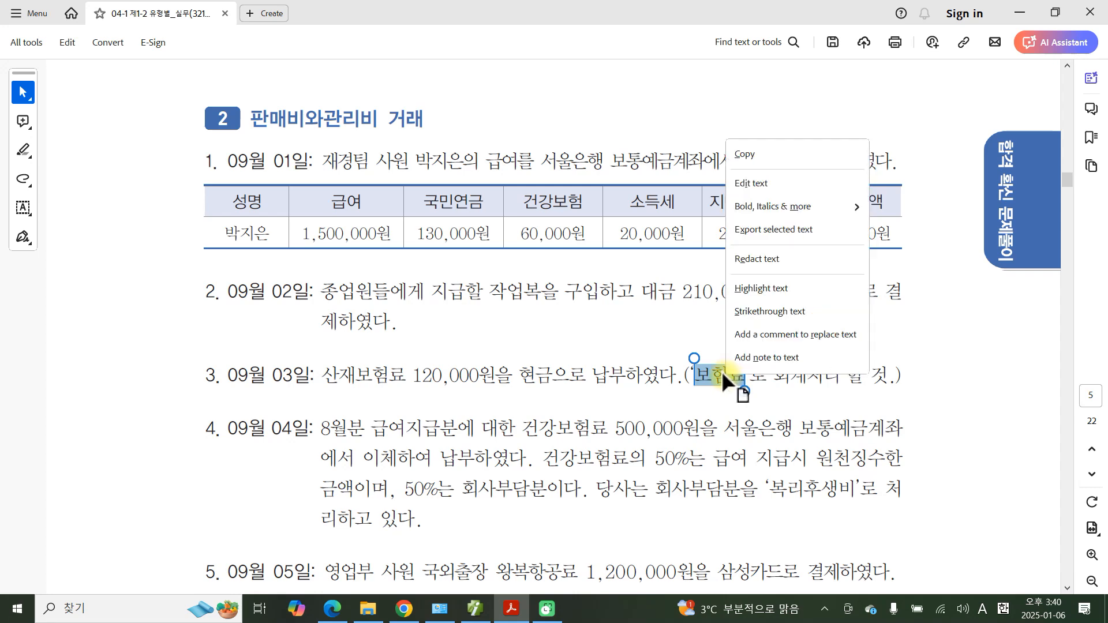
pyautogui.rightClick(697, 374)
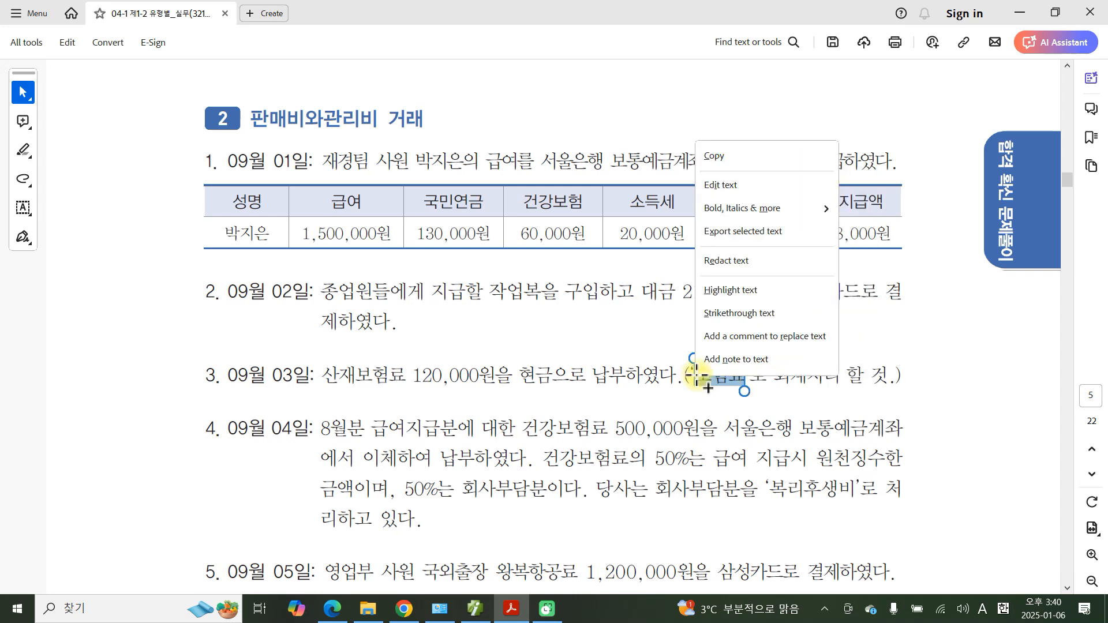
pyautogui.press('Escape')
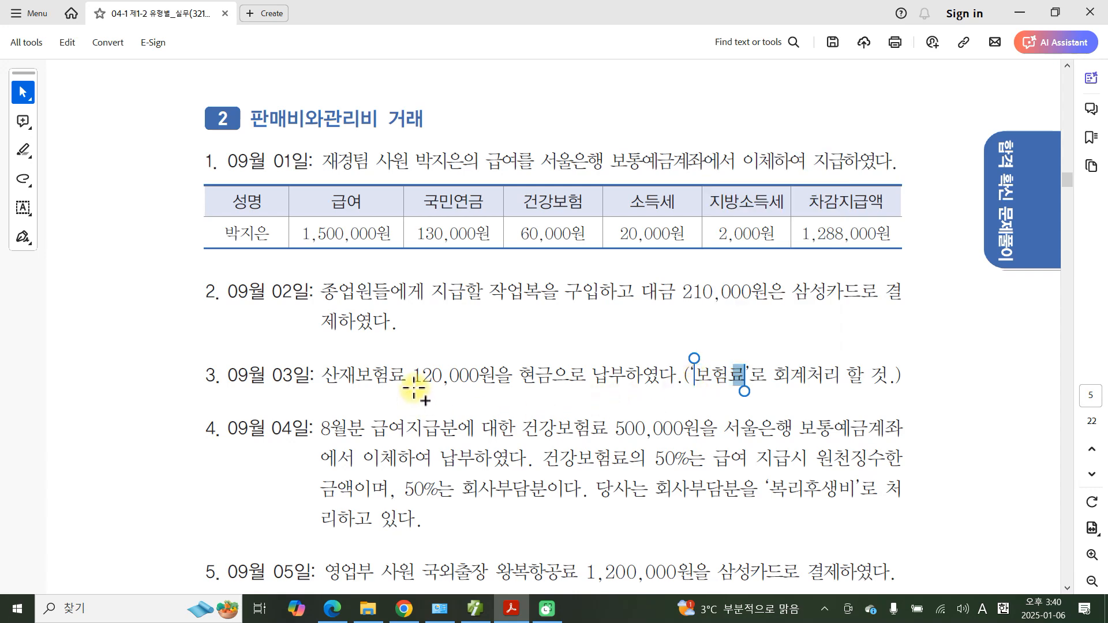
# Highlight 현금으 in the 09월 03일 transaction and dismiss the file-sharing prompt
pyautogui.moveTo(518, 377); pyautogui.dragTo(562, 367)
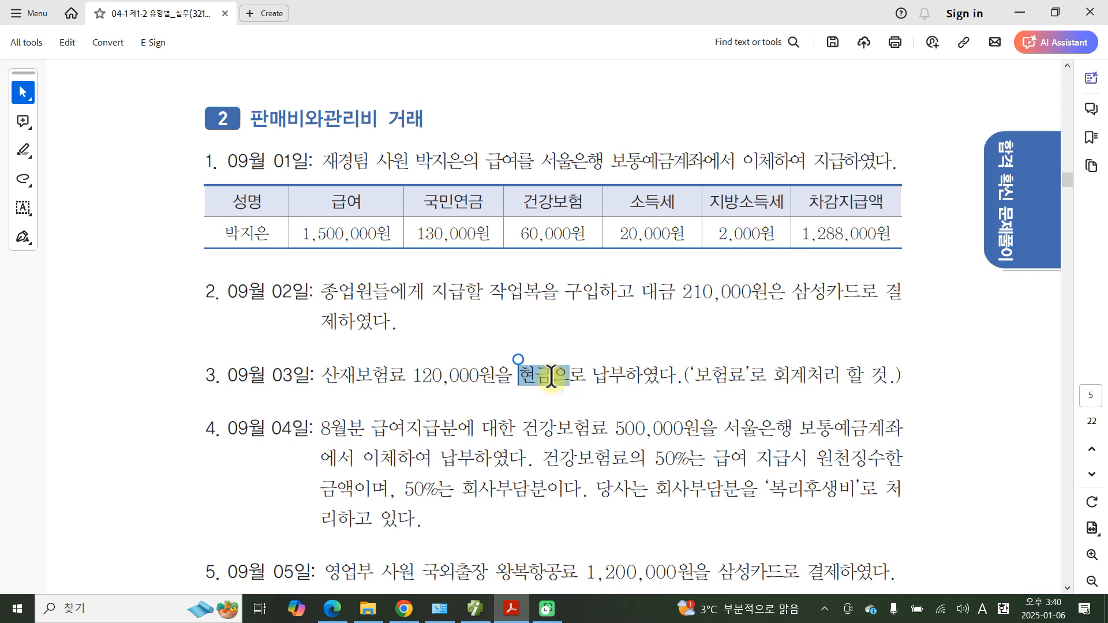
pyautogui.click(600, 403)
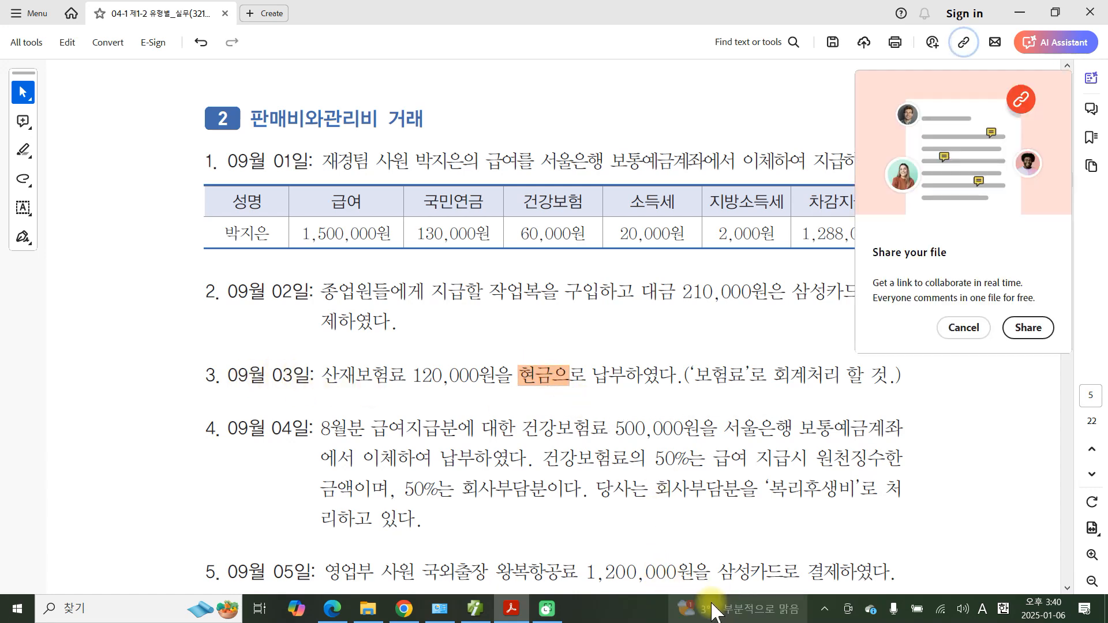
pyautogui.click(973, 340)
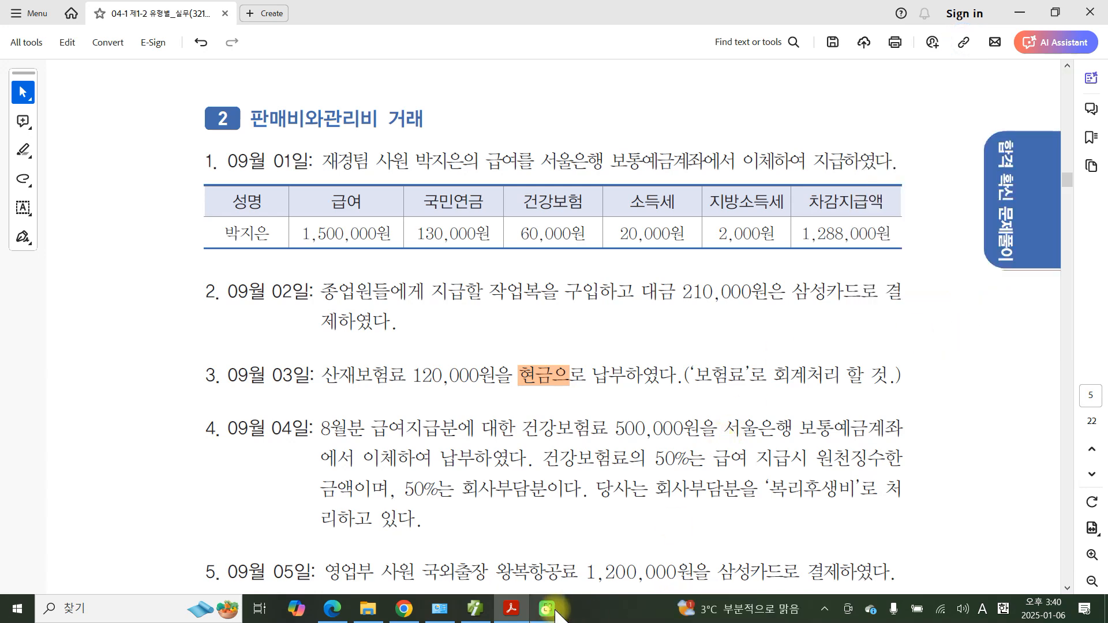
# Switch to Smart A and open the general voucher entry for 09월 03일
pyautogui.click(475, 609)
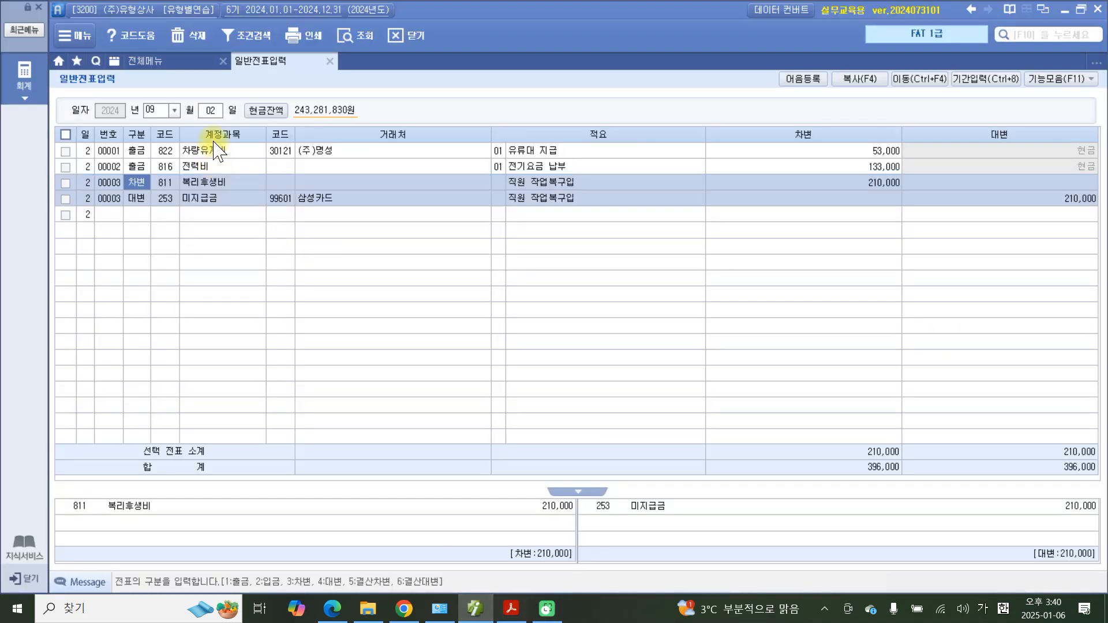
pyautogui.click(214, 111)
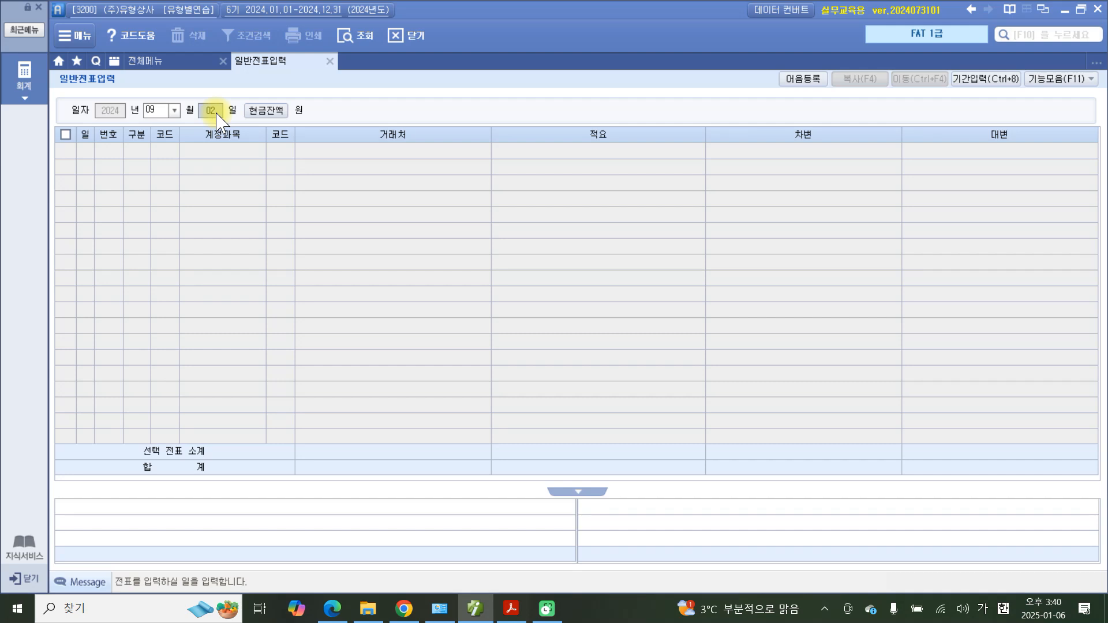
pyautogui.write('03')
pyautogui.press('Return')
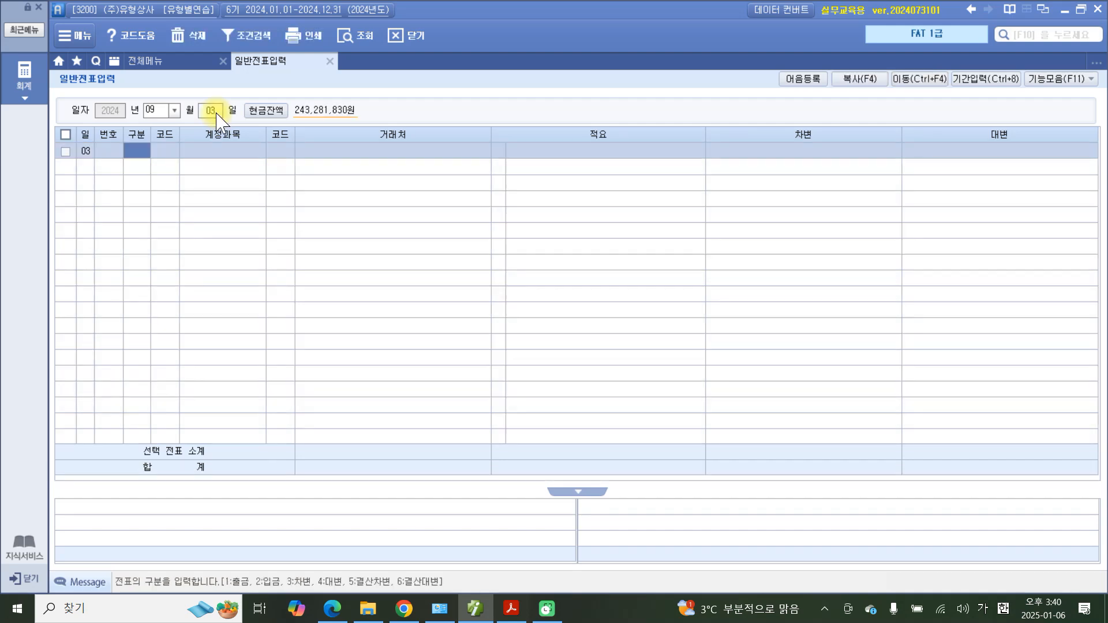
# Start a cash payment (출금) line and assign it account 821 보험료
pyautogui.write('1')
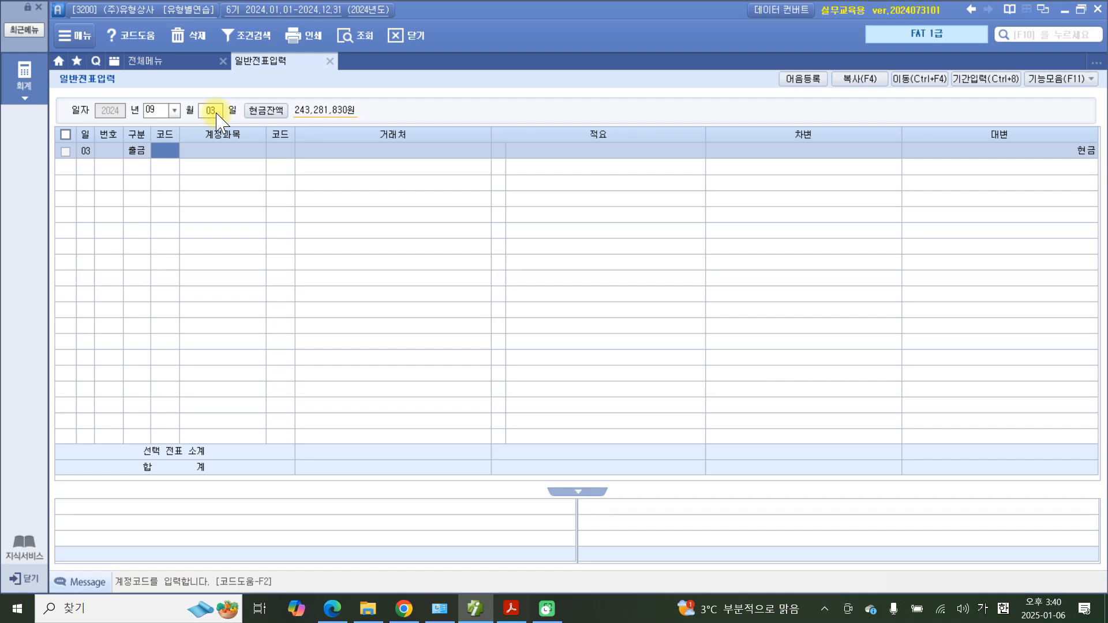
pyautogui.write('보험')
pyautogui.press('Return')
pyautogui.press('Down')
pyautogui.press('Down')
pyautogui.press('Down')
pyautogui.press('Down')
pyautogui.press('Down')
pyautogui.press('Down')
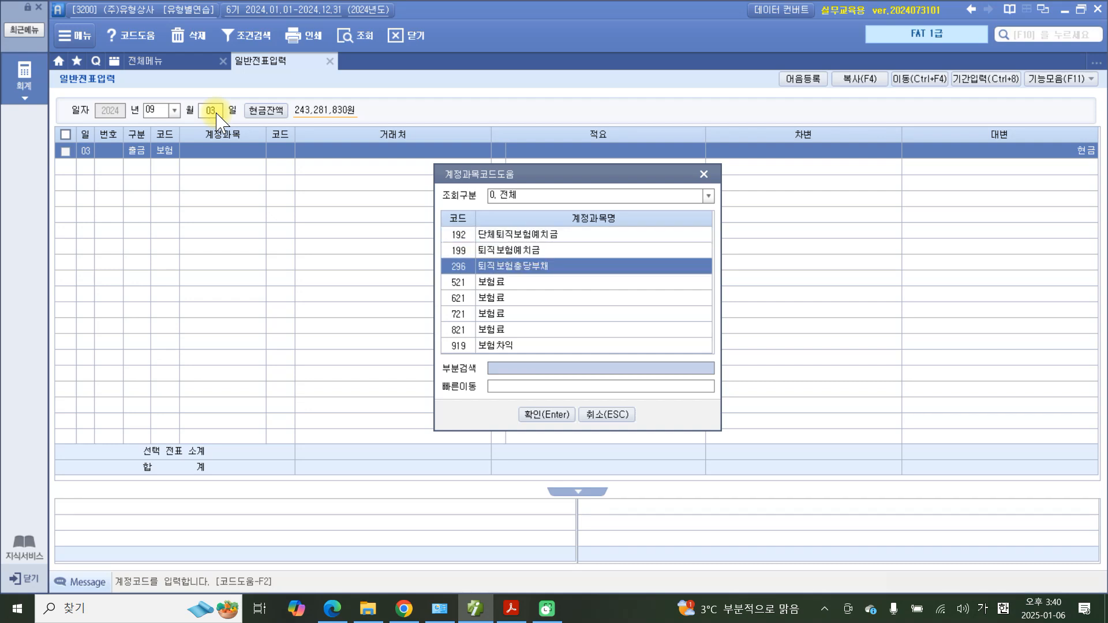
pyautogui.press('Return')
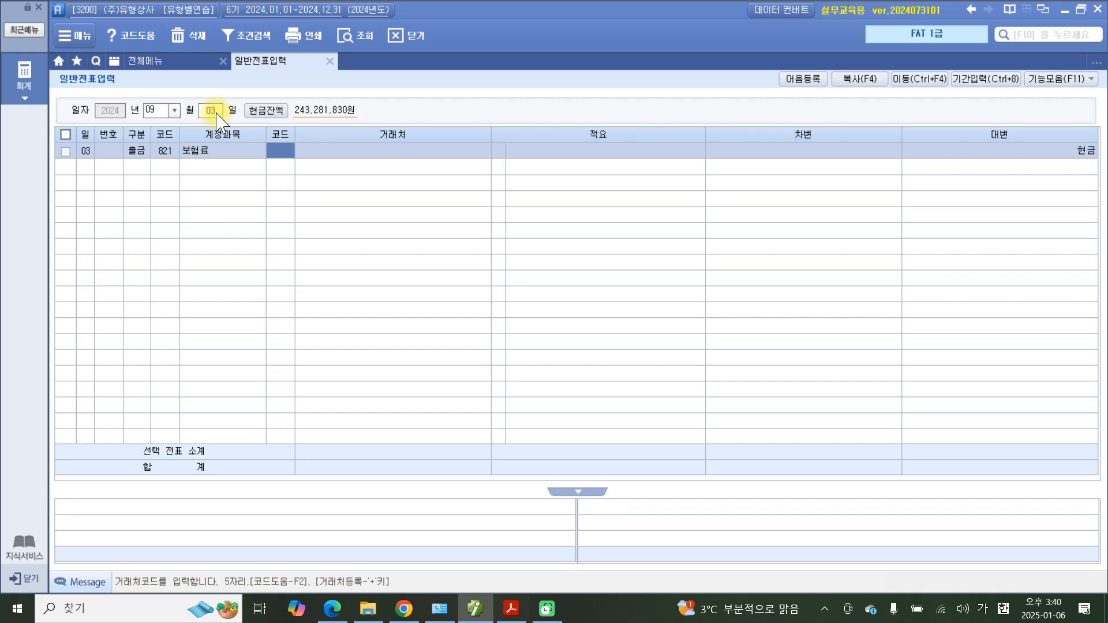
# Leave the vendor blank, choose memo 05 산재보험료 정산납부, set the debit amount to 120,000, and select the finished line
pyautogui.press('Return')
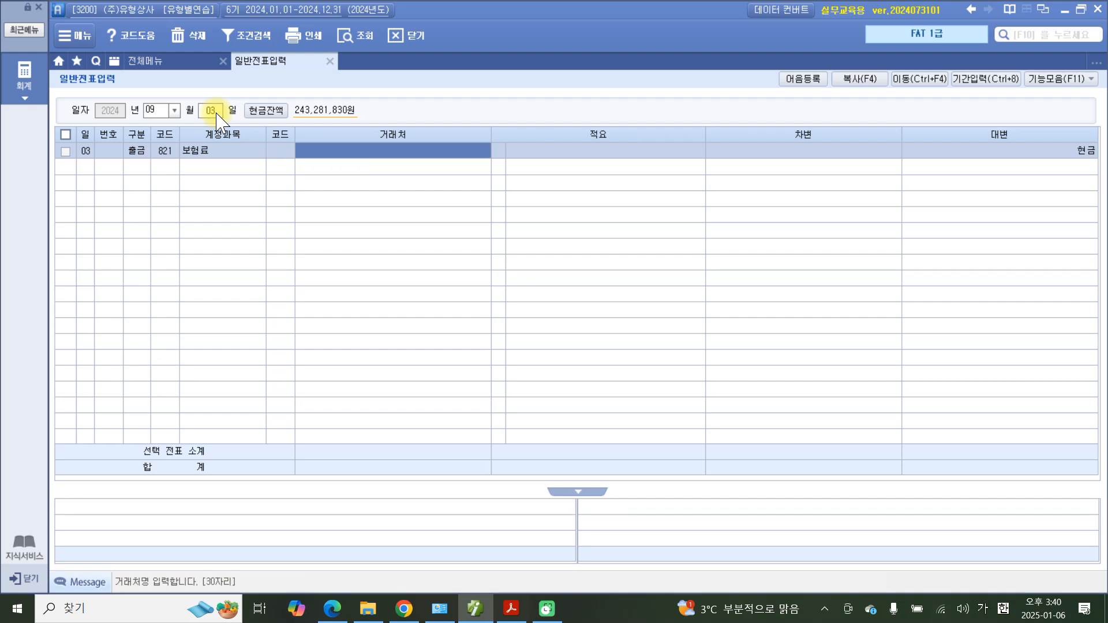
pyautogui.press('Return')
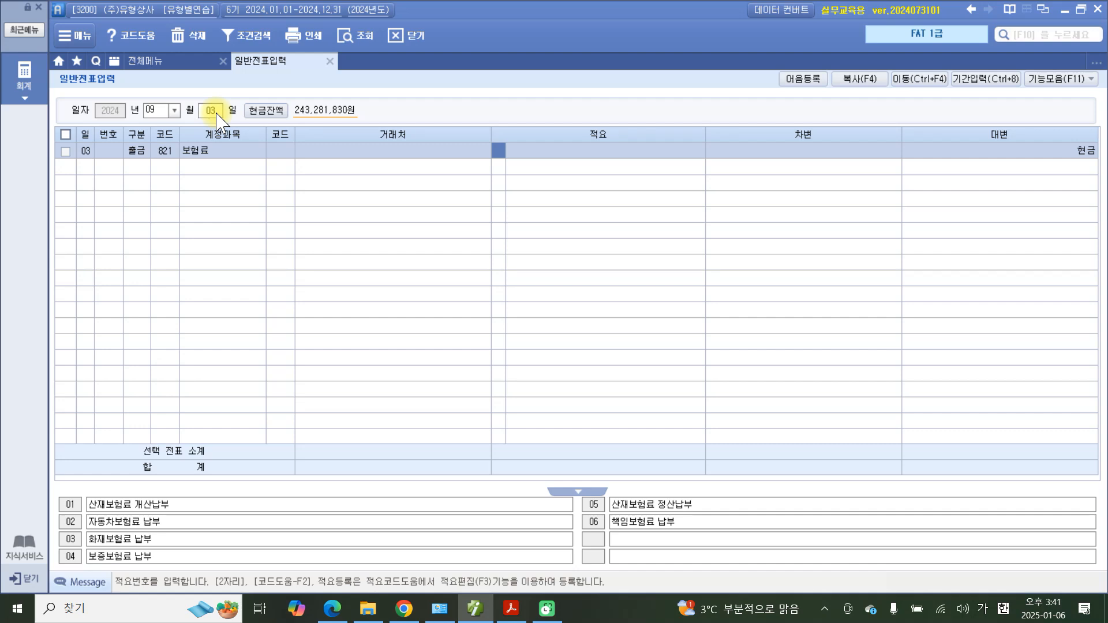
pyautogui.write('05')
pyautogui.press('Return')
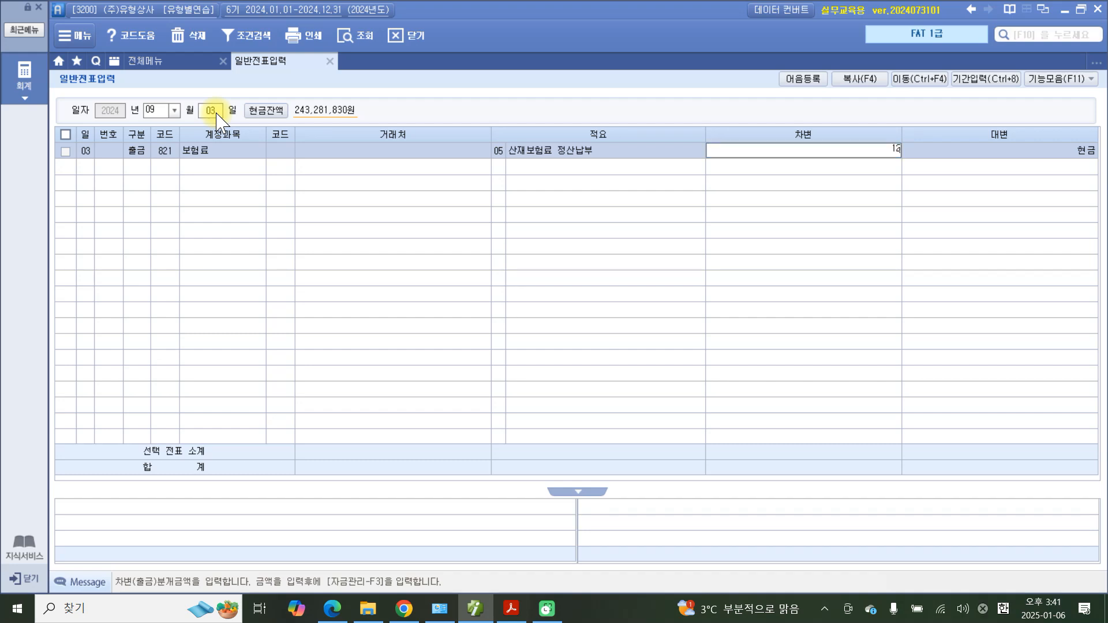
pyautogui.write('1200000')
pyautogui.press('Return')
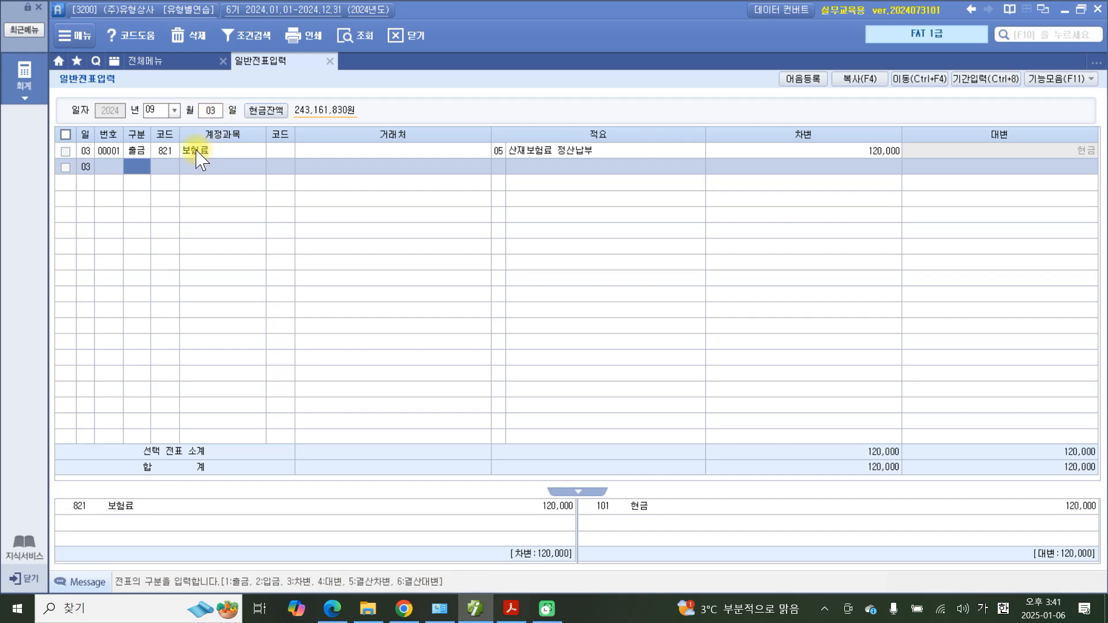
pyautogui.click(139, 151)
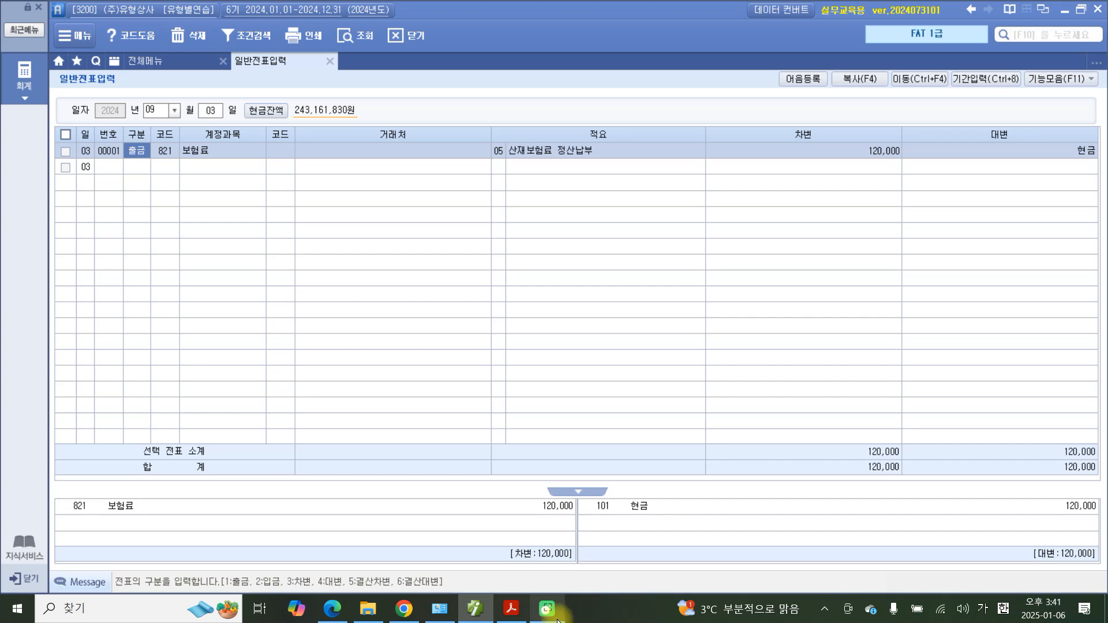
# Switch to the problem PDF in Acrobat, circle 보험료 in the 09월 03일 transaction, and clear the ink and the text-editing prompt
pyautogui.click(515, 617)
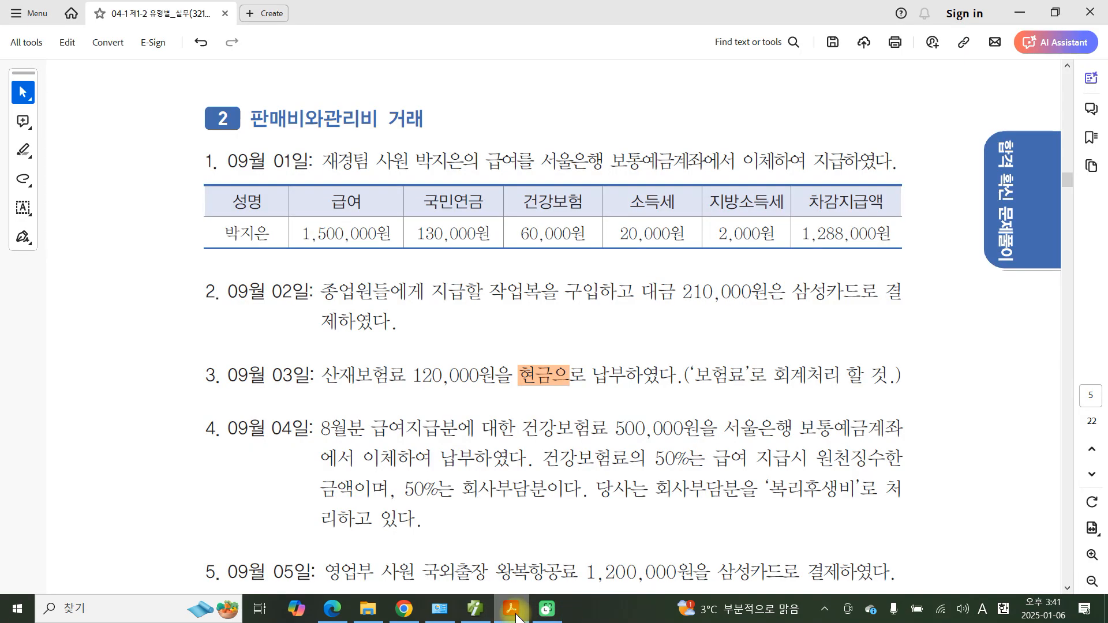
pyautogui.click(748, 364)
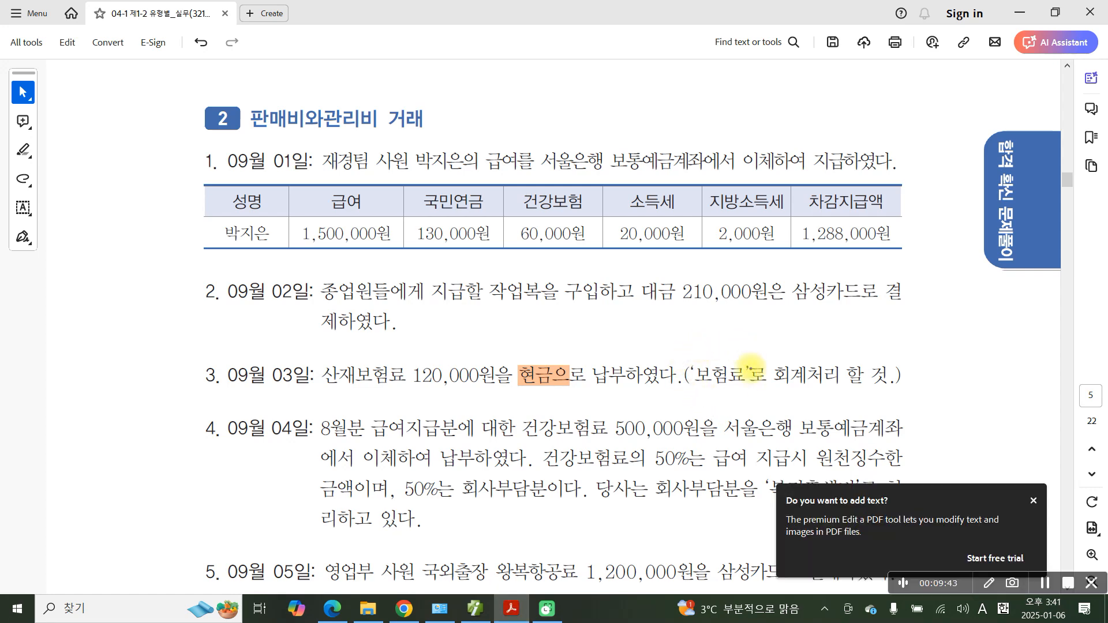
pyautogui.moveTo(746, 398)
pyautogui.mouseDown()
pyautogui.moveTo(687, 370)
pyautogui.moveTo(752, 369)
pyautogui.mouseUp()
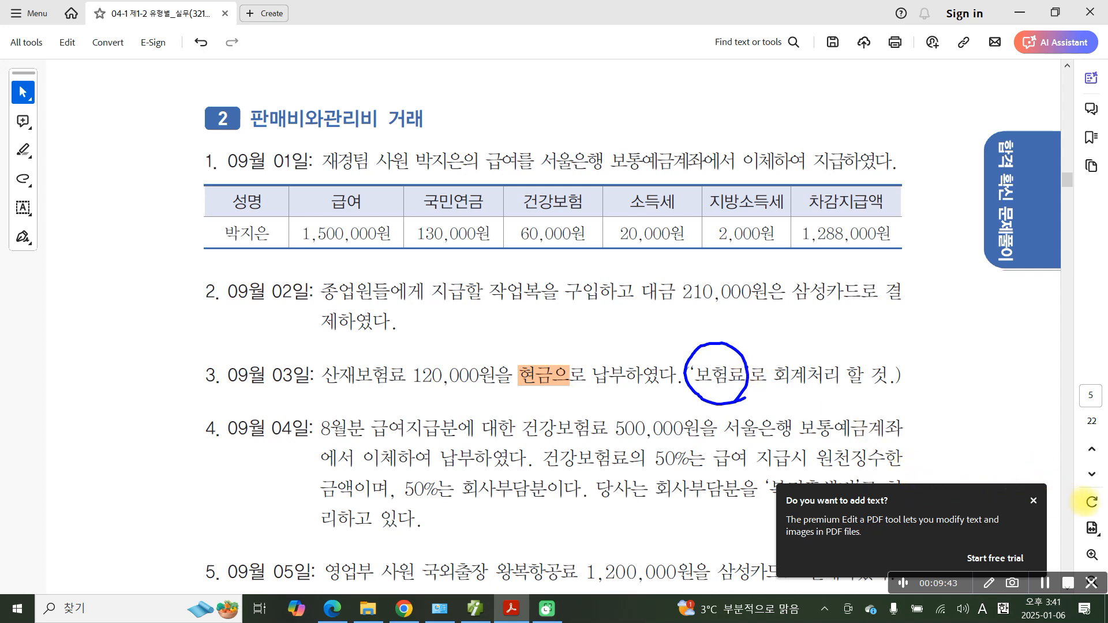
pyautogui.click(1091, 583)
pyautogui.click(1034, 501)
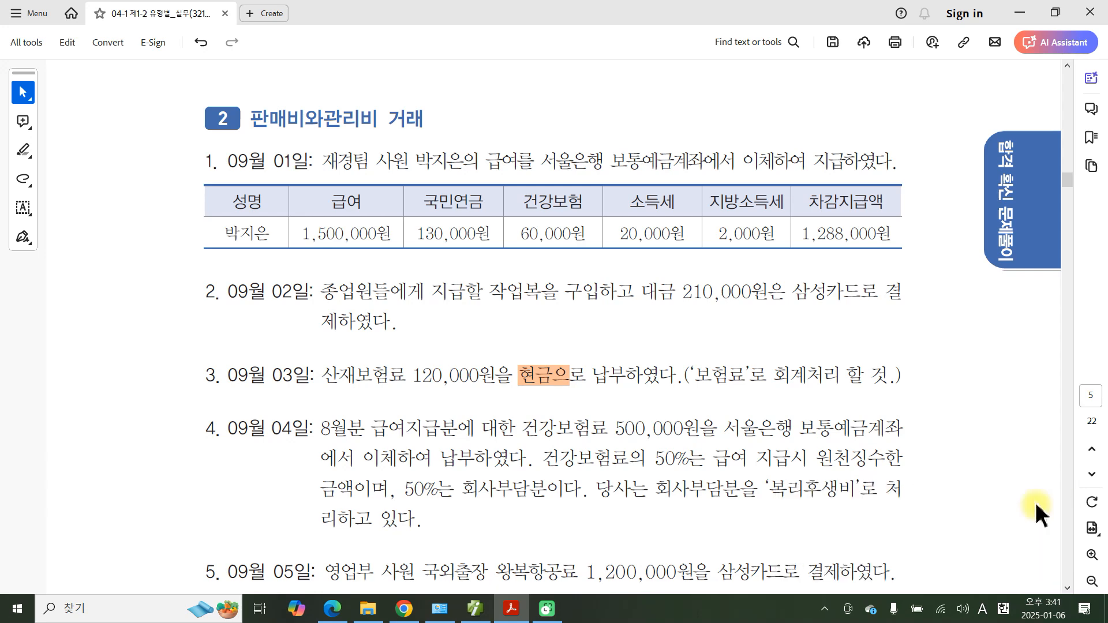
# Try to highlight 보험료 in the 09월 03일 transaction
pyautogui.moveTo(692, 376); pyautogui.dragTo(756, 374)
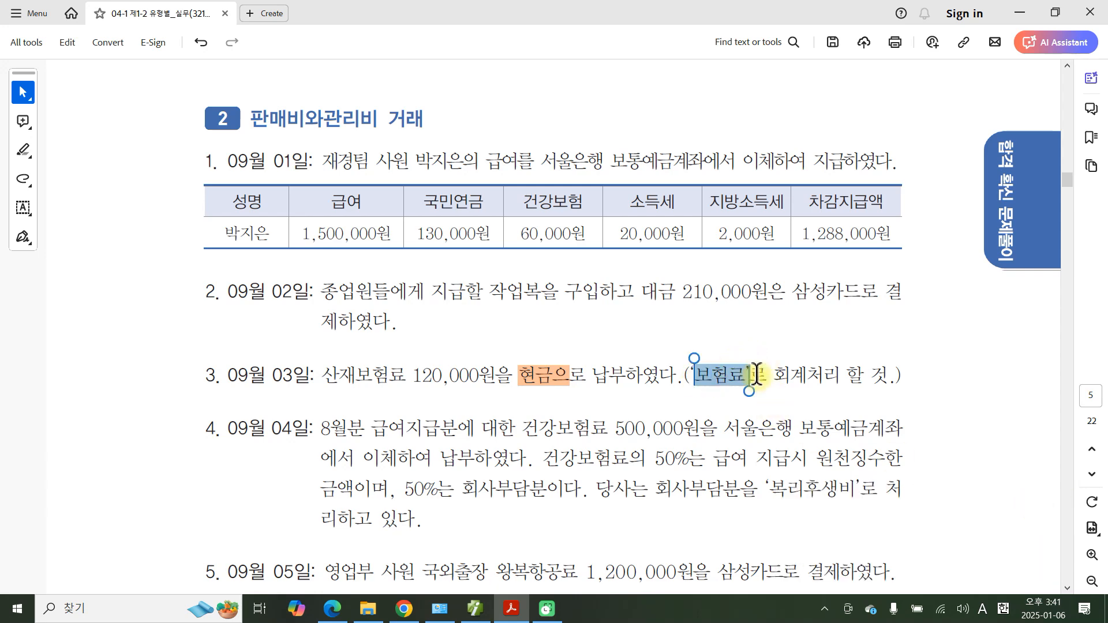
pyautogui.rightClick(743, 382)
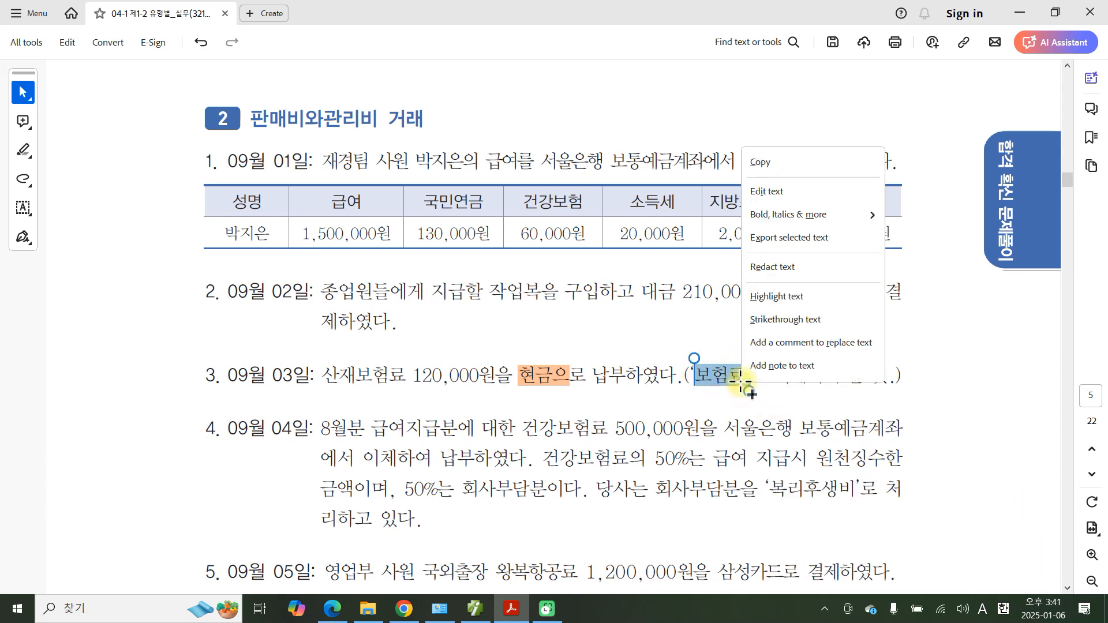
pyautogui.click(707, 383)
pyautogui.rightClick(703, 380)
pyautogui.click(700, 405)
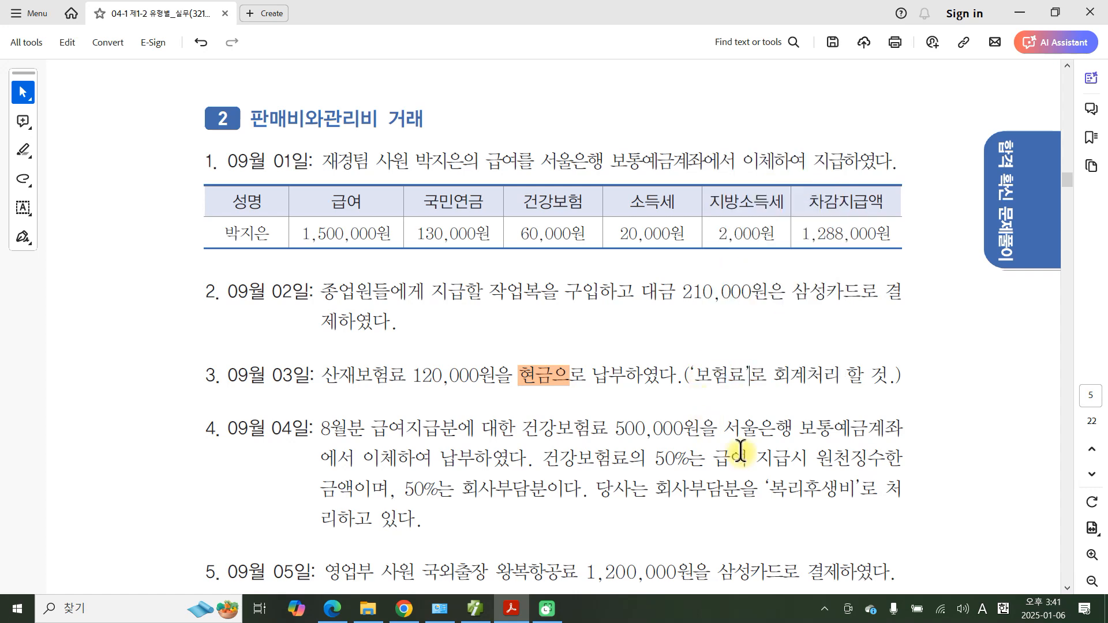
# Draw a box around 산재보험료 in the 09월 03일 transaction, handwrite 복리후생비 beside it, and clear the ink
pyautogui.moveTo(321, 329)
pyautogui.mouseDown()
pyautogui.moveTo(313, 405)
pyautogui.moveTo(414, 384)
pyautogui.moveTo(287, 359)
pyautogui.mouseUp()
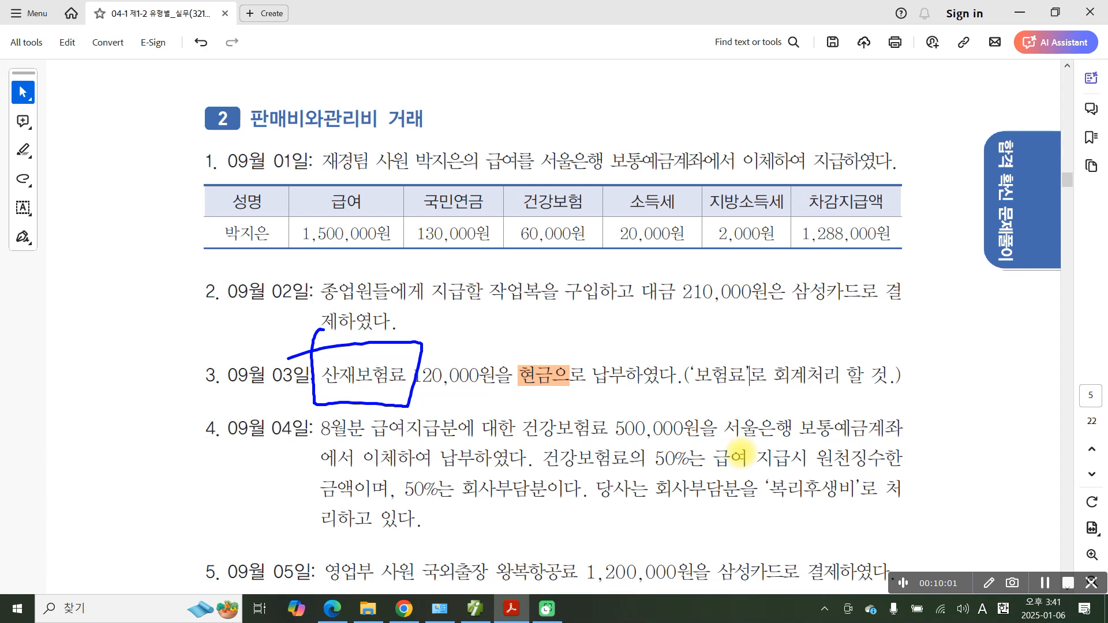
pyautogui.moveTo(456, 326); pyautogui.dragTo(455, 350)
pyautogui.moveTo(477, 298); pyautogui.dragTo(478, 351)
pyautogui.moveTo(452, 367); pyautogui.dragTo(508, 346)
pyautogui.moveTo(508, 329); pyautogui.dragTo(548, 365)
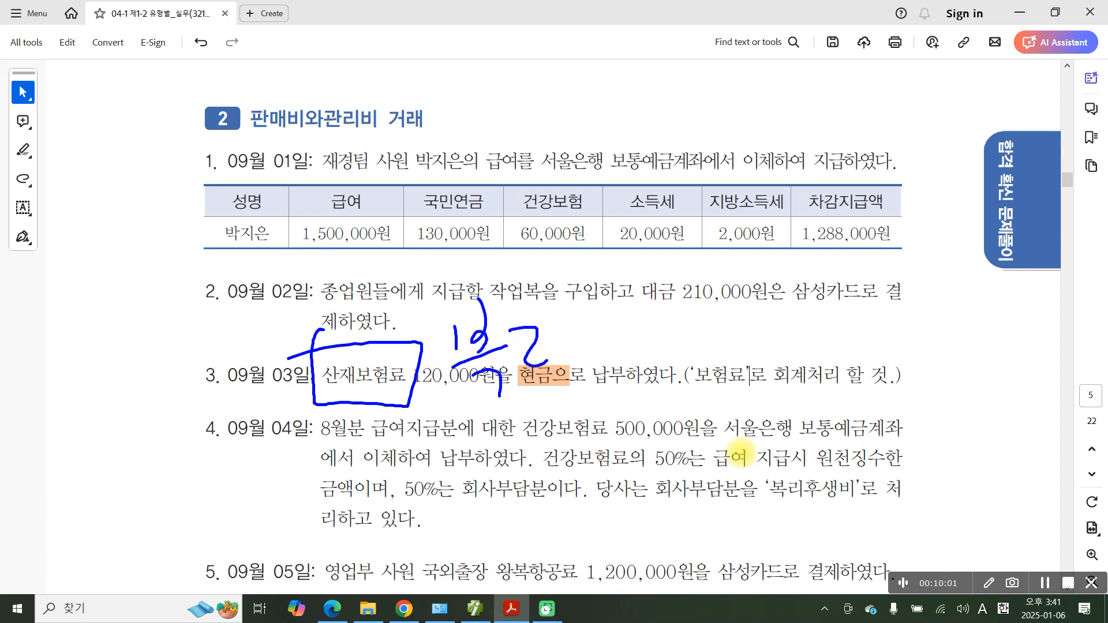
pyautogui.moveTo(558, 317)
pyautogui.mouseDown()
pyautogui.moveTo(561, 387)
pyautogui.moveTo(599, 322)
pyautogui.mouseUp()
pyautogui.moveTo(585, 332)
pyautogui.mouseDown()
pyautogui.moveTo(610, 328)
pyautogui.moveTo(599, 334)
pyautogui.moveTo(629, 345)
pyautogui.mouseUp()
pyautogui.moveTo(609, 354); pyautogui.dragTo(607, 382)
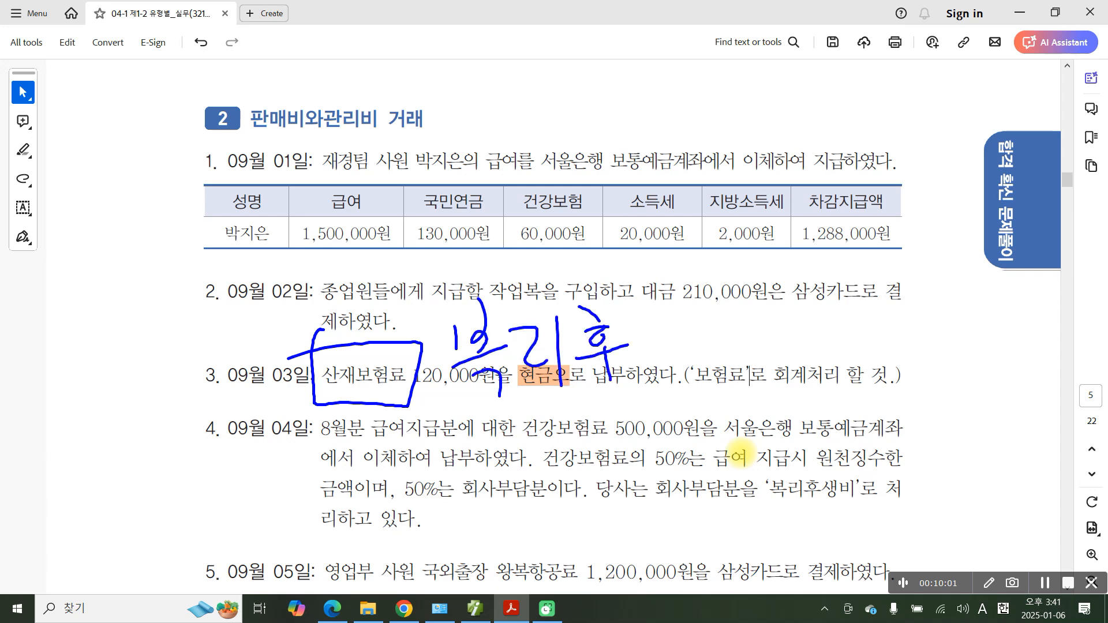
pyautogui.moveTo(645, 315); pyautogui.dragTo(626, 356)
pyautogui.moveTo(637, 332); pyautogui.dragTo(653, 349)
pyautogui.moveTo(660, 299)
pyautogui.mouseDown()
pyautogui.moveTo(665, 347)
pyautogui.moveTo(685, 343)
pyautogui.mouseUp()
pyautogui.moveTo(679, 321); pyautogui.dragTo(686, 371)
pyautogui.moveTo(712, 305)
pyautogui.mouseDown()
pyautogui.moveTo(715, 337)
pyautogui.moveTo(737, 335)
pyautogui.mouseUp()
pyautogui.moveTo(716, 319)
pyautogui.mouseDown()
pyautogui.moveTo(735, 317)
pyautogui.moveTo(751, 353)
pyautogui.mouseUp()
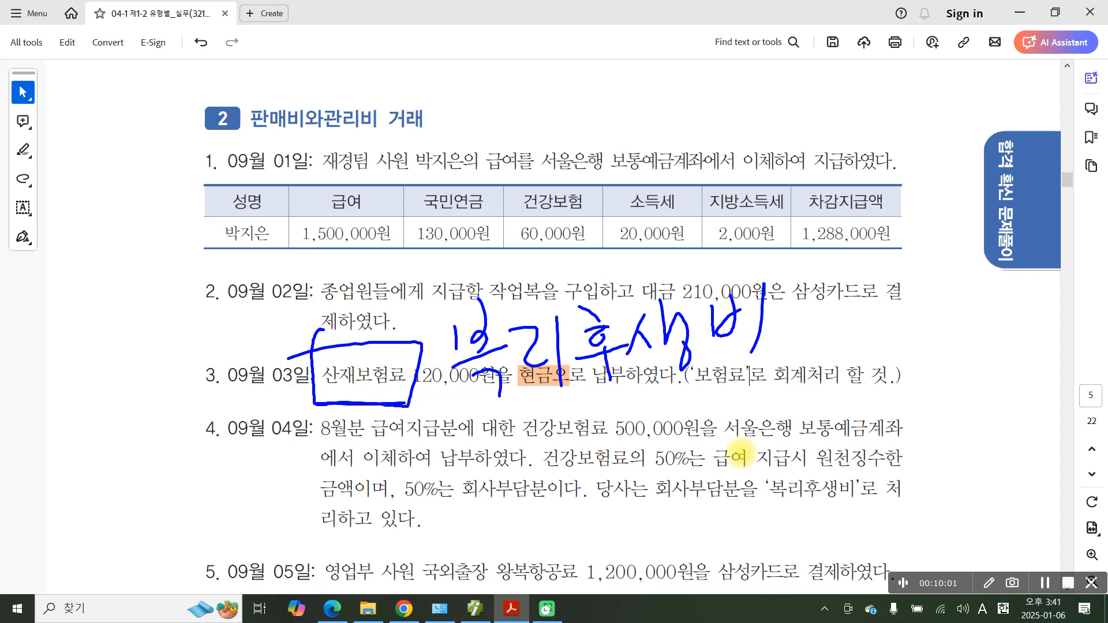
pyautogui.moveTo(728, 400)
pyautogui.mouseDown()
pyautogui.moveTo(754, 361)
pyautogui.moveTo(725, 403)
pyautogui.mouseUp()
pyautogui.press('Escape')
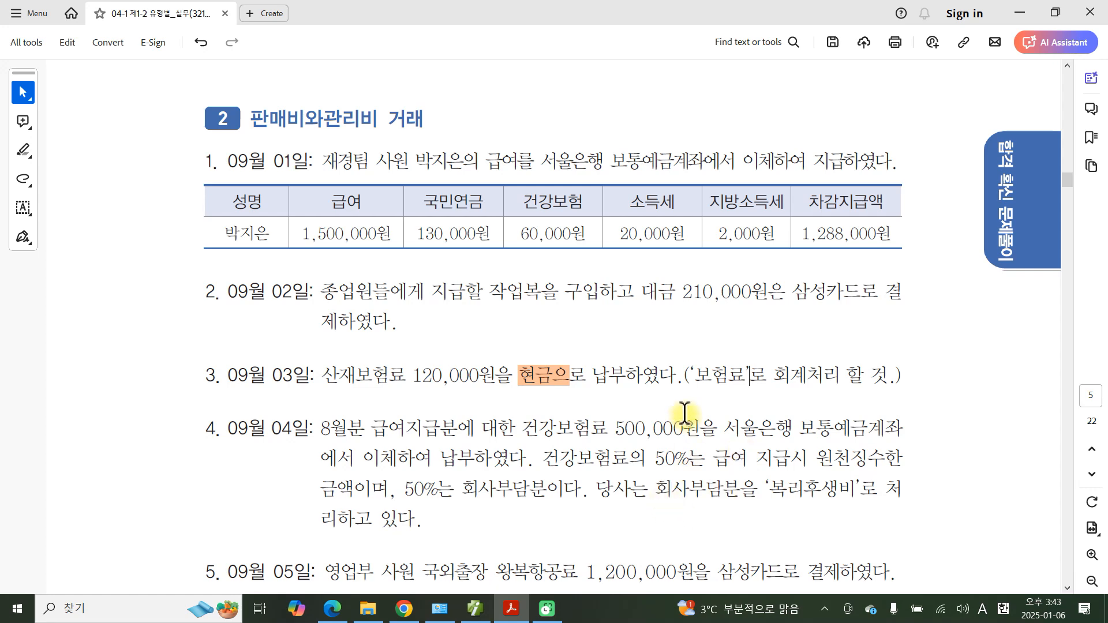
pyautogui.moveTo(695, 375); pyautogui.dragTo(744, 372)
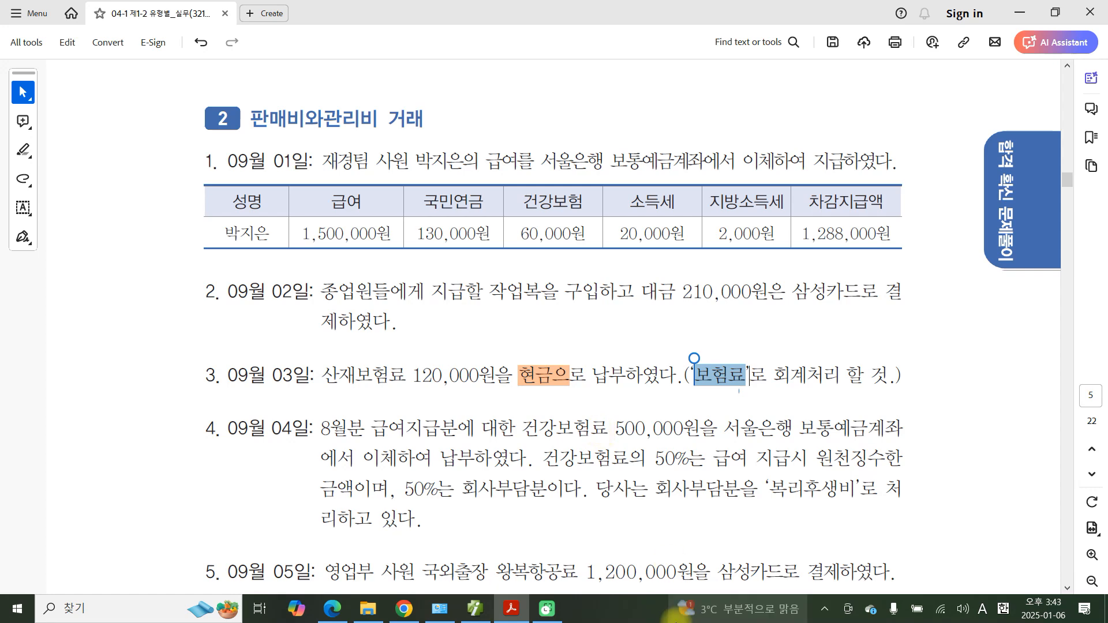
pyautogui.click(717, 378)
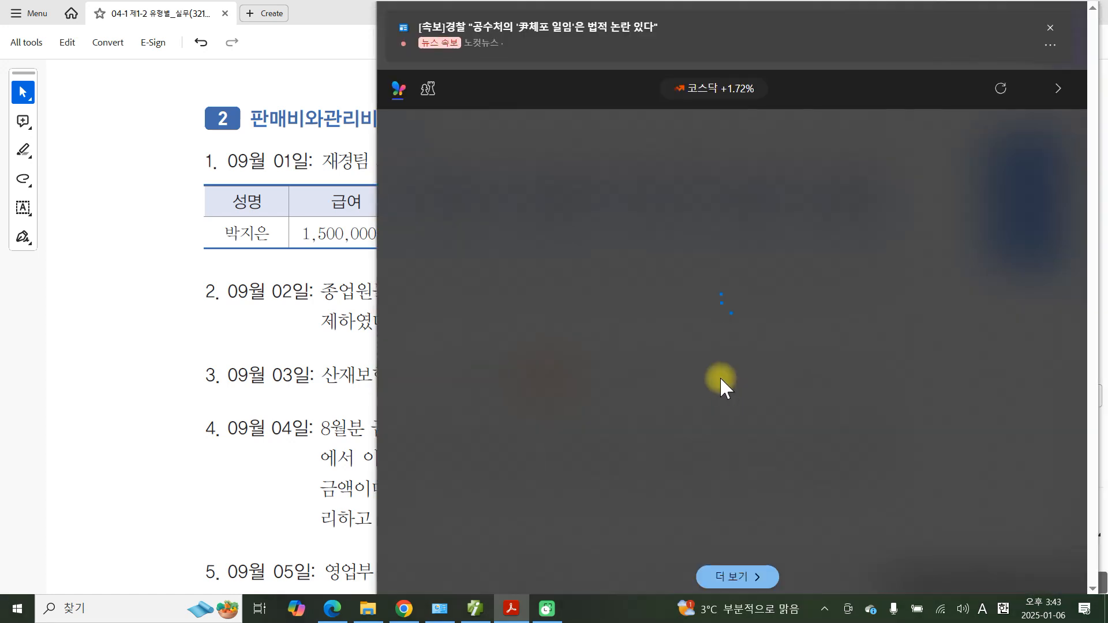
pyautogui.click(164, 383)
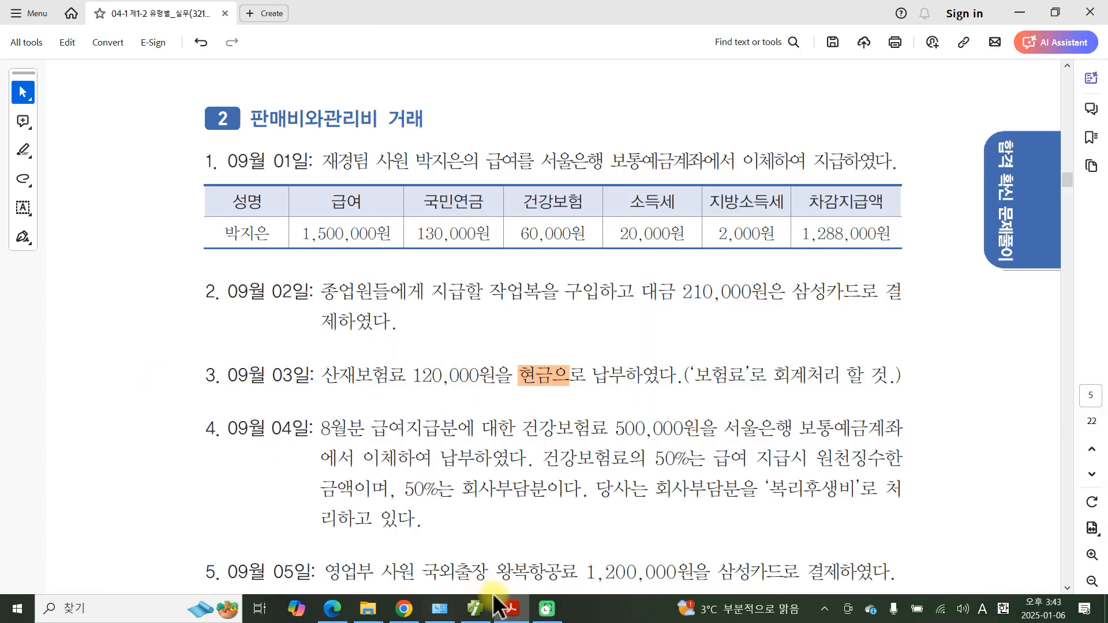
# Switch to Smart A and mark the 보험료 debit and 현금 credit in the 09월 03일 journal entry
pyautogui.click(518, 618)
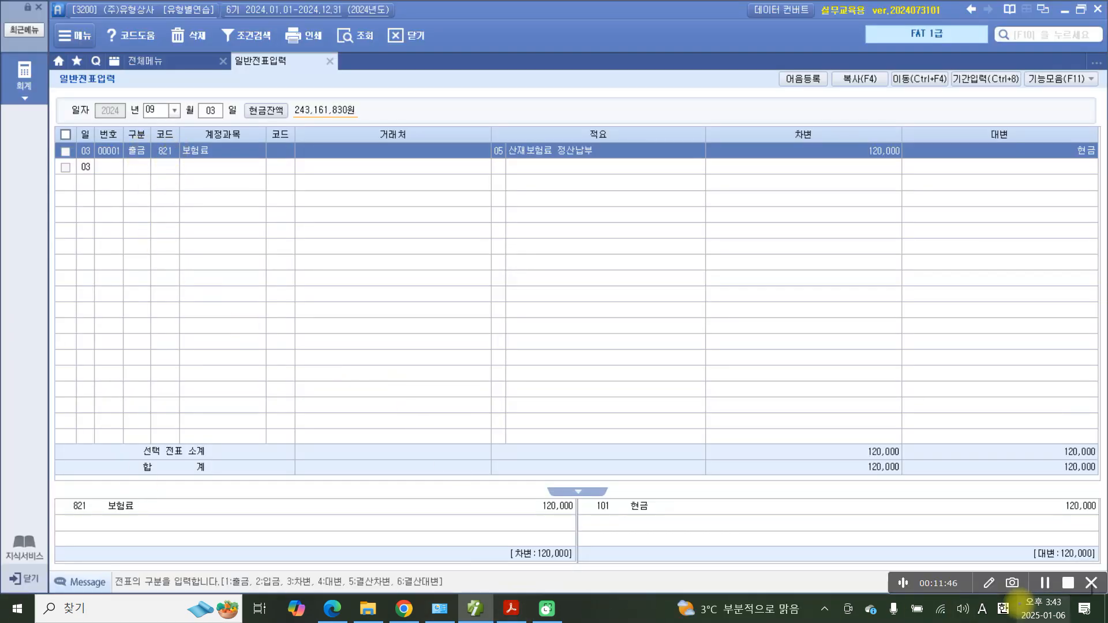
pyautogui.moveTo(75, 500)
pyautogui.mouseDown()
pyautogui.moveTo(184, 531)
pyautogui.moveTo(65, 515)
pyautogui.mouseUp()
pyautogui.moveTo(627, 473)
pyautogui.mouseDown()
pyautogui.moveTo(635, 545)
pyautogui.moveTo(588, 480)
pyautogui.mouseUp()
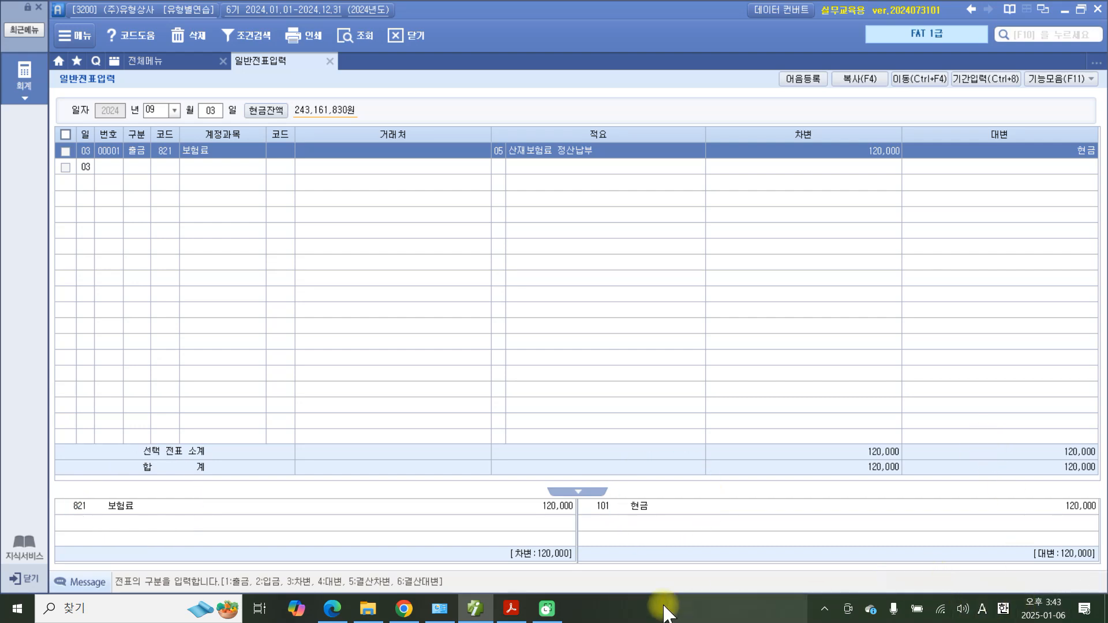
# Switch to the problem PDF in Acrobat and examine the 09월 04일 건강보험료 transaction, including its payment from 보통예금계좌
pyautogui.click(511, 609)
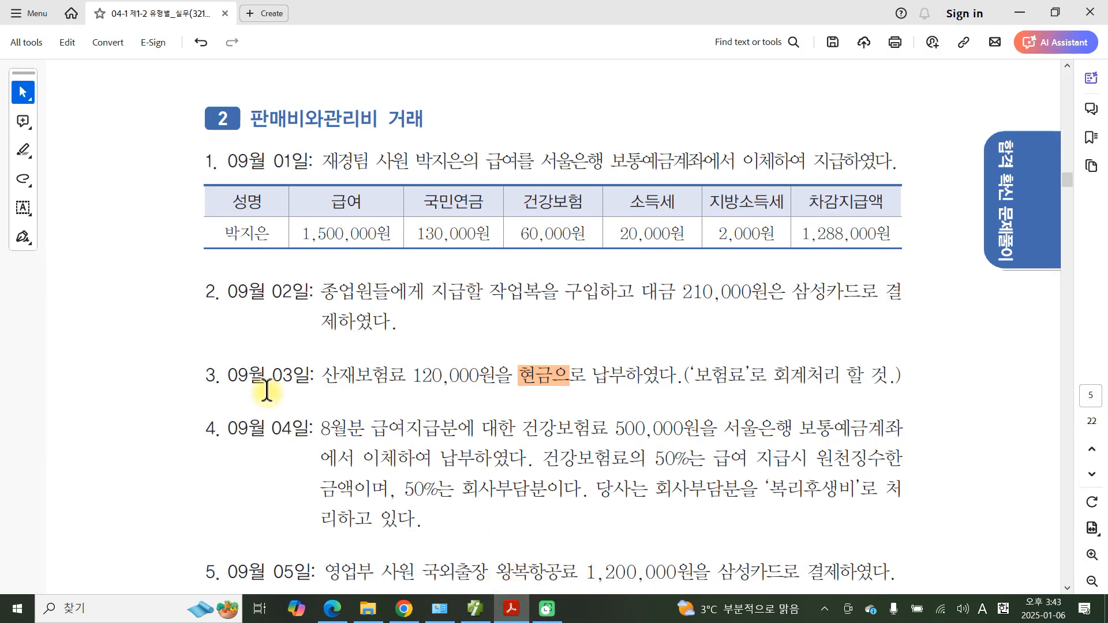
pyautogui.scroll(-1, 276, 398)
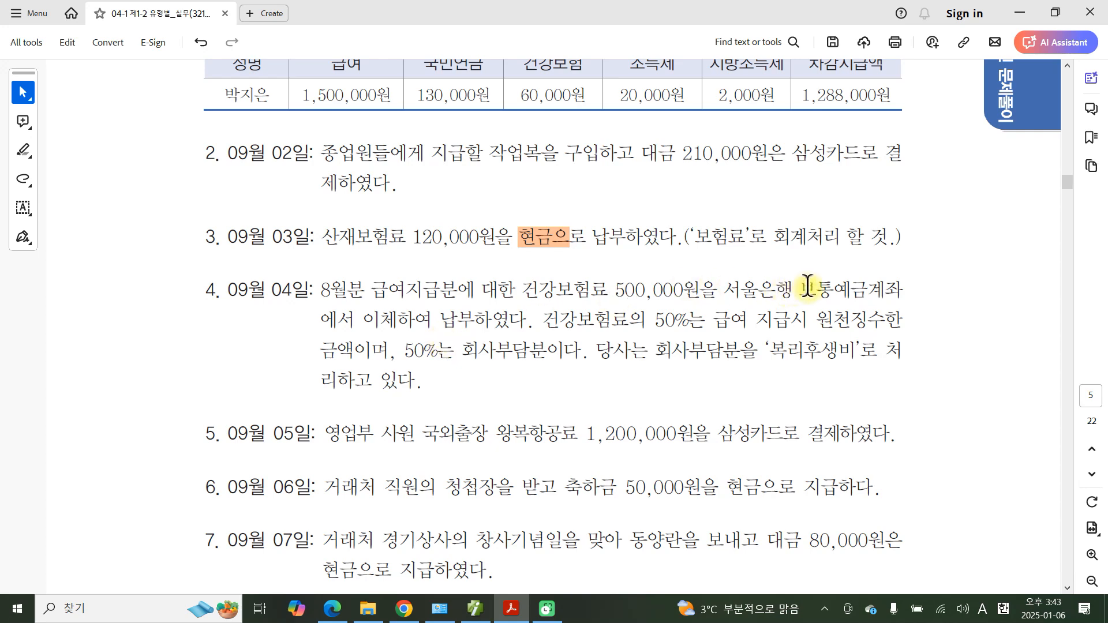
pyautogui.moveTo(795, 288); pyautogui.dragTo(840, 292)
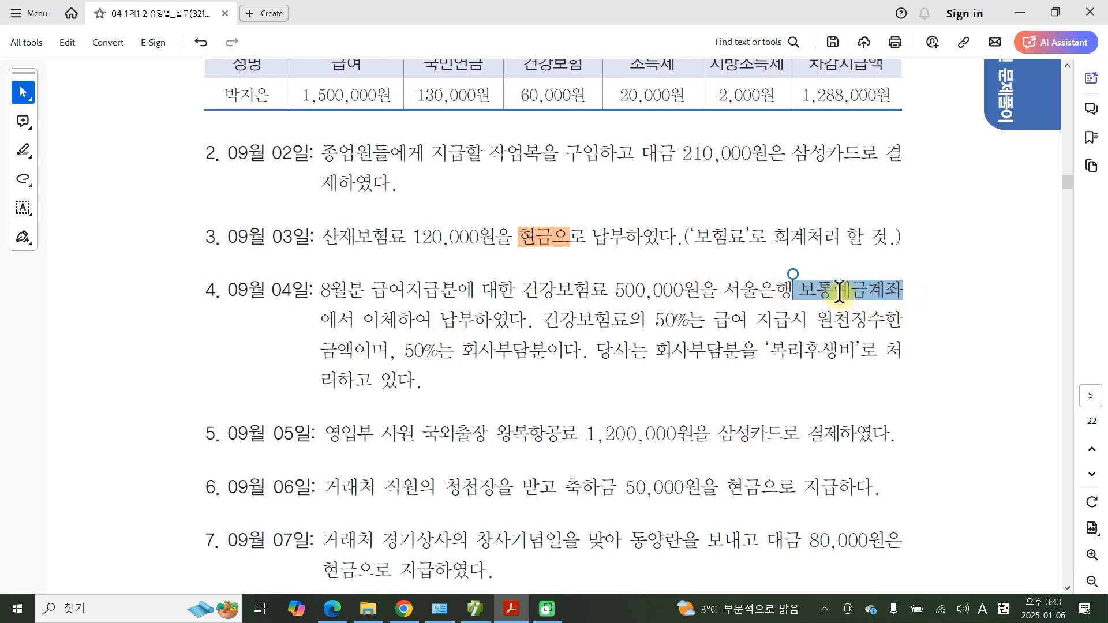
pyautogui.rightClick(840, 292)
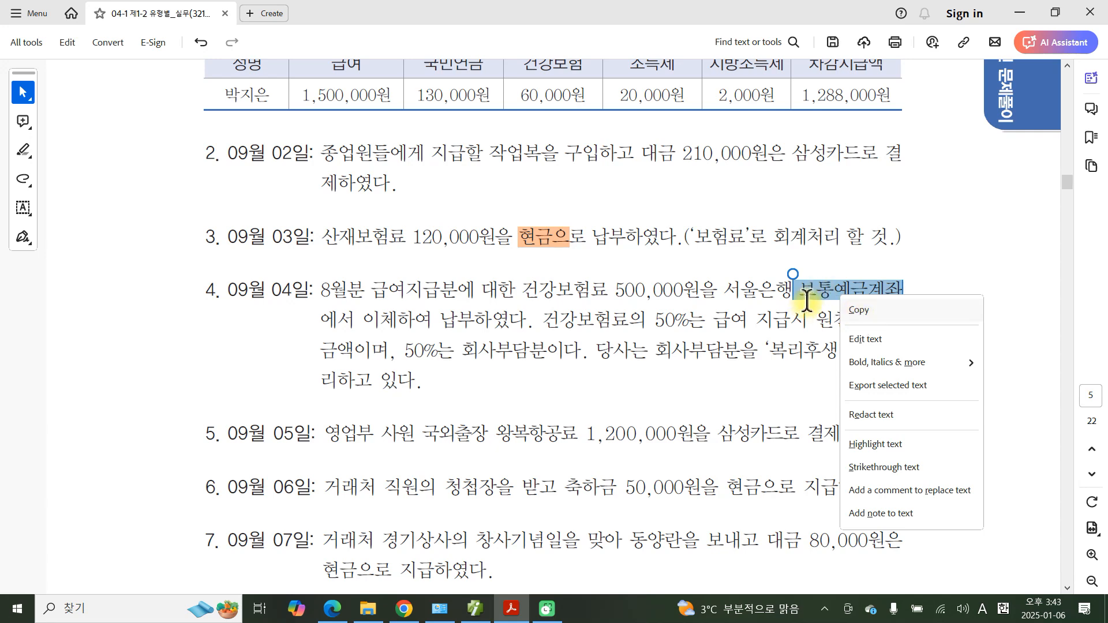
pyautogui.click(559, 323)
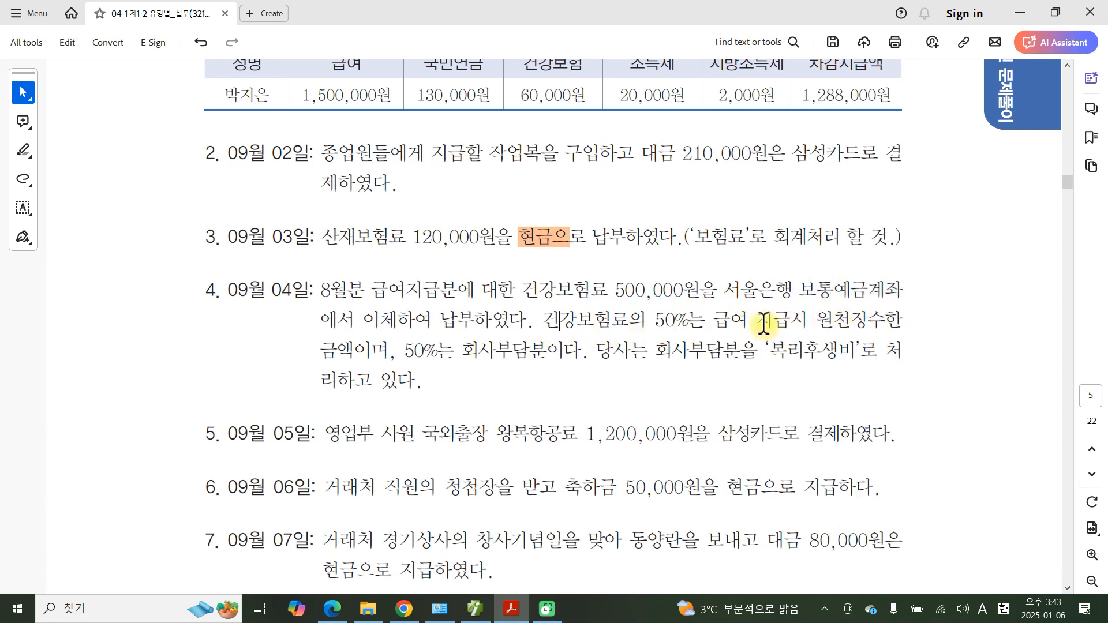
# Highlight 급여 지급시 원천징수한 in the 09월 04일 transaction and circle the 건강보험 amount in the 09월 01일 salary table
pyautogui.moveTo(708, 322); pyautogui.dragTo(851, 327)
pyautogui.click(859, 346)
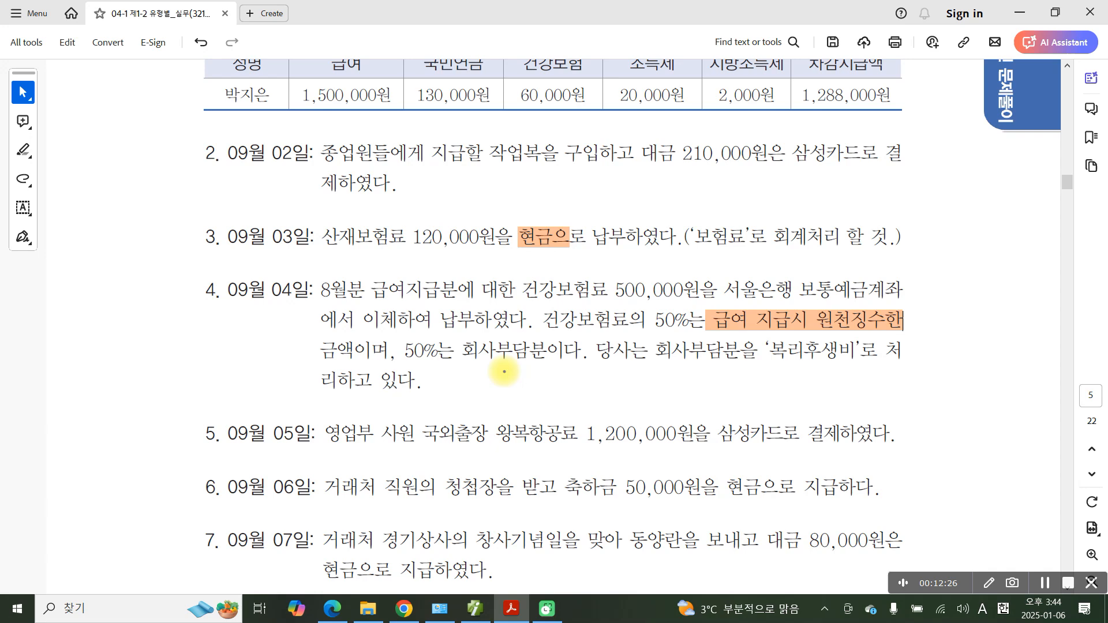
pyautogui.moveTo(588, 126)
pyautogui.mouseDown()
pyautogui.moveTo(597, 60)
pyautogui.moveTo(572, 144)
pyautogui.mouseUp()
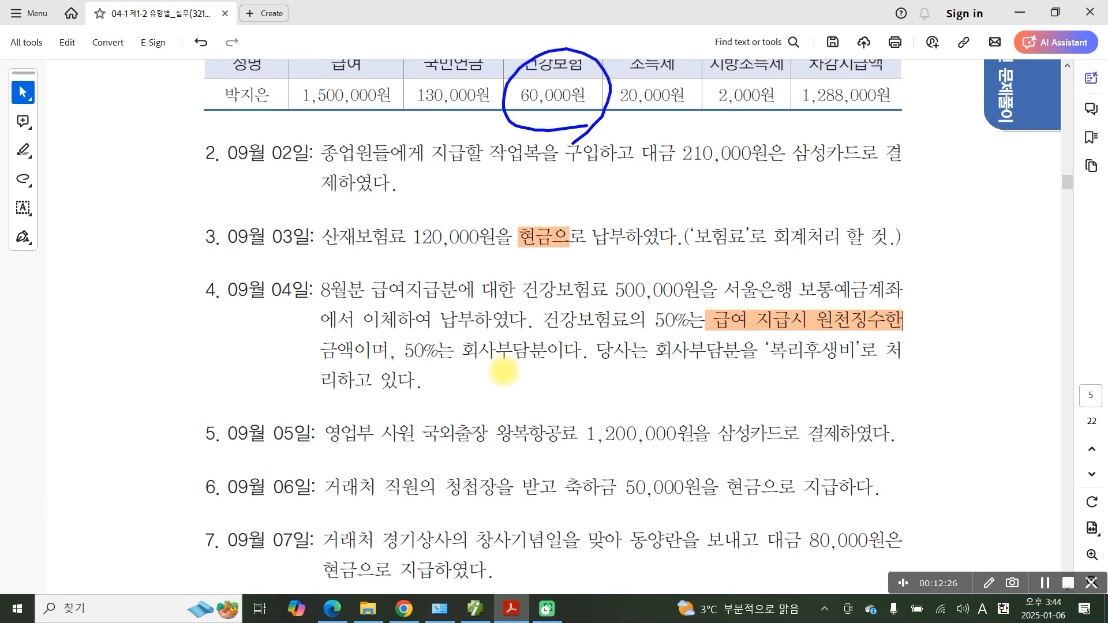
# Underline 50%는 회사부담분이다 and 복리후생비 in the 09월 04일 transaction, and handwrite an underlined 예수금 beside it
pyautogui.moveTo(412, 364); pyautogui.dragTo(569, 364)
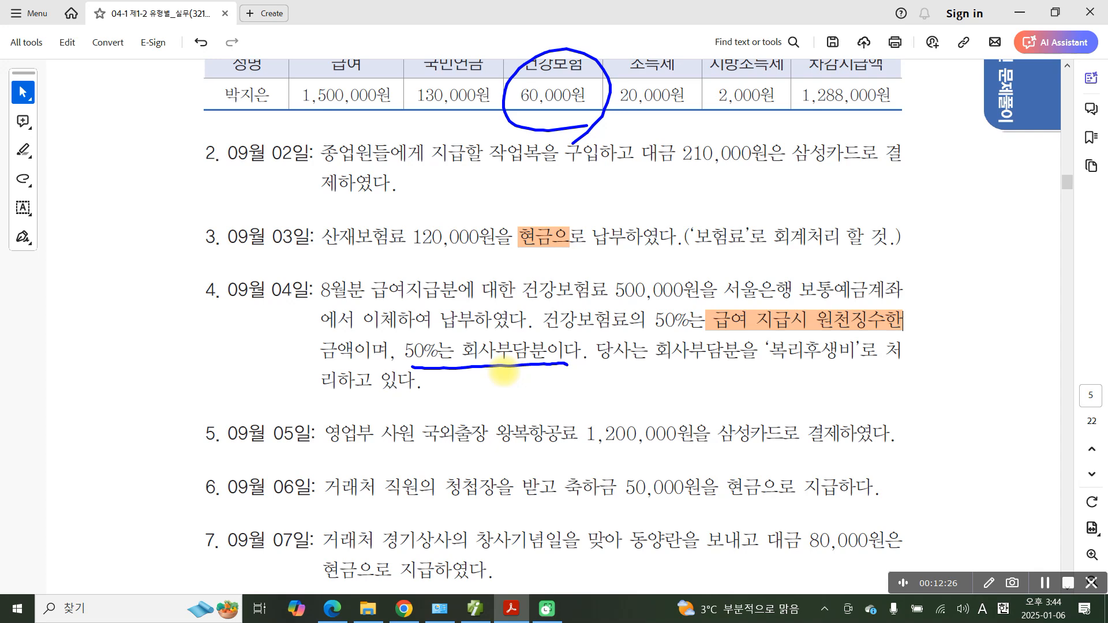
pyautogui.moveTo(761, 370); pyautogui.dragTo(883, 384)
pyautogui.moveTo(936, 284)
pyautogui.mouseDown()
pyautogui.moveTo(927, 323)
pyautogui.moveTo(966, 295)
pyautogui.mouseUp()
pyautogui.moveTo(952, 328)
pyautogui.mouseDown()
pyautogui.moveTo(981, 289)
pyautogui.moveTo(977, 338)
pyautogui.mouseUp()
pyautogui.moveTo(987, 278); pyautogui.dragTo(986, 346)
pyautogui.moveTo(1000, 315)
pyautogui.mouseDown()
pyautogui.moveTo(1018, 268)
pyautogui.moveTo(1034, 305)
pyautogui.mouseUp()
pyautogui.moveTo(989, 328)
pyautogui.mouseDown()
pyautogui.moveTo(1046, 313)
pyautogui.moveTo(1017, 353)
pyautogui.mouseUp()
pyautogui.moveTo(1037, 282); pyautogui.dragTo(1038, 323)
pyautogui.moveTo(1031, 329)
pyautogui.mouseDown()
pyautogui.moveTo(1071, 315)
pyautogui.moveTo(1046, 358)
pyautogui.mouseUp()
pyautogui.moveTo(1036, 341)
pyautogui.mouseDown()
pyautogui.moveTo(1061, 333)
pyautogui.moveTo(1078, 364)
pyautogui.mouseUp()
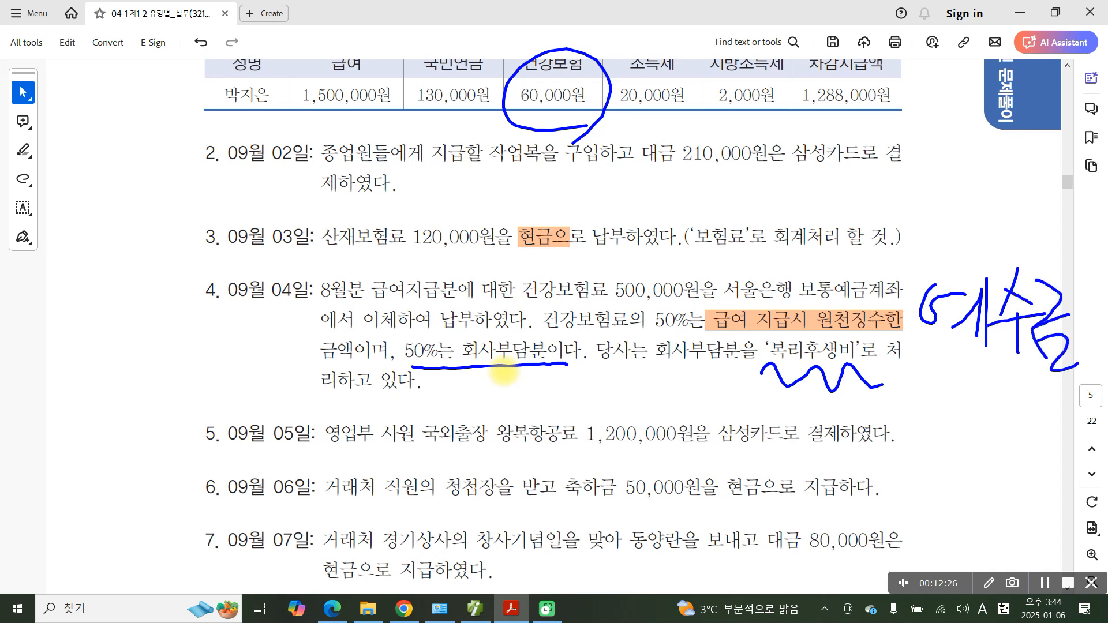
pyautogui.moveTo(764, 371); pyautogui.dragTo(887, 374)
pyautogui.moveTo(917, 354); pyautogui.dragTo(1098, 356)
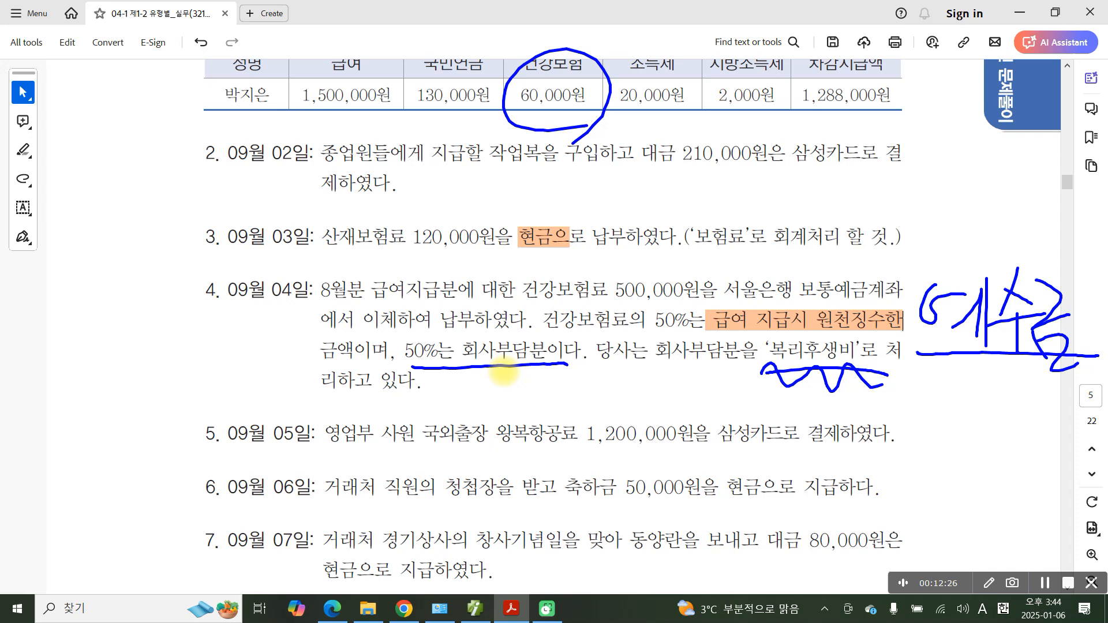
# Mark 예수금 and 복리후생비 as 차), circle 500,000원 and mark it as 대) for 보통예금, and clear the ink
pyautogui.moveTo(857, 248)
pyautogui.mouseDown()
pyautogui.moveTo(873, 267)
pyautogui.moveTo(874, 300)
pyautogui.moveTo(887, 282)
pyautogui.moveTo(892, 312)
pyautogui.mouseUp()
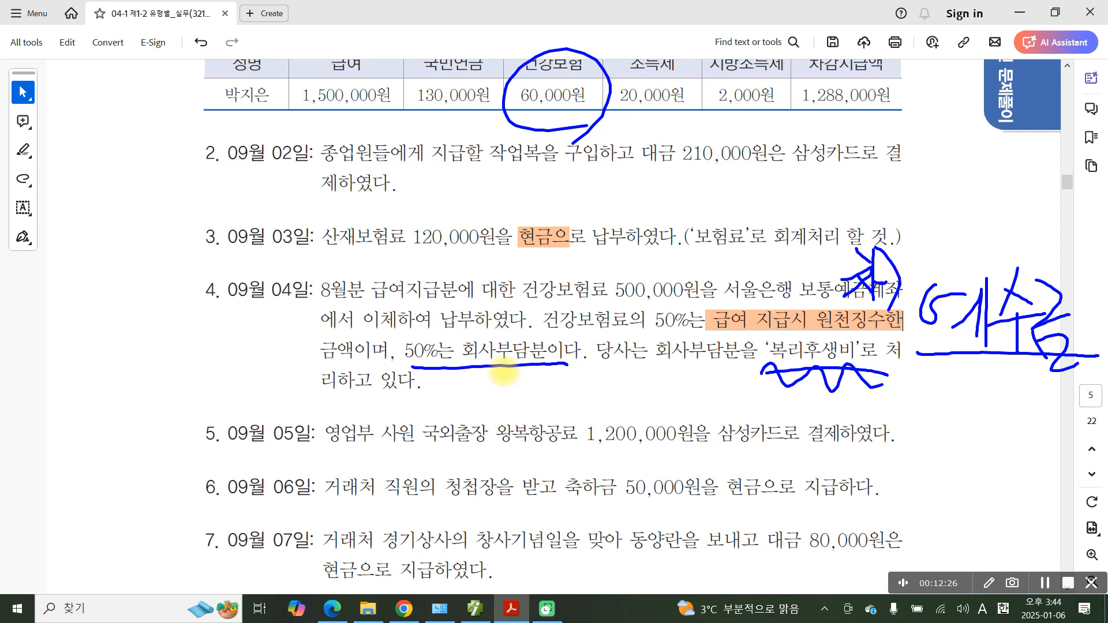
pyautogui.moveTo(691, 360); pyautogui.dragTo(711, 374)
pyautogui.moveTo(705, 376)
pyautogui.mouseDown()
pyautogui.moveTo(683, 407)
pyautogui.moveTo(711, 404)
pyautogui.mouseUp()
pyautogui.moveTo(711, 361)
pyautogui.mouseDown()
pyautogui.moveTo(713, 411)
pyautogui.moveTo(722, 394)
pyautogui.moveTo(735, 419)
pyautogui.mouseUp()
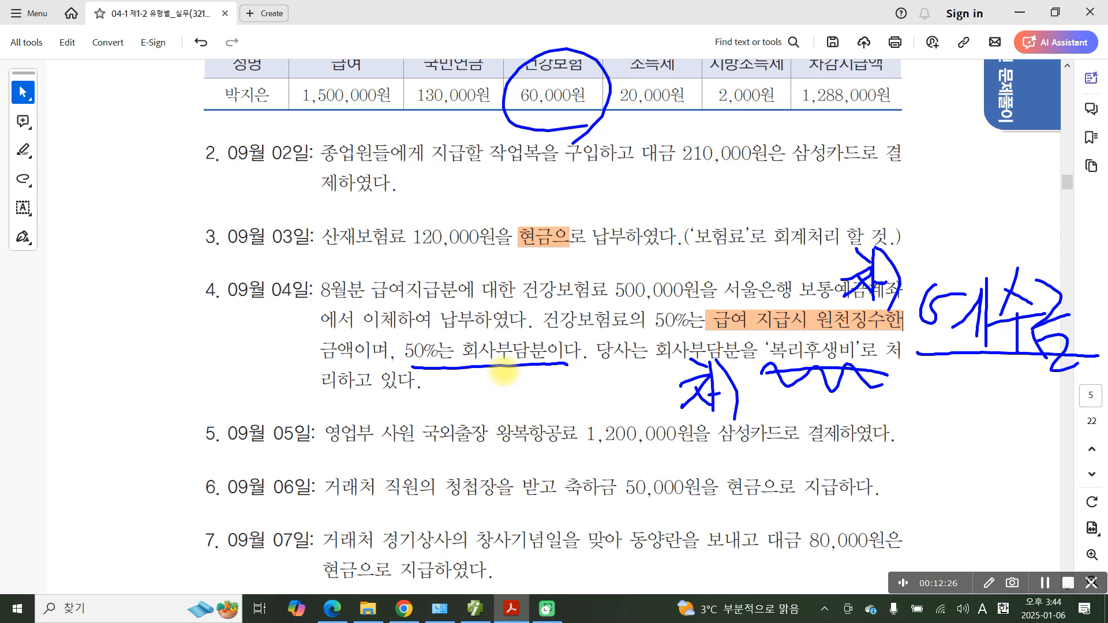
pyautogui.moveTo(692, 304)
pyautogui.mouseDown()
pyautogui.moveTo(601, 281)
pyautogui.moveTo(696, 303)
pyautogui.mouseUp()
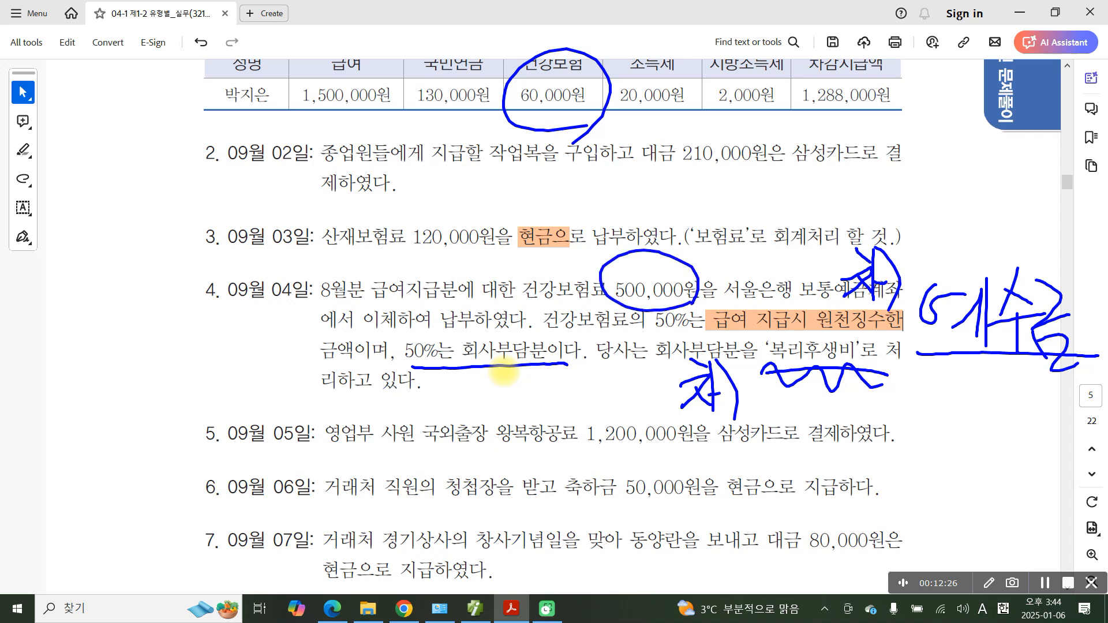
pyautogui.moveTo(769, 299); pyautogui.dragTo(826, 295)
pyautogui.moveTo(492, 263)
pyautogui.mouseDown()
pyautogui.moveTo(536, 238)
pyautogui.moveTo(536, 287)
pyautogui.mouseUp()
pyautogui.moveTo(539, 261); pyautogui.dragTo(552, 260)
pyautogui.moveTo(570, 253); pyautogui.dragTo(544, 303)
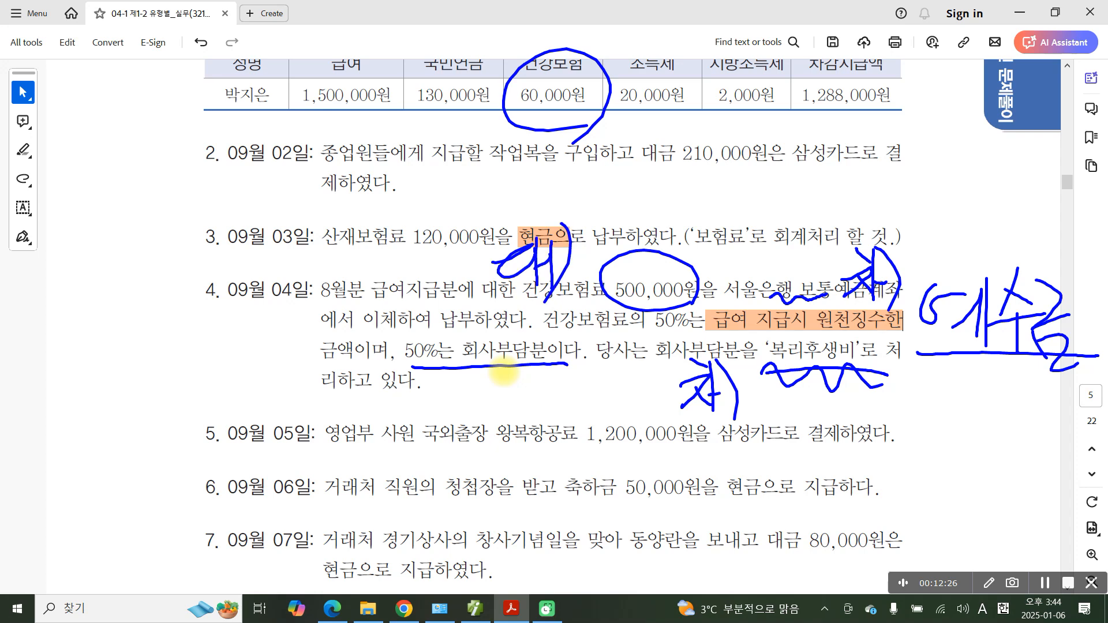
pyautogui.press('Escape')
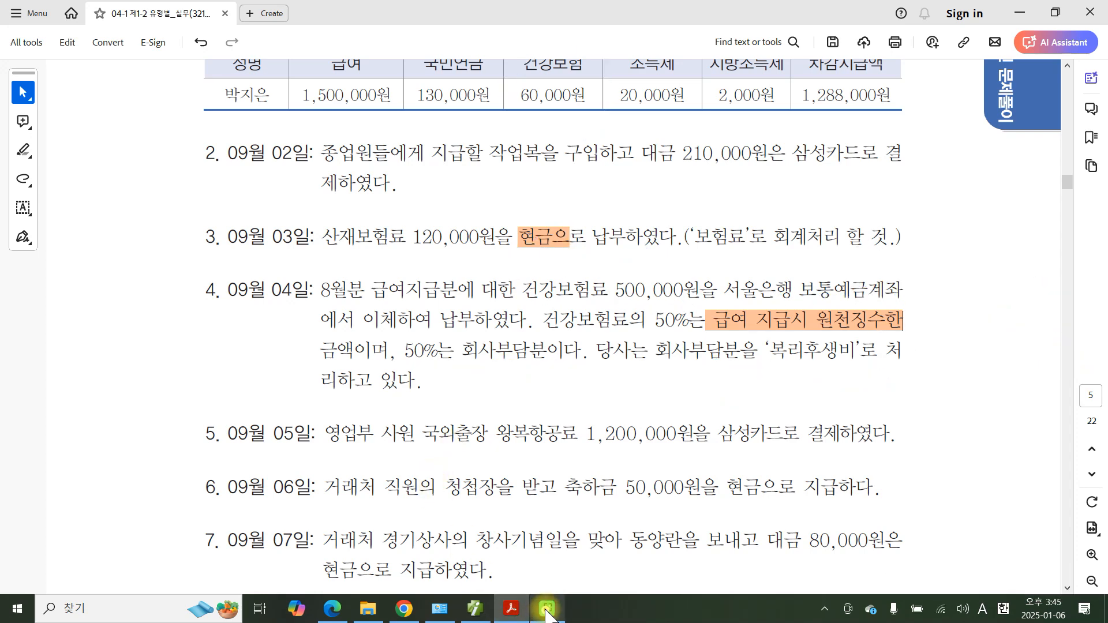
# Switch to Smart A, load the vouchers for 09월 04일, and start a 대변 line with account 103 보통예금
pyautogui.click(477, 609)
pyautogui.click(209, 111)
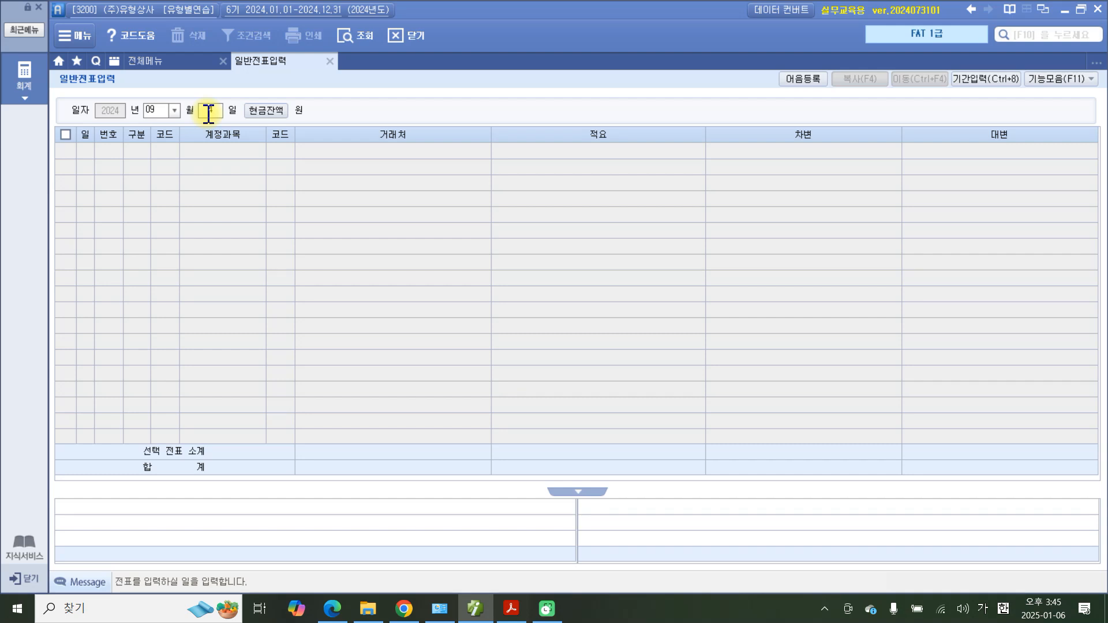
pyautogui.write('04')
pyautogui.press('Return')
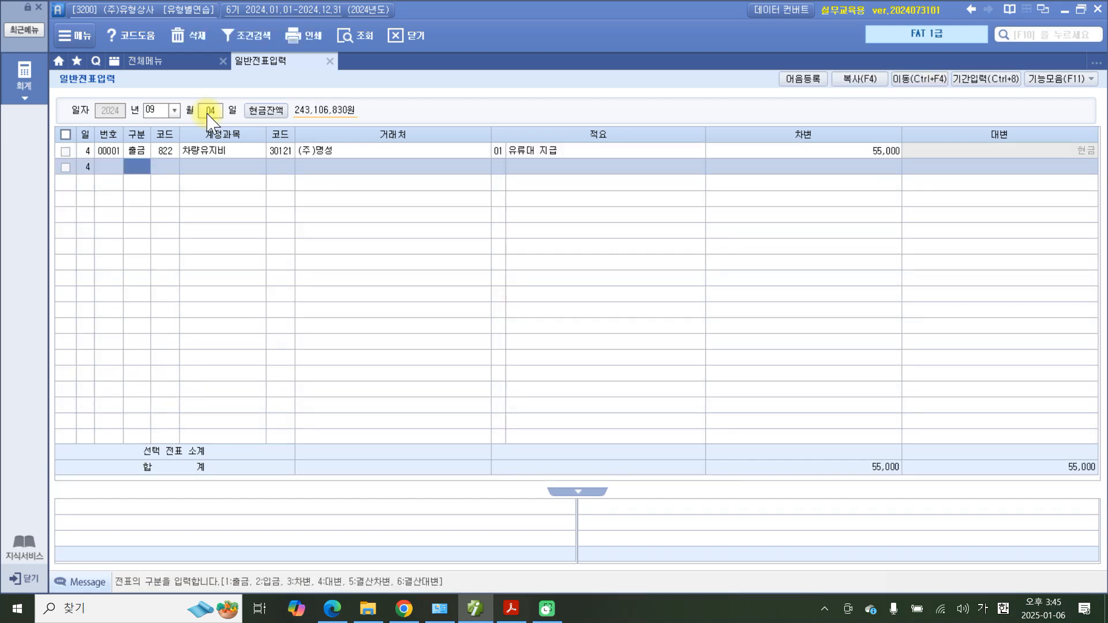
pyautogui.write('4')
pyautogui.press('Return')
pyautogui.write('103')
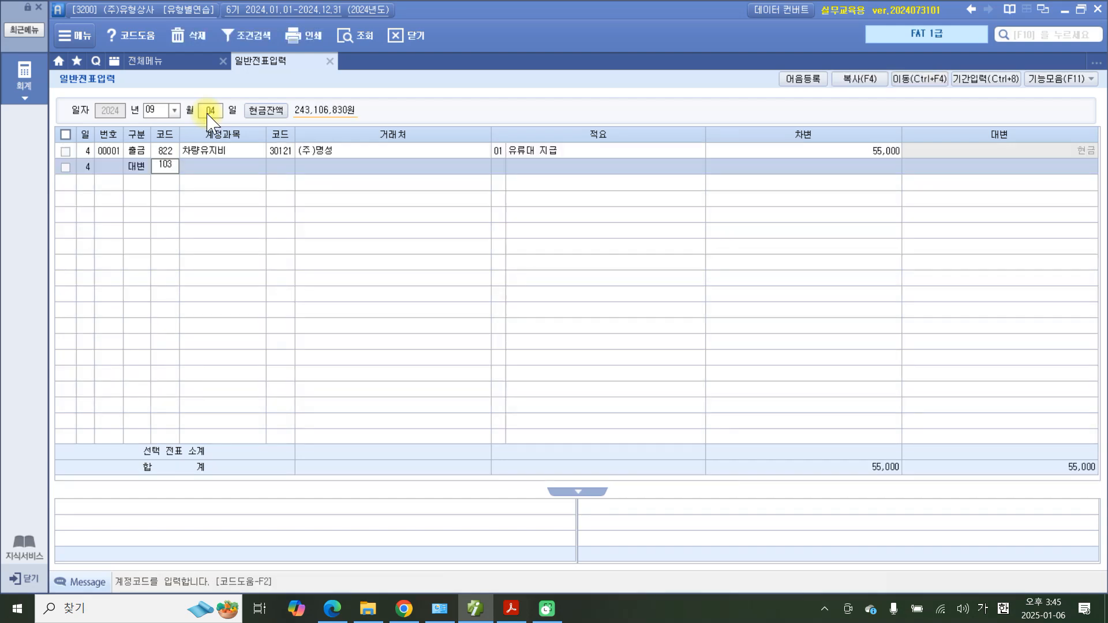
pyautogui.press('Return')
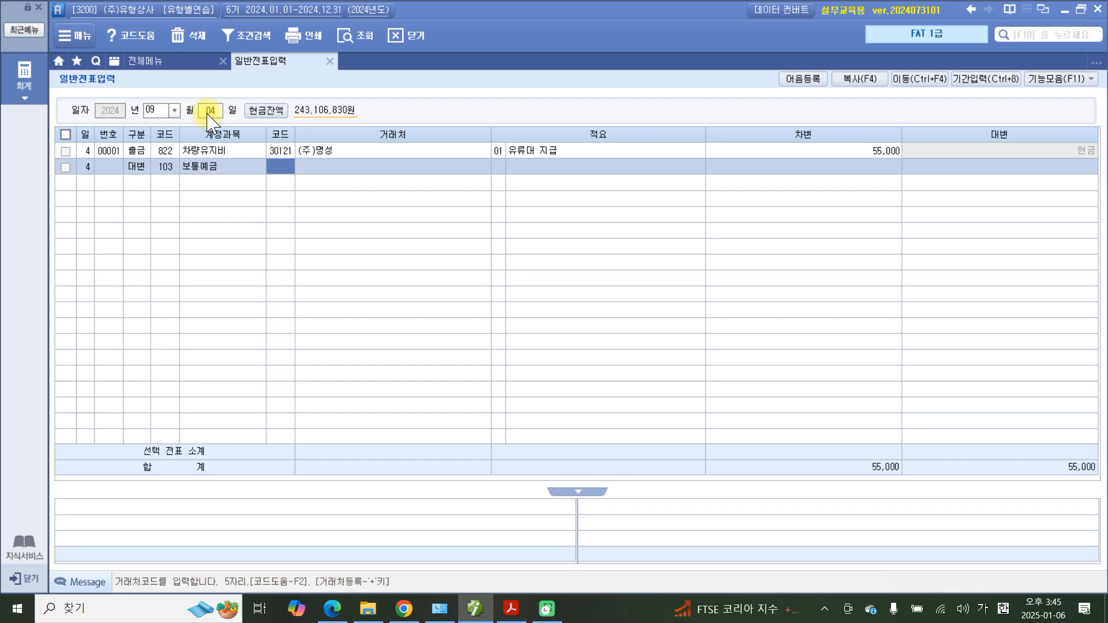
# Look up 서울 as the 거래처 of the 보통예금 line and choose 서울은행(보통)
pyautogui.write('성루')
pyautogui.press('BackSpace')
pyautogui.press('BackSpace')
pyautogui.press('BackSpace')
pyautogui.press('BackSpace')
pyautogui.write('서틀')
pyautogui.press('Return')
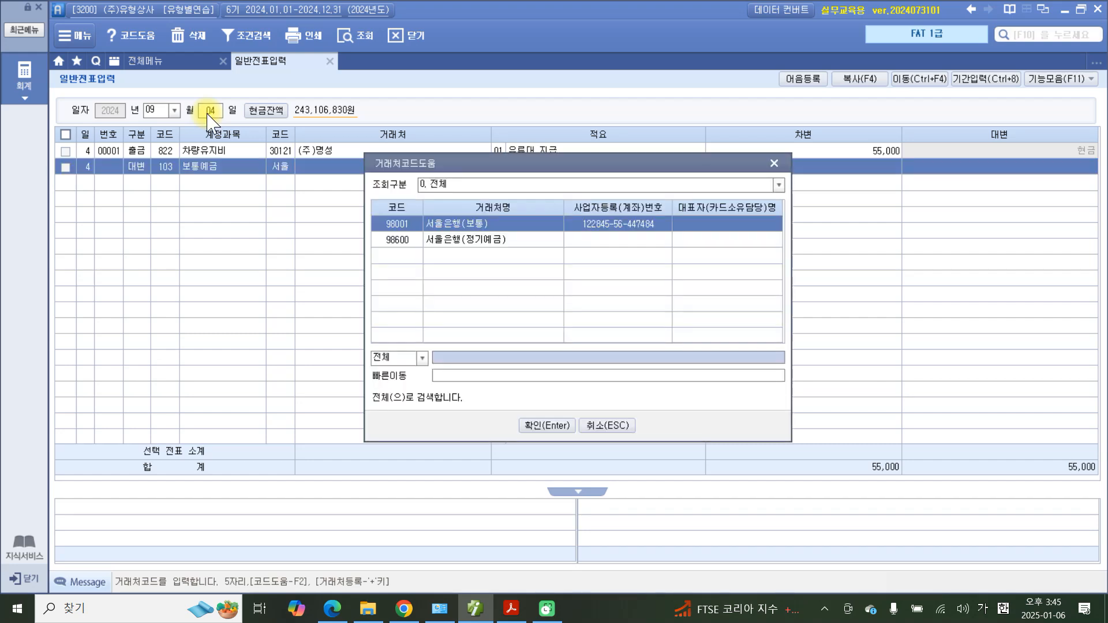
pyautogui.press('Return')
pyautogui.press('Return')
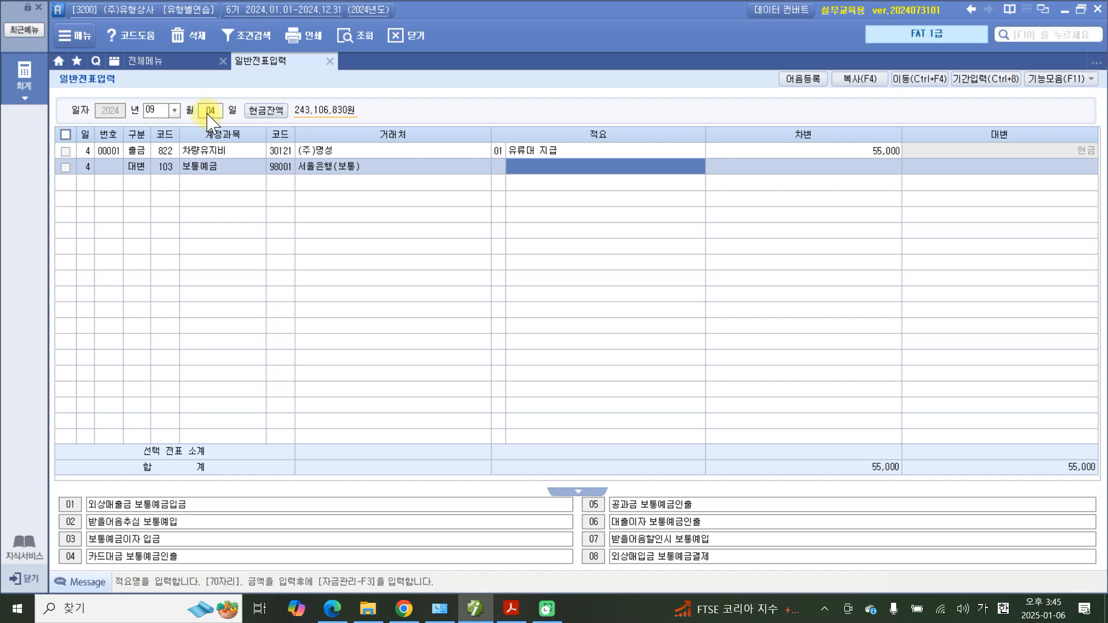
# Enter 건강보험료 납부 as the 적요 of the 보통예금 line and set its 대변 amount to 500,000
pyautogui.write('건강보')
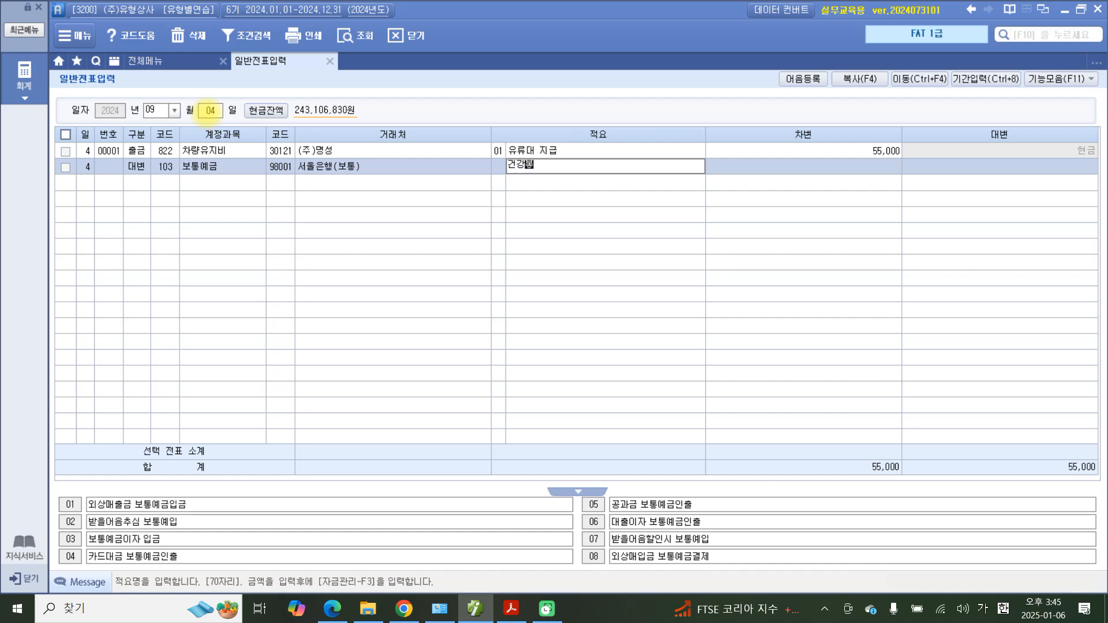
pyautogui.write('험료 납부')
pyautogui.press('Return')
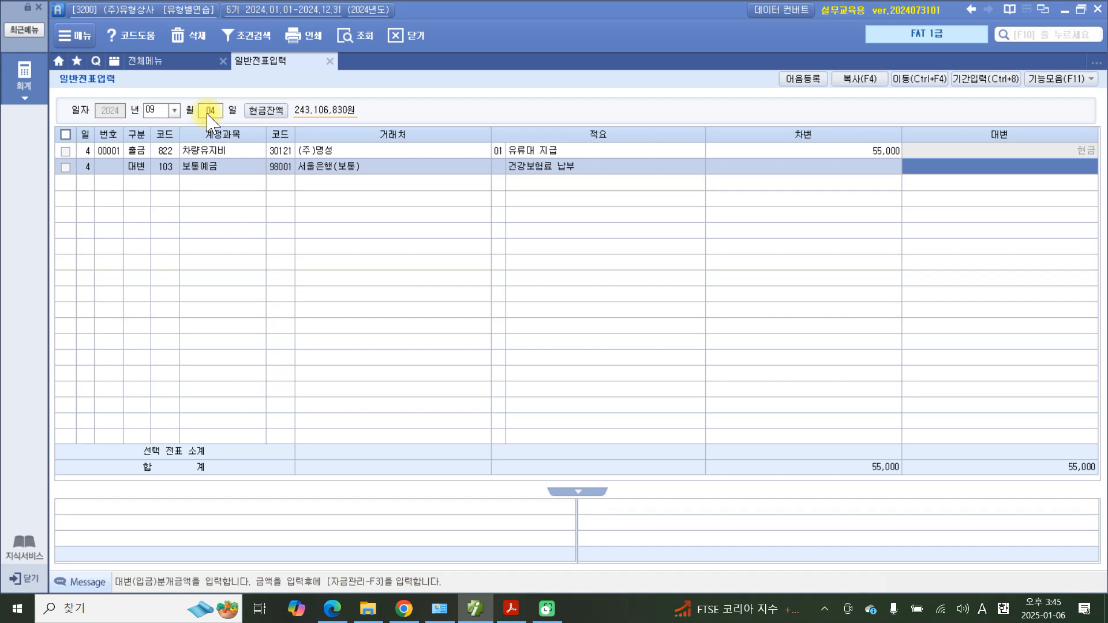
pyautogui.write('500')
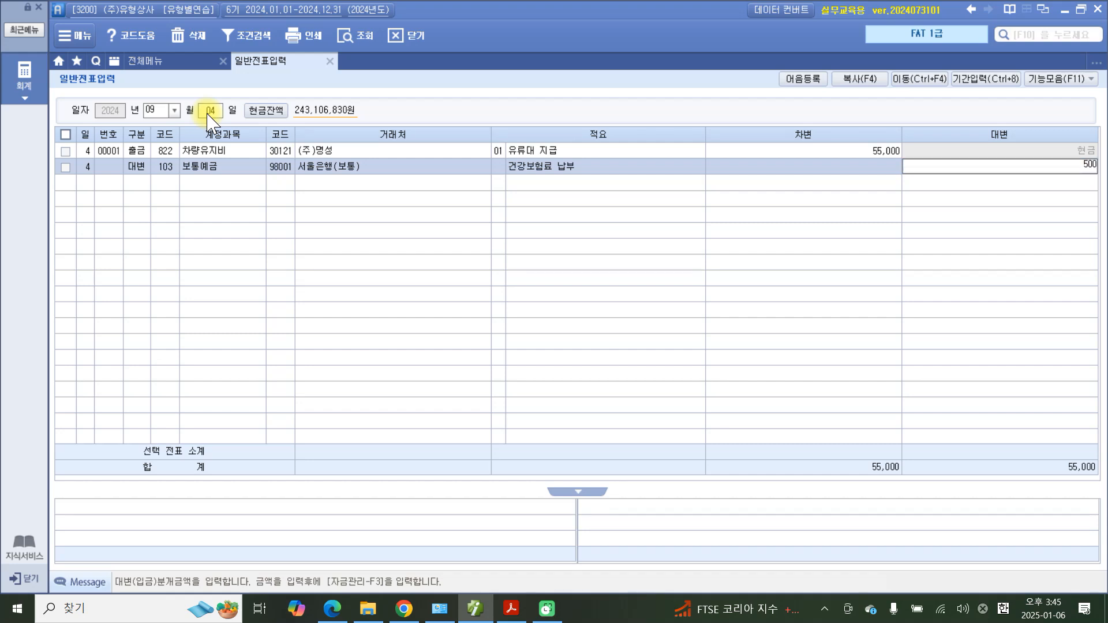
pyautogui.write(',000')
pyautogui.press('Return')
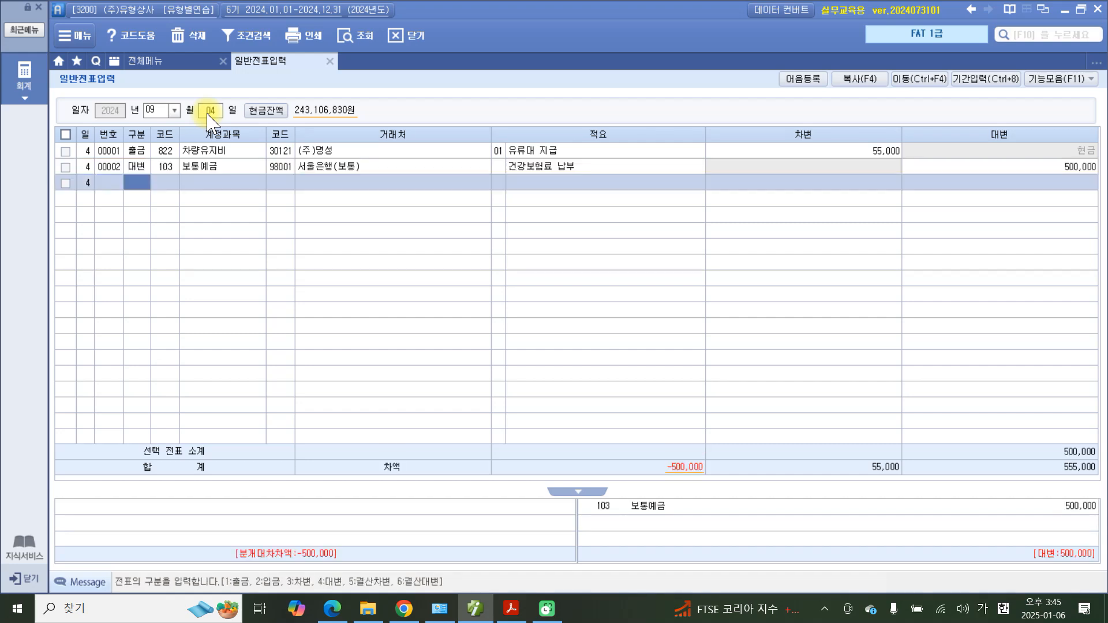
# Add a 차변 line for 예수금 with no 거래처, the 적요 건강보험료 납부 and an amount of 250,000
pyautogui.write('3')
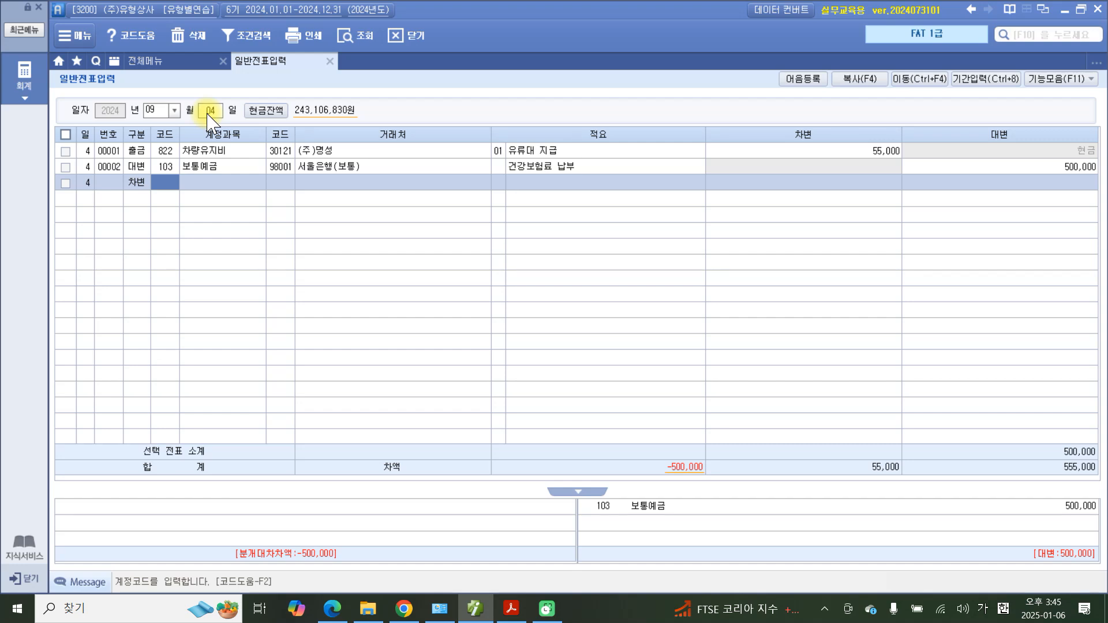
pyautogui.write('예금')
pyautogui.press('Return')
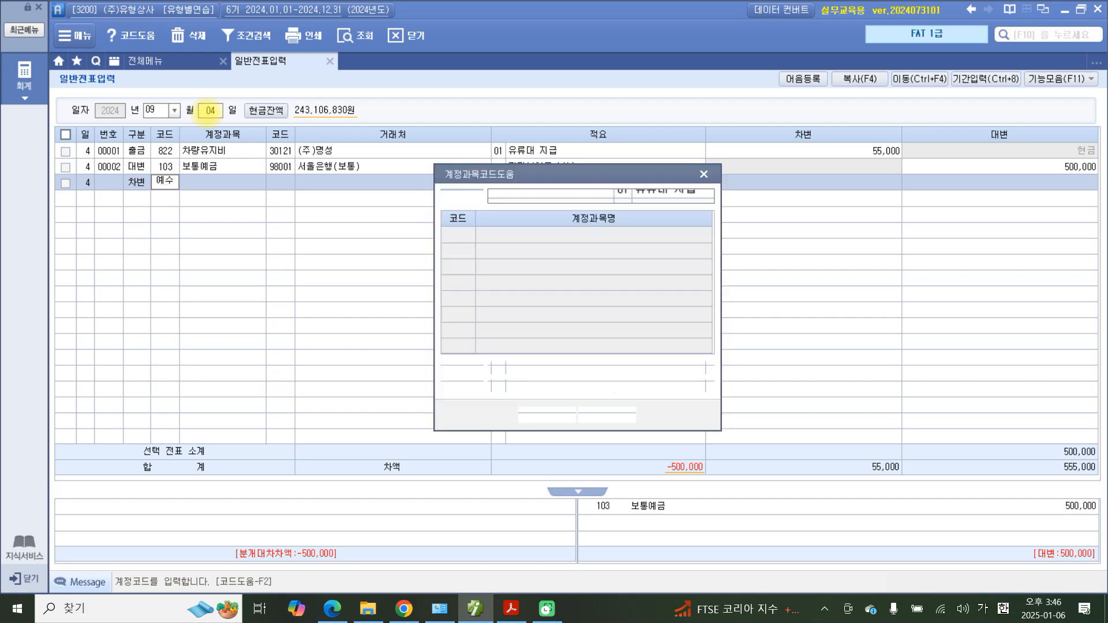
pyautogui.press('Return')
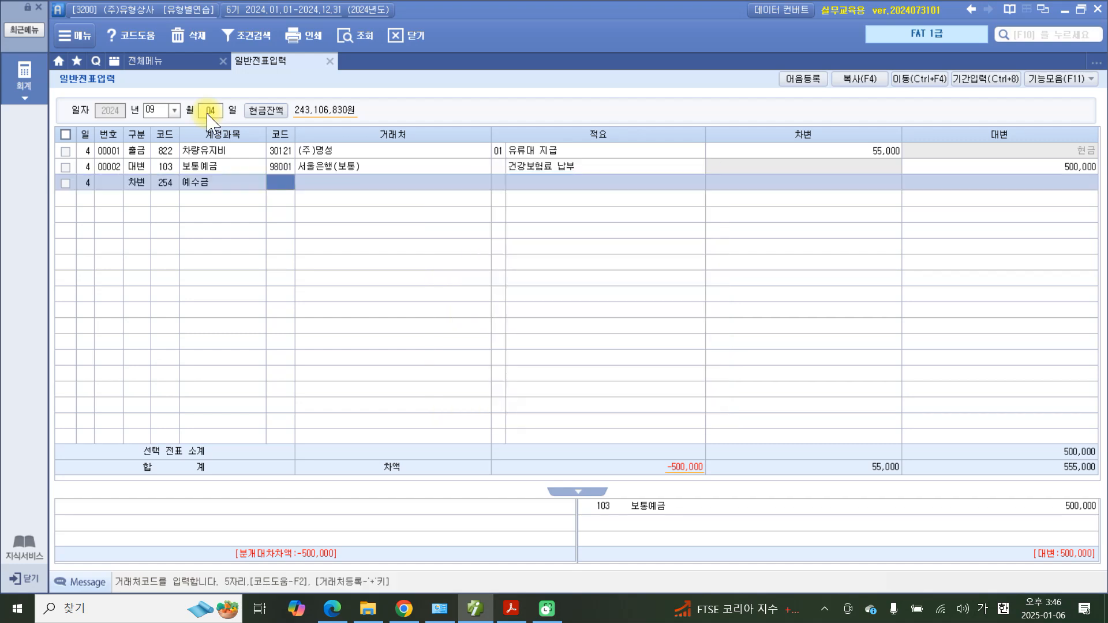
pyautogui.press('Return')
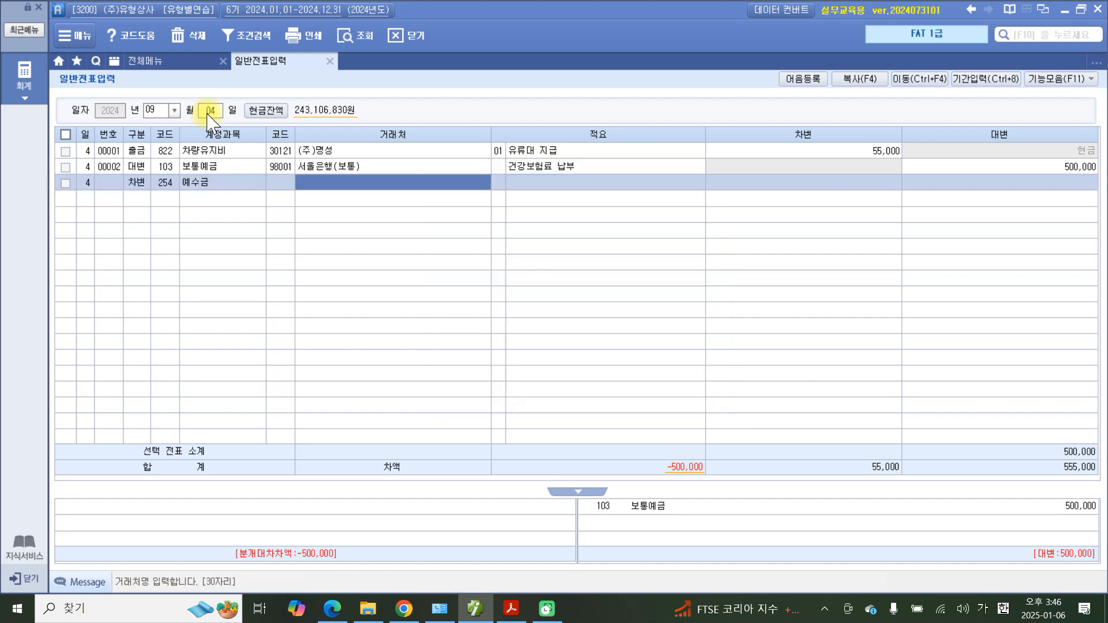
pyautogui.press('Return')
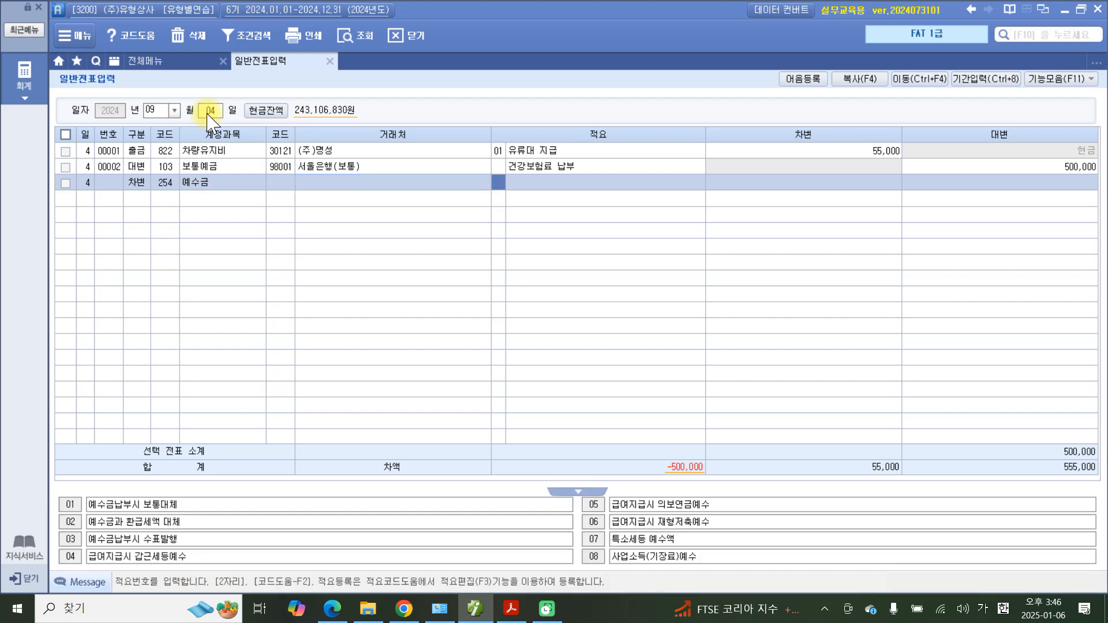
pyautogui.press('Return')
pyautogui.press('Return')
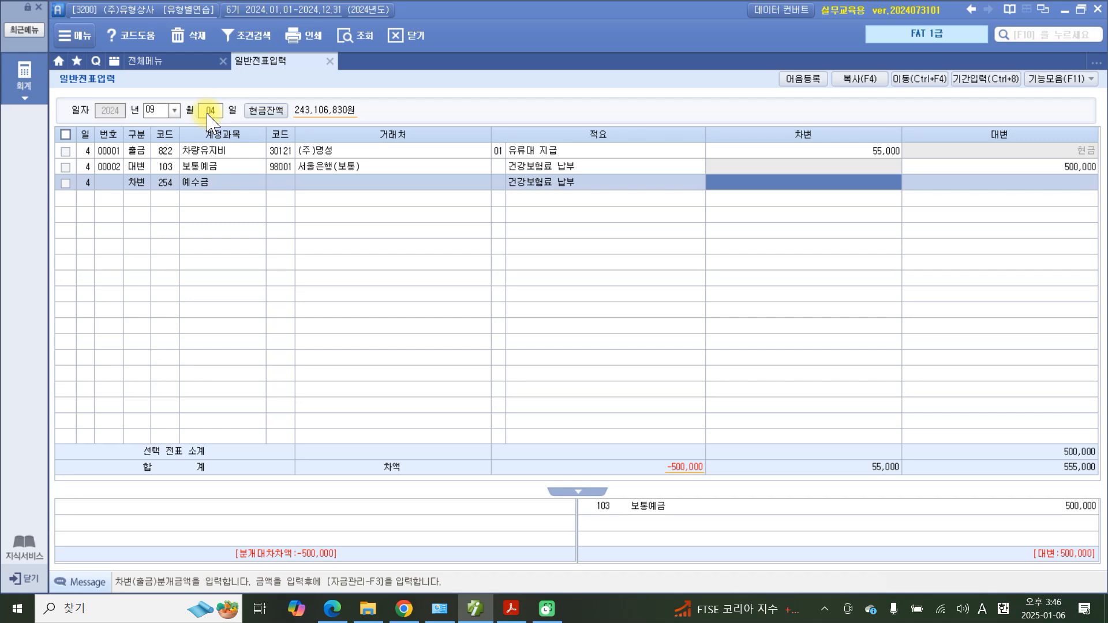
pyautogui.write('250,000')
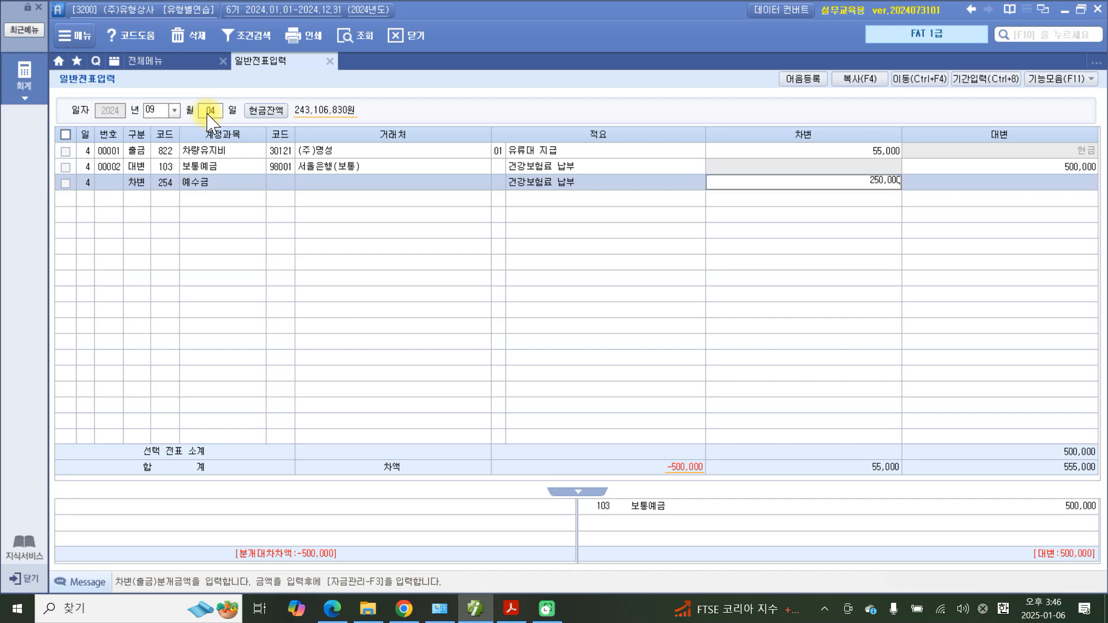
pyautogui.press('Return')
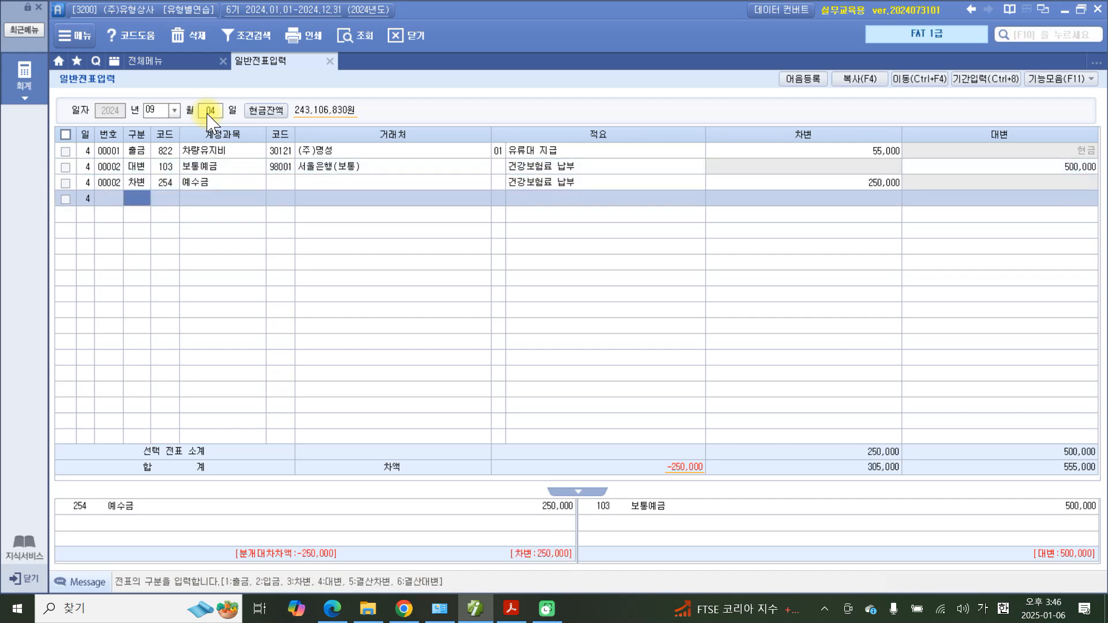
# Add a 차변 line for account 811 복리후생비 with the 적요 건강보험료 납부 and an amount of 250,000
pyautogui.write('3')
pyautogui.press('Return')
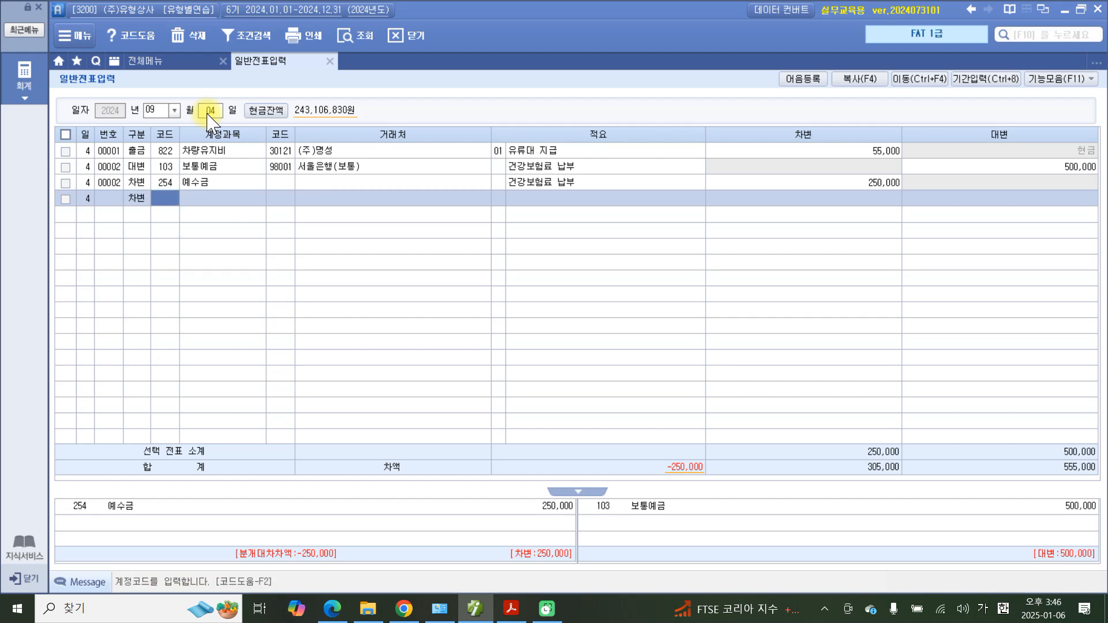
pyautogui.write('811')
pyautogui.press('Return')
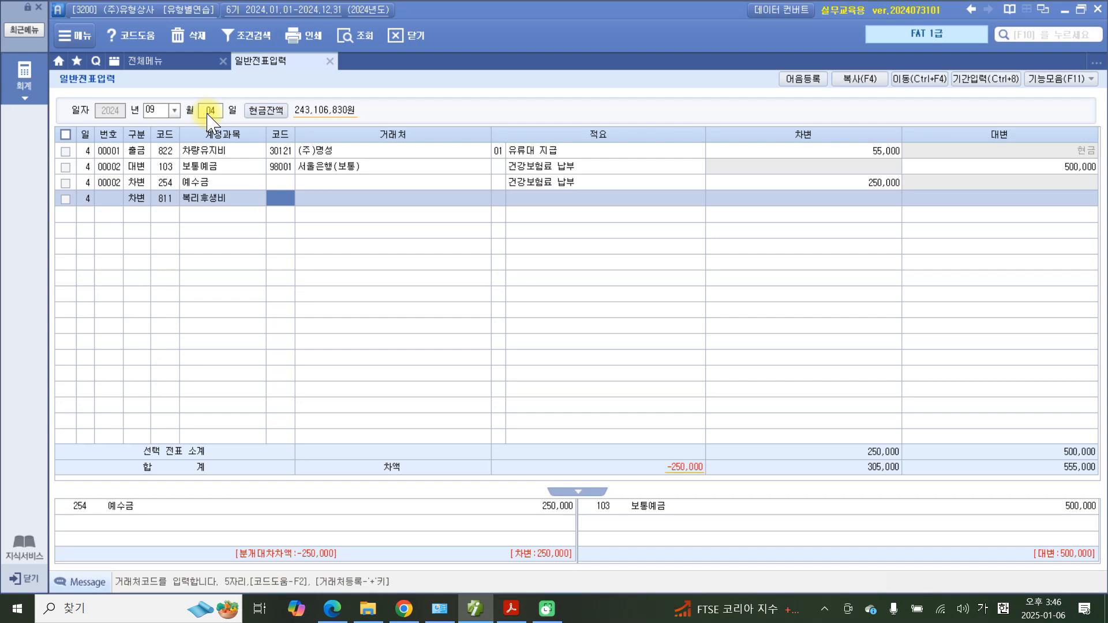
pyautogui.press('Return')
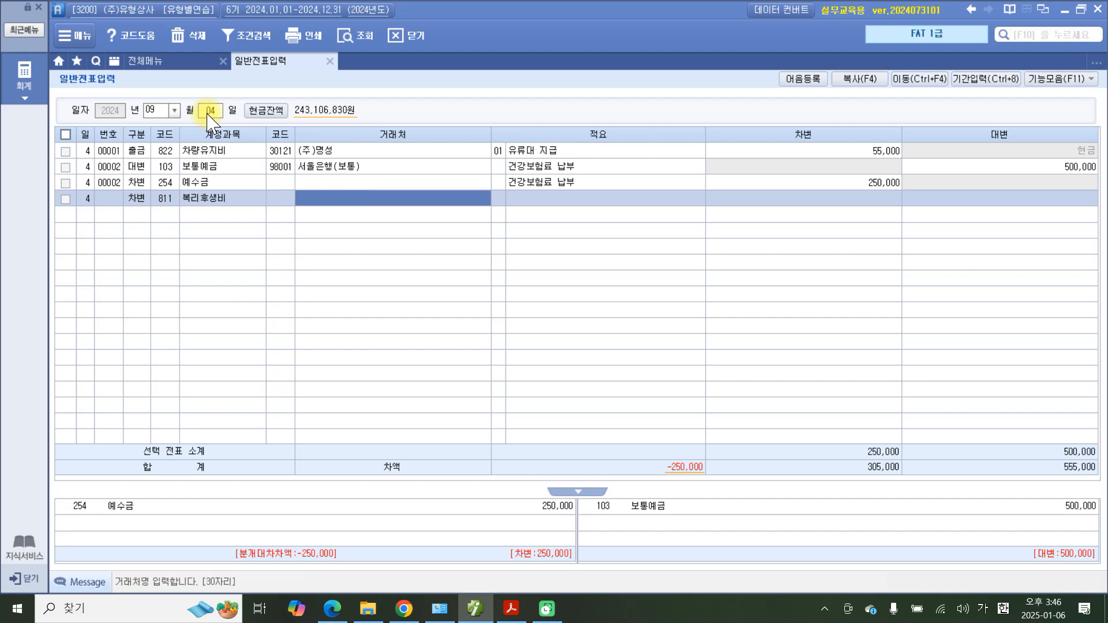
pyautogui.press('Return')
pyautogui.press('Return')
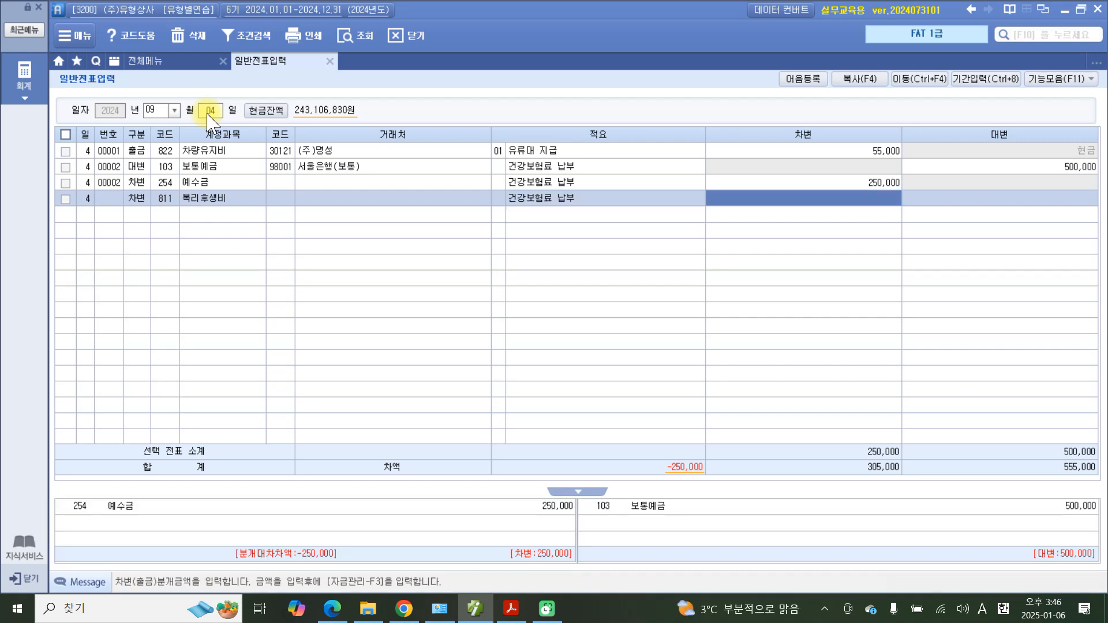
pyautogui.write('2500000')
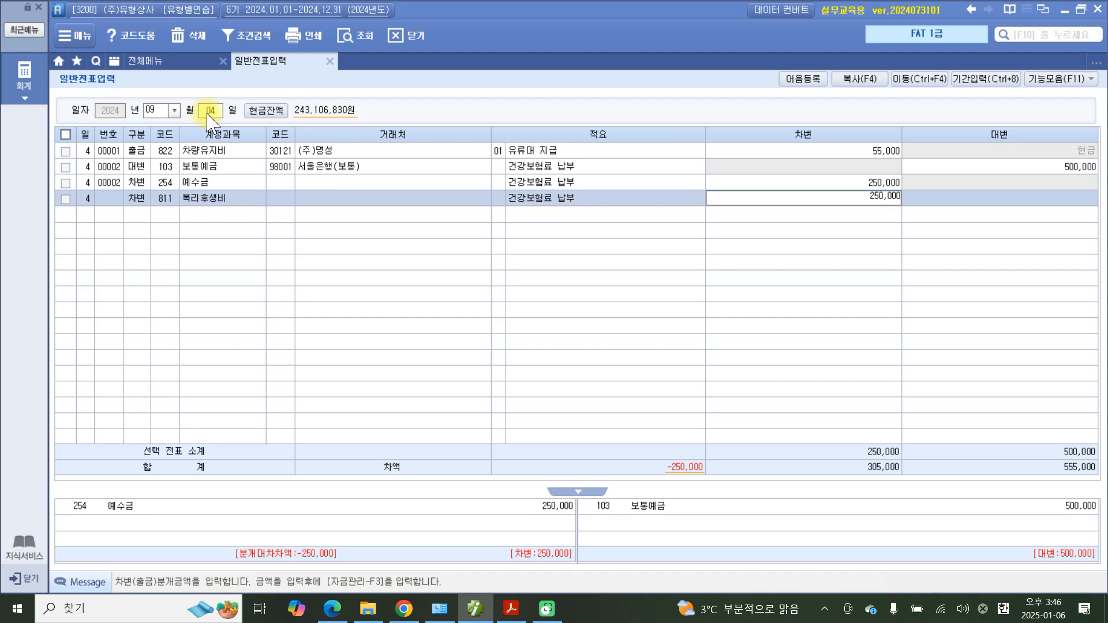
pyautogui.press('Return')
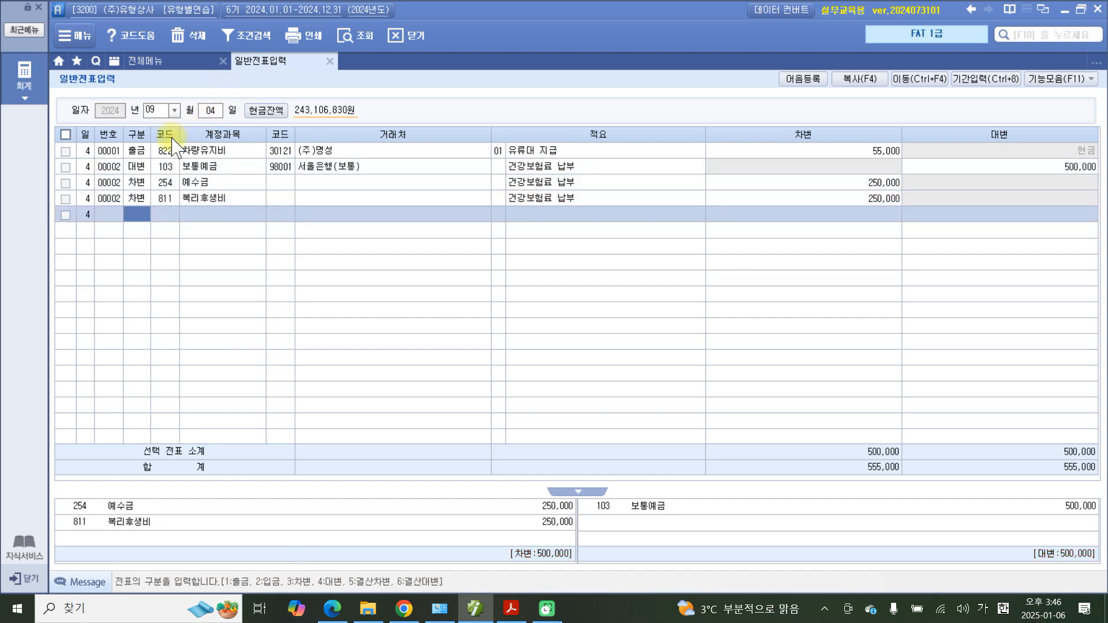
# Select the 09월 04일 건강보험료 voucher to review its entry, and switch to the problem PDF in Acrobat to read the 09월 05일 transaction
pyautogui.click(130, 184)
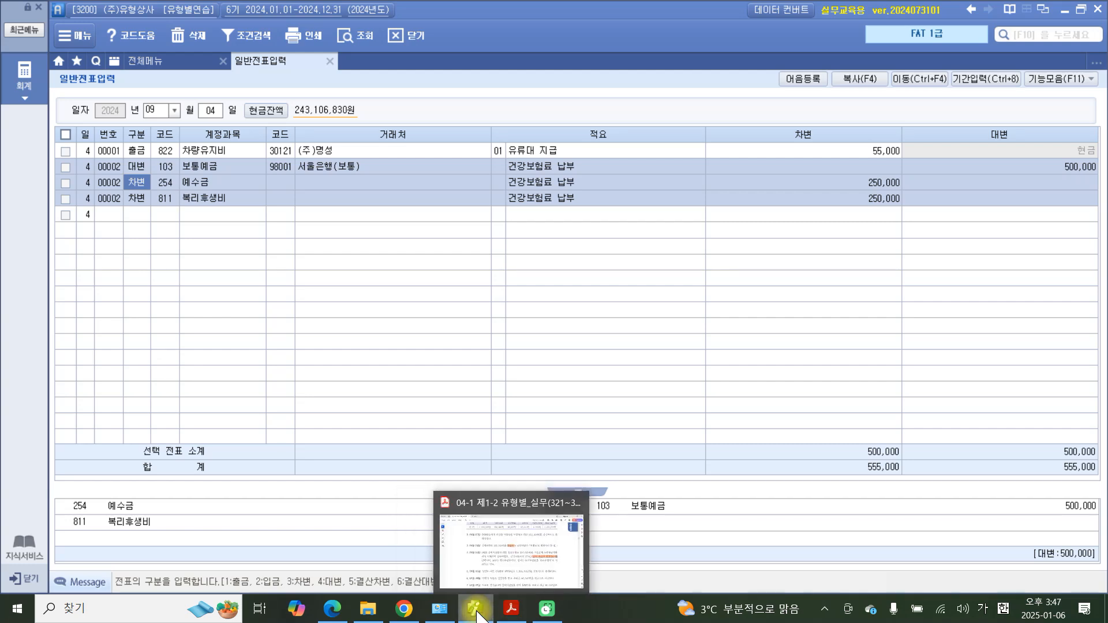
pyautogui.click(466, 520)
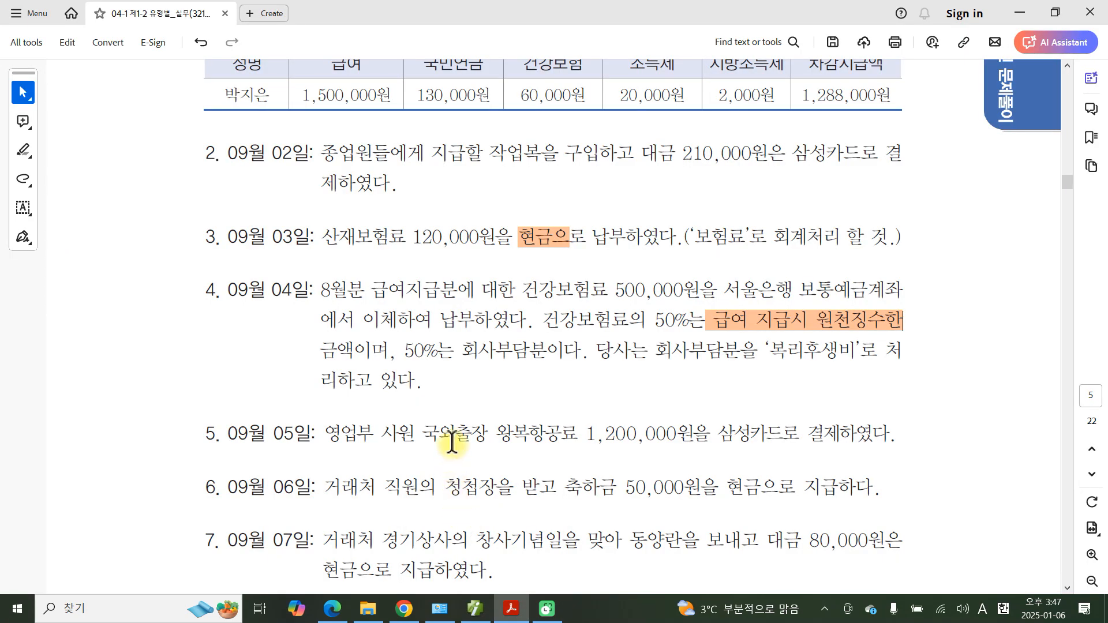
pyautogui.scroll(-2, 444, 427)
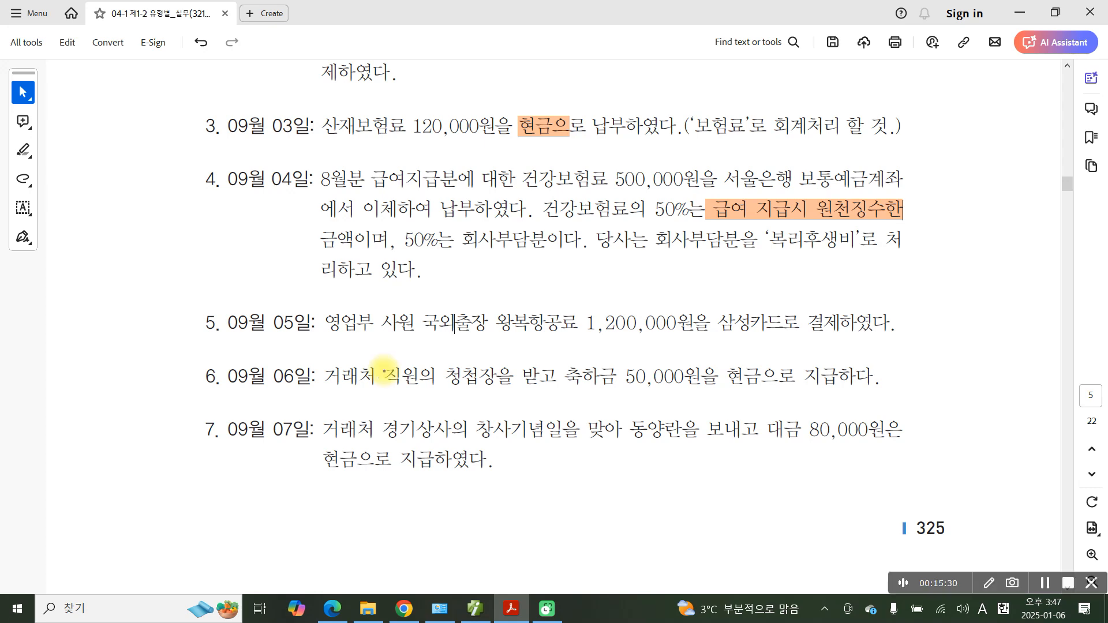
# Circle the overseas round-trip airfare phrase in the 09월 05일 item and handwrite 여비교통비 above it
pyautogui.moveTo(404, 293)
pyautogui.mouseDown()
pyautogui.moveTo(399, 324)
pyautogui.moveTo(602, 347)
pyautogui.moveTo(615, 282)
pyautogui.moveTo(351, 310)
pyautogui.mouseUp()
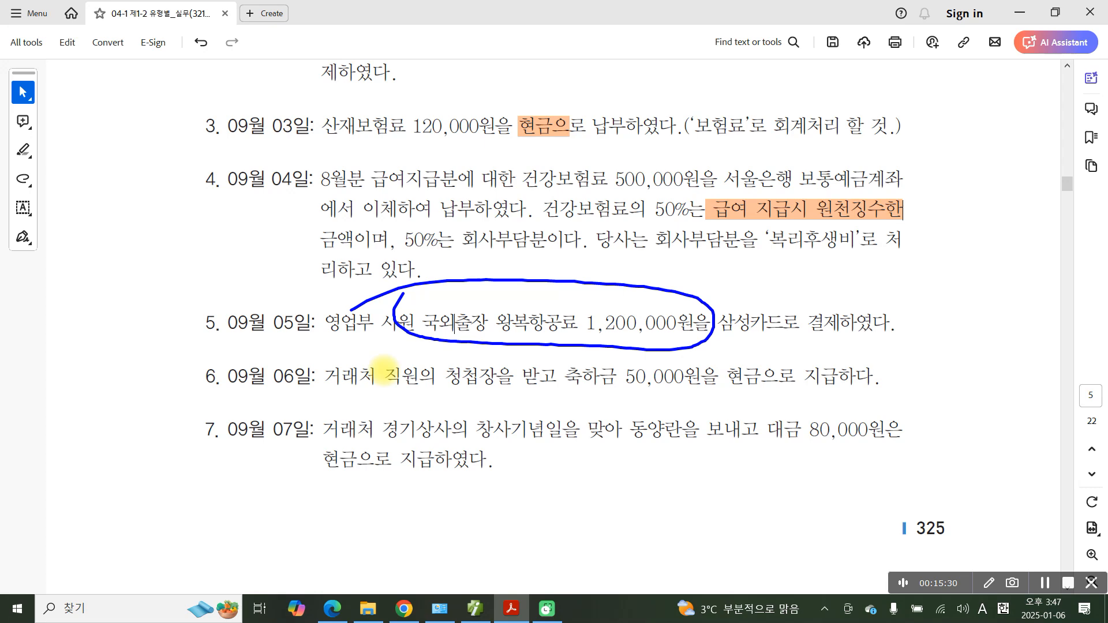
pyautogui.moveTo(457, 259)
pyautogui.mouseDown()
pyautogui.moveTo(454, 283)
pyautogui.moveTo(483, 250)
pyautogui.moveTo(488, 263)
pyautogui.mouseUp()
pyautogui.moveTo(495, 231); pyautogui.dragTo(491, 307)
pyautogui.moveTo(507, 244)
pyautogui.mouseDown()
pyautogui.moveTo(508, 283)
pyautogui.moveTo(521, 259)
pyautogui.mouseUp()
pyautogui.moveTo(535, 232); pyautogui.dragTo(534, 308)
pyautogui.moveTo(582, 230)
pyautogui.mouseDown()
pyautogui.moveTo(572, 294)
pyautogui.moveTo(592, 286)
pyautogui.mouseUp()
pyautogui.moveTo(599, 240)
pyautogui.mouseDown()
pyautogui.moveTo(625, 231)
pyautogui.moveTo(592, 263)
pyautogui.mouseUp()
pyautogui.moveTo(607, 254); pyautogui.dragTo(632, 266)
pyautogui.moveTo(621, 274); pyautogui.dragTo(631, 289)
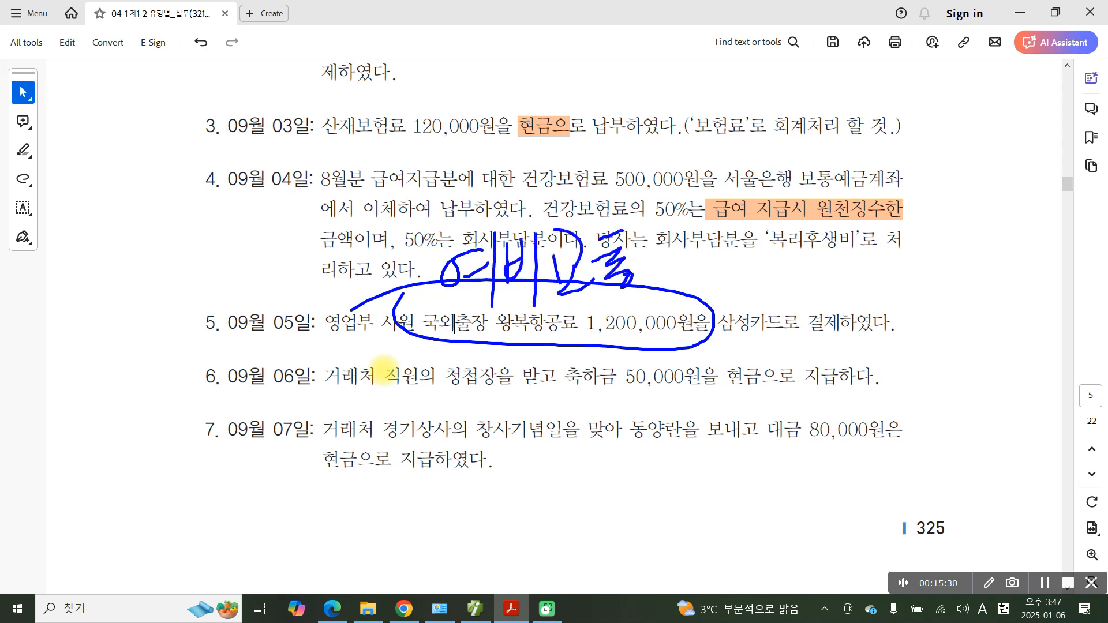
pyautogui.moveTo(658, 245); pyautogui.dragTo(665, 286)
pyautogui.moveTo(698, 230); pyautogui.dragTo(697, 311)
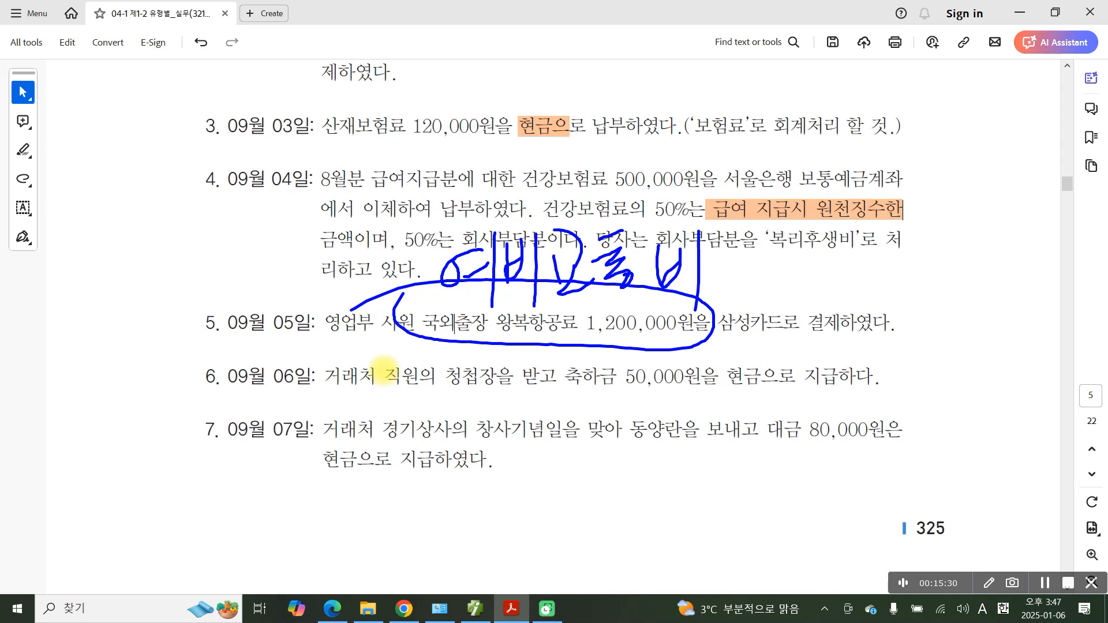
# Circle the 삼성카드 payment phrase in the 09월 05일 item and handwrite 미지급금 beside it, marked 대)
pyautogui.moveTo(762, 273)
pyautogui.mouseDown()
pyautogui.moveTo(745, 277)
pyautogui.moveTo(902, 332)
pyautogui.moveTo(738, 279)
pyautogui.mouseUp()
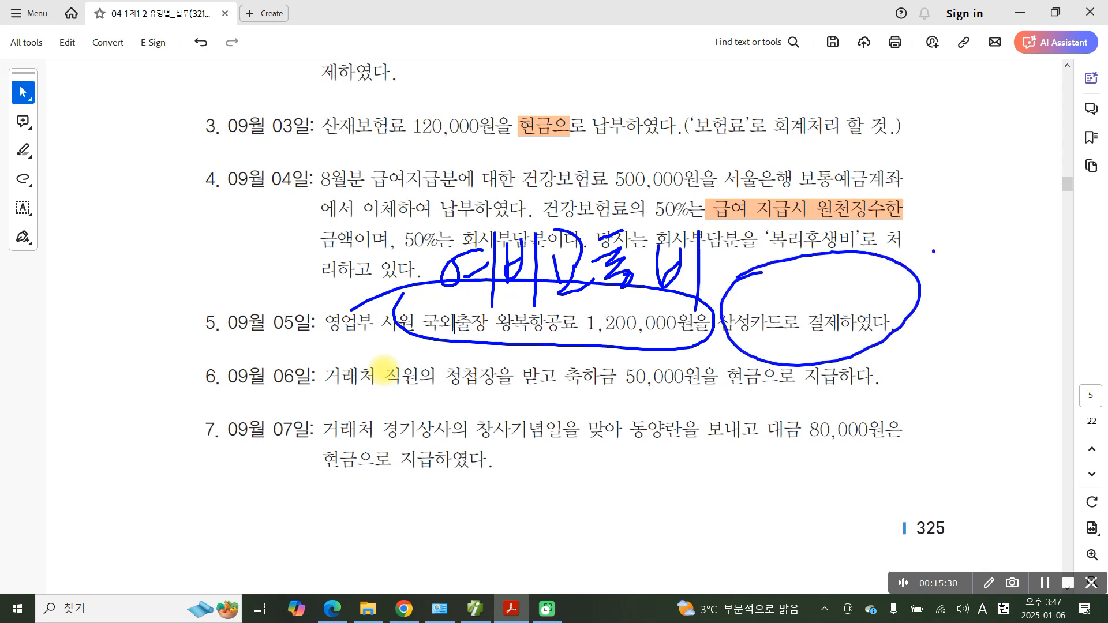
pyautogui.moveTo(933, 251)
pyautogui.mouseDown()
pyautogui.moveTo(956, 261)
pyautogui.moveTo(958, 295)
pyautogui.mouseUp()
pyautogui.moveTo(971, 248); pyautogui.dragTo(971, 317)
pyautogui.moveTo(1002, 261)
pyautogui.mouseDown()
pyautogui.moveTo(985, 278)
pyautogui.moveTo(1001, 336)
pyautogui.moveTo(1039, 272)
pyautogui.mouseUp()
pyautogui.moveTo(1007, 283)
pyautogui.mouseDown()
pyautogui.moveTo(1048, 281)
pyautogui.moveTo(1026, 312)
pyautogui.mouseUp()
pyautogui.moveTo(1039, 285); pyautogui.dragTo(1039, 317)
pyautogui.moveTo(1062, 251)
pyautogui.mouseDown()
pyautogui.moveTo(1073, 257)
pyautogui.moveTo(1047, 276)
pyautogui.mouseUp()
pyautogui.moveTo(1046, 285)
pyautogui.mouseDown()
pyautogui.moveTo(1096, 284)
pyautogui.moveTo(1066, 320)
pyautogui.moveTo(1097, 323)
pyautogui.mouseUp()
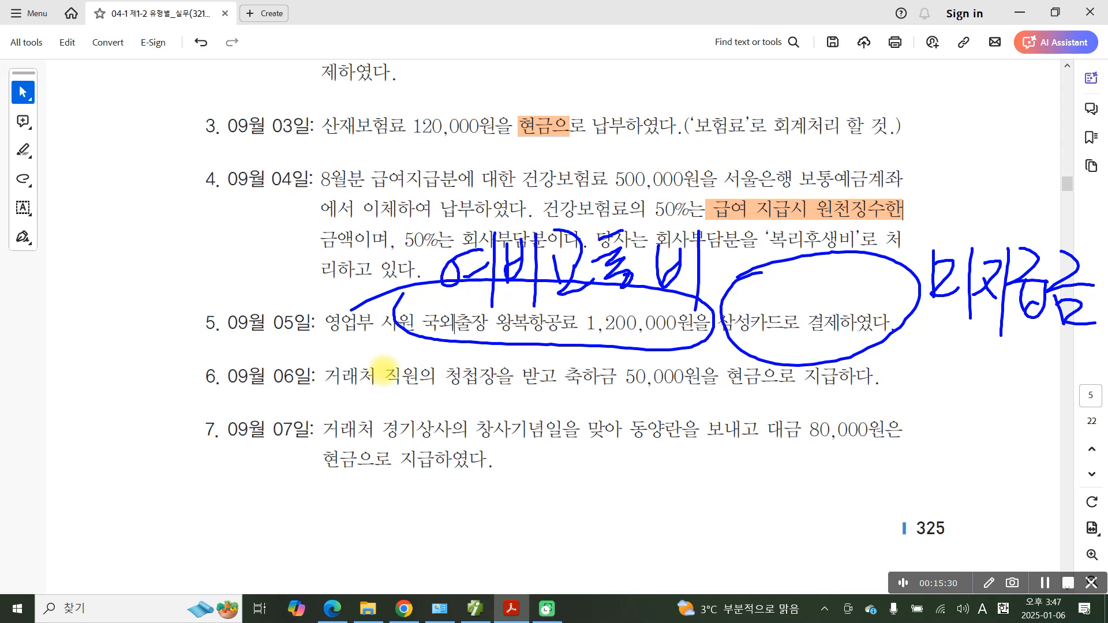
pyautogui.moveTo(947, 346)
pyautogui.mouseDown()
pyautogui.moveTo(912, 353)
pyautogui.moveTo(956, 380)
pyautogui.mouseUp()
pyautogui.moveTo(953, 361)
pyautogui.mouseDown()
pyautogui.moveTo(968, 353)
pyautogui.moveTo(960, 382)
pyautogui.mouseUp()
pyautogui.moveTo(974, 333); pyautogui.dragTo(951, 404)
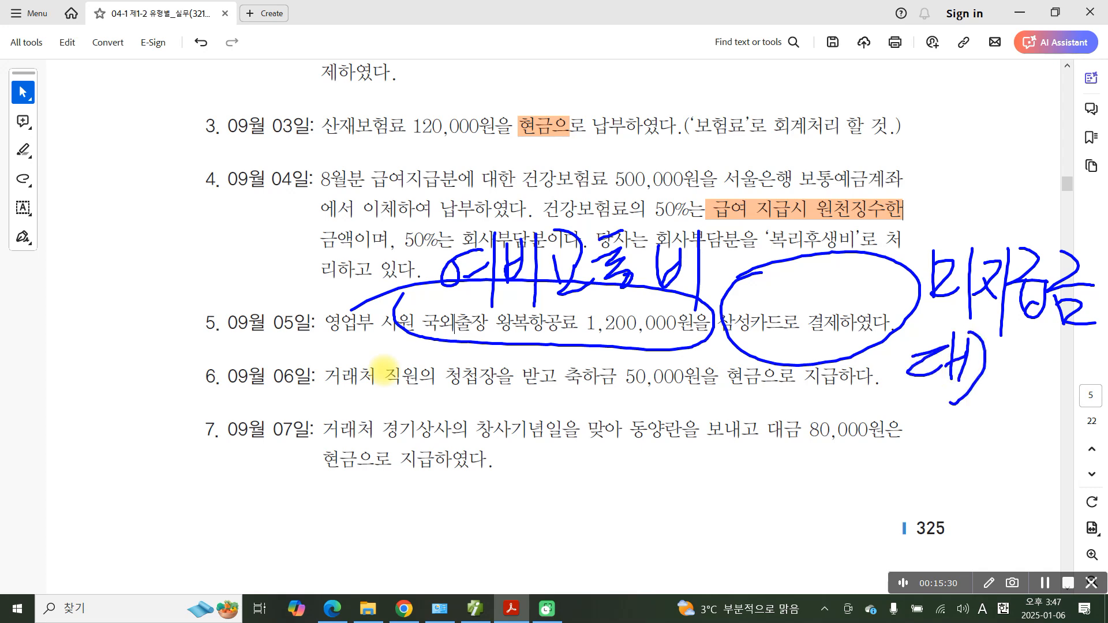
# Mark the handwritten 여비교통비 note as 차), and clear all the ink from the page
pyautogui.moveTo(345, 271); pyautogui.dragTo(370, 266)
pyautogui.moveTo(370, 270); pyautogui.dragTo(337, 315)
pyautogui.moveTo(353, 289); pyautogui.dragTo(376, 312)
pyautogui.moveTo(380, 249)
pyautogui.mouseDown()
pyautogui.moveTo(381, 316)
pyautogui.moveTo(398, 291)
pyautogui.mouseUp()
pyautogui.moveTo(393, 238); pyautogui.dragTo(395, 335)
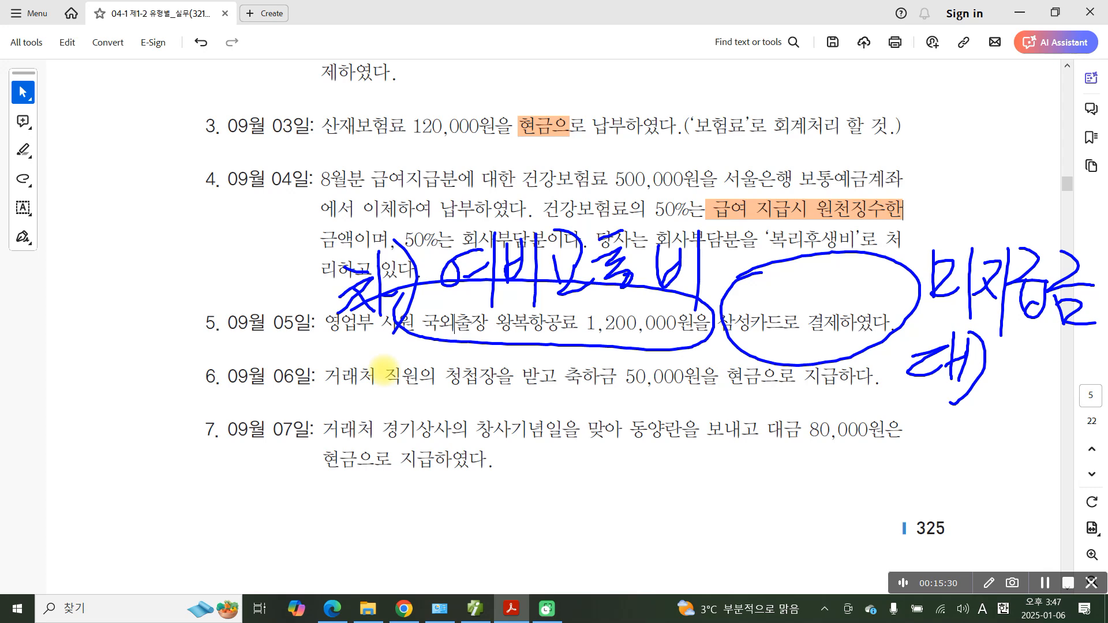
pyautogui.press('Escape')
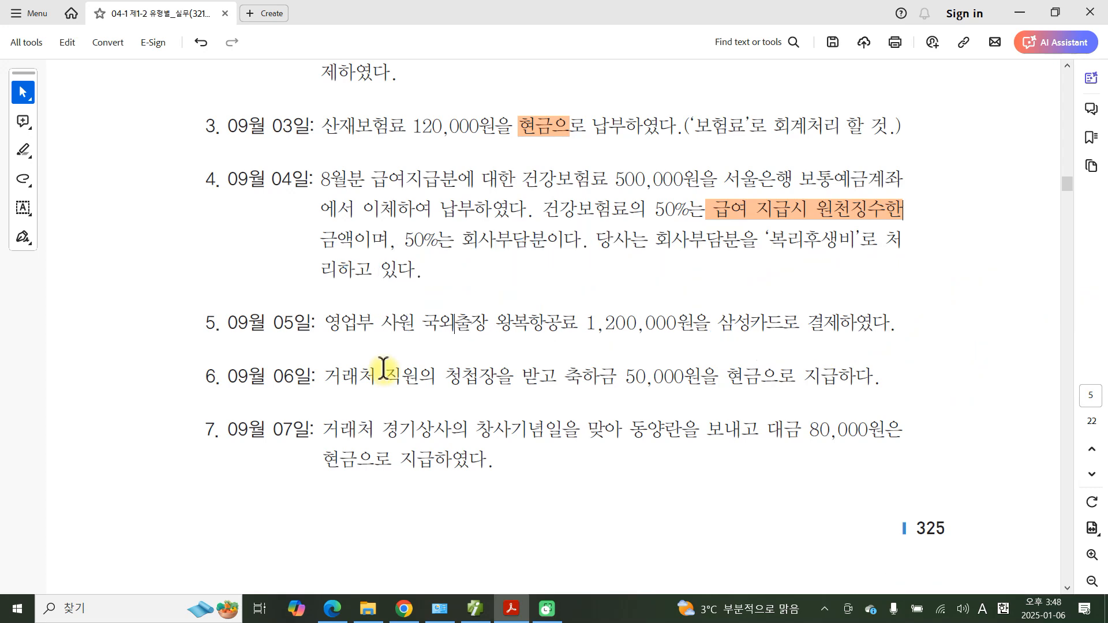
# Switch to Smart A, open the vouchers for 09월 05일 and start a 차변 line with account 812 여비교통비
pyautogui.click(475, 609)
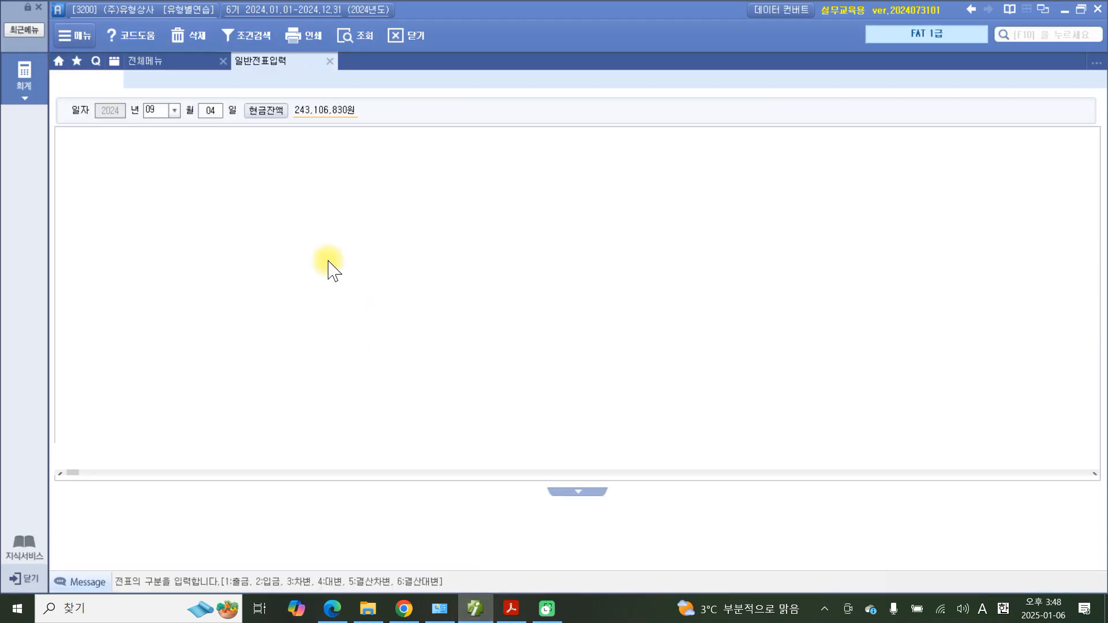
pyautogui.click(211, 112)
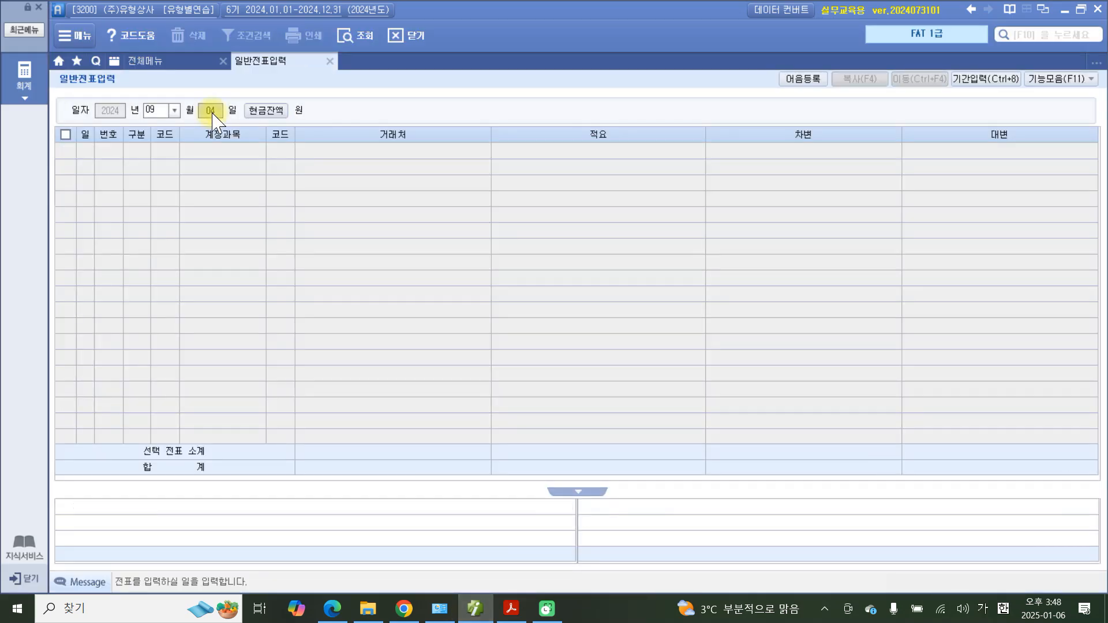
pyautogui.write('05')
pyautogui.press('Return')
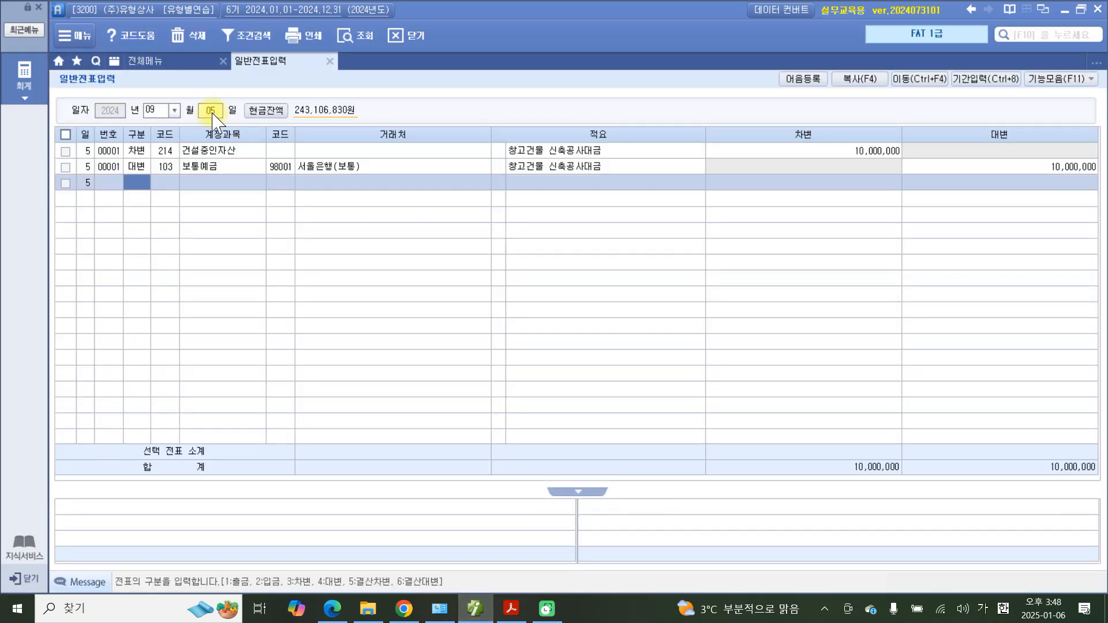
pyautogui.write('3')
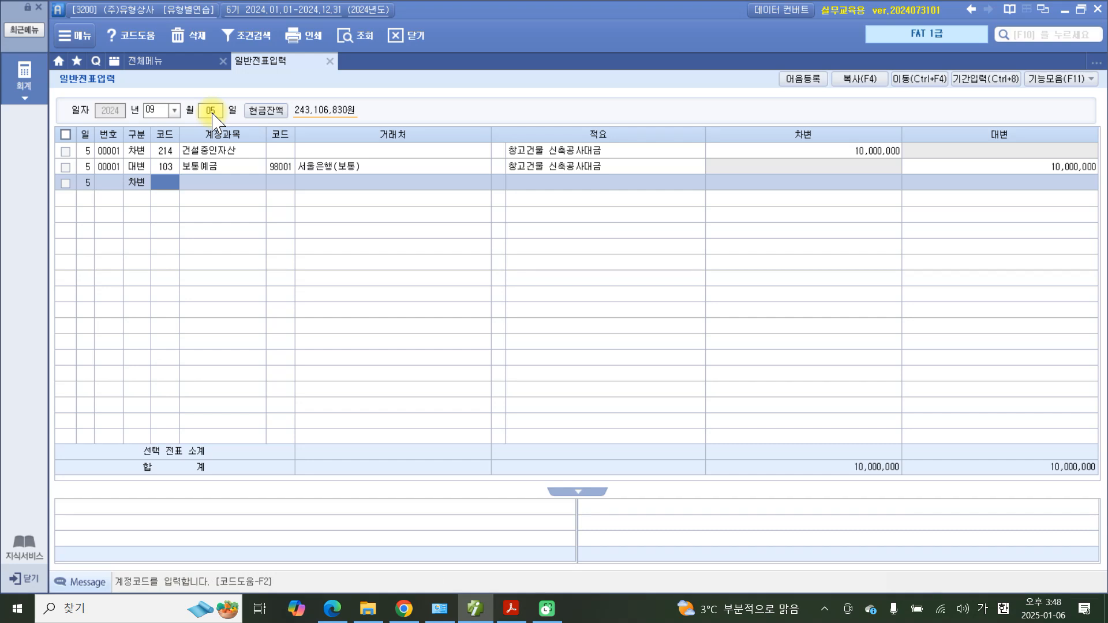
pyautogui.write('812')
pyautogui.press('Return')
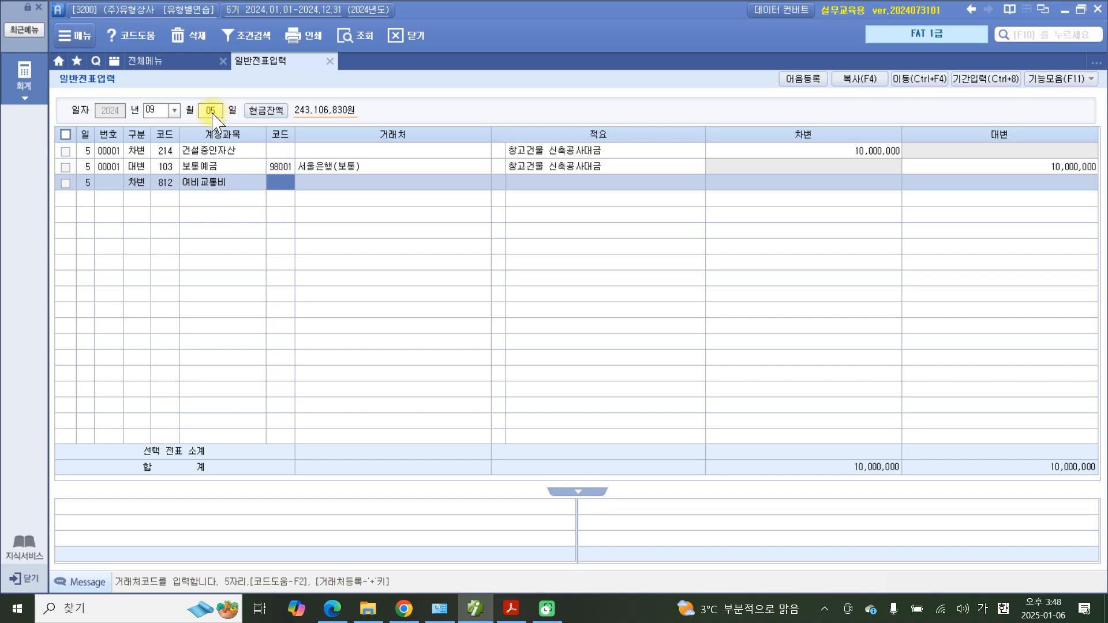
# Leave the 거래처 of the 여비교통비 line empty and enter 국외출장 항공료 as its 적요
pyautogui.press('Return')
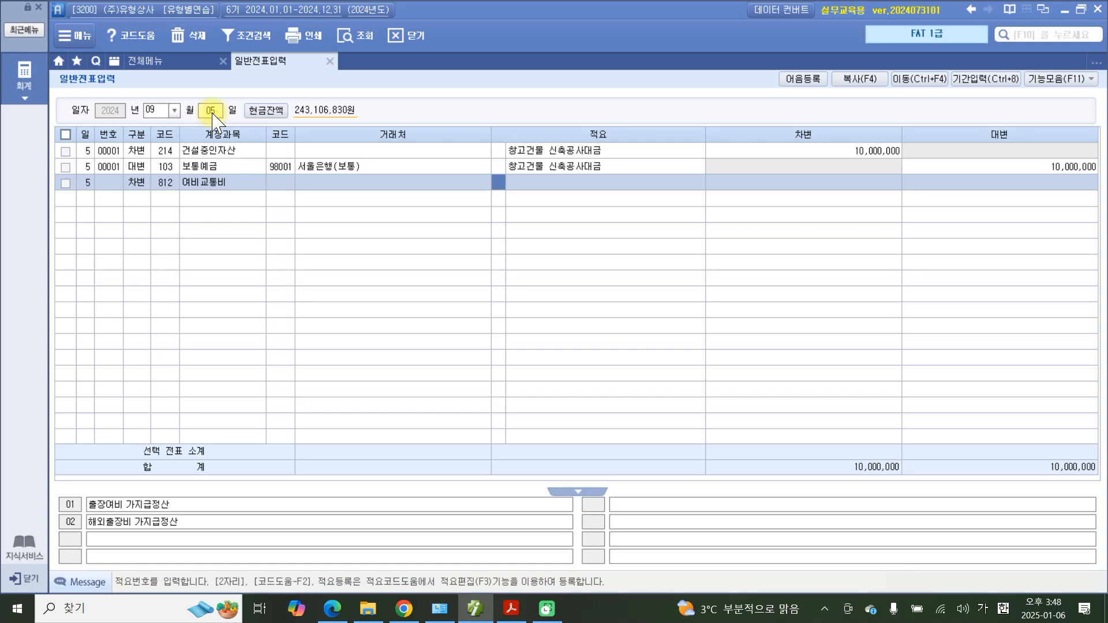
pyautogui.press('Return')
pyautogui.write('국')
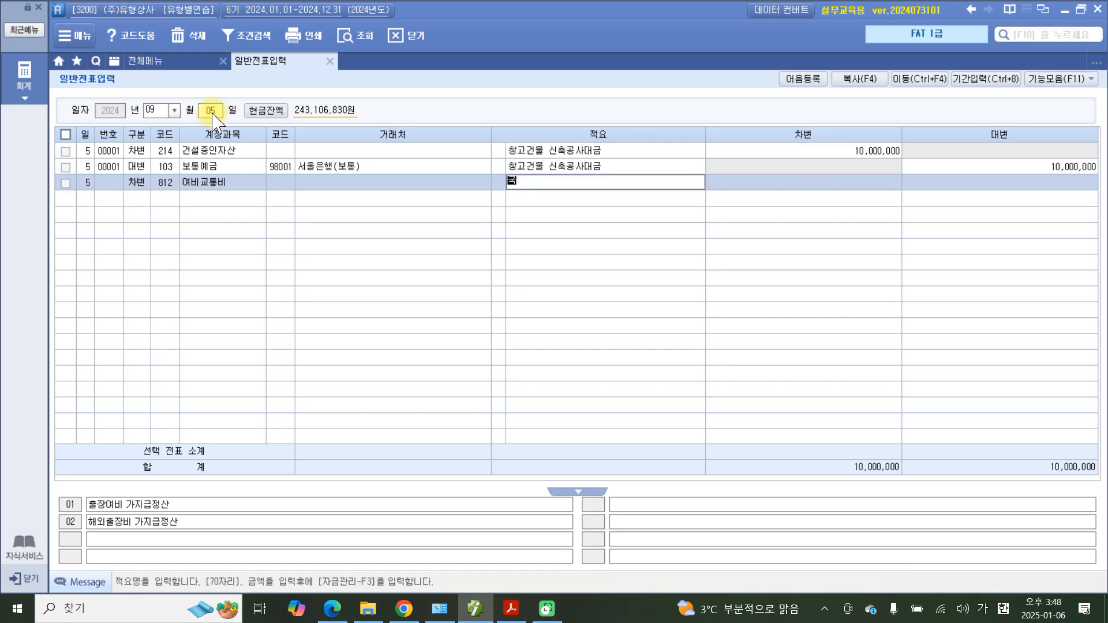
pyautogui.write('외출장 하')
pyautogui.write('항공료')
pyautogui.press('Return')
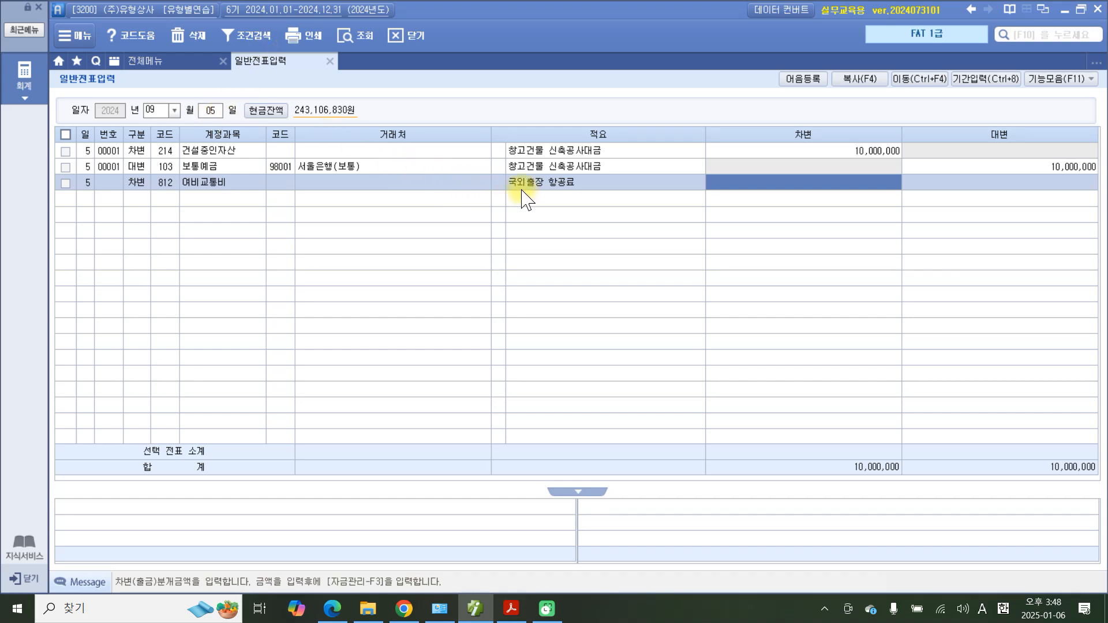
pyautogui.click(501, 185)
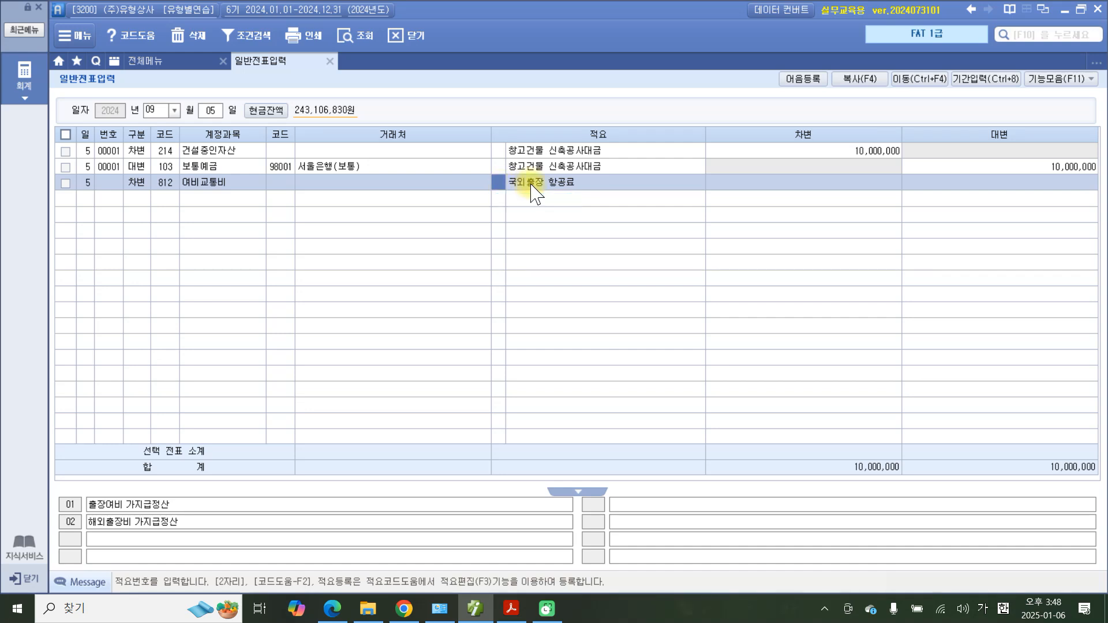
pyautogui.click(531, 184)
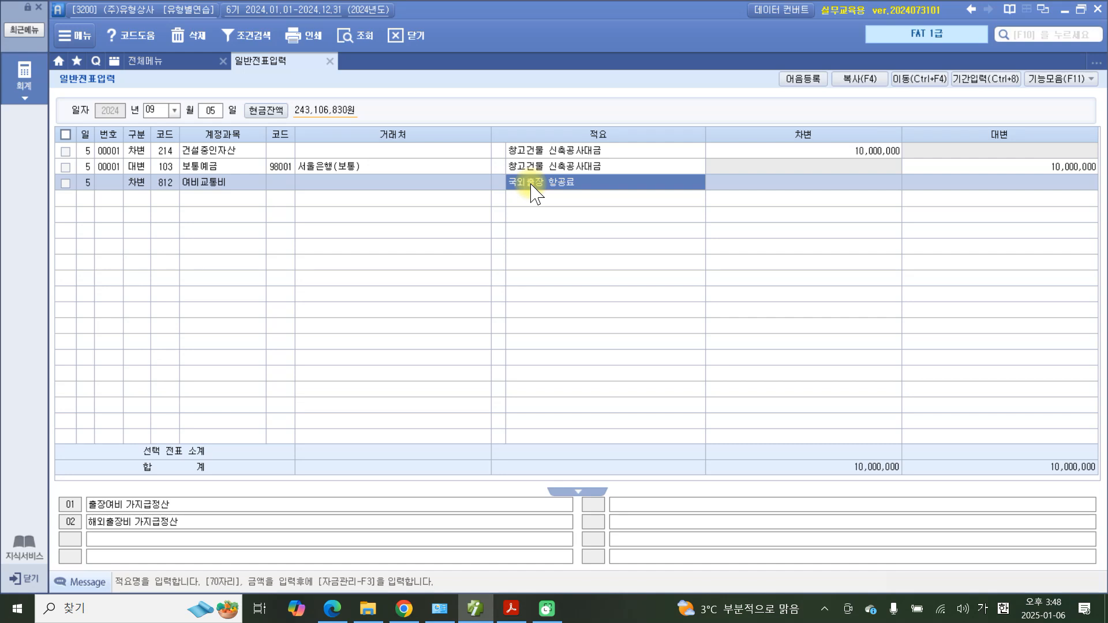
# Set the 차변 amount of the 여비교통비 line to 1,200,000
pyautogui.click(776, 187)
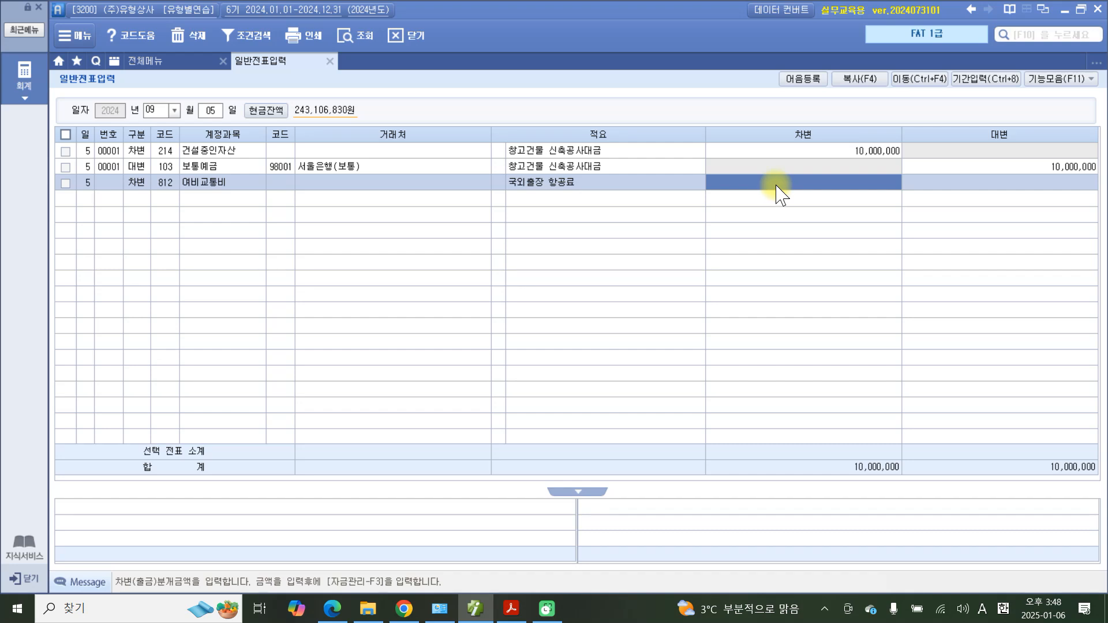
pyautogui.write('1,200')
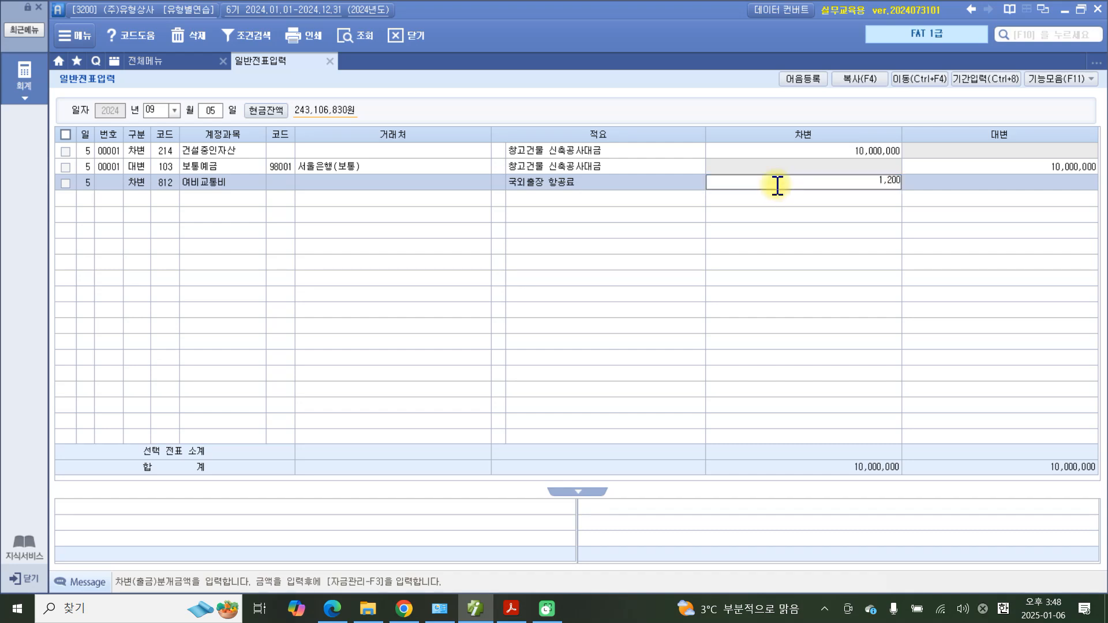
pyautogui.write(',000')
pyautogui.press('Return')
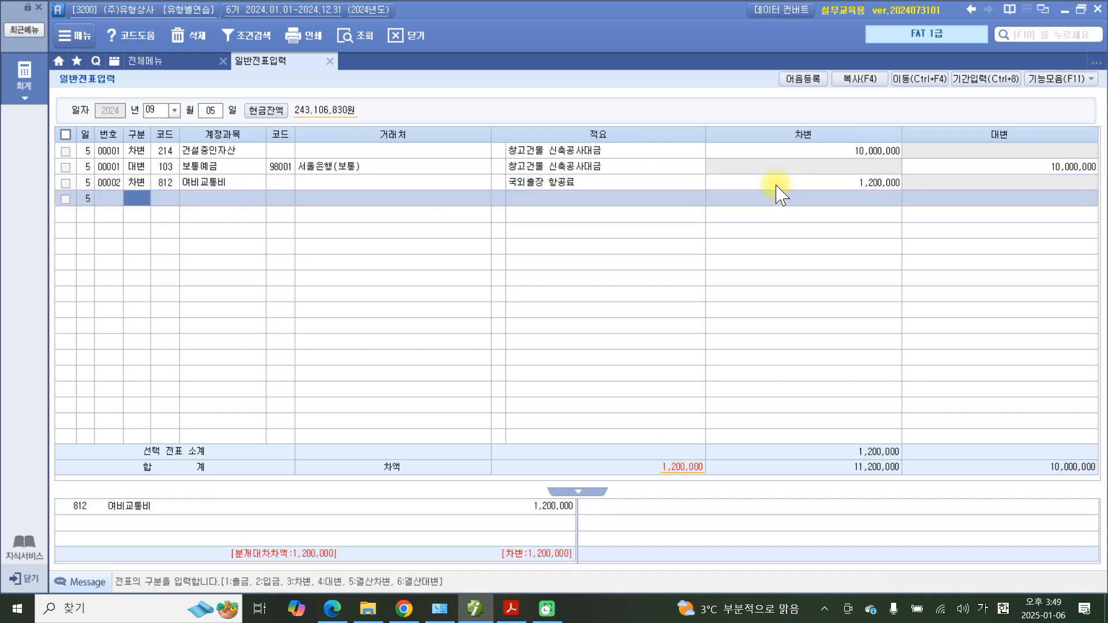
# Add a 대변 line for account 253 미지급금 with 삼성카드 as the 거래처
pyautogui.write('4')
pyautogui.press('Return')
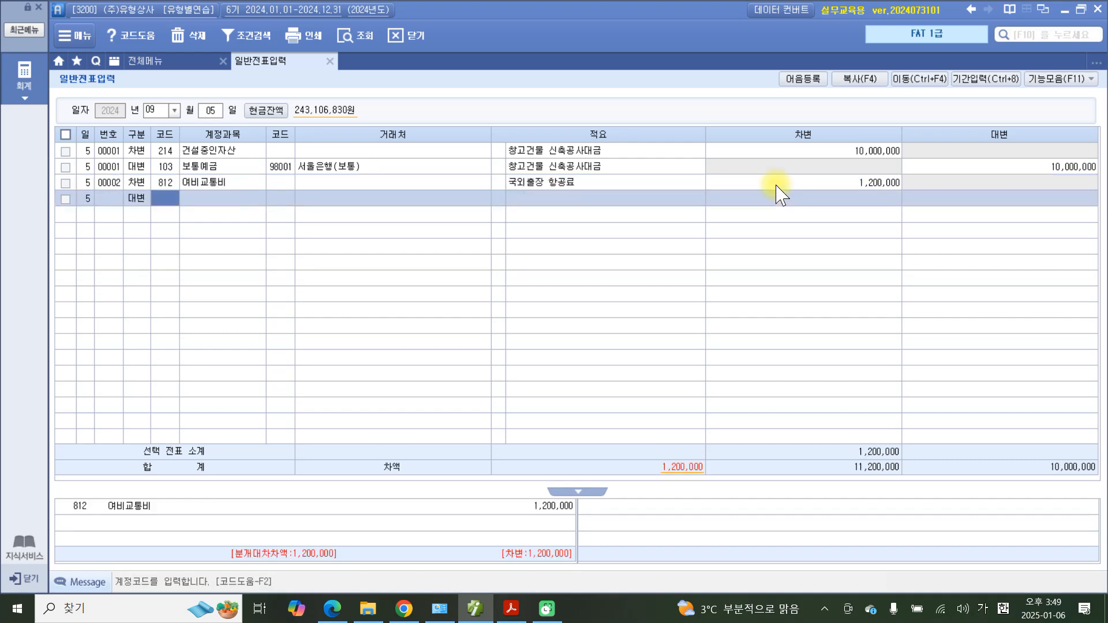
pyautogui.write('253')
pyautogui.press('Return')
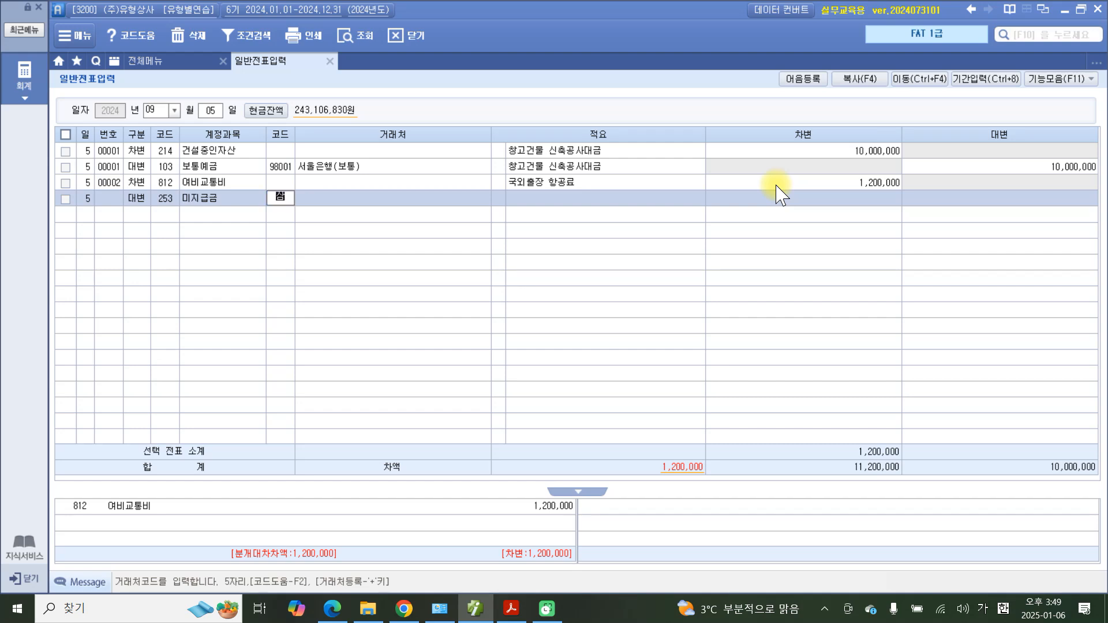
pyautogui.press('Return')
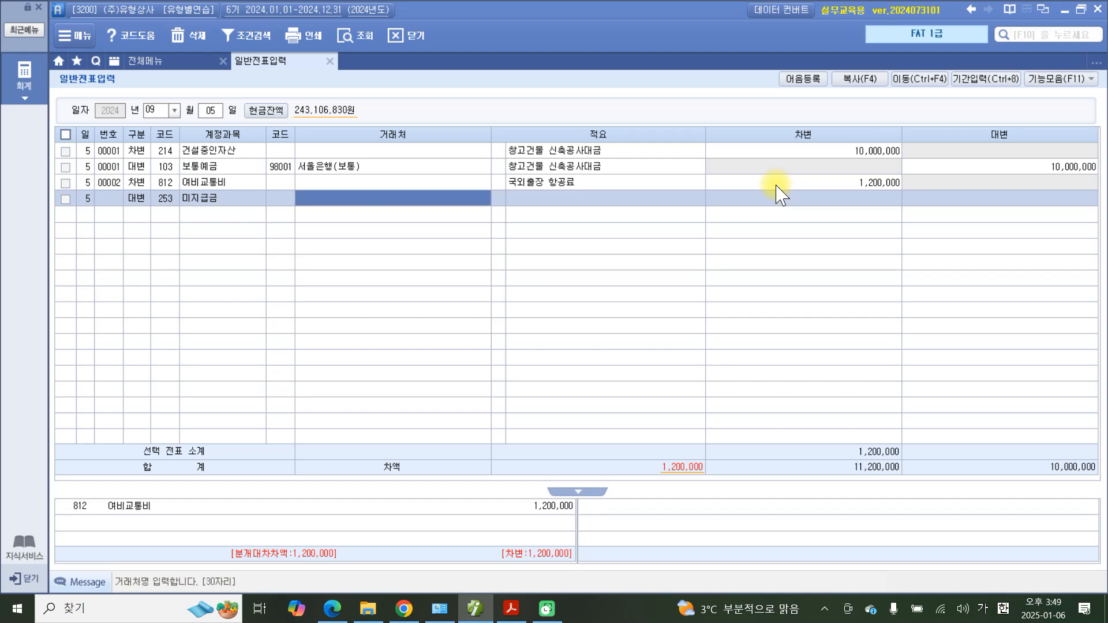
pyautogui.hotkey('shift', 'Tab')
pyautogui.write('삼성')
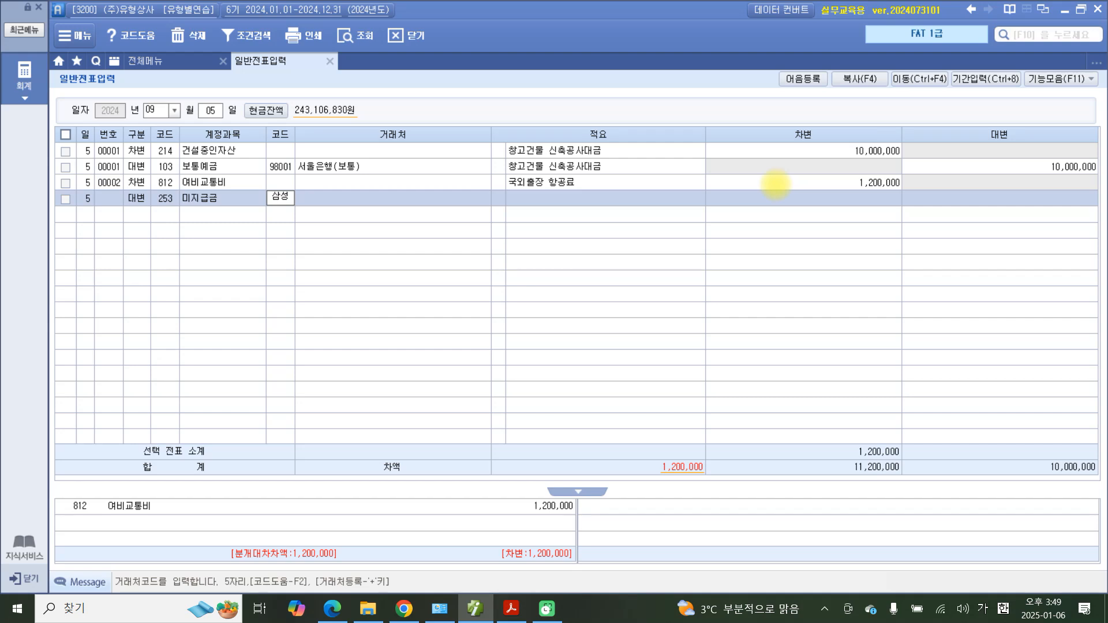
pyautogui.press('Return')
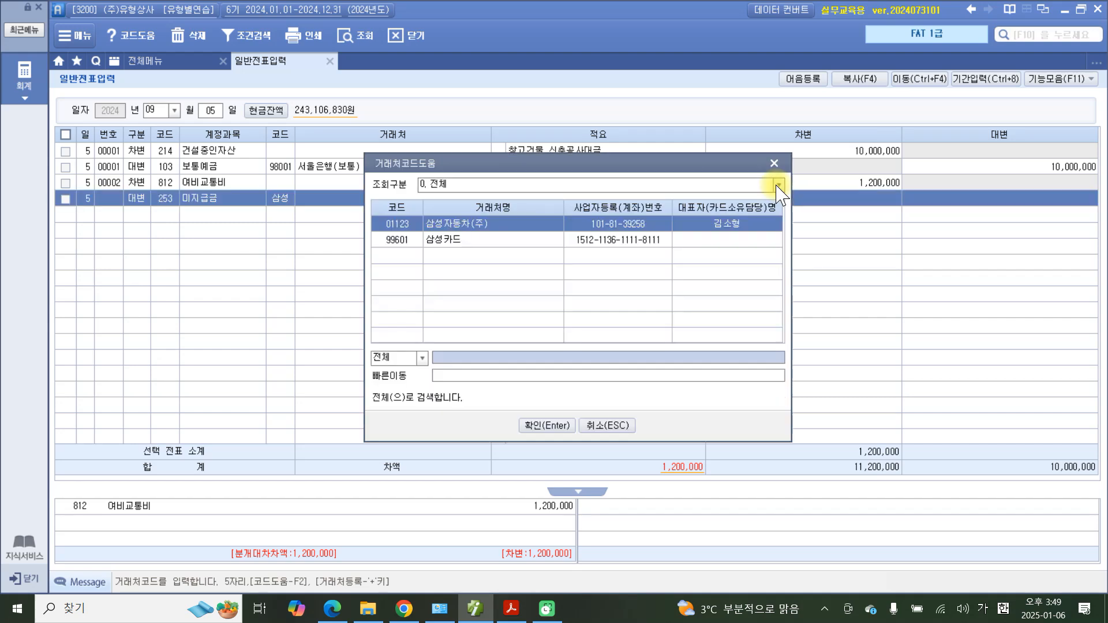
pyautogui.press('Down')
pyautogui.press('Return')
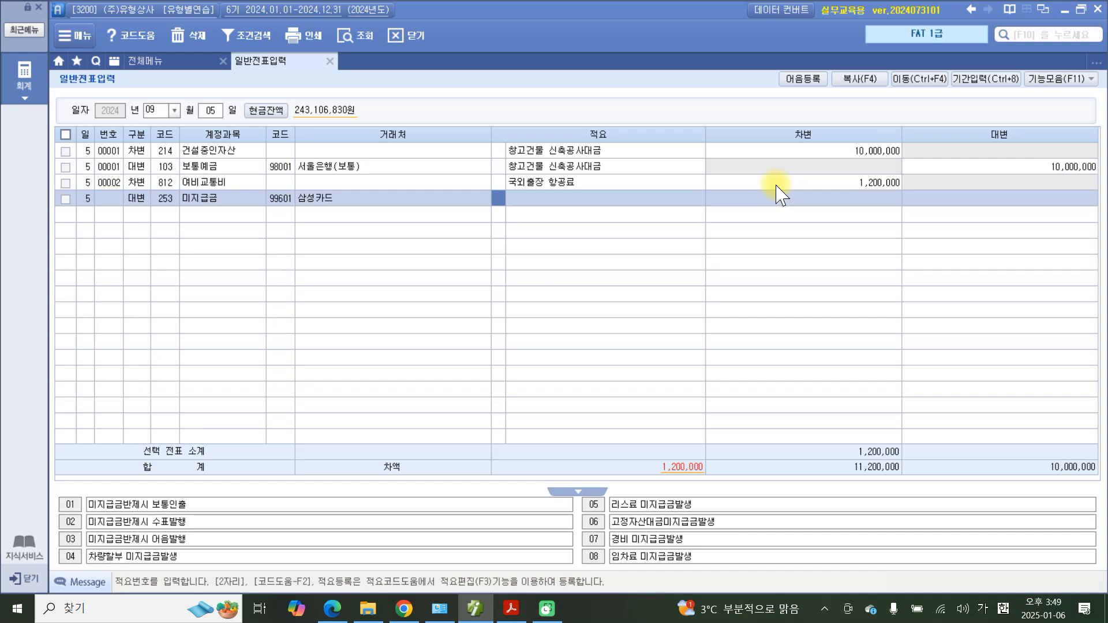
# Carry the 적요 국외출장 항공료 over to the 미지급금 line and set its 대변 amount to 1,200,000
pyautogui.press('Return')
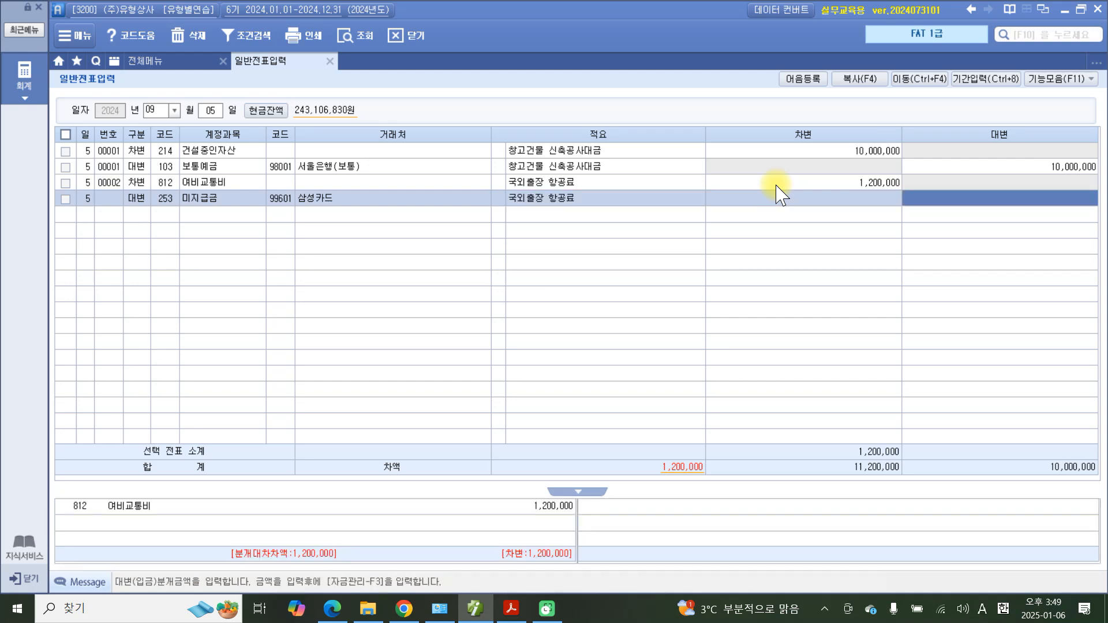
pyautogui.write('1200000')
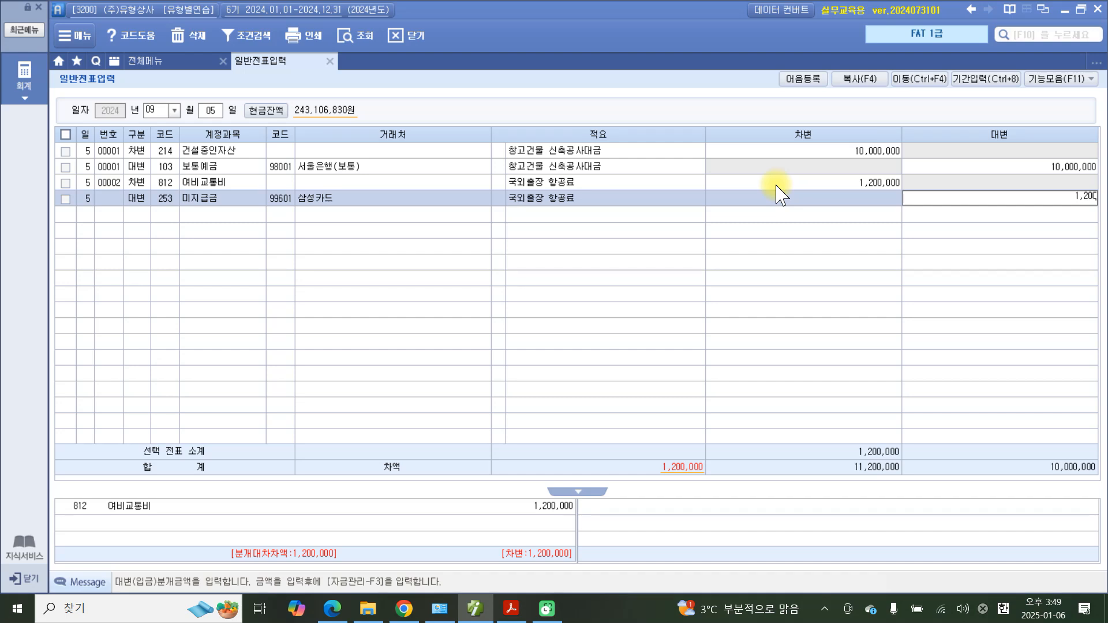
pyautogui.press('Return')
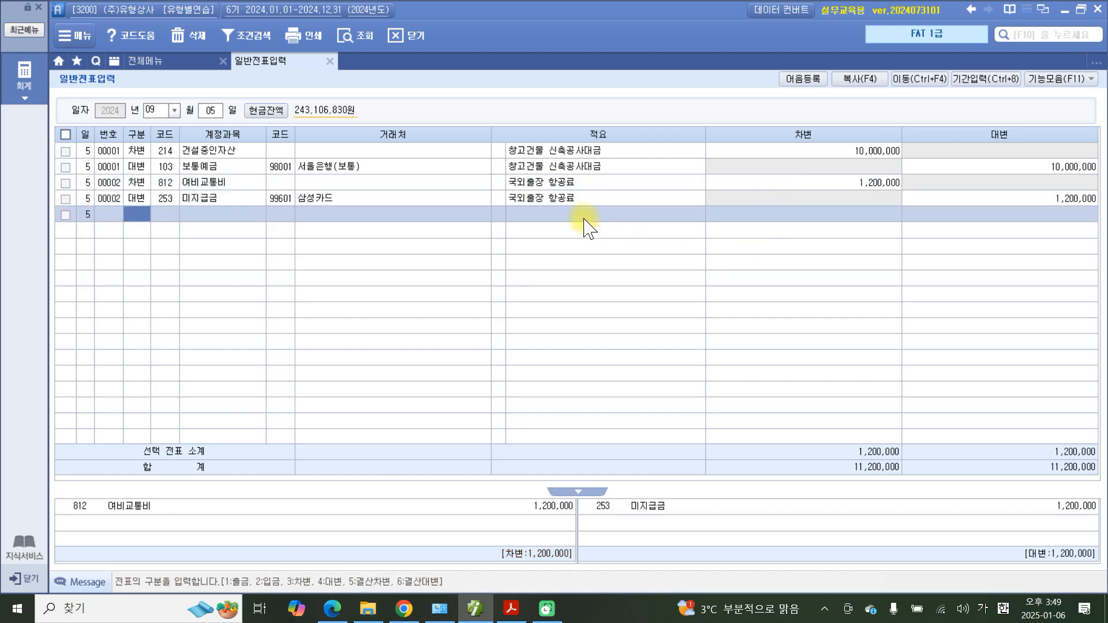
# Review both lines of the 09월 05일 airfare voucher, and switch to the problem PDF in Acrobat to read the 09월 06일 transaction
pyautogui.click(582, 203)
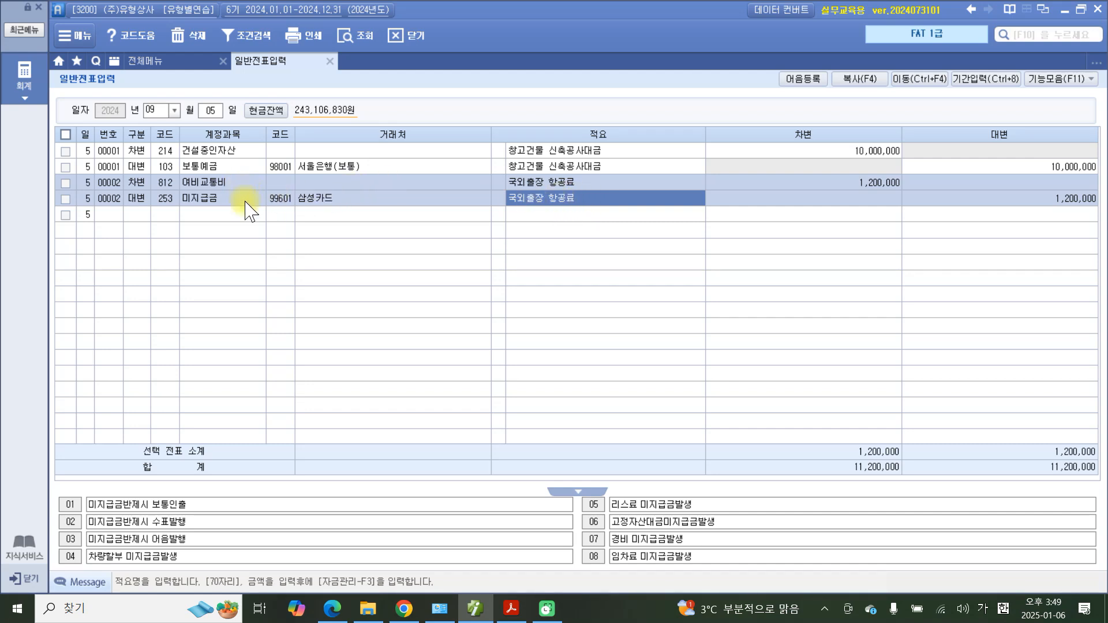
pyautogui.press('Up')
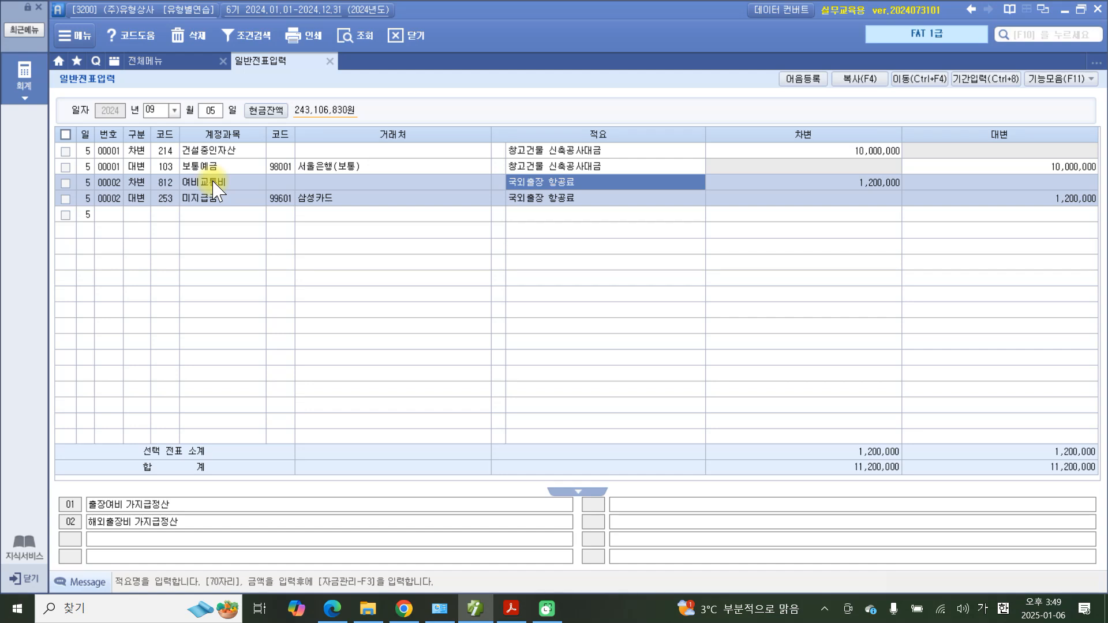
pyautogui.click(156, 186)
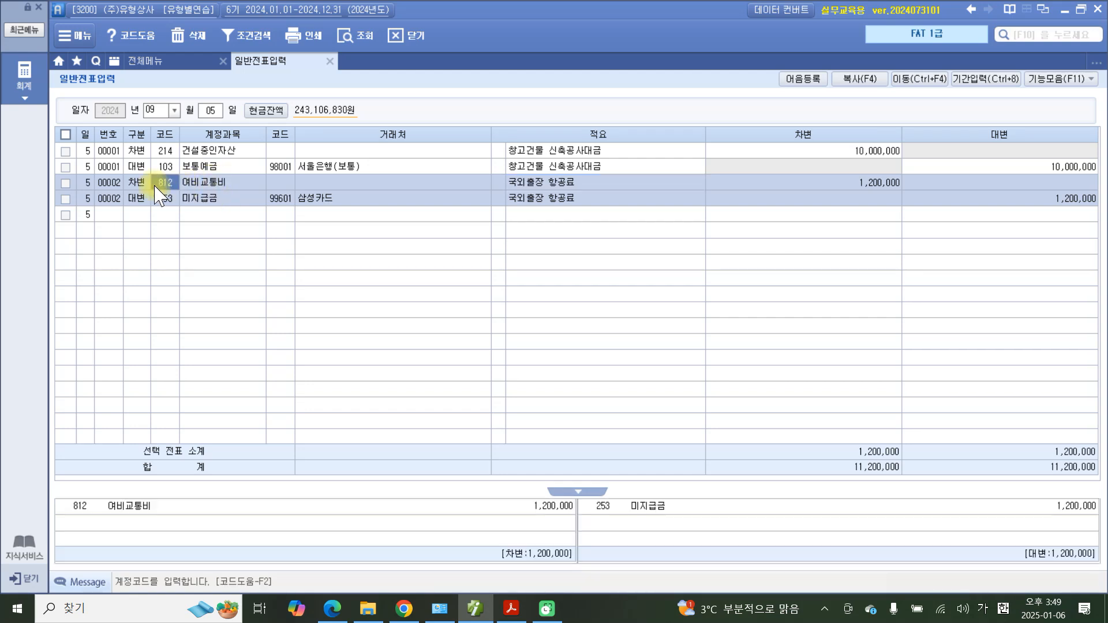
pyautogui.click(171, 205)
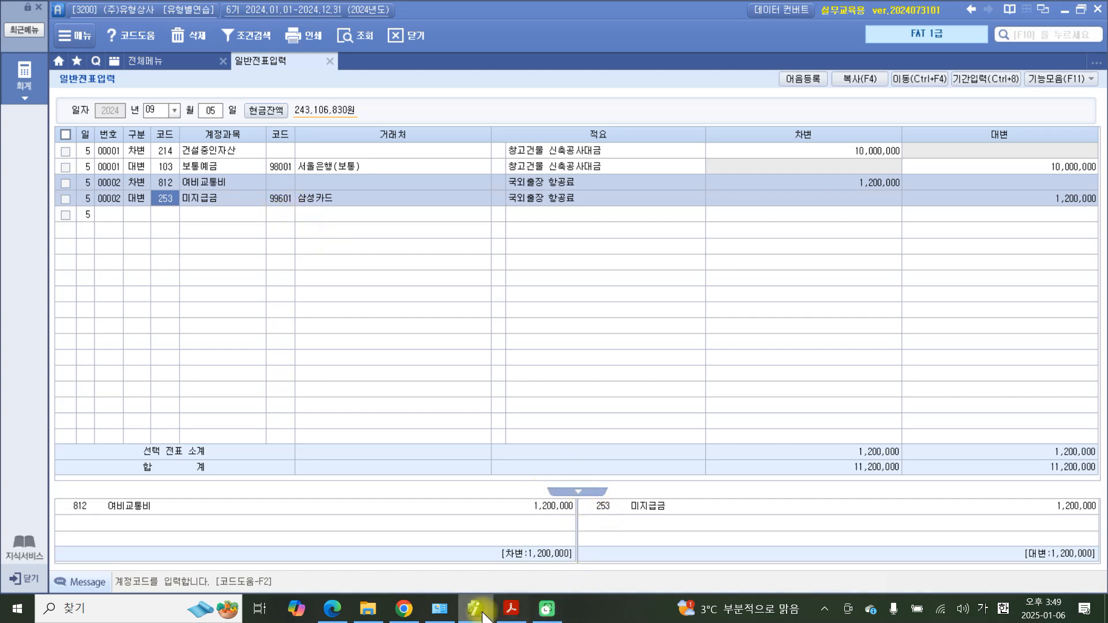
pyautogui.click(511, 609)
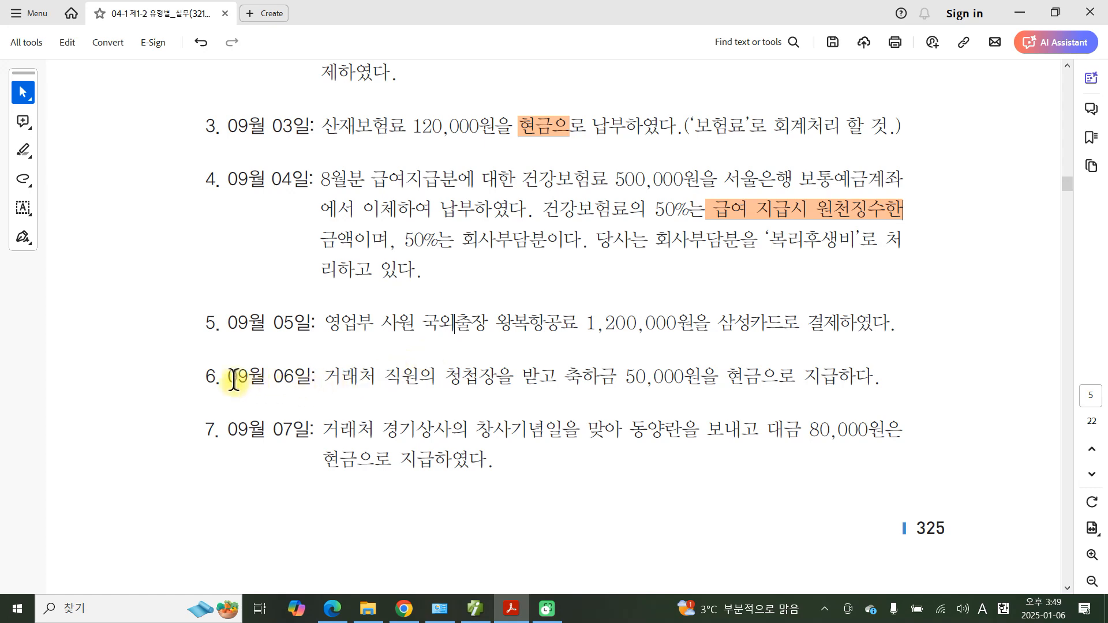
# Read the 09월 06일 transaction in the problem PDF, examining the transaction number and how the congratulatory money was paid
pyautogui.moveTo(228, 378); pyautogui.dragTo(205, 382)
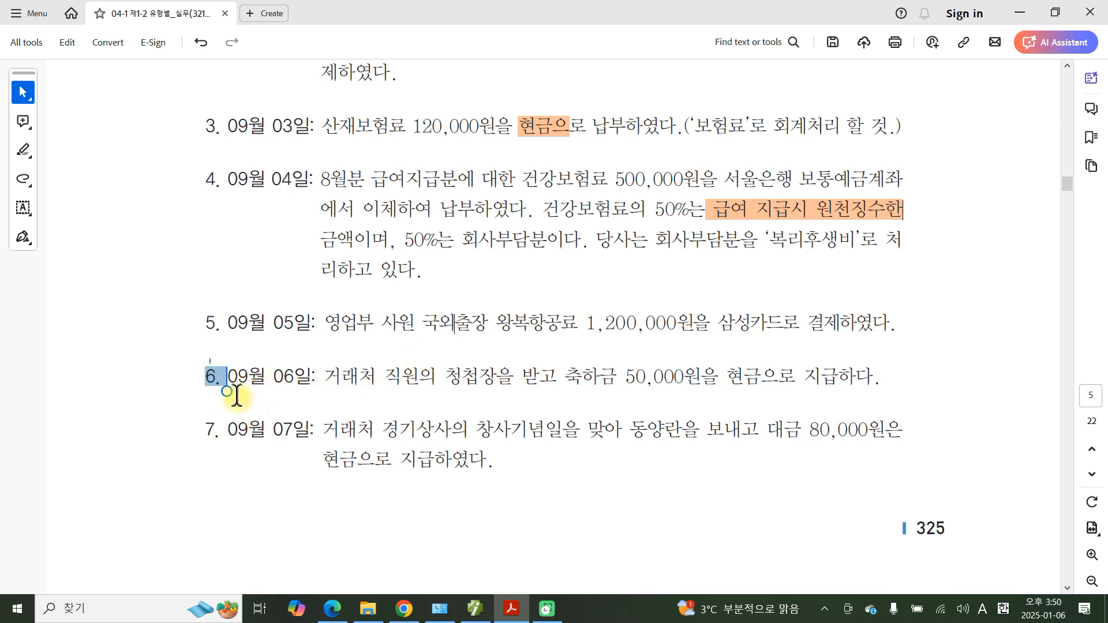
pyautogui.click(468, 386)
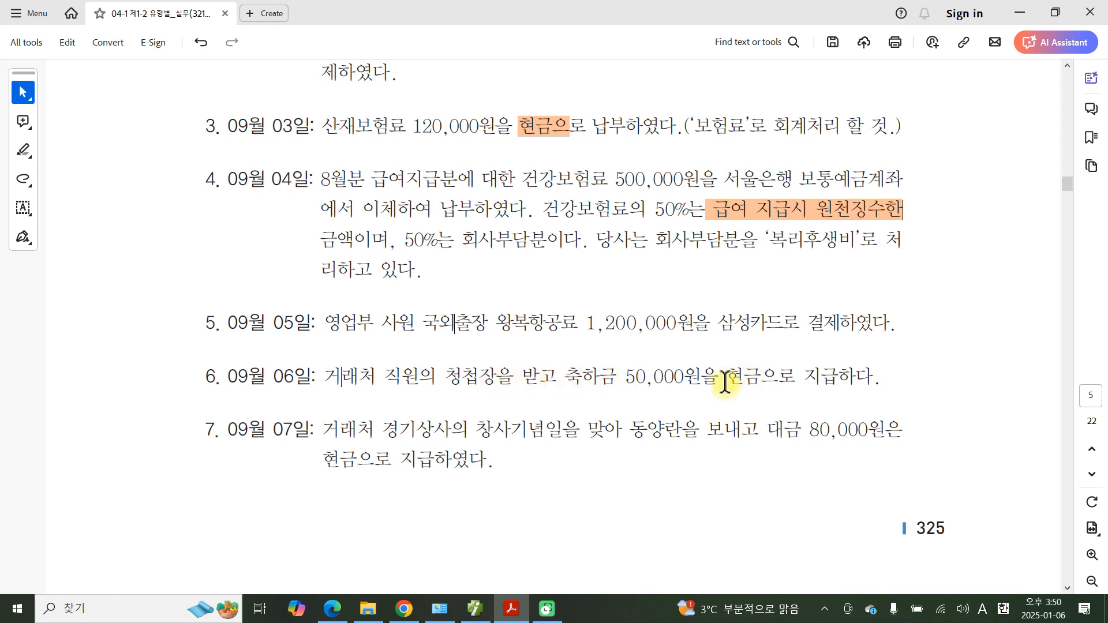
pyautogui.moveTo(726, 376); pyautogui.dragTo(835, 374)
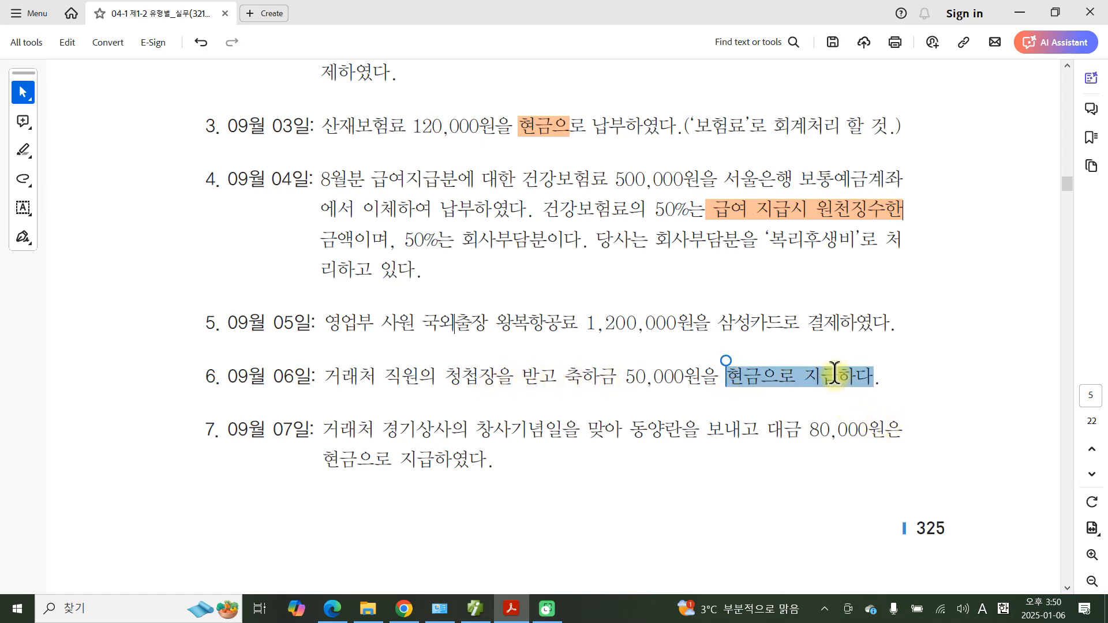
pyautogui.rightClick(835, 374)
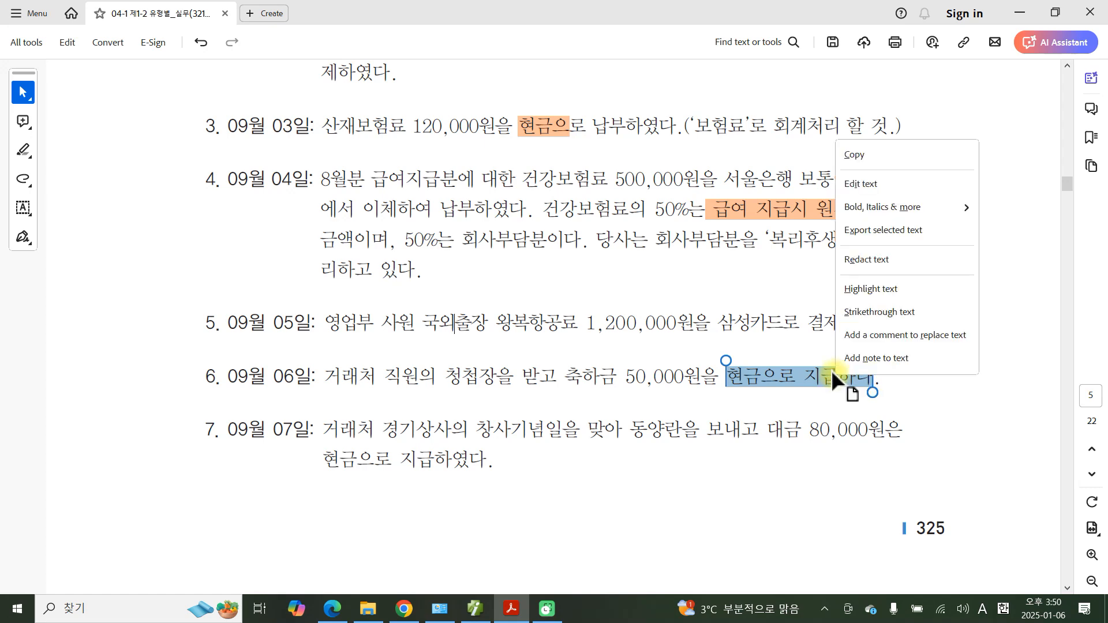
pyautogui.click(762, 372)
pyautogui.rightClick(740, 373)
pyautogui.click(738, 372)
pyautogui.click(740, 373)
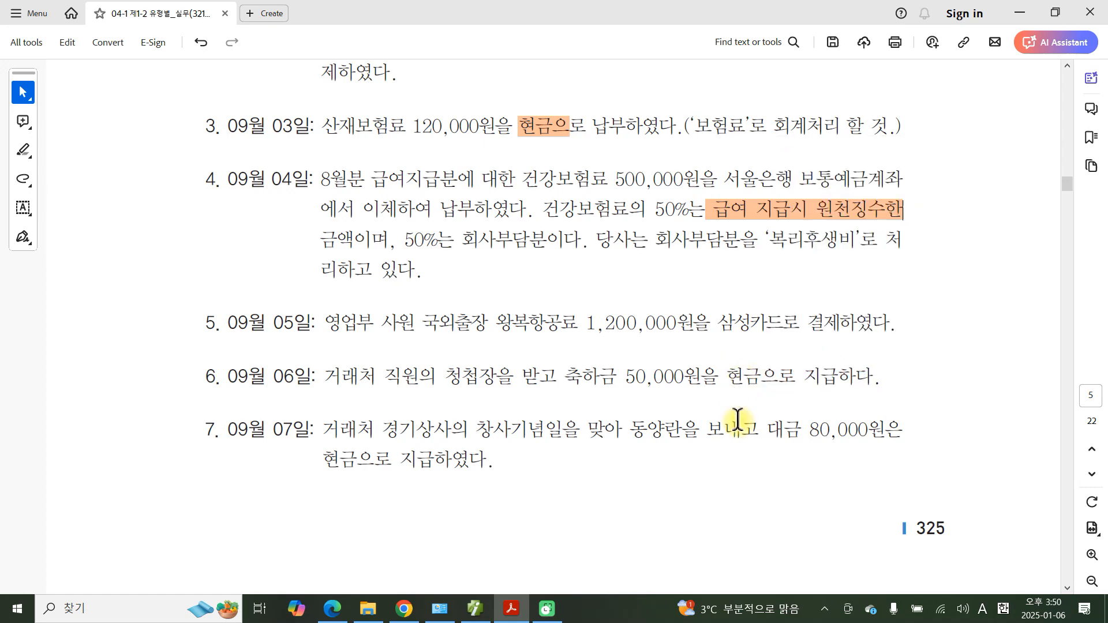
# Switch to Smart A, set the voucher date to 09월 06일 and start a 출금 line
pyautogui.click(474, 609)
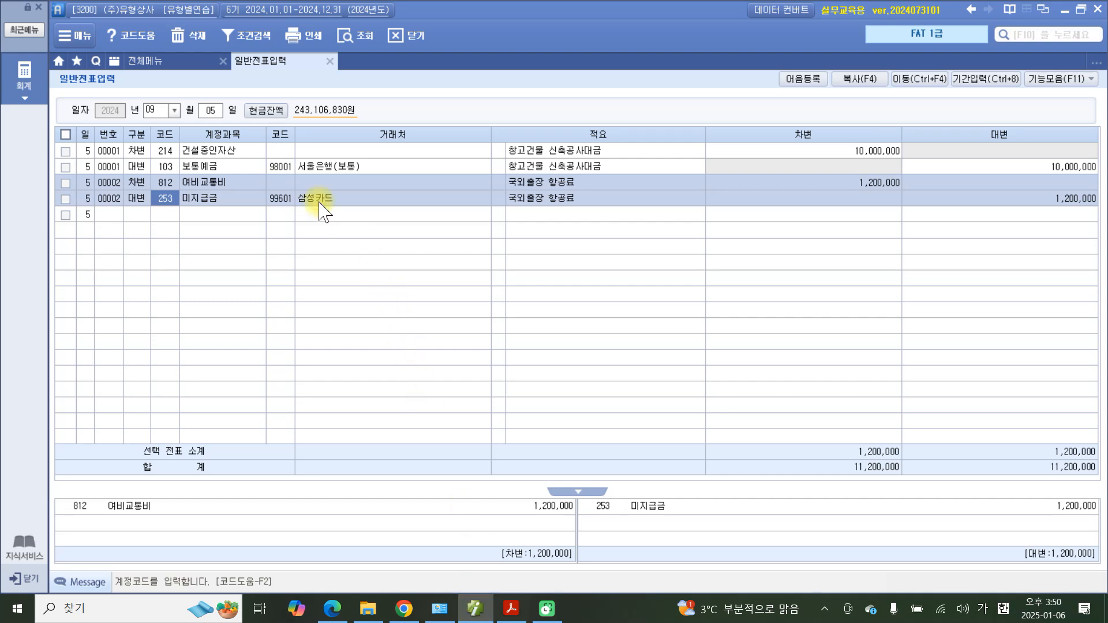
pyautogui.click(213, 113)
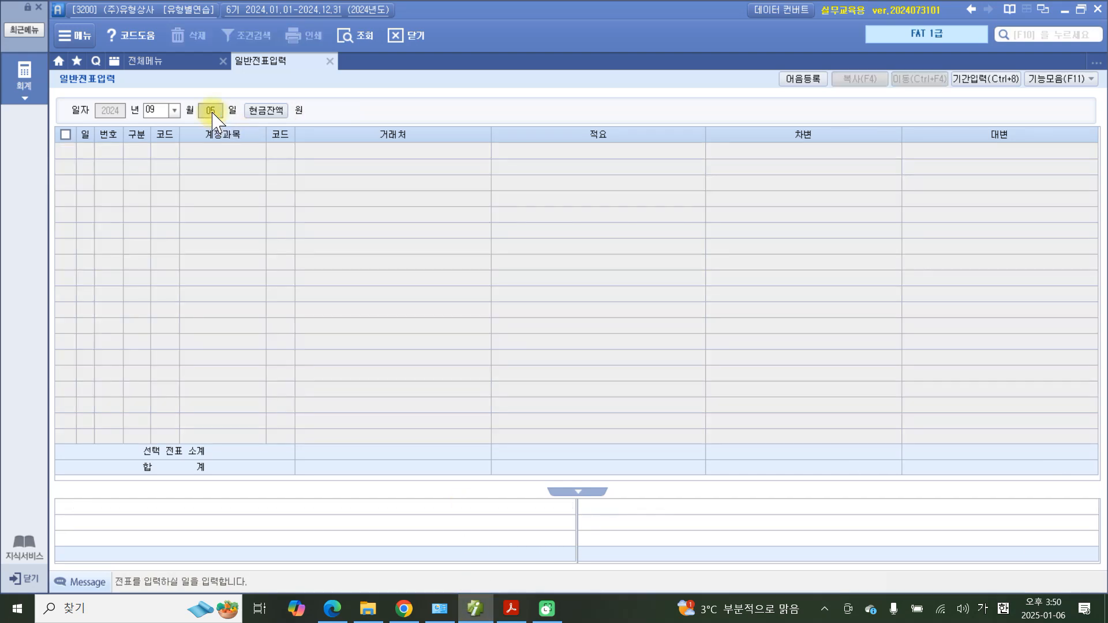
pyautogui.write('06')
pyautogui.press('Return')
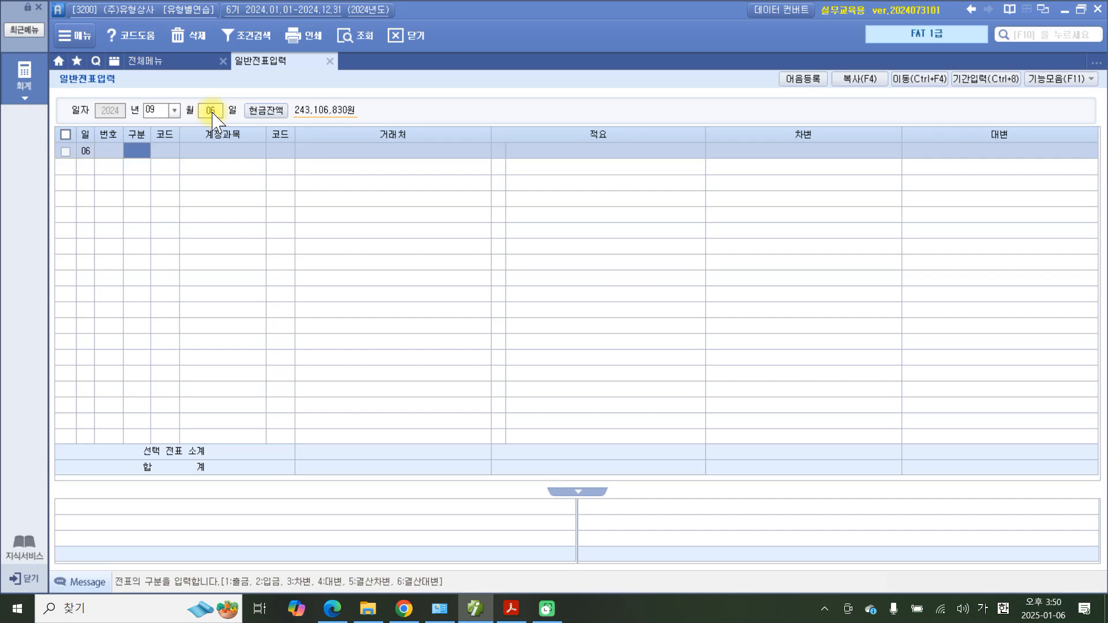
pyautogui.write('1')
pyautogui.press('Return')
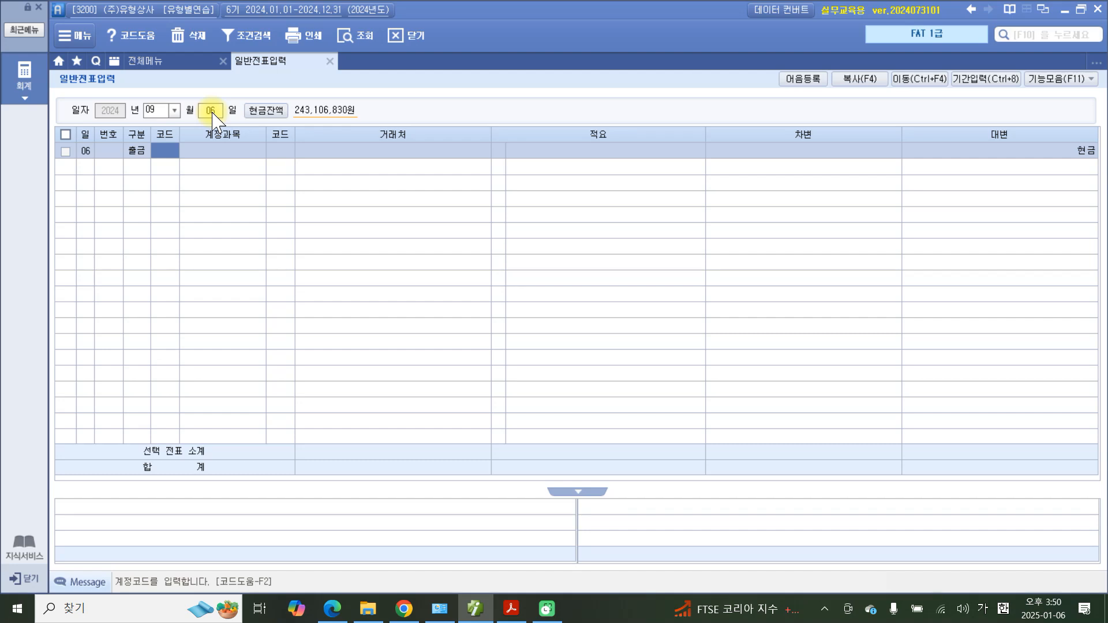
# Look up 접대 and assign account 813 접대비(기업업무추진비) to the 09월 06일 출금 line
pyautogui.write('접대')
pyautogui.press('Return')
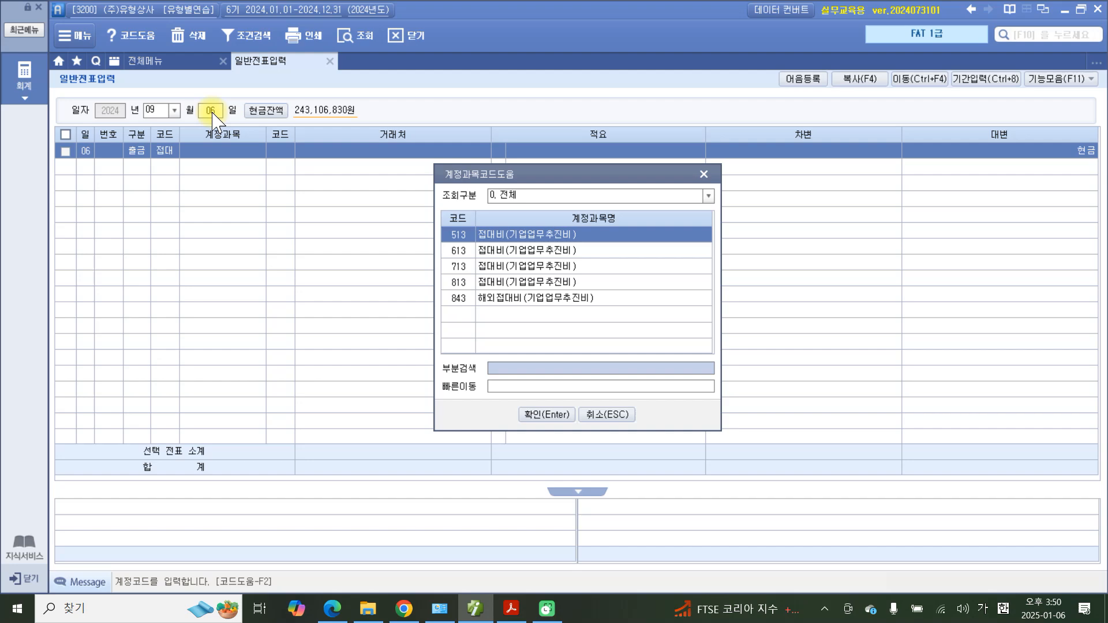
pyautogui.click(485, 283)
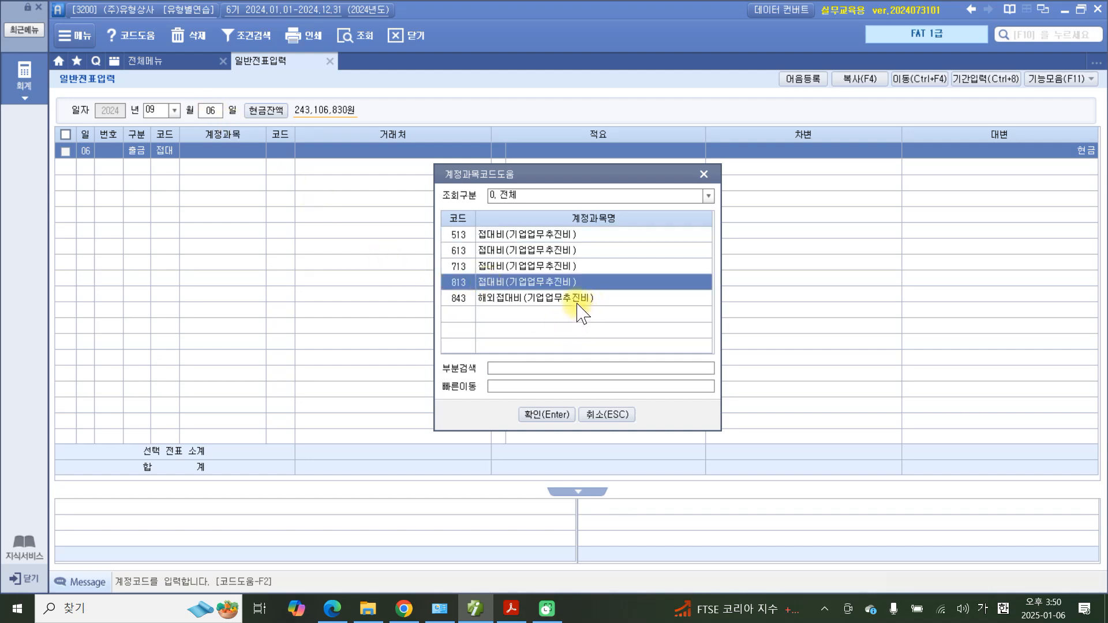
pyautogui.click(533, 415)
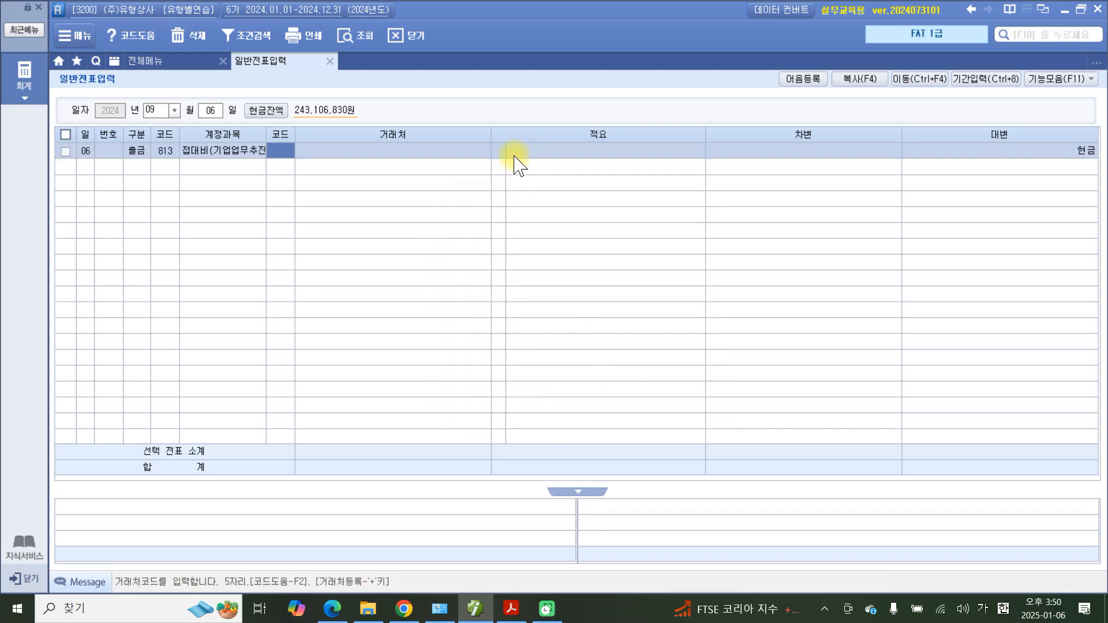
# Set the 접대비 line's 적요 to 10 거래처 경조사비 지급(조정) and its 차변 amount to 50,000
pyautogui.click(499, 153)
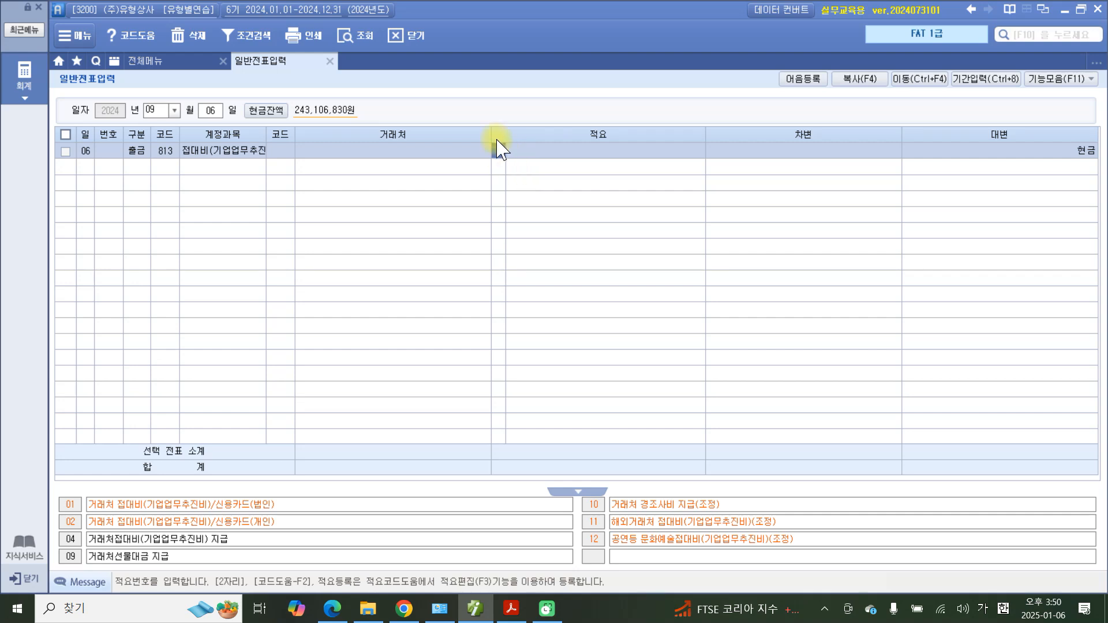
pyautogui.write('10')
pyautogui.press('Return')
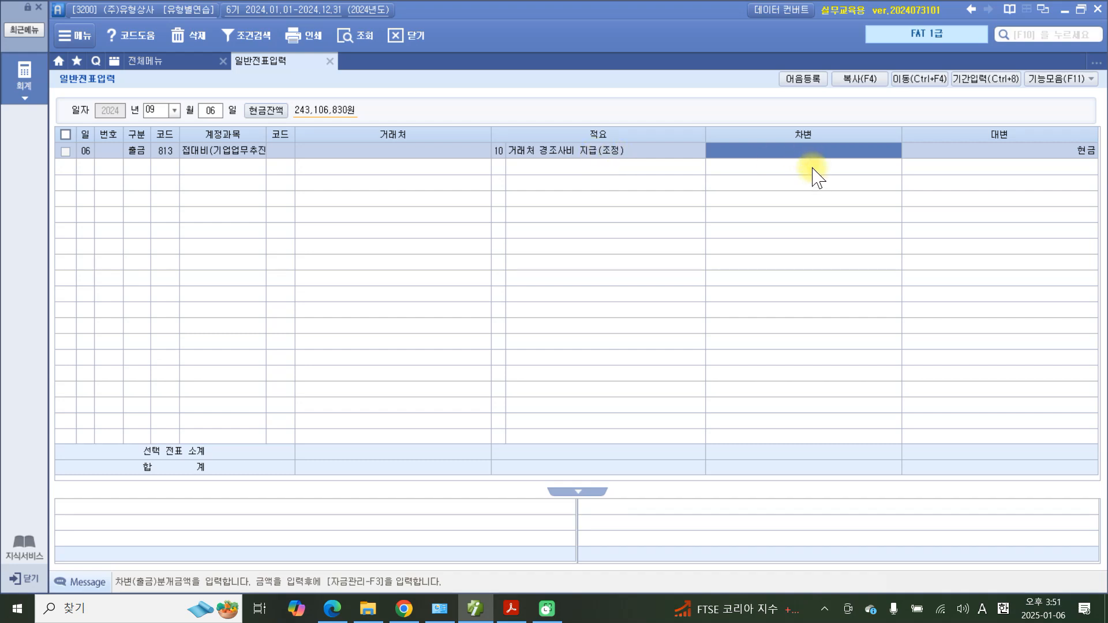
pyautogui.write('500000')
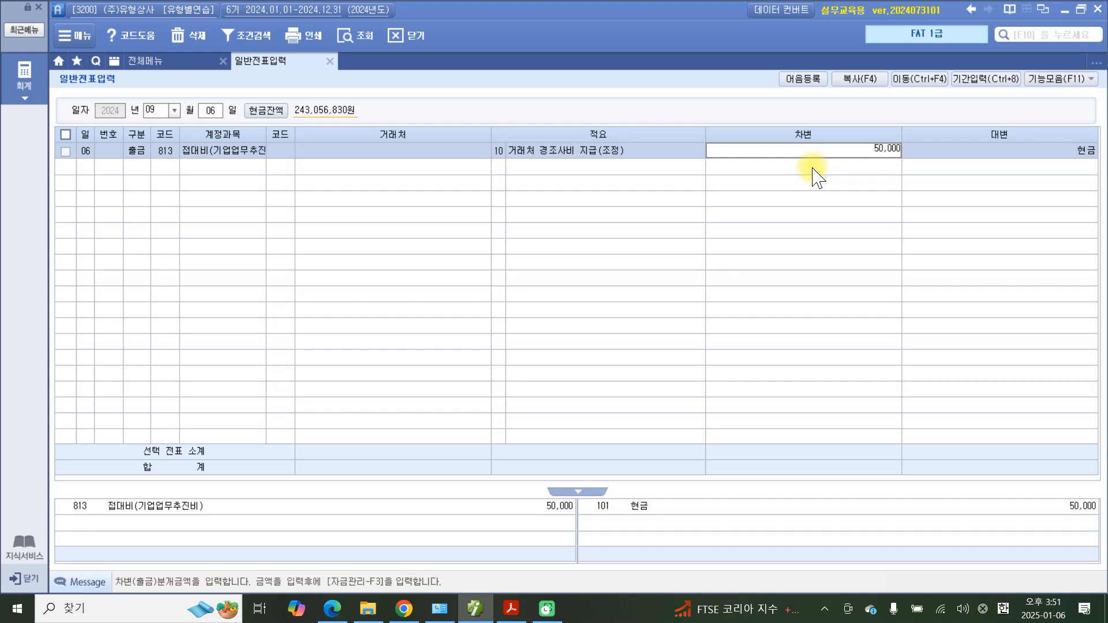
pyautogui.press('Return')
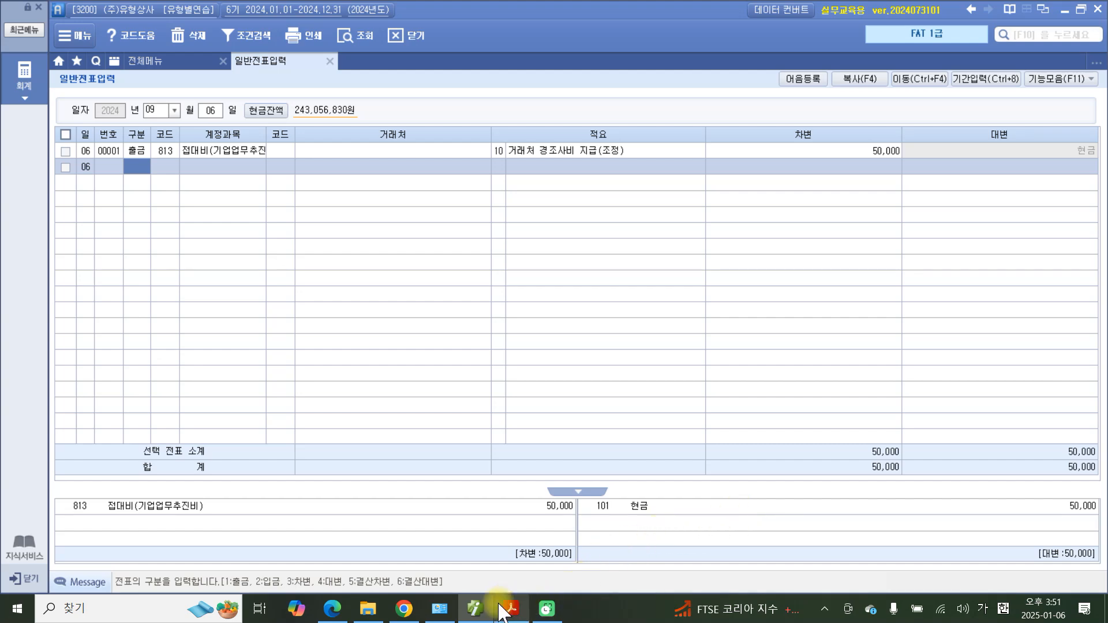
# Locate the 09월 07일 transaction in the problem PDF in Acrobat, and return to Smart A to review the 09월 06일 접대비 voucher
pyautogui.click(473, 609)
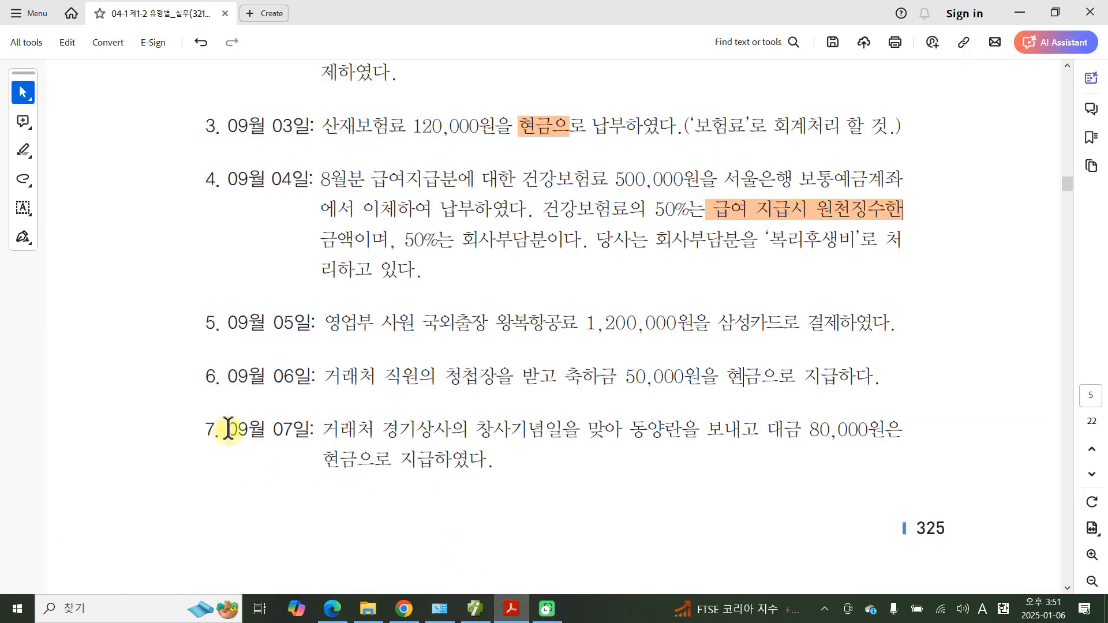
pyautogui.moveTo(229, 430); pyautogui.dragTo(207, 430)
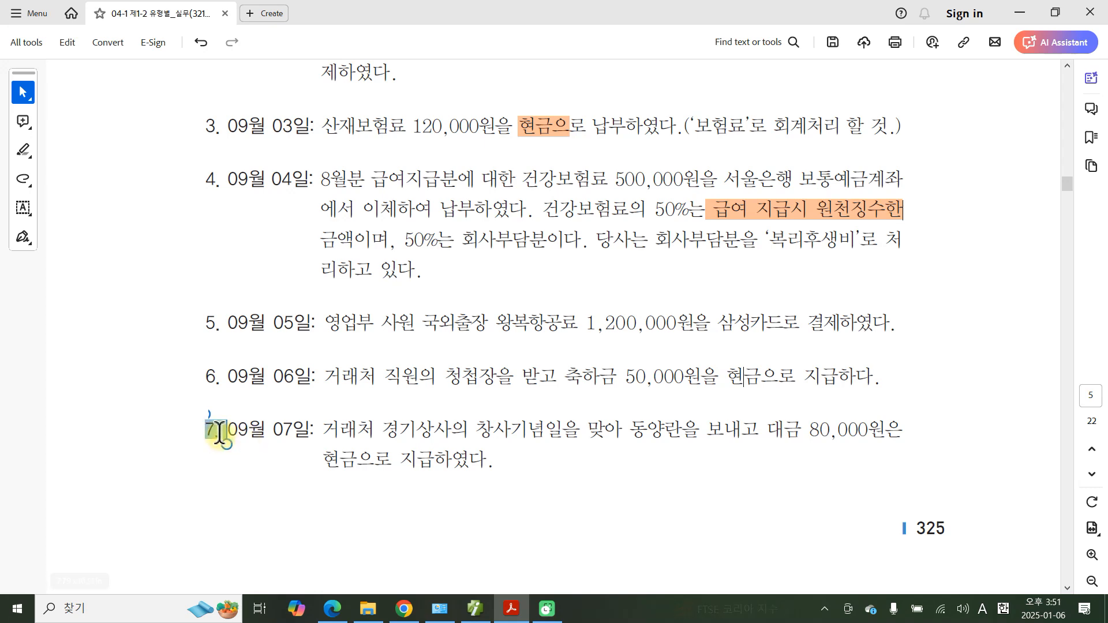
pyautogui.rightClick(220, 433)
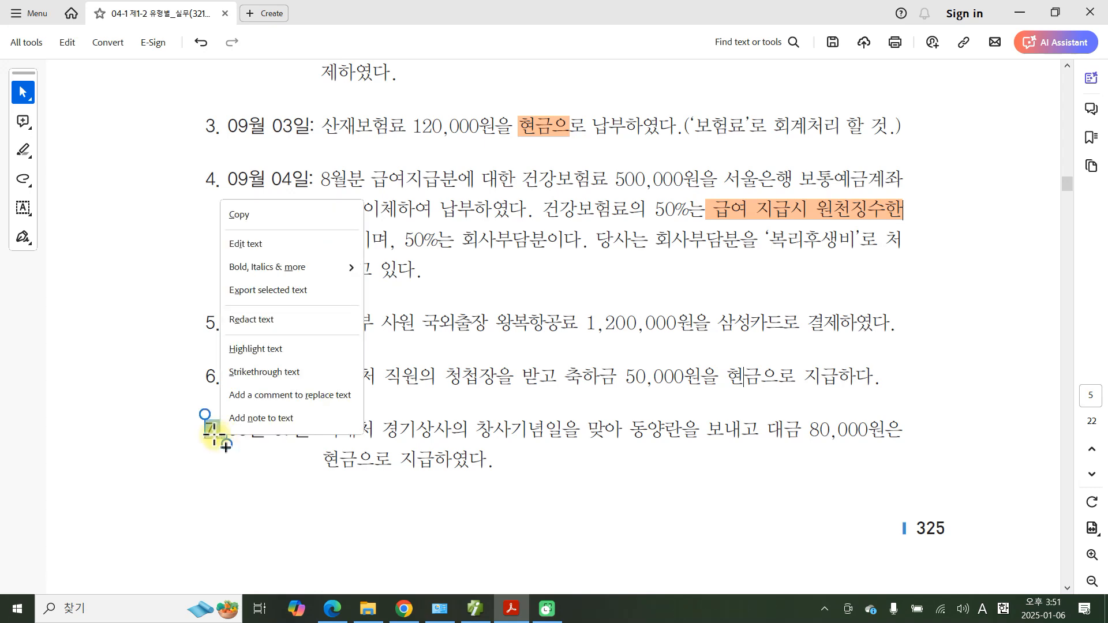
pyautogui.press('Escape')
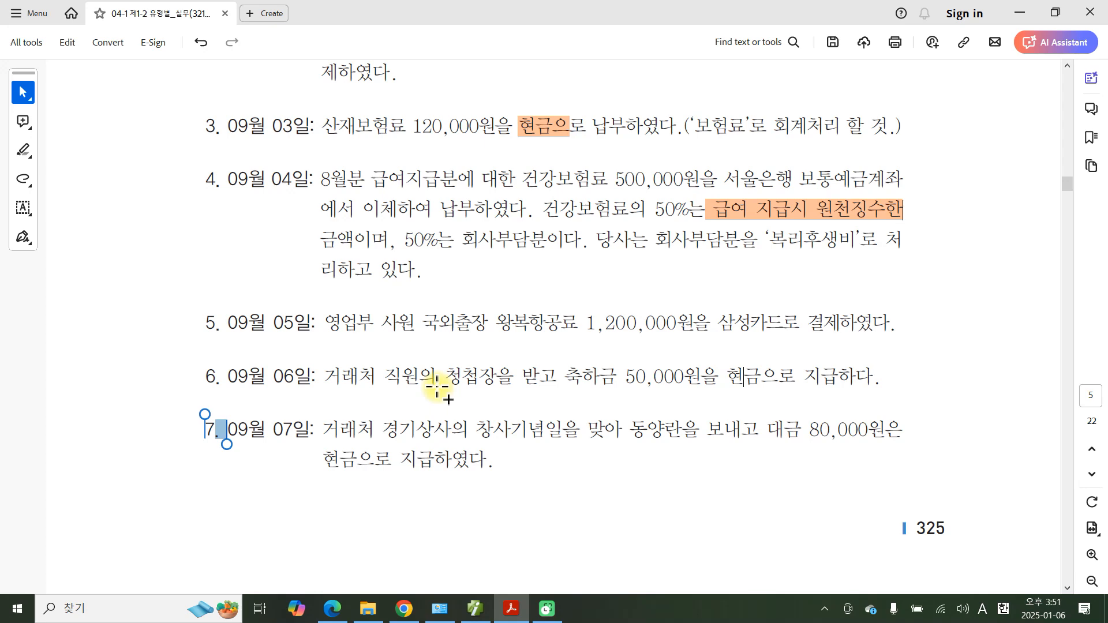
pyautogui.click(483, 610)
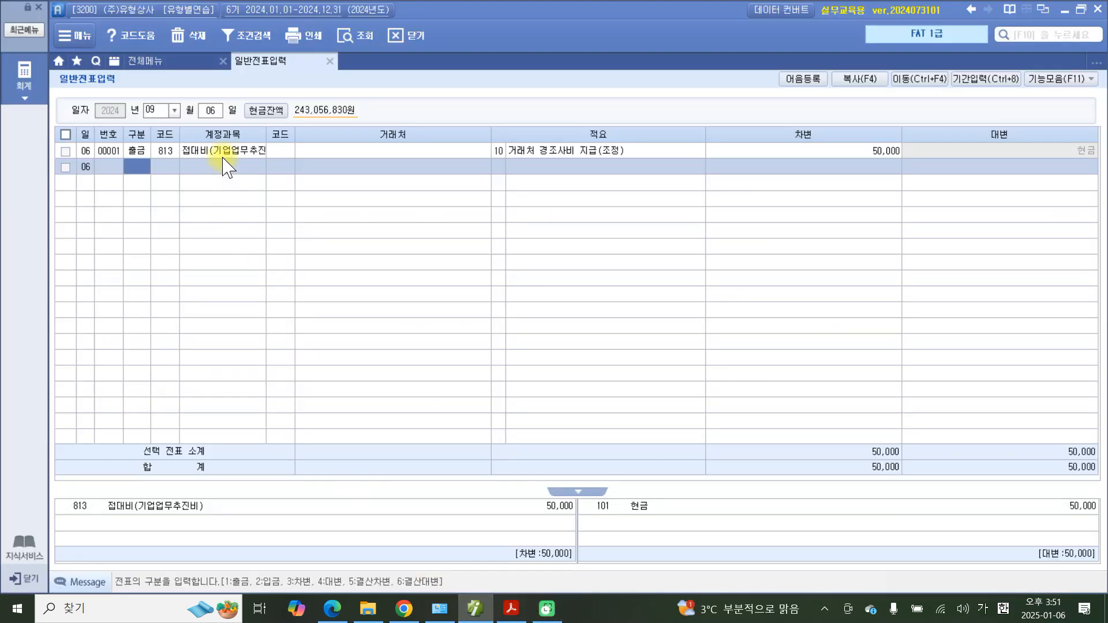
pyautogui.press('Up')
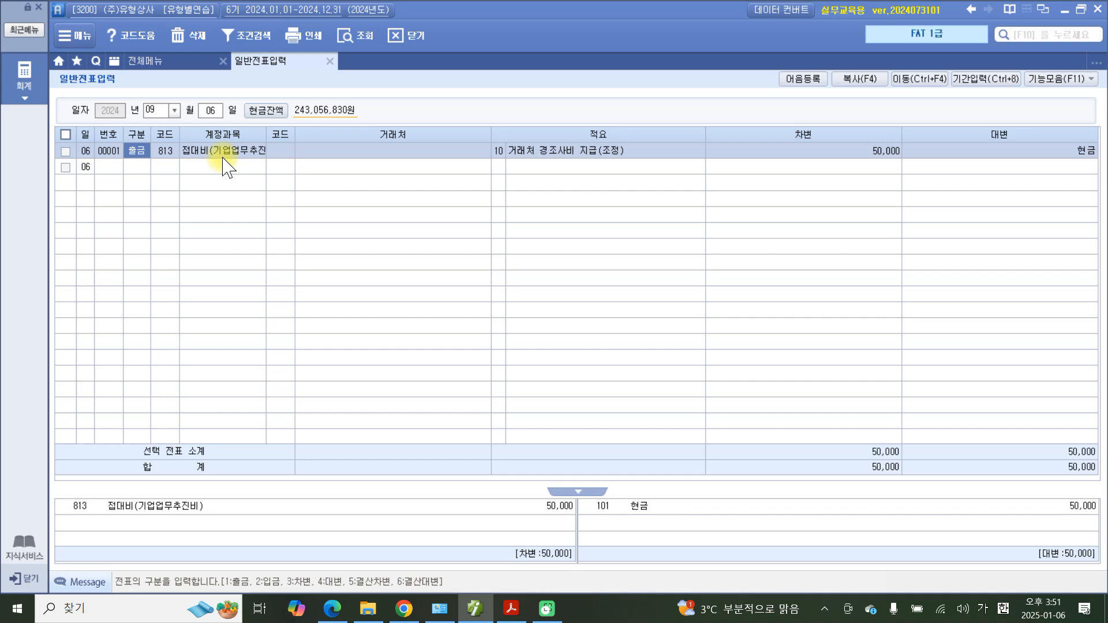
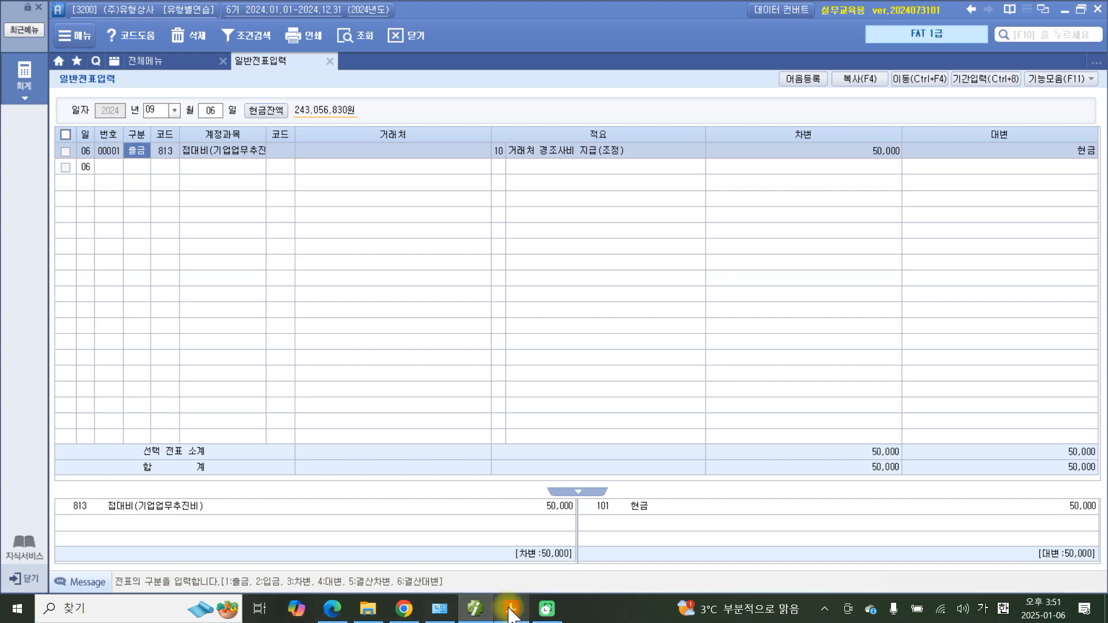
# Switch to the problem PDF in Acrobat and highlight 거래처 경기상사의 창사기념일을 in the 09월 07일 transaction
pyautogui.moveTo(510, 615)
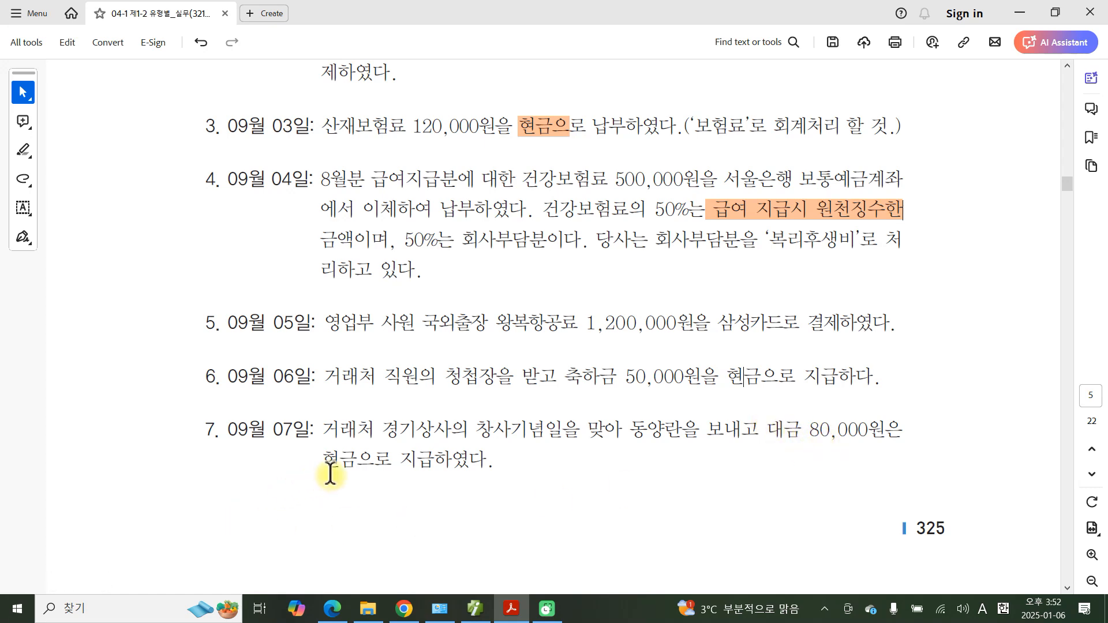
pyautogui.moveTo(322, 461); pyautogui.dragTo(348, 462)
pyautogui.rightClick(348, 463)
pyautogui.click(335, 460)
pyautogui.moveTo(334, 430); pyautogui.dragTo(521, 427)
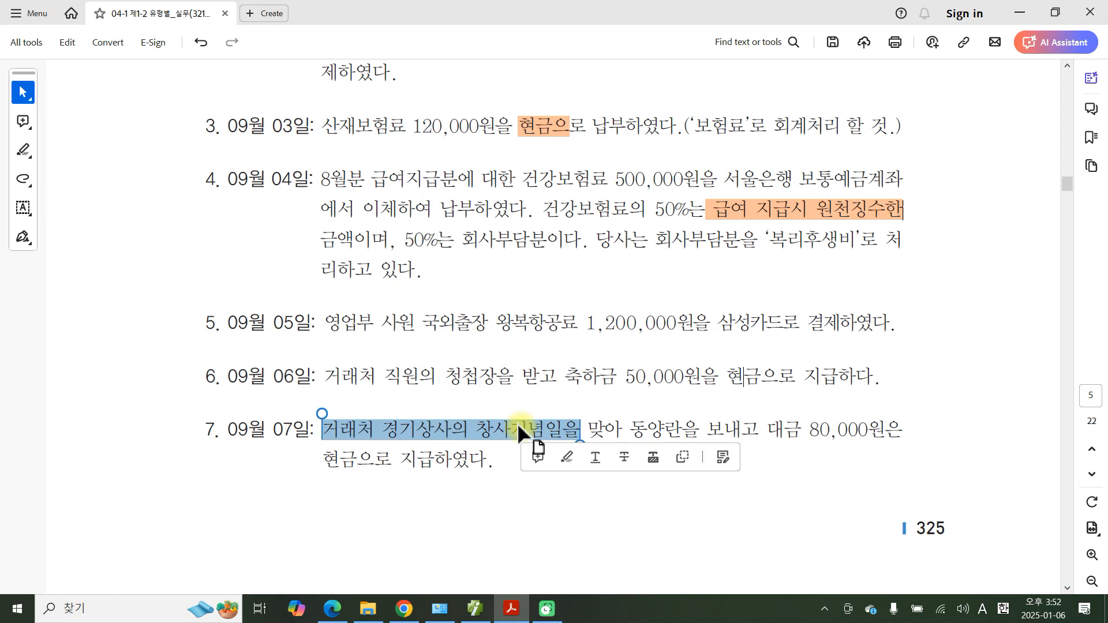
pyautogui.click(565, 456)
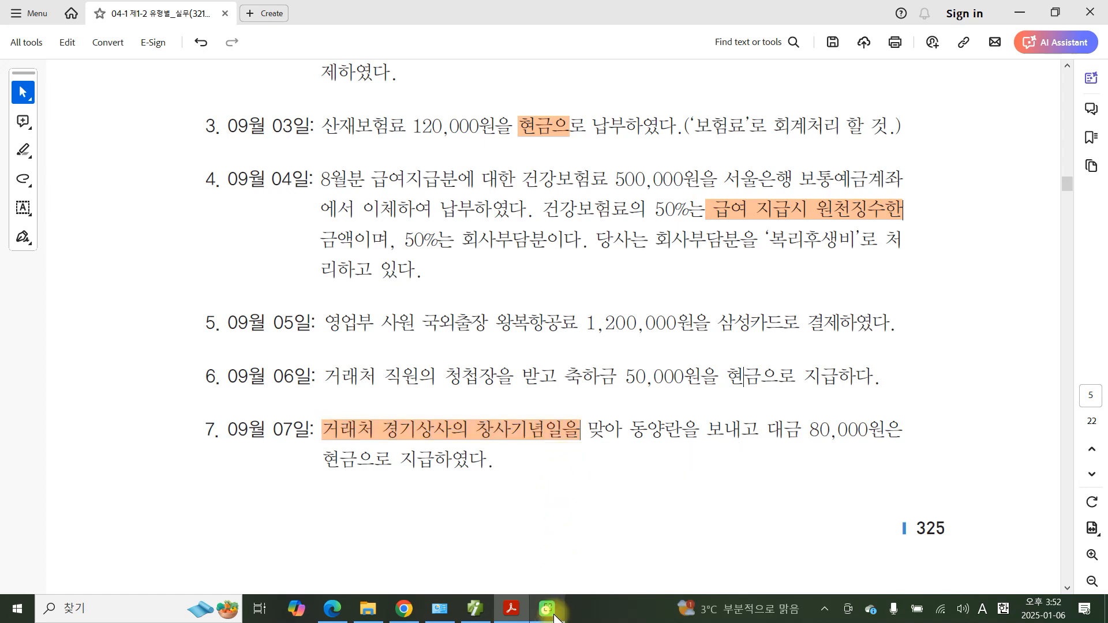
# Return to Smart A, set the voucher date to 09월 07일 and start a 출금 line
pyautogui.click(475, 609)
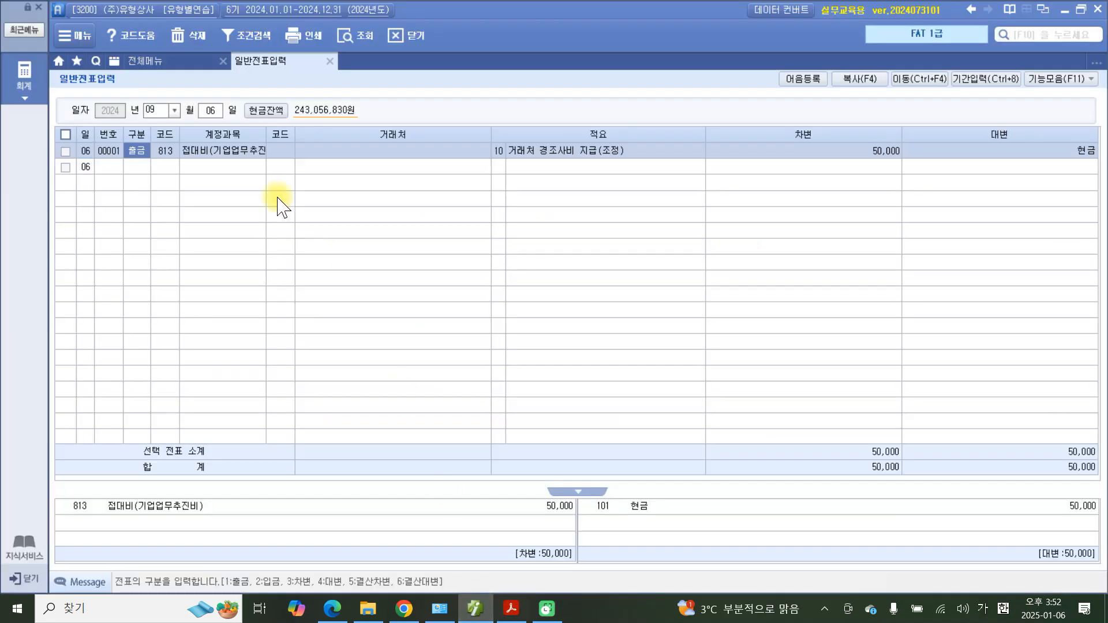
pyautogui.click(211, 110)
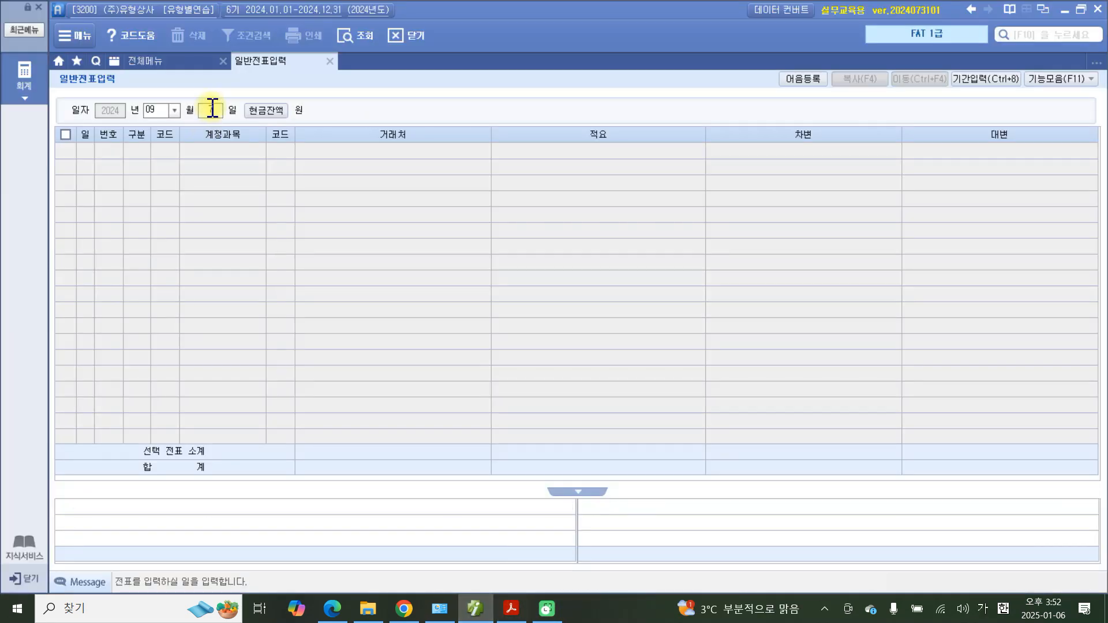
pyautogui.write('07')
pyautogui.press('Return')
pyautogui.write('1')
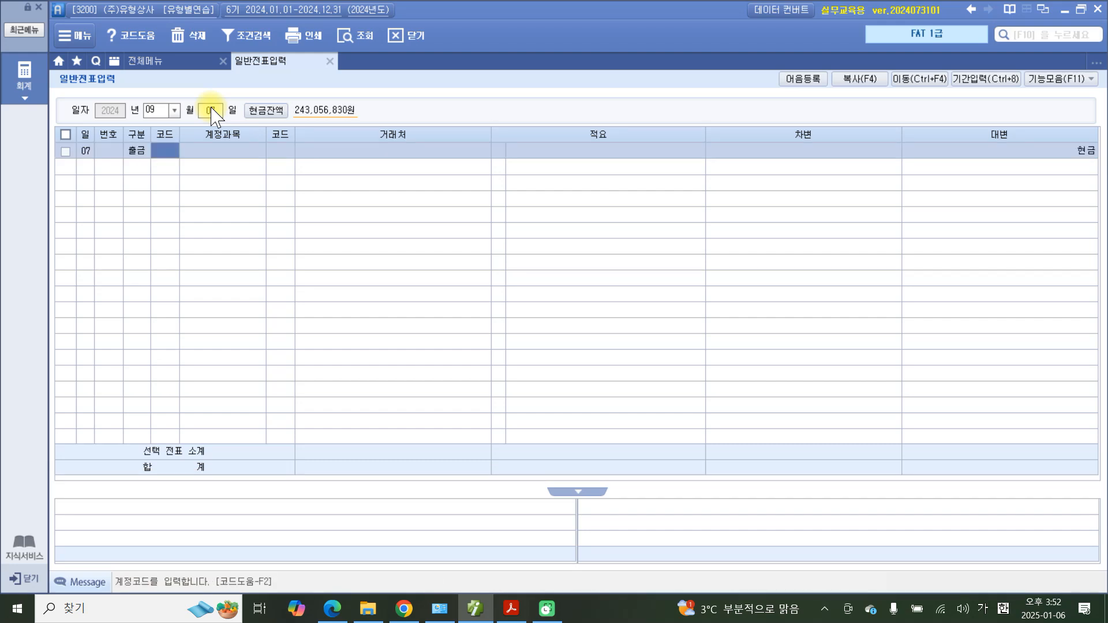
# Look up 접대 and assign account 813 접대비(기업업무추진비) to the 09월 07일 출금 line
pyautogui.write('접대')
pyautogui.press('Return')
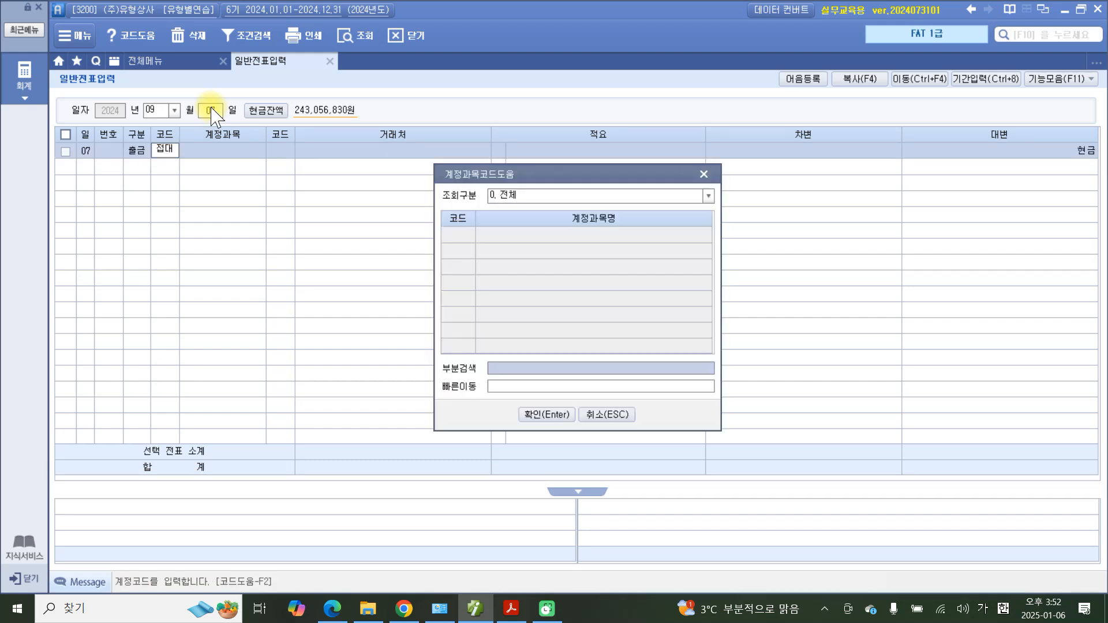
pyautogui.press('Down')
pyautogui.press('Down')
pyautogui.press('Down')
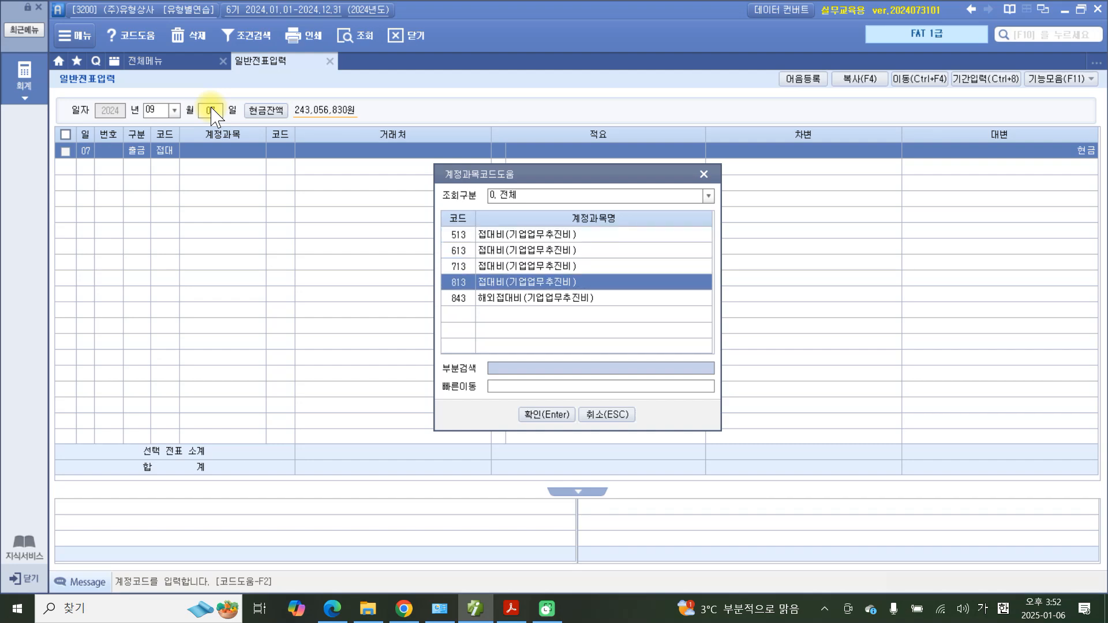
pyautogui.press('Return')
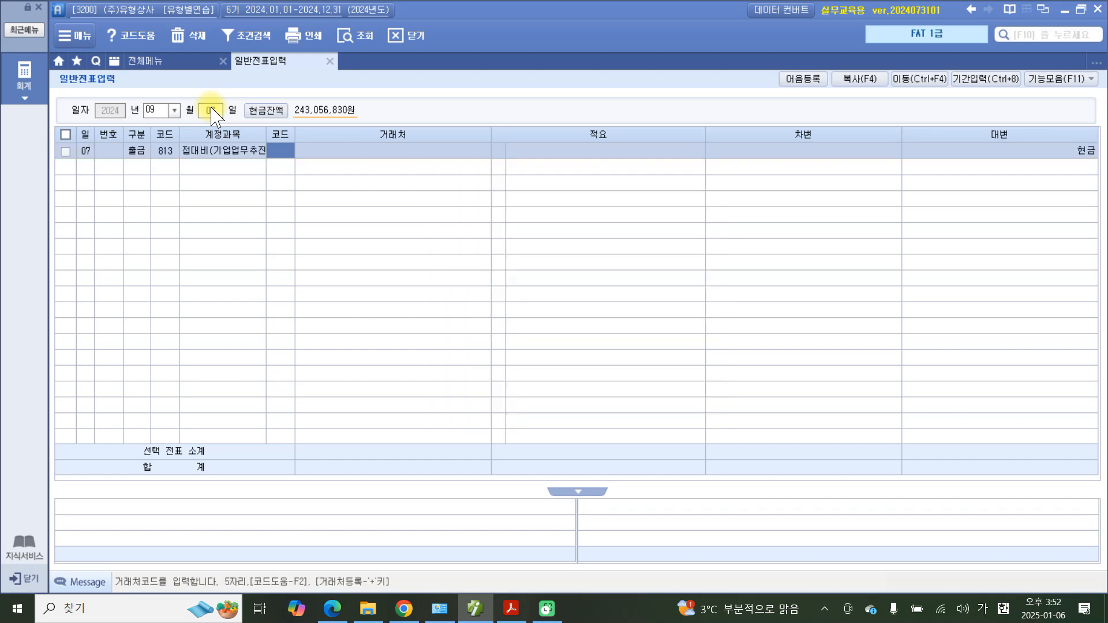
# Enter 경기상사 as the 거래처 name on the 09월 07일 접대비 line, leaving the 거래처 code blank
pyautogui.press('Return')
pyautogui.press('Return')
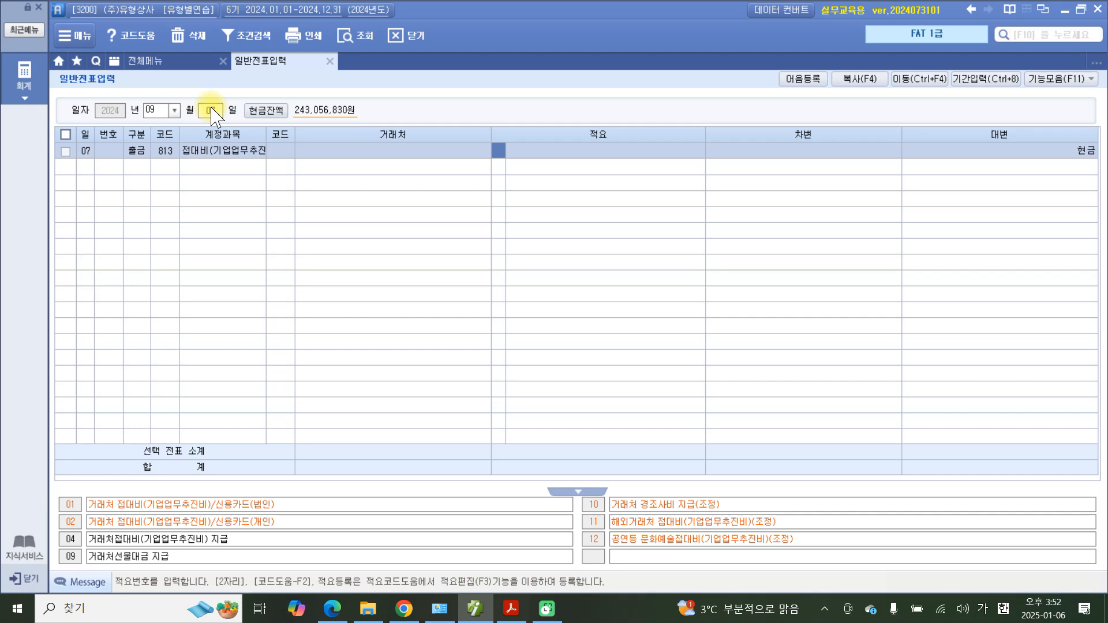
pyautogui.press('Left')
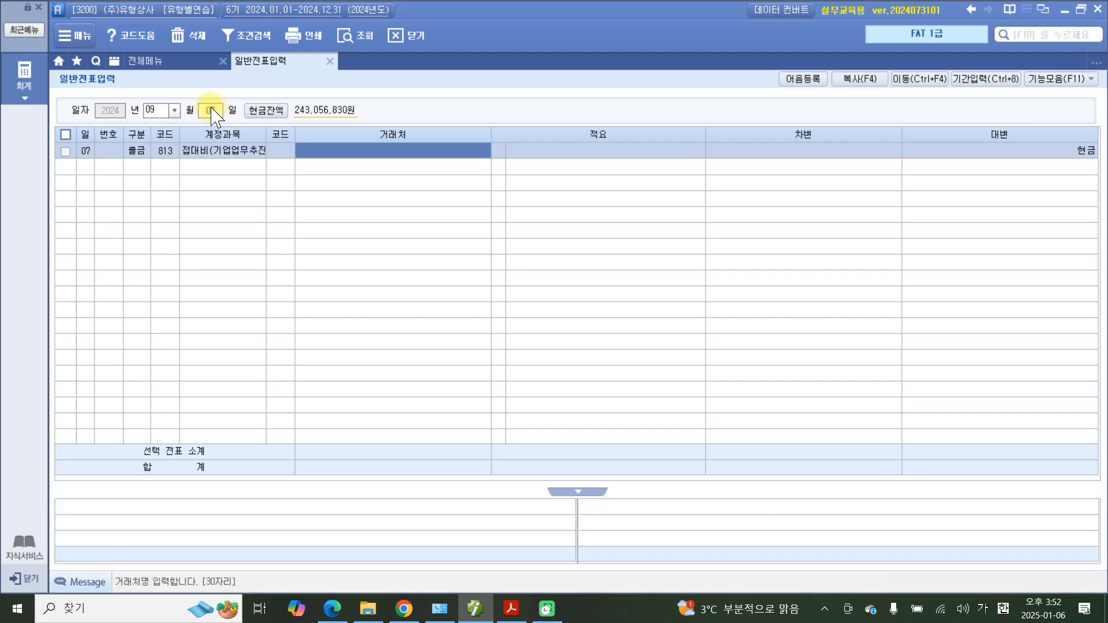
pyautogui.write('경기')
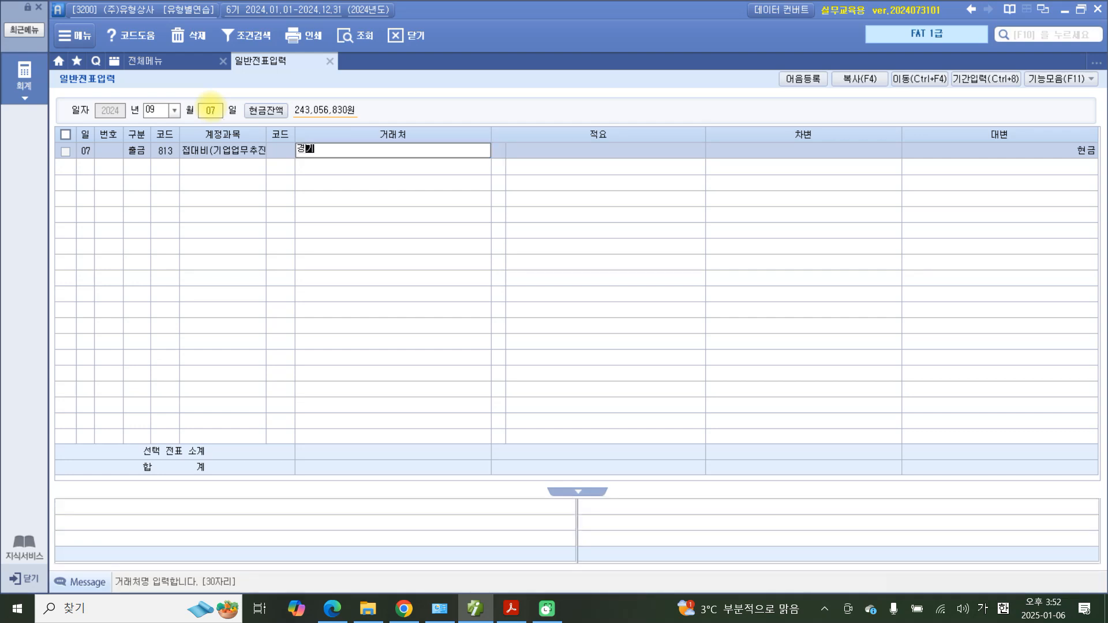
pyautogui.write('사상사')
pyautogui.press('Return')
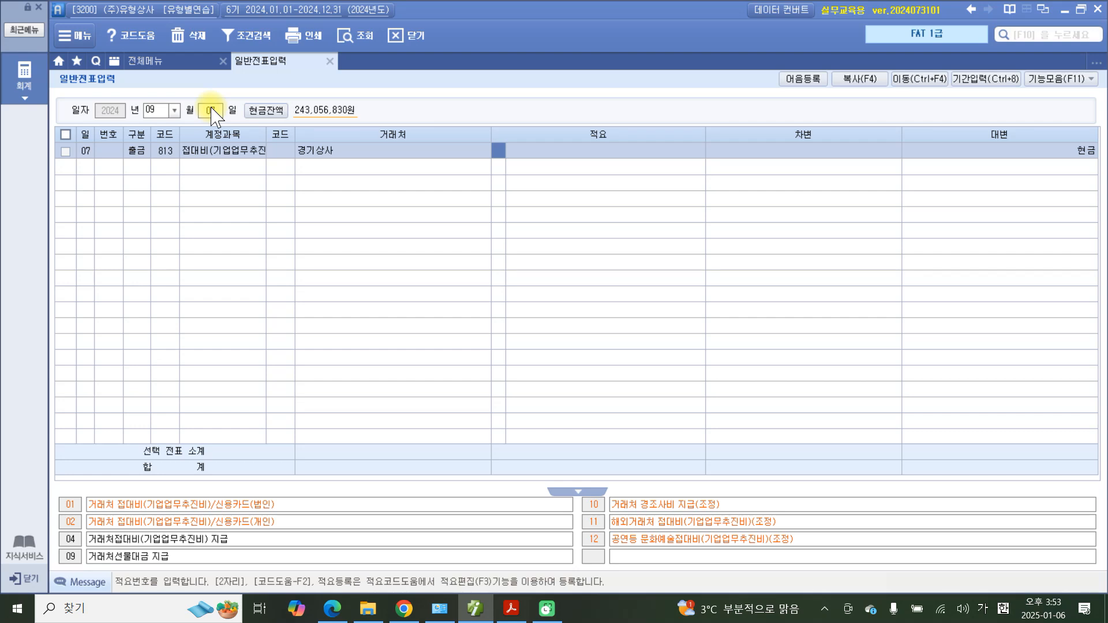
# Assign 적요 09 거래처선물대금 지급 to the 09월 07일 접대비 line and set its 차변 amount to 80,000
pyautogui.write('9')
pyautogui.press('Return')
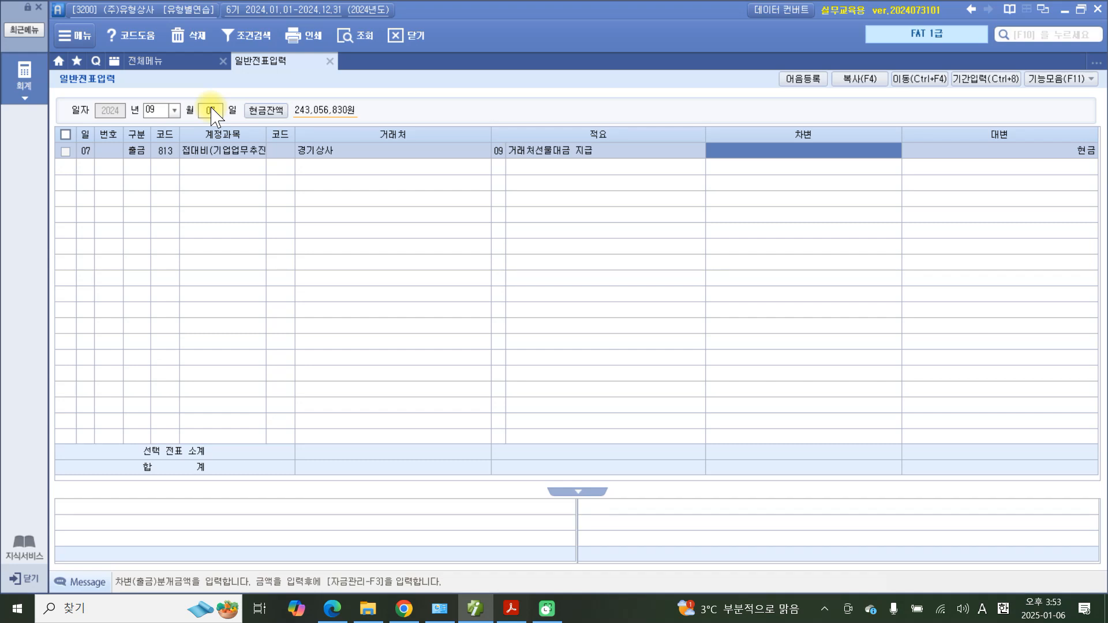
pyautogui.write('800000')
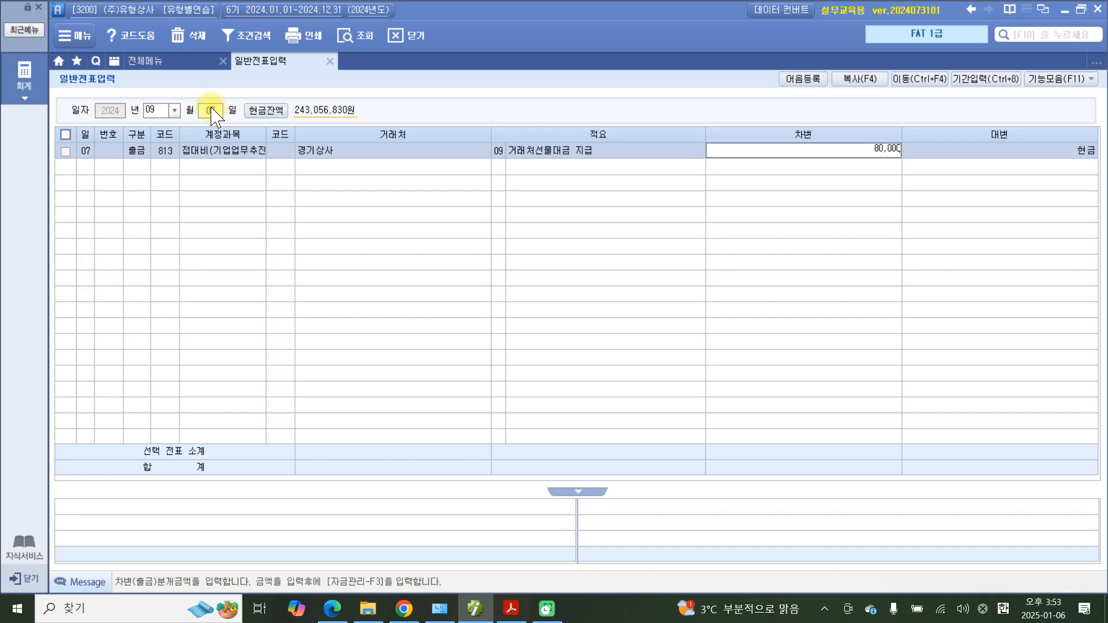
pyautogui.press('Return')
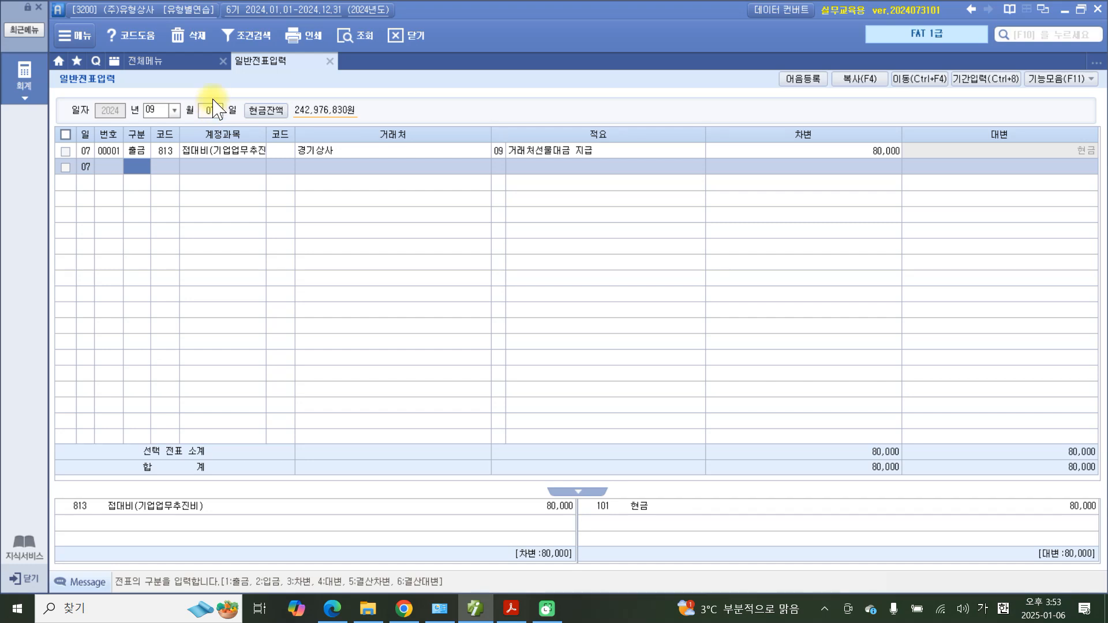
pyautogui.click(844, 148)
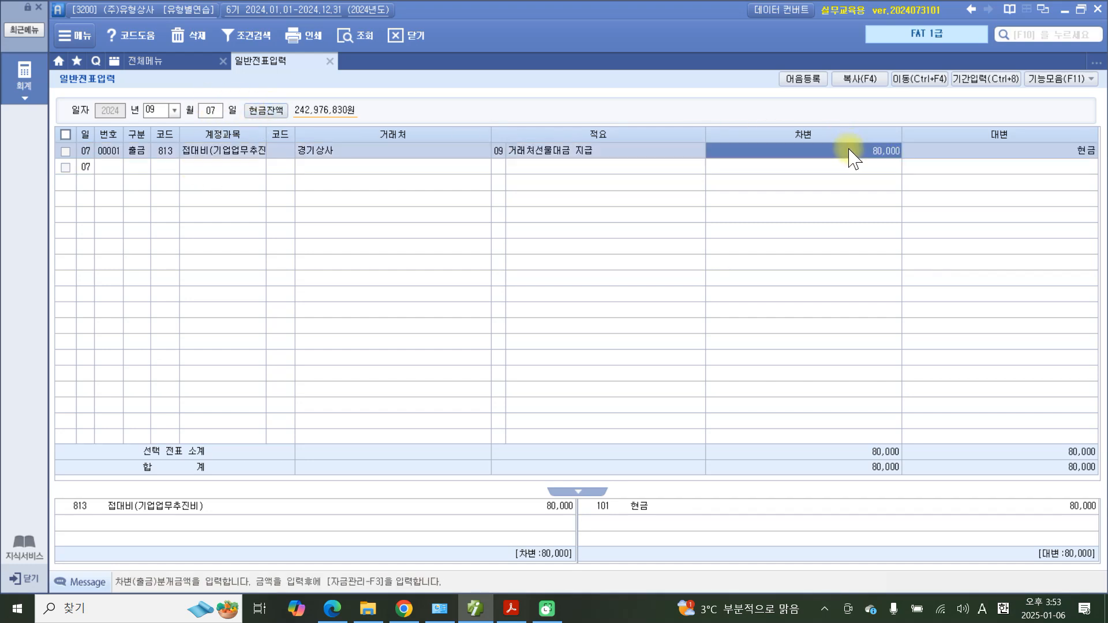
# Switch to the problem PDF in Acrobat and highlight 거래처 직원과 함께 식사를 in the 09월 08일 transaction
pyautogui.click(511, 610)
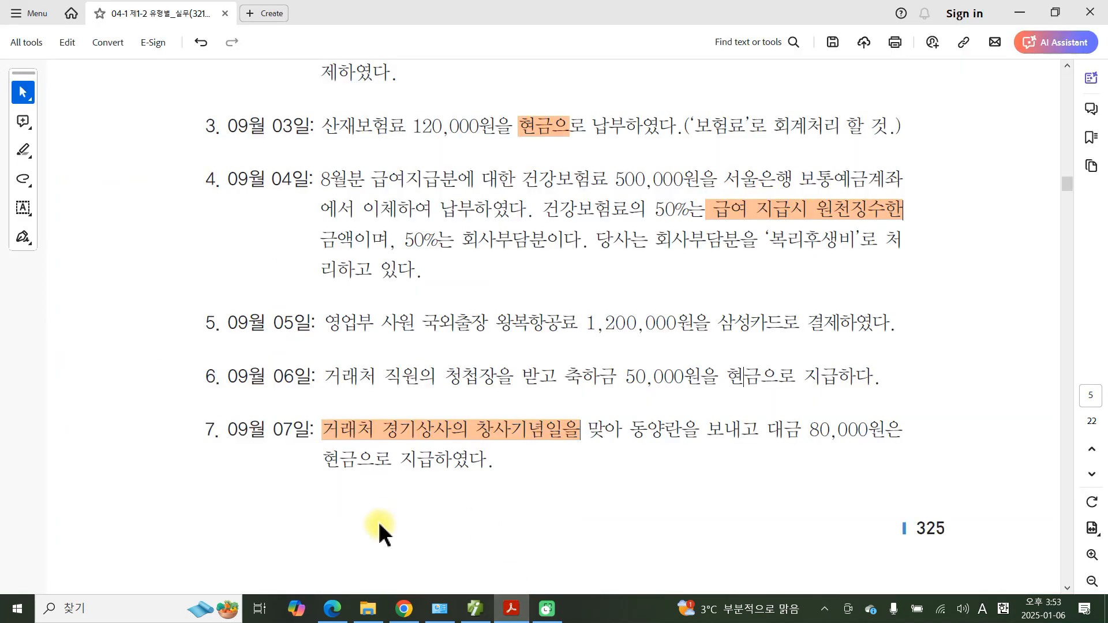
pyautogui.scroll(-5, 349, 497)
pyautogui.scroll(-5, 349, 492)
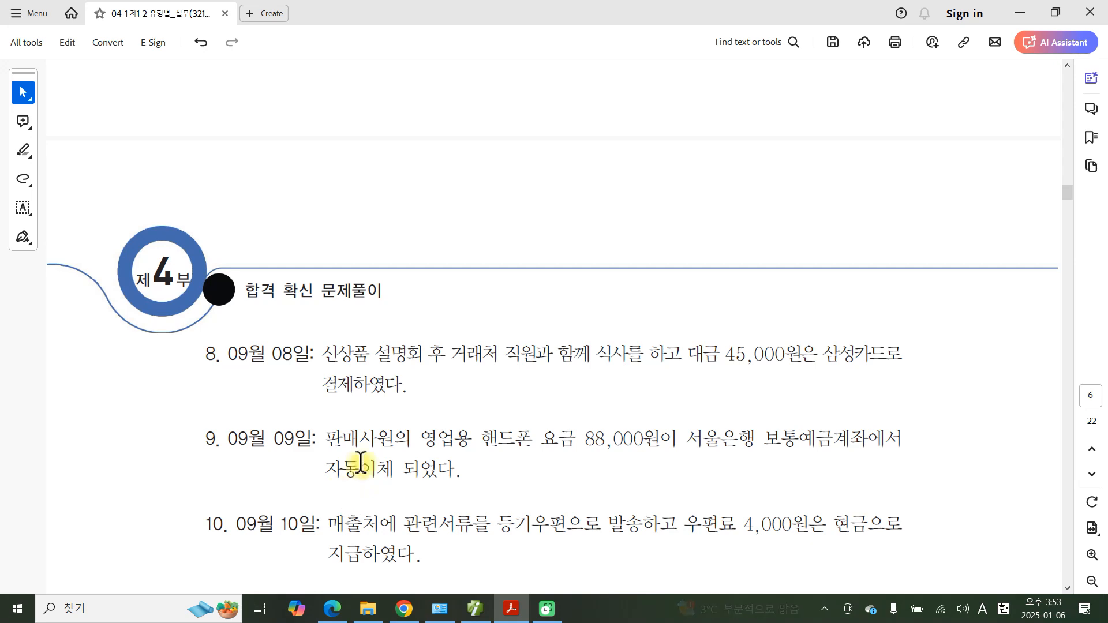
pyautogui.scroll(-2, 270, 433)
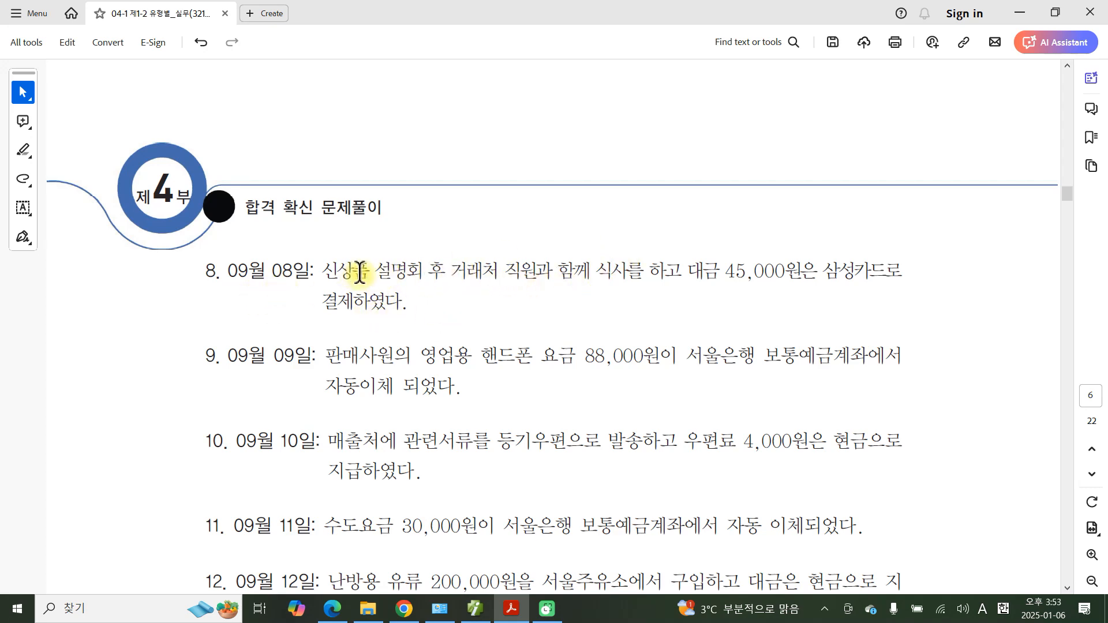
pyautogui.moveTo(450, 272); pyautogui.dragTo(580, 272)
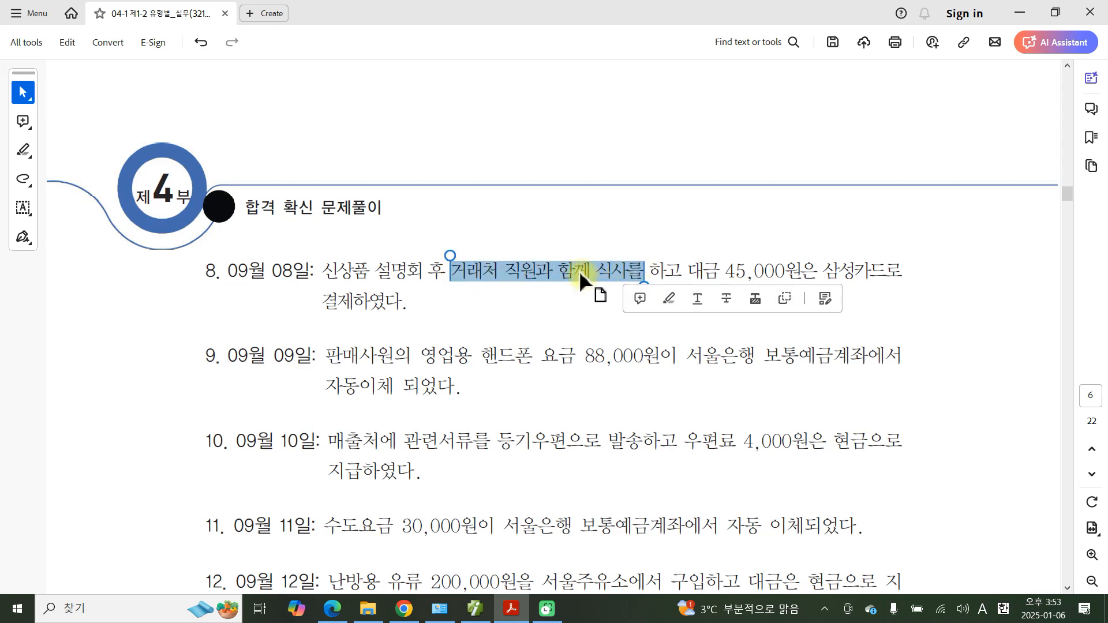
pyautogui.click(670, 304)
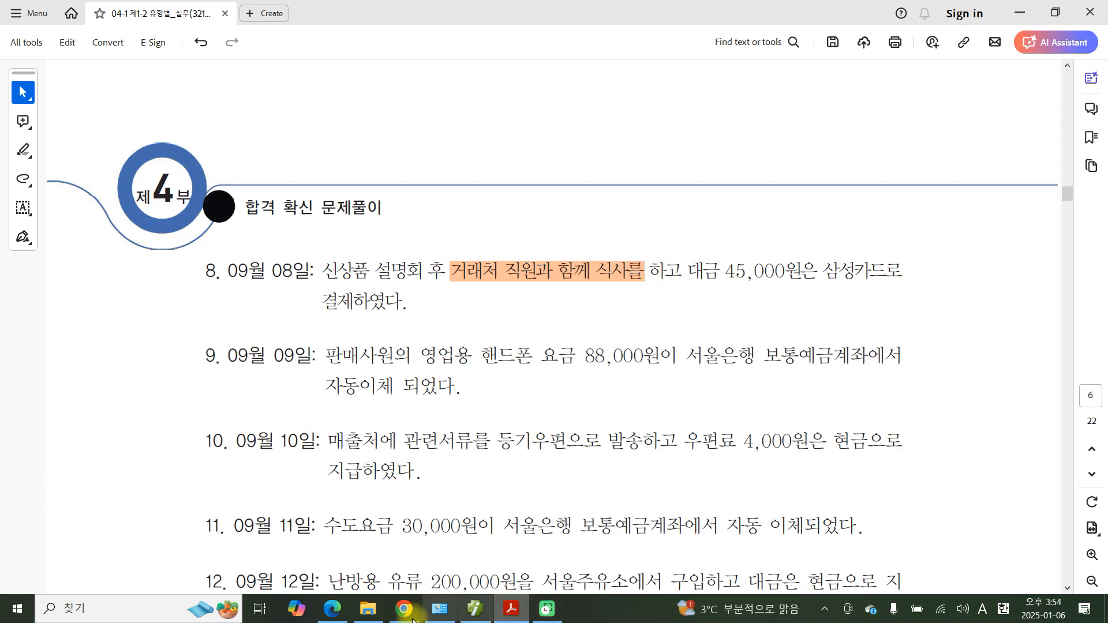
# Return to Smart A, set the voucher date to 09월 08일 and start a 차변 line
pyautogui.click(475, 611)
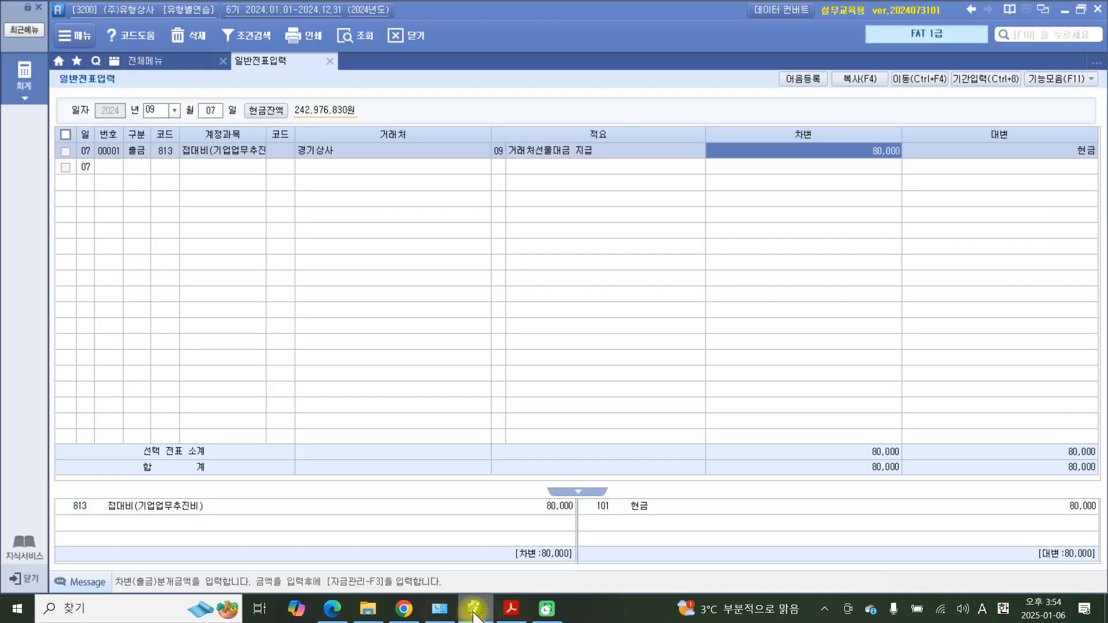
pyautogui.click(209, 113)
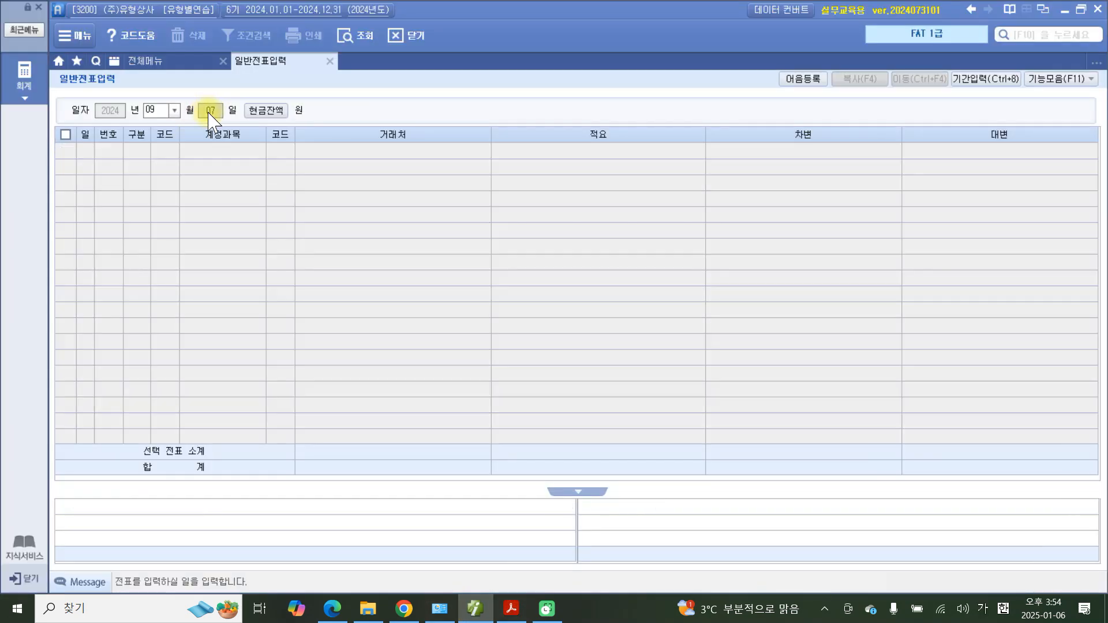
pyautogui.write('08')
pyautogui.press('Return')
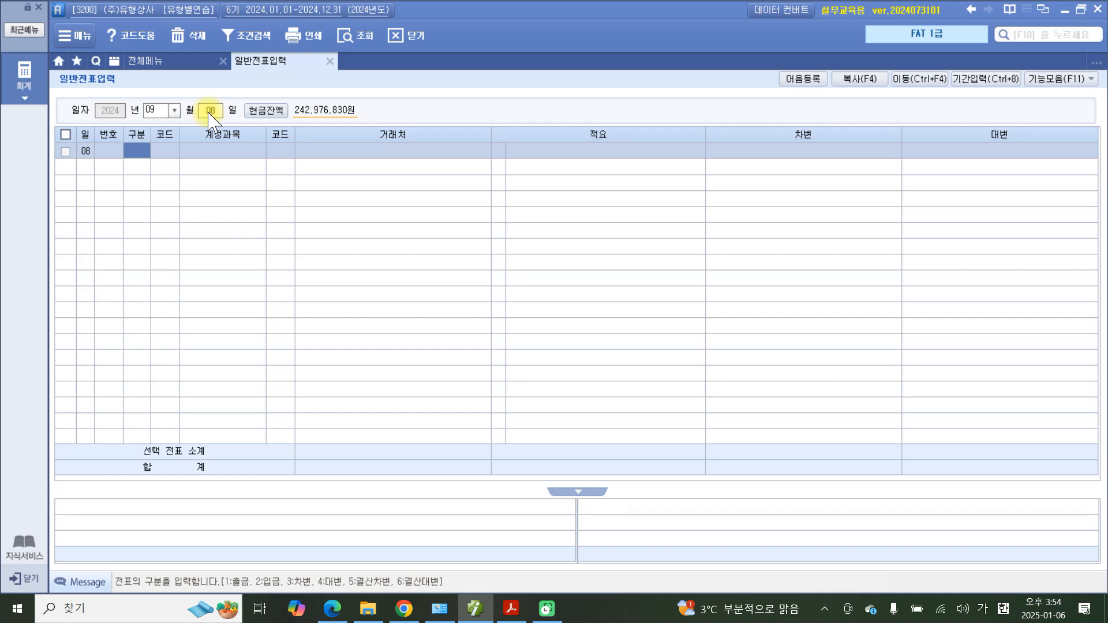
pyautogui.write('3')
pyautogui.press('Return')
# Look up 접대 and assign account 813 접대비(기업업무추진비) to the 09월 08일 차변 line
pyautogui.write('접대')
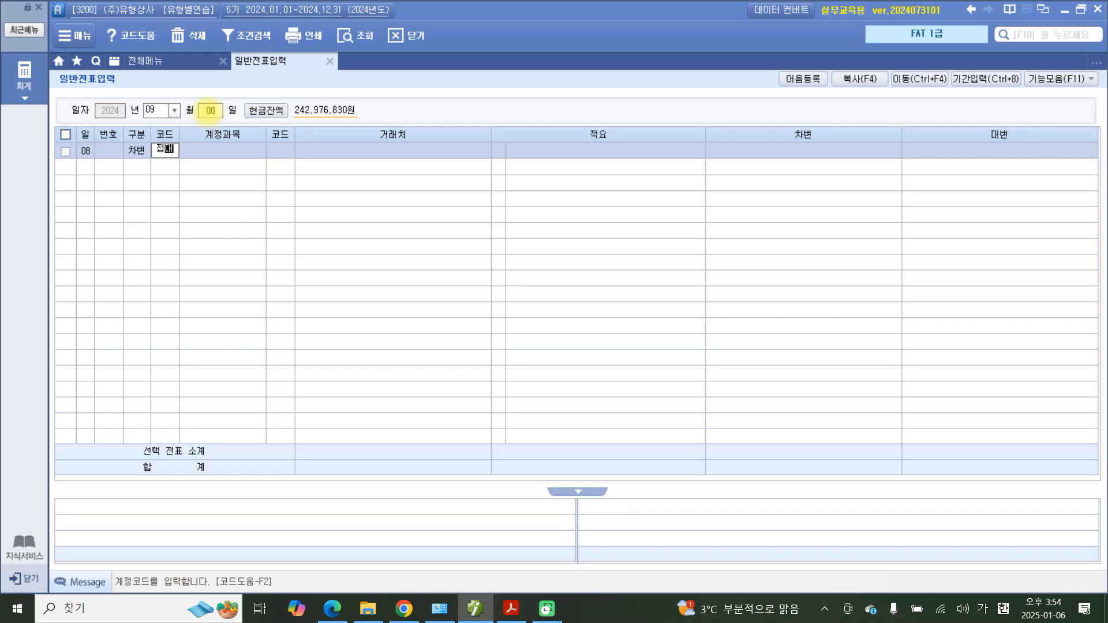
pyautogui.press('Return')
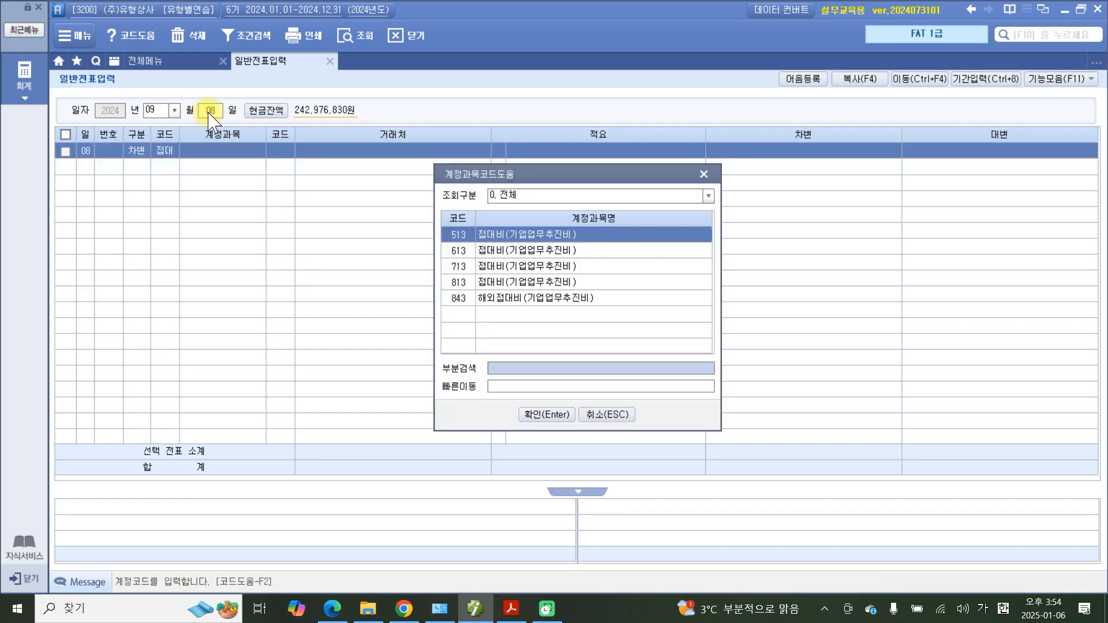
pyautogui.press('Down')
pyautogui.press('Down')
pyautogui.press('Down')
pyautogui.press('Return')
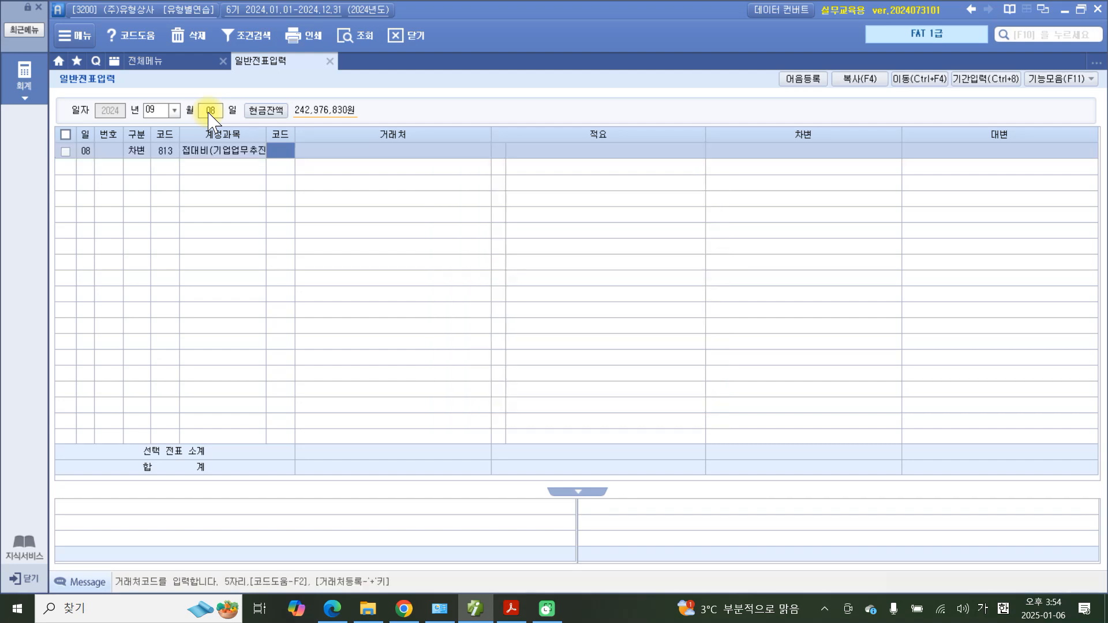
# Without a 거래처, assign 적요 01 거래처 접대비(기업업무추진비)/신용카드(법인) to the 접대비 line and set its 차변 amount to 45,000
pyautogui.press('Return')
pyautogui.press('Return')
pyautogui.press('Return')
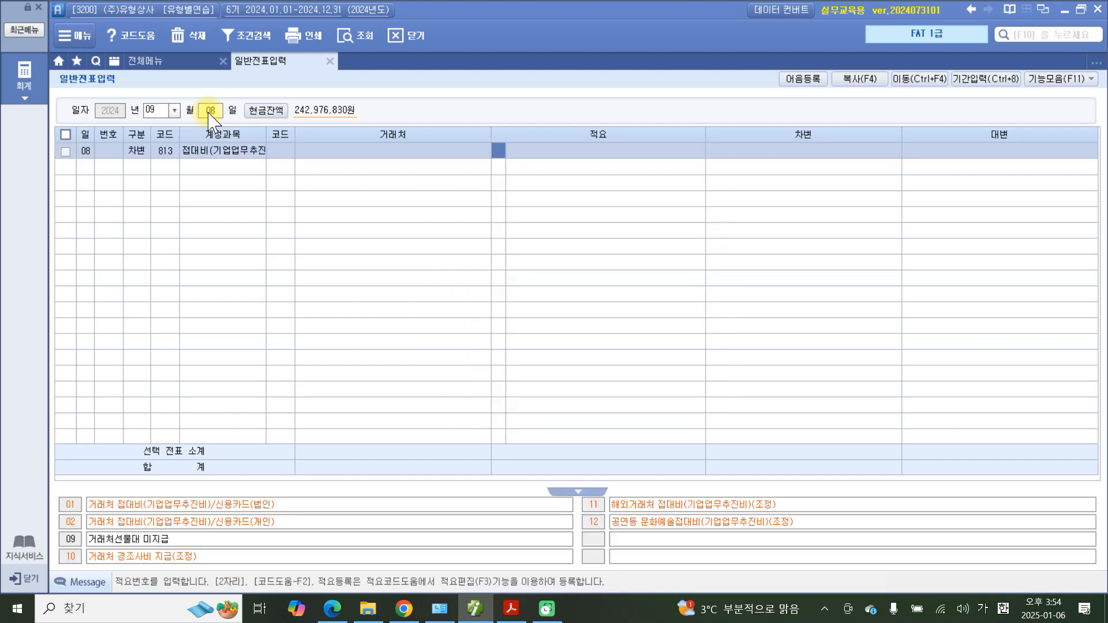
pyautogui.press('Left')
pyautogui.write('1')
pyautogui.press('Return')
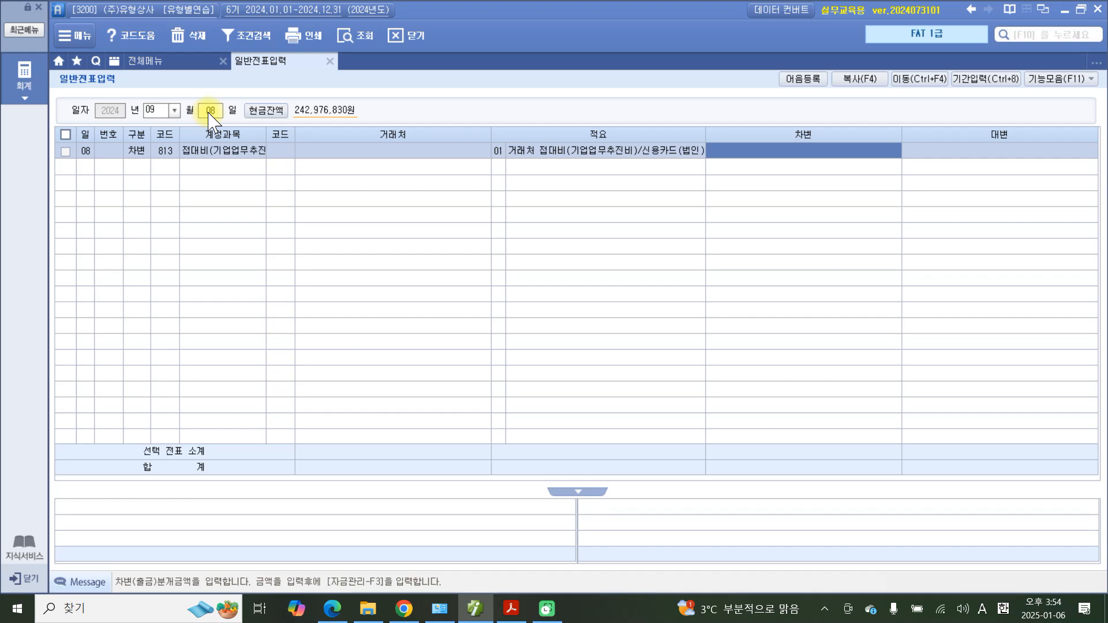
pyautogui.write('45')
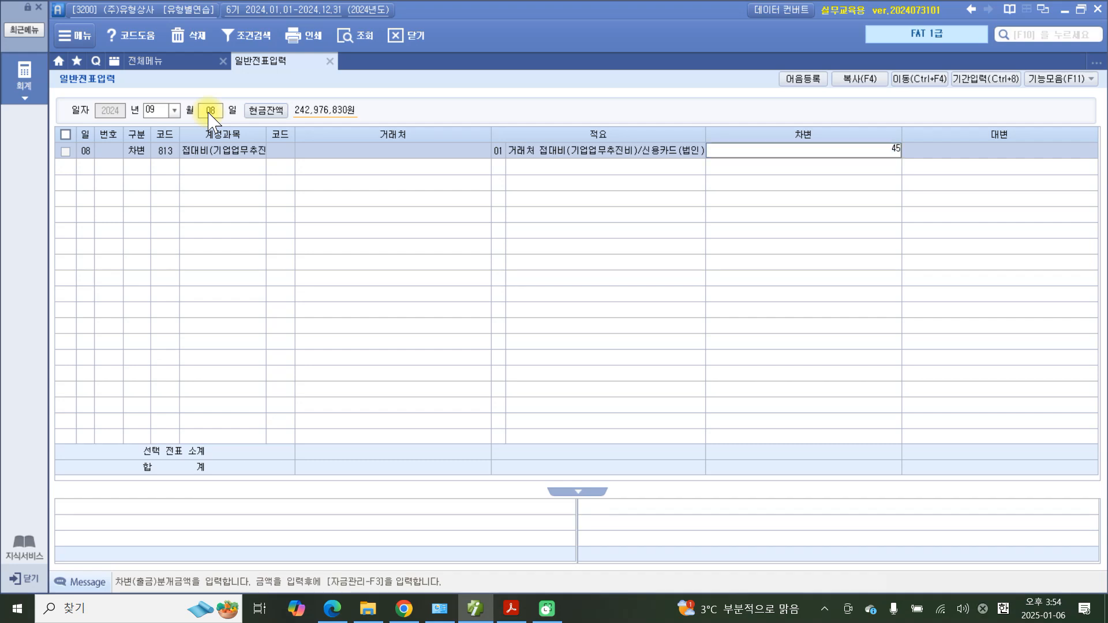
pyautogui.write(',000')
pyautogui.press('Return')
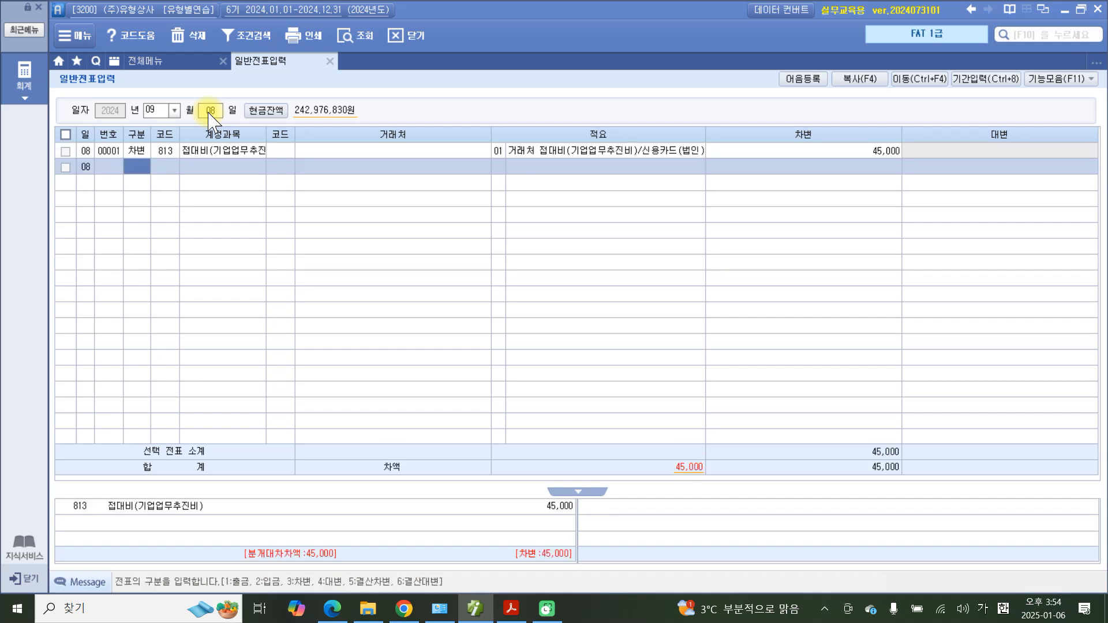
# Add a 대변 line with account 253 미지급금 and look up 삼성 to assign 99601 삼성카드 as its 거래처
pyautogui.write('4')
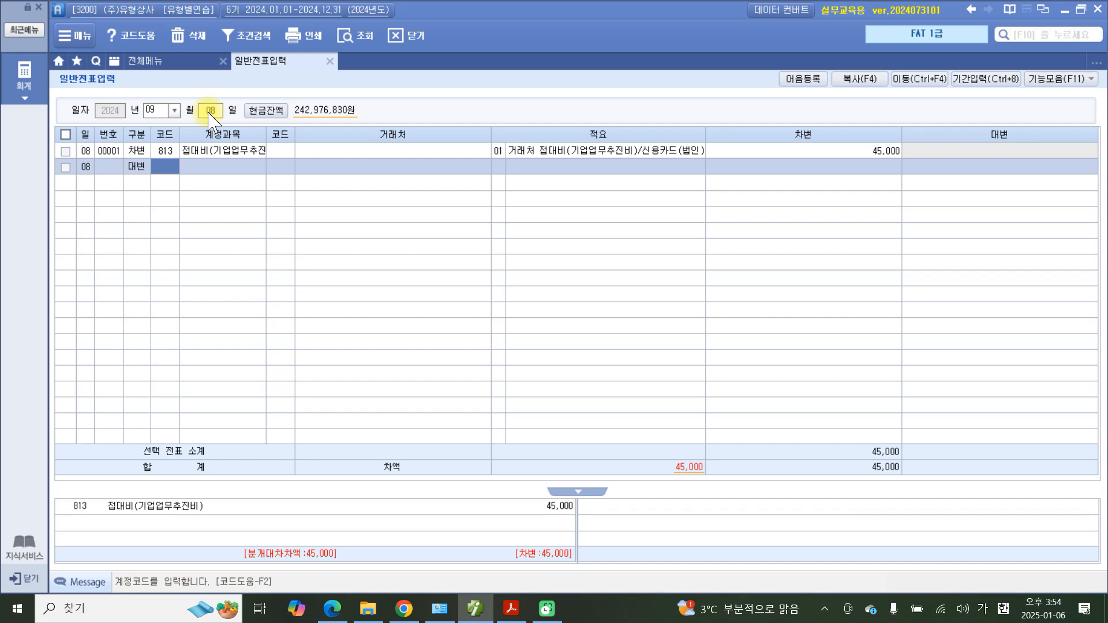
pyautogui.write('253')
pyautogui.press('Return')
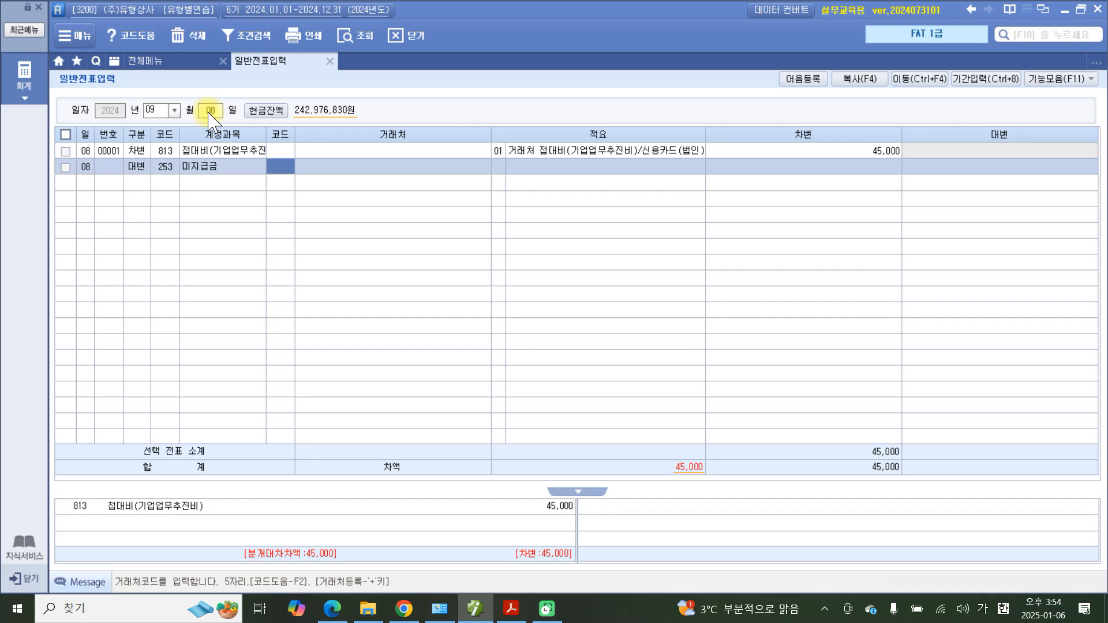
pyautogui.write('삼성')
pyautogui.press('Return')
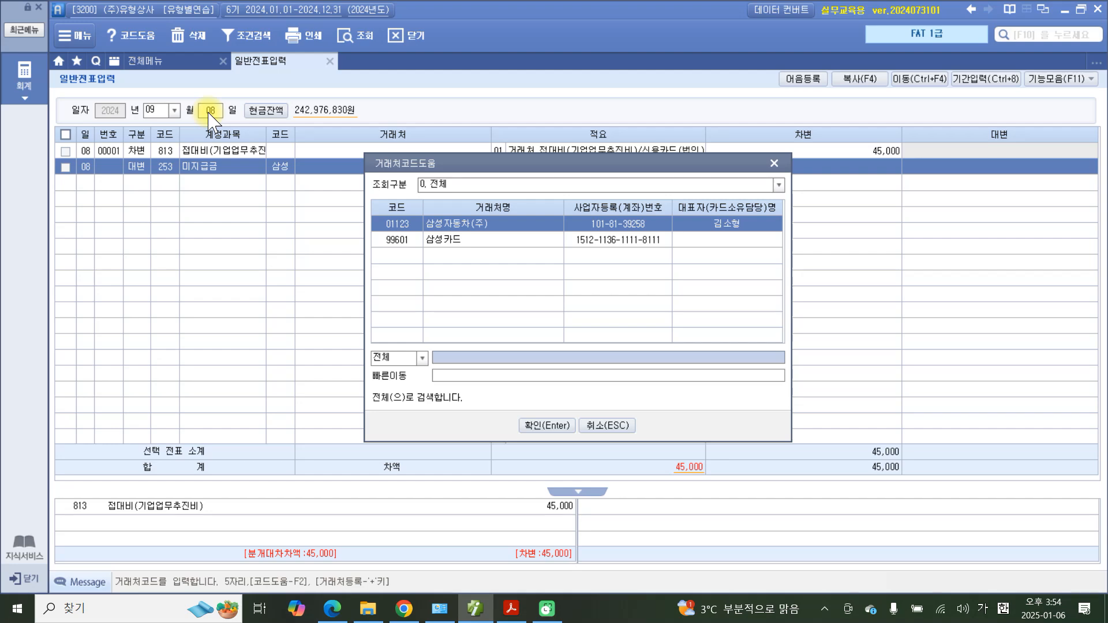
pyautogui.press('Down')
pyautogui.press('Return')
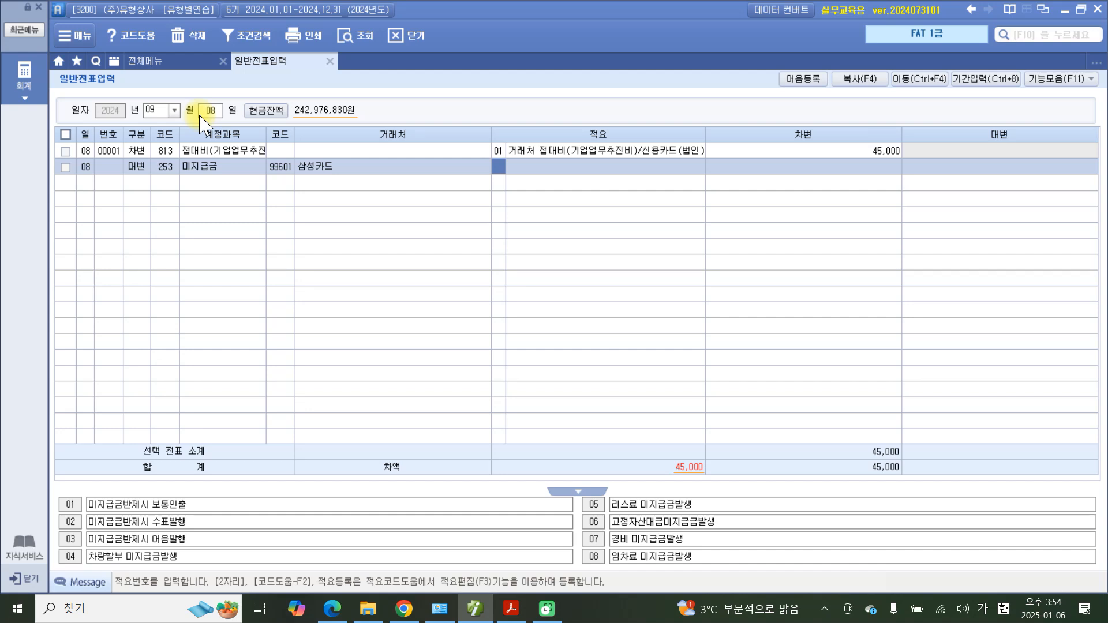
# Carry the previous line's 적요 over to the 미지급금 line and set its 대변 amount to 45,000
pyautogui.press('Return')
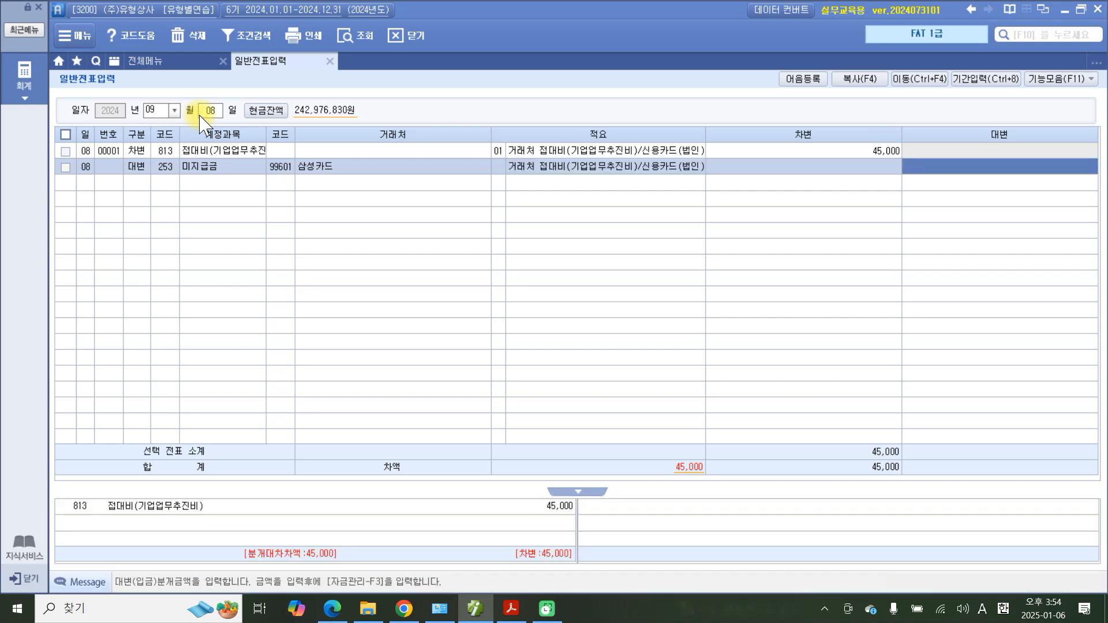
pyautogui.write('4')
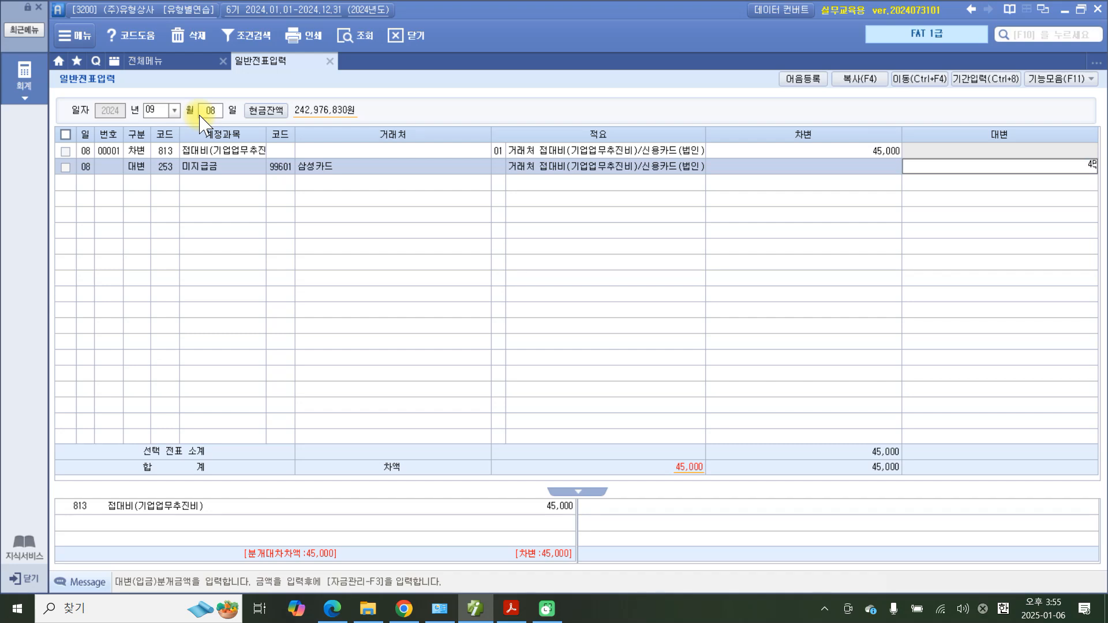
pyautogui.write('5,000')
pyautogui.press('Return')
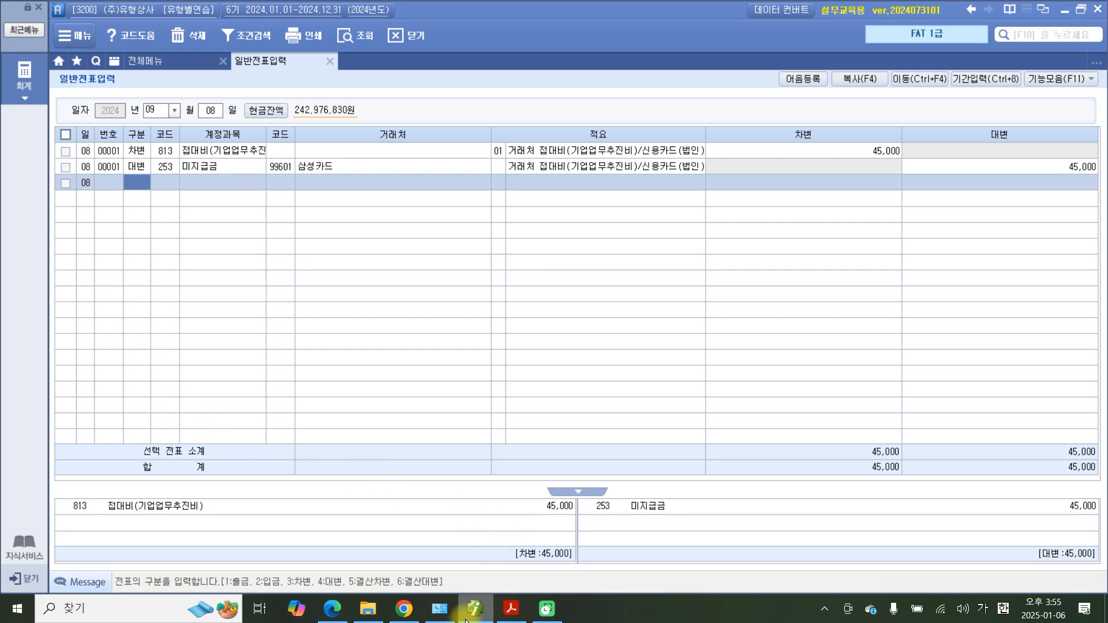
# Switch to the problem PDF in Acrobat and read transaction 9 (09월 09일) for its expense type, amount and payment account
pyautogui.click(516, 613)
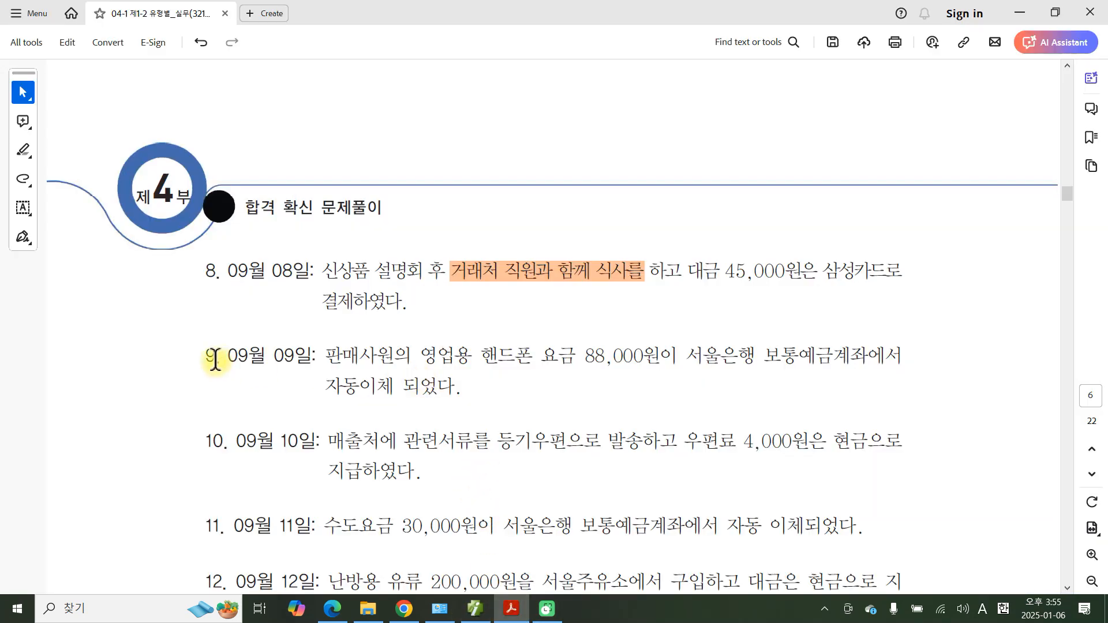
pyautogui.moveTo(205, 356); pyautogui.dragTo(213, 360)
pyautogui.rightClick(213, 360)
pyautogui.click(249, 391)
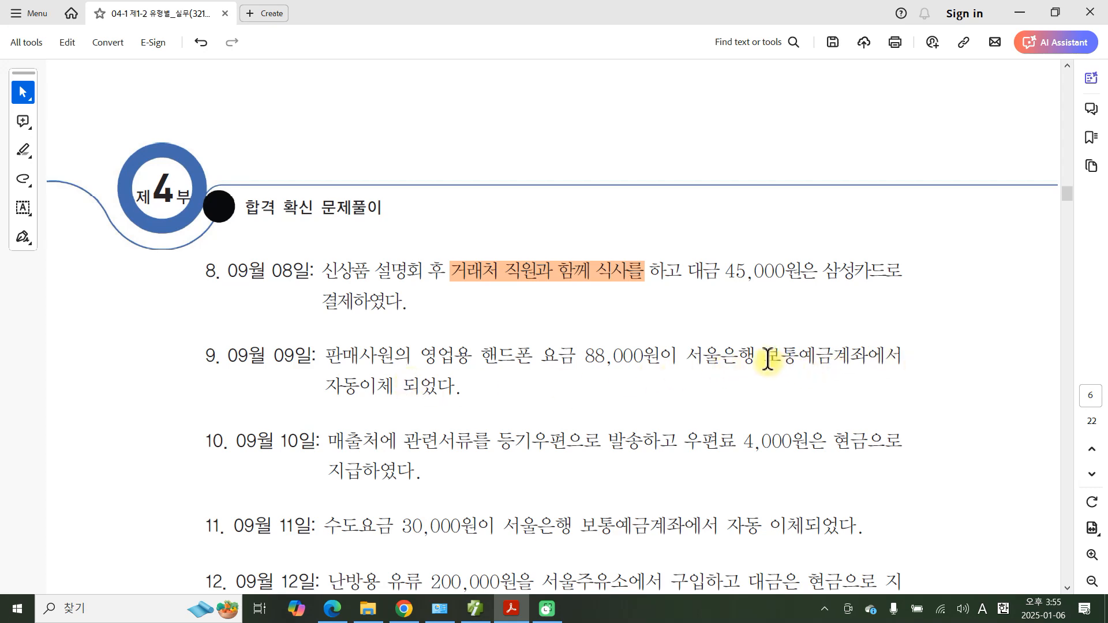
pyautogui.moveTo(763, 357); pyautogui.dragTo(835, 355)
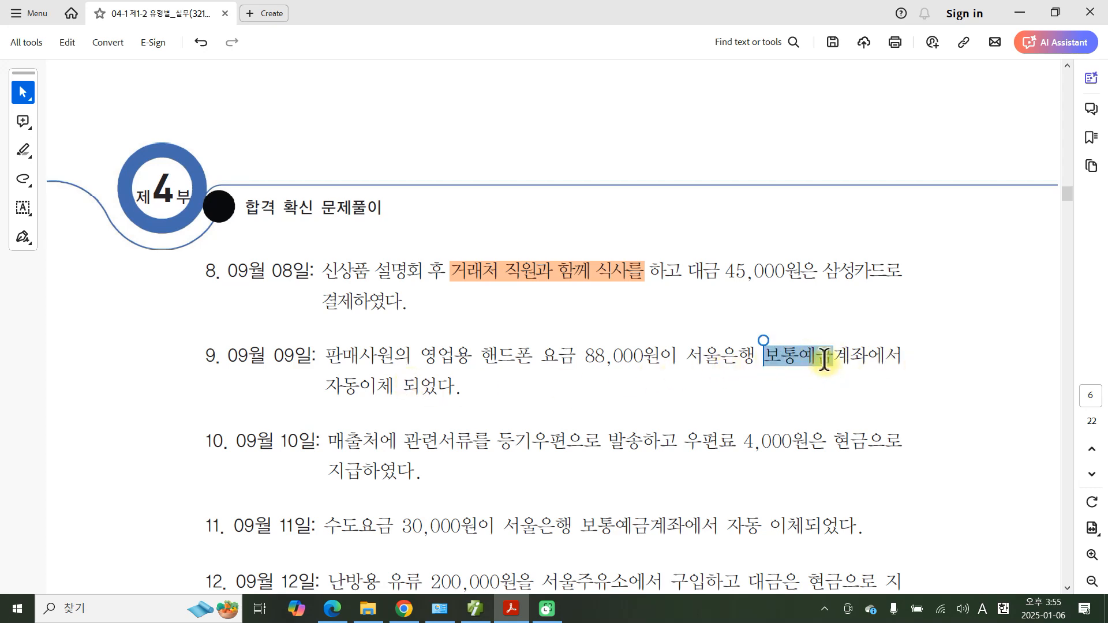
pyautogui.rightClick(825, 359)
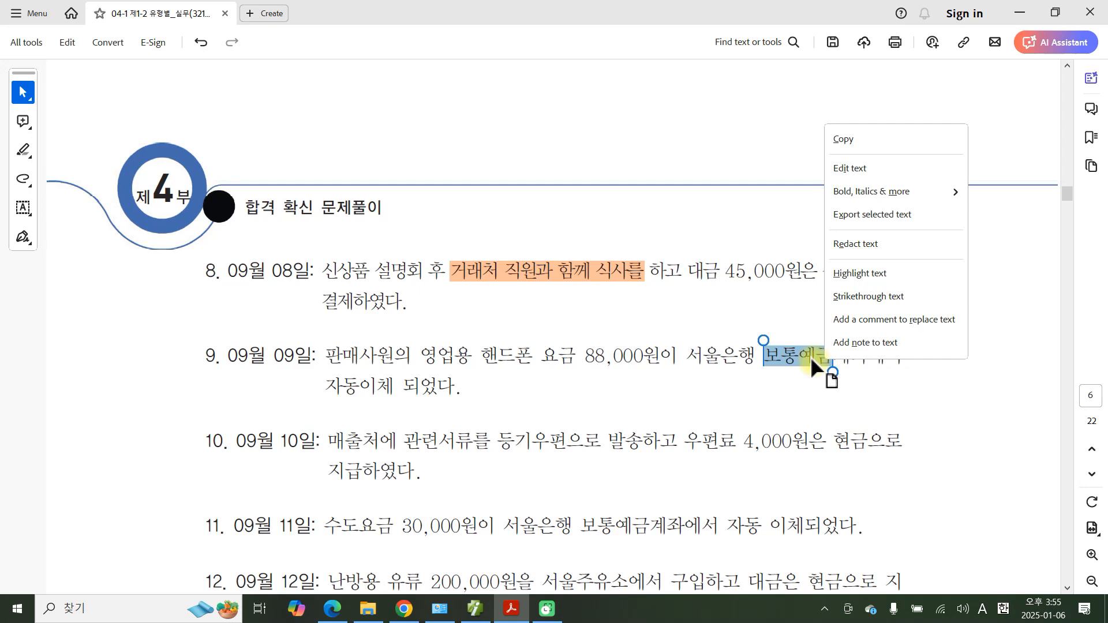
pyautogui.rightClick(811, 356)
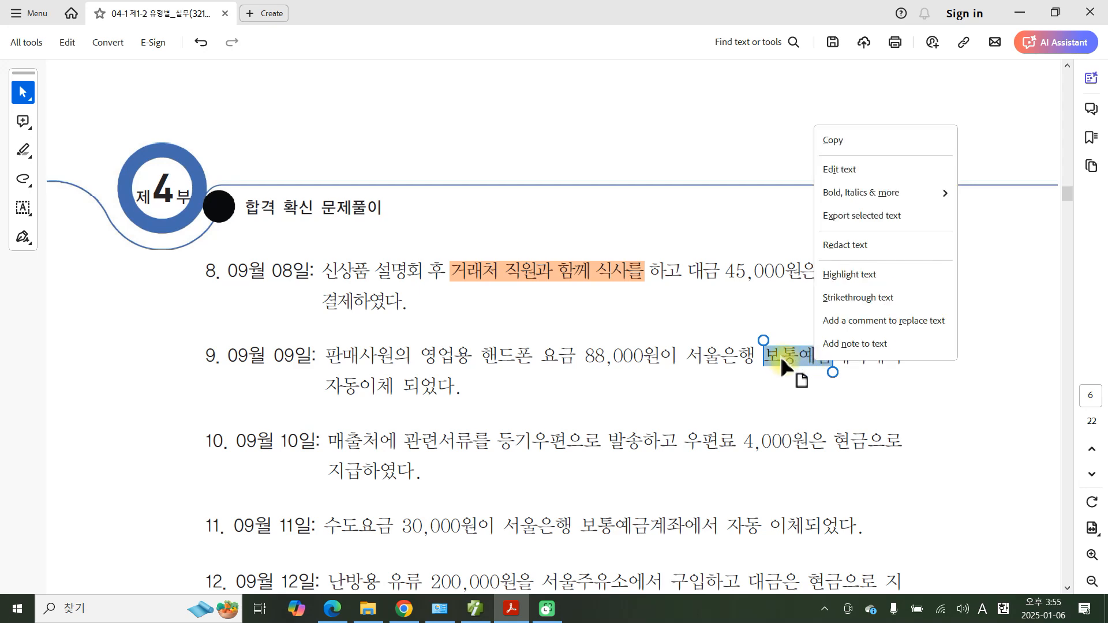
pyautogui.click(782, 359)
pyautogui.click(781, 359)
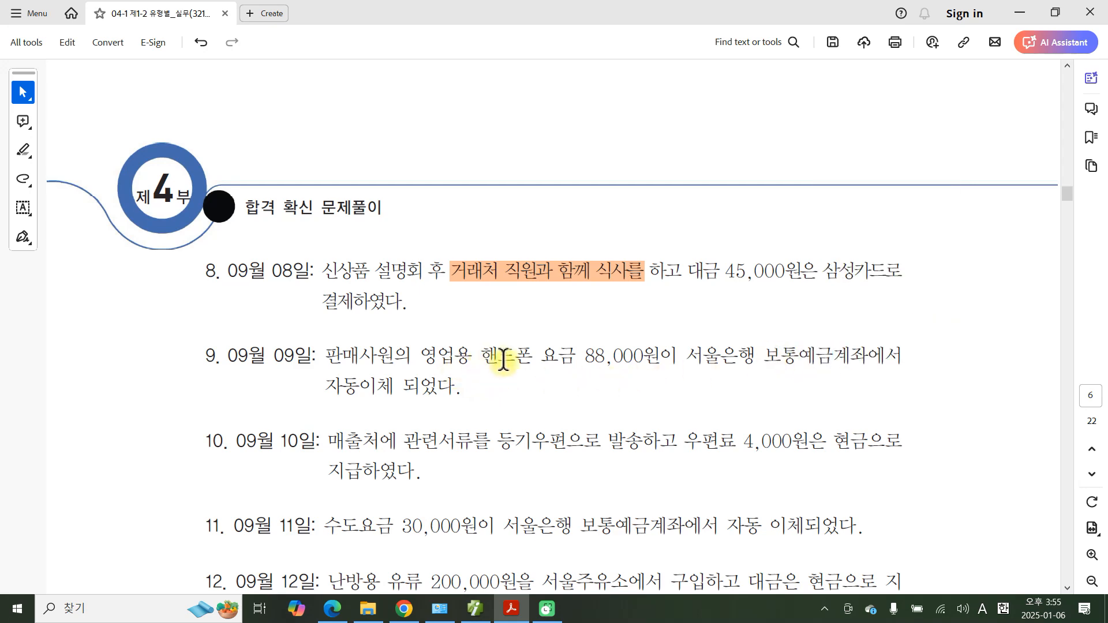
pyautogui.moveTo(575, 358); pyautogui.dragTo(396, 364)
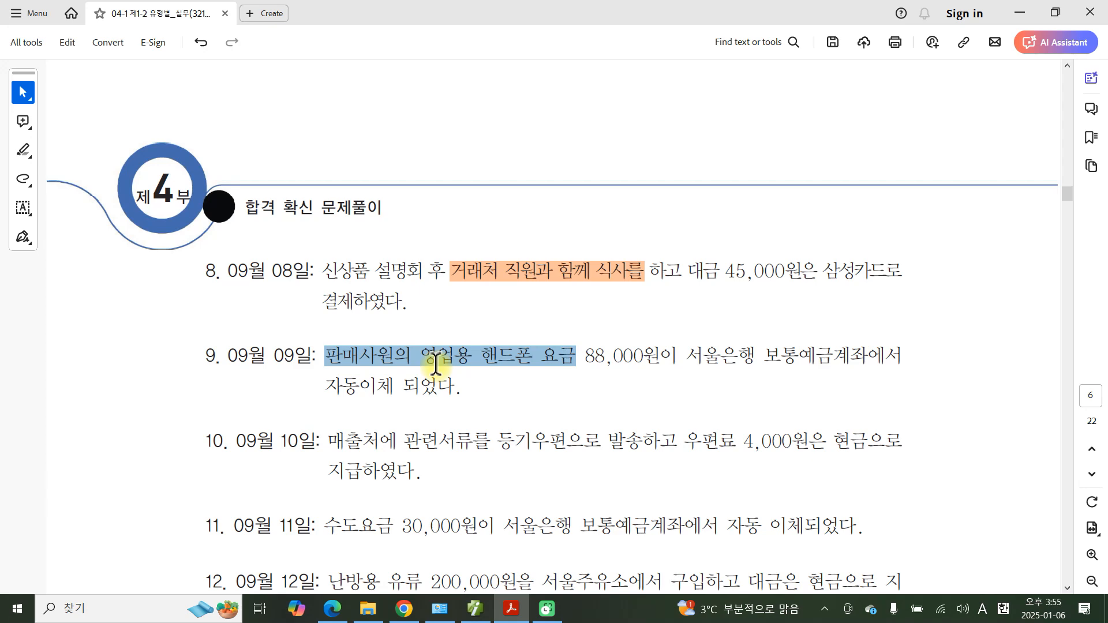
pyautogui.rightClick(412, 357)
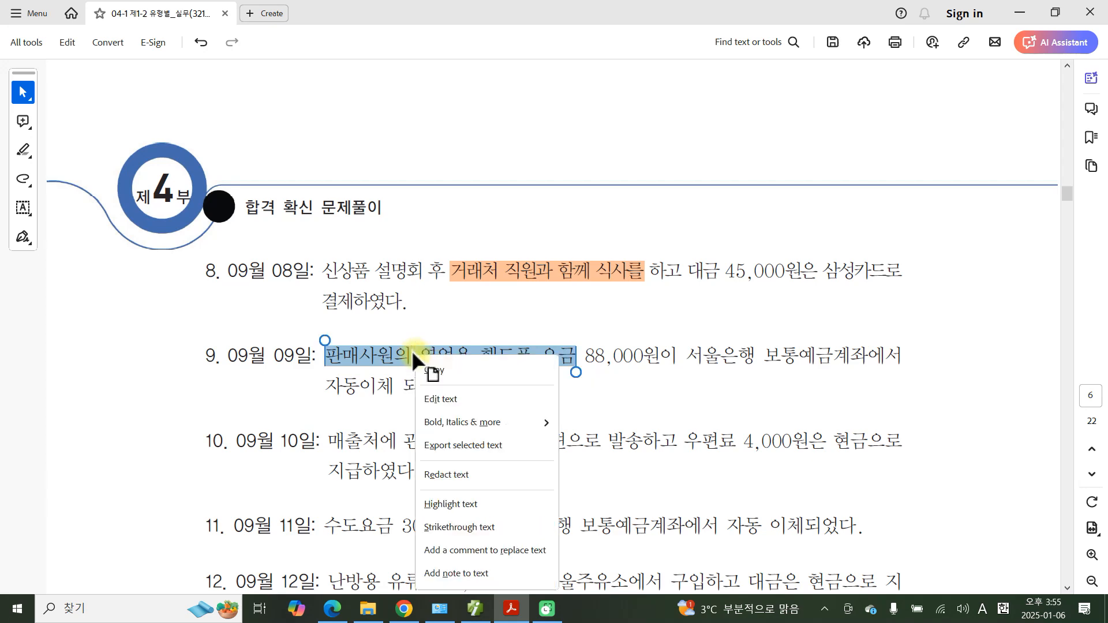
pyautogui.rightClick(410, 356)
pyautogui.click(430, 373)
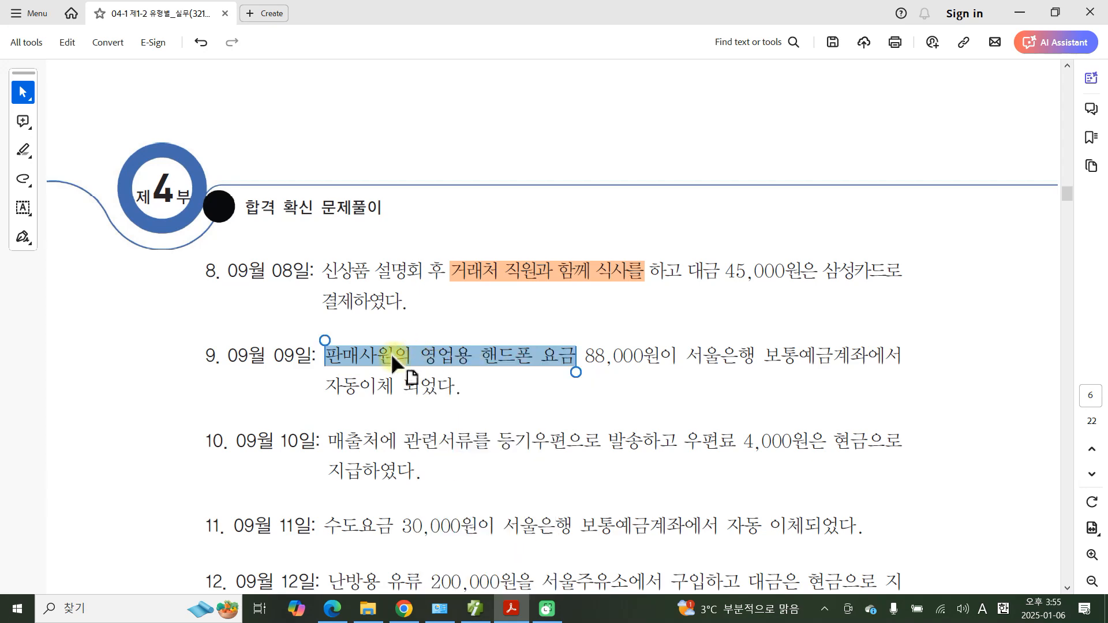
pyautogui.click(396, 358)
pyautogui.moveTo(326, 359); pyautogui.dragTo(536, 362)
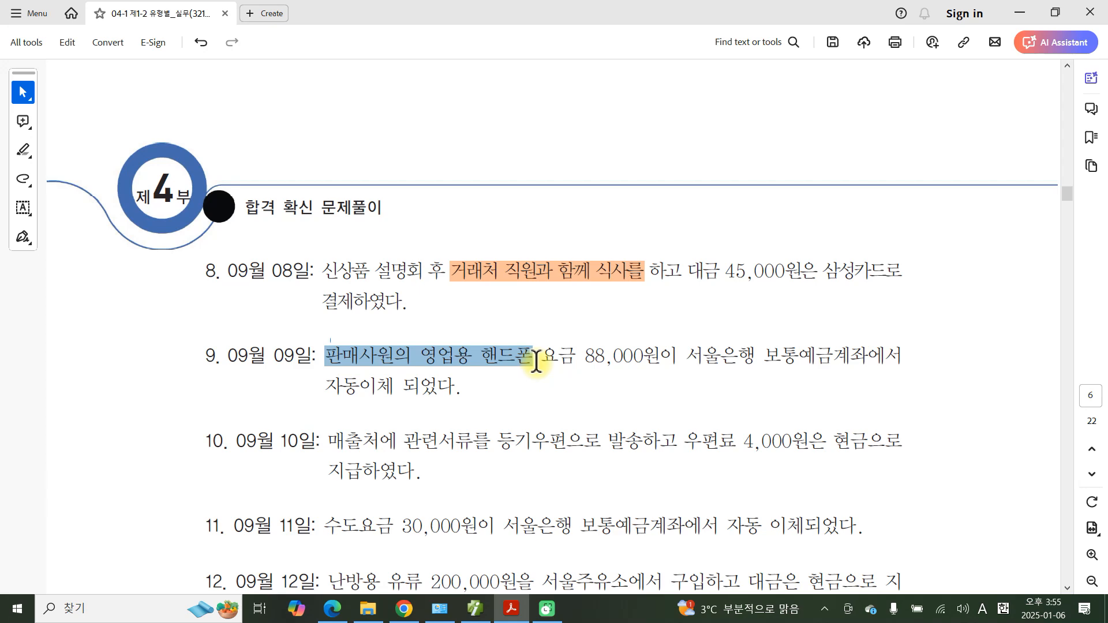
pyautogui.click(606, 356)
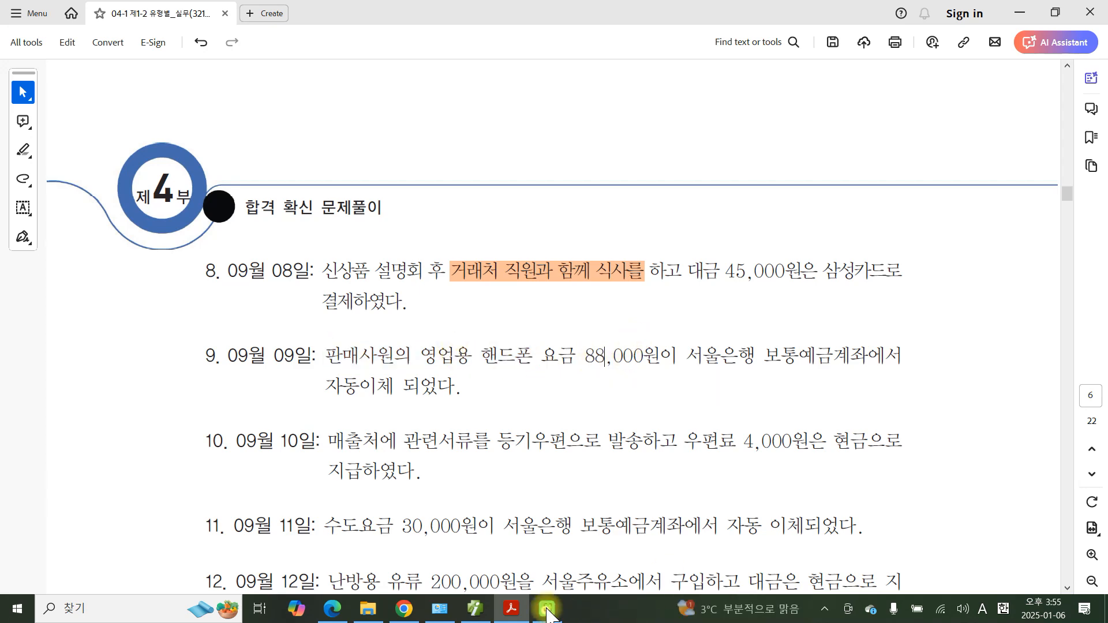
# Return to Smart A, set the voucher day to 09 and start a new 차변 line
pyautogui.click(475, 609)
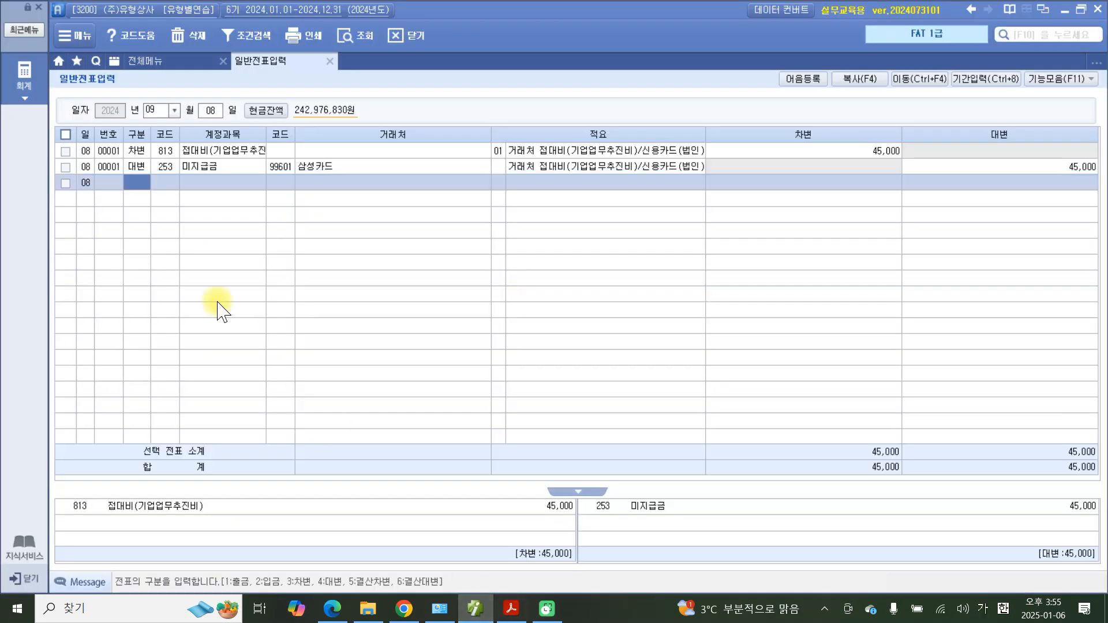
pyautogui.click(202, 111)
pyautogui.write('09')
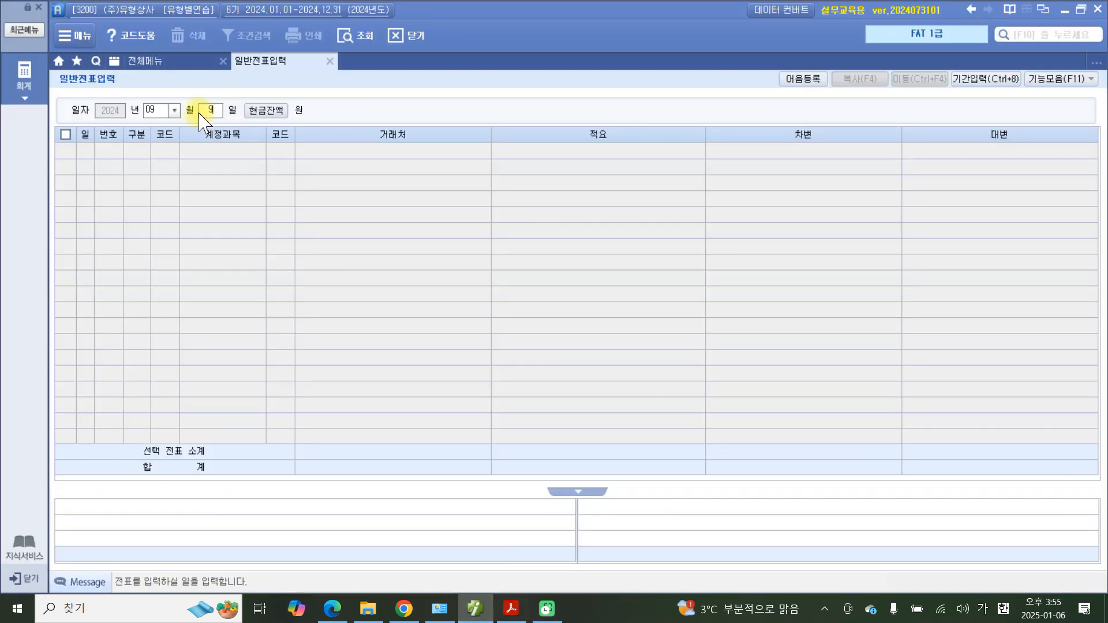
pyautogui.press('Return')
pyautogui.write('3')
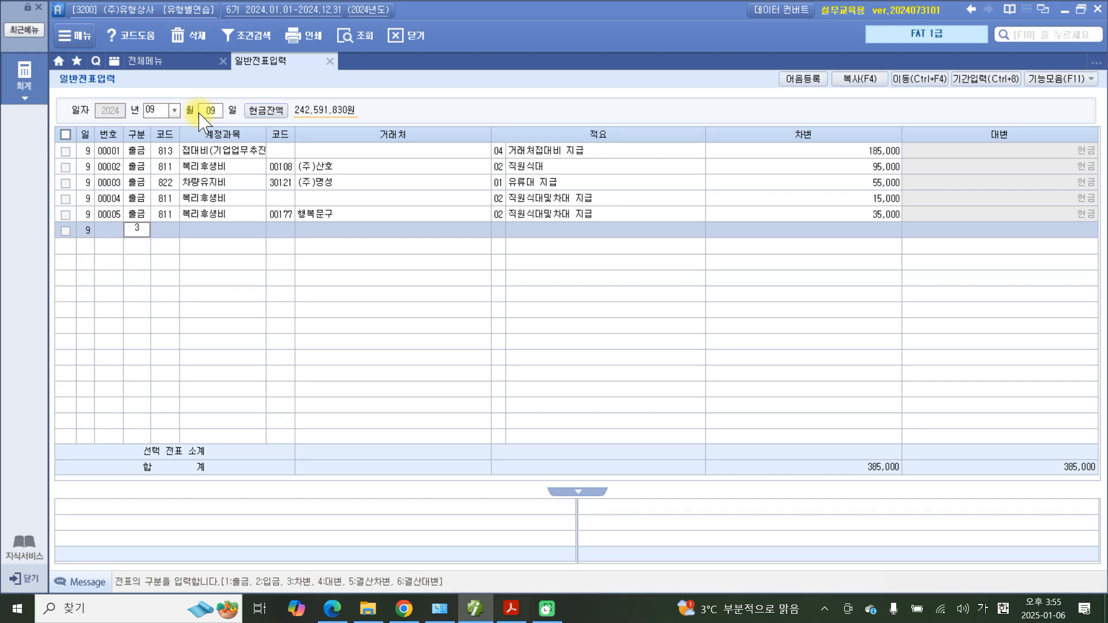
pyautogui.press('Return')
# Look up 통신 and assign account 814 통신비 to the 09월 09일 차변 line
pyautogui.write('통신')
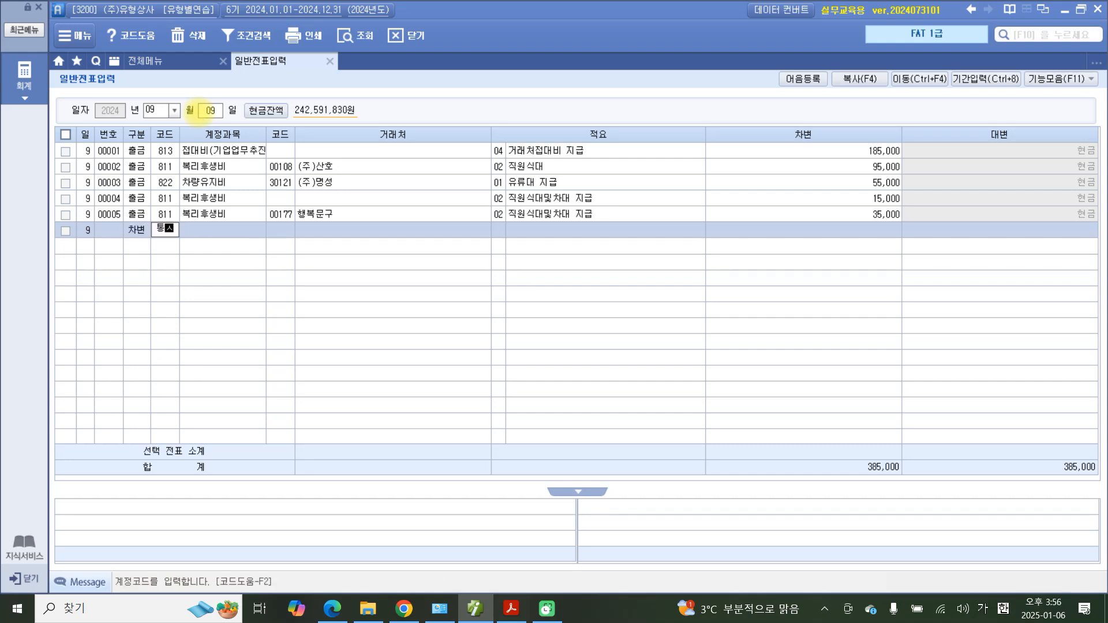
pyautogui.press('Return')
pyautogui.press('Down')
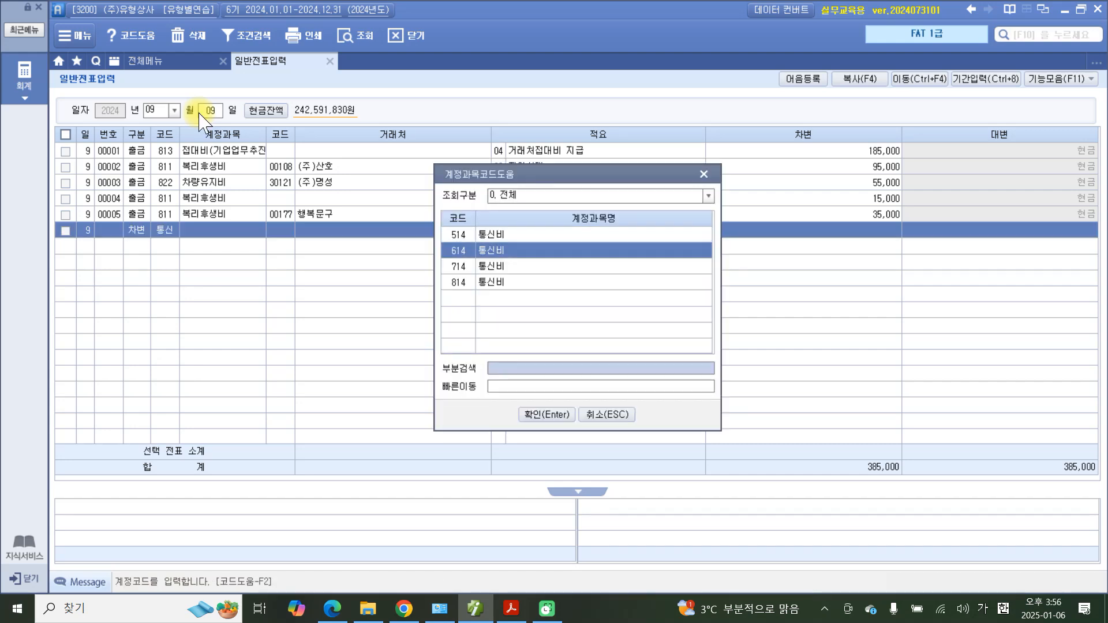
pyautogui.press('Down')
pyautogui.press('Down')
pyautogui.press('Return')
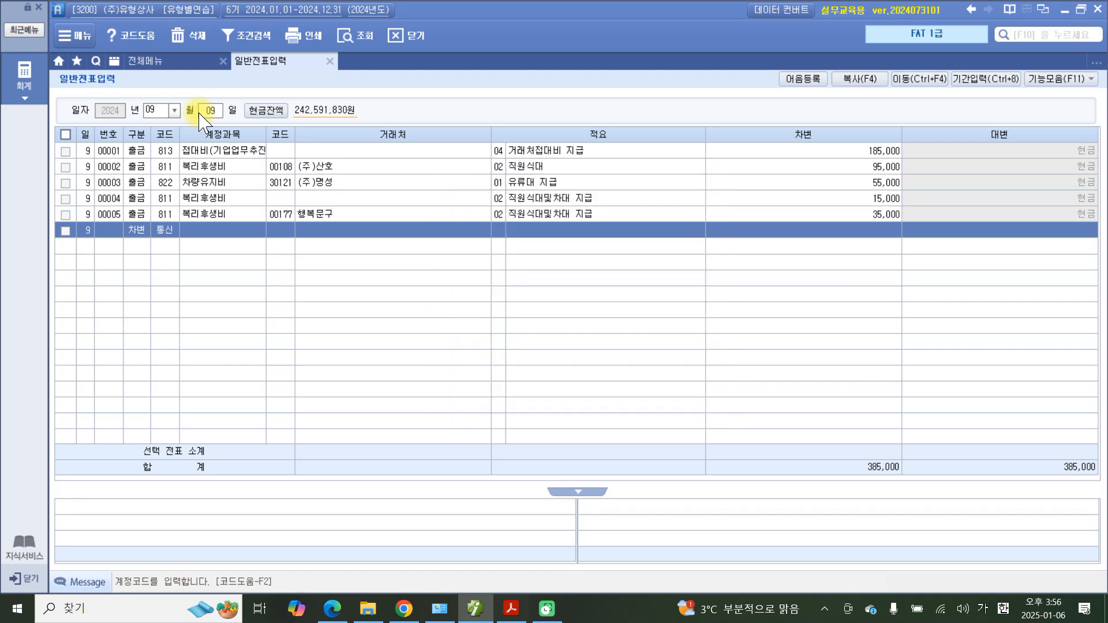
# Without a 거래처, enter 영업사원 영업용 핸드폰 as the 통신비 line's 적요 and set its 차변 amount to 88,000
pyautogui.press('Return')
pyautogui.press('Return')
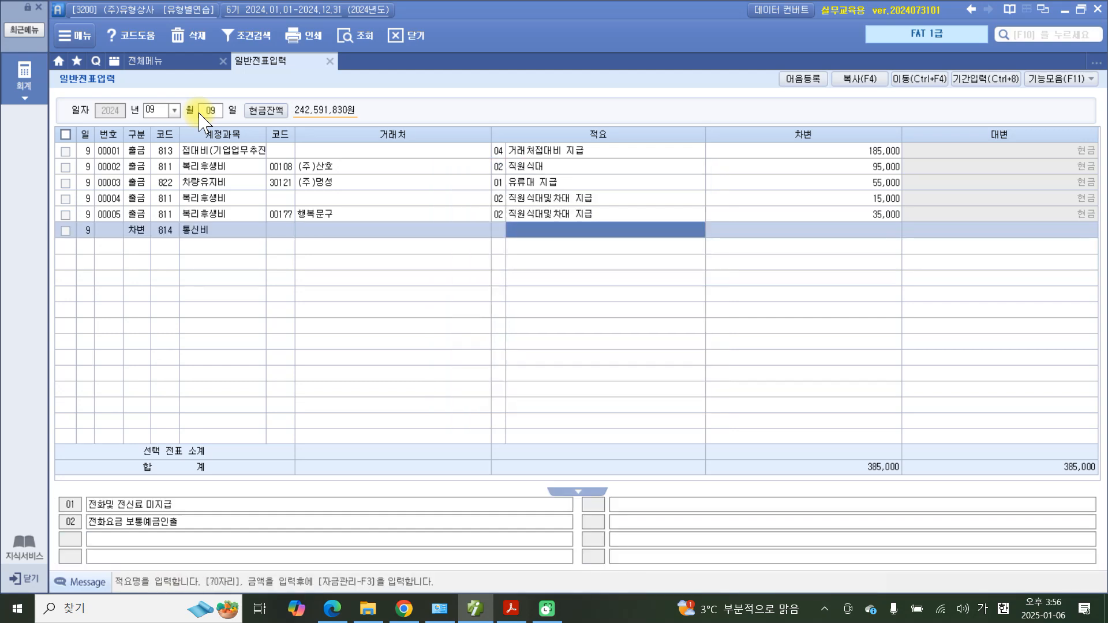
pyautogui.press('Left')
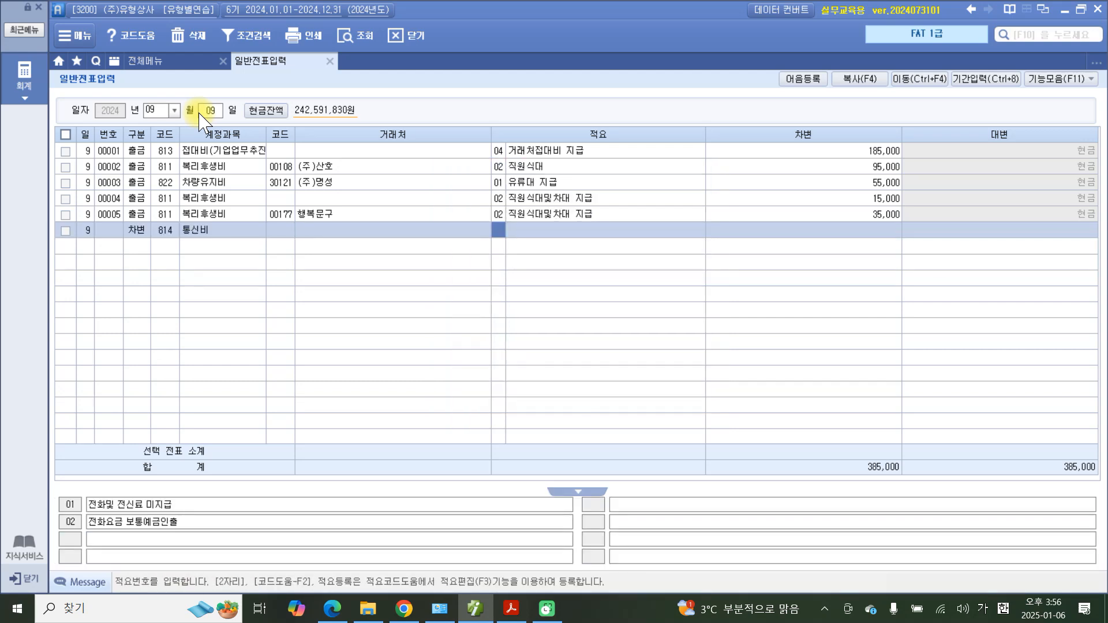
pyautogui.press('Return')
pyautogui.write('영업사')
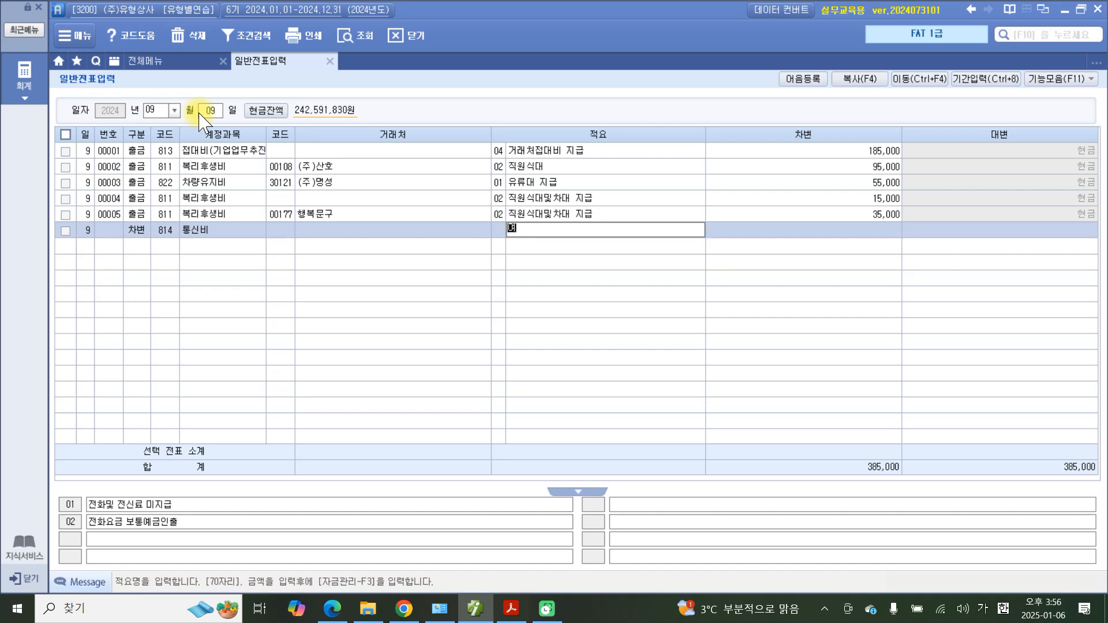
pyautogui.write('원')
pyautogui.write('영업용 핸드폰')
pyautogui.press('Return')
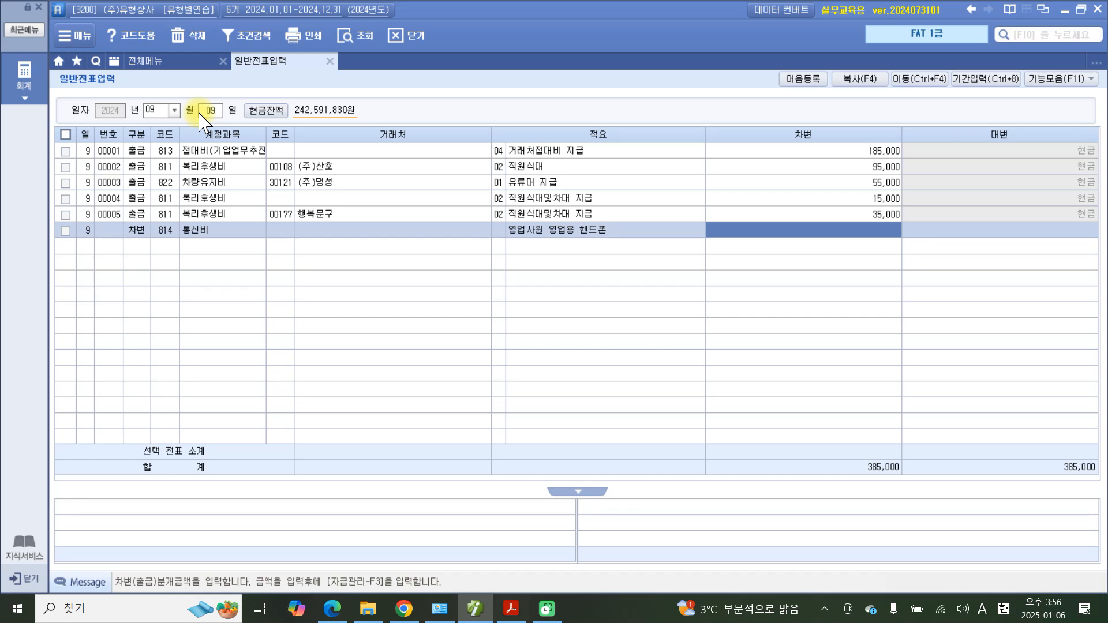
pyautogui.write('880000')
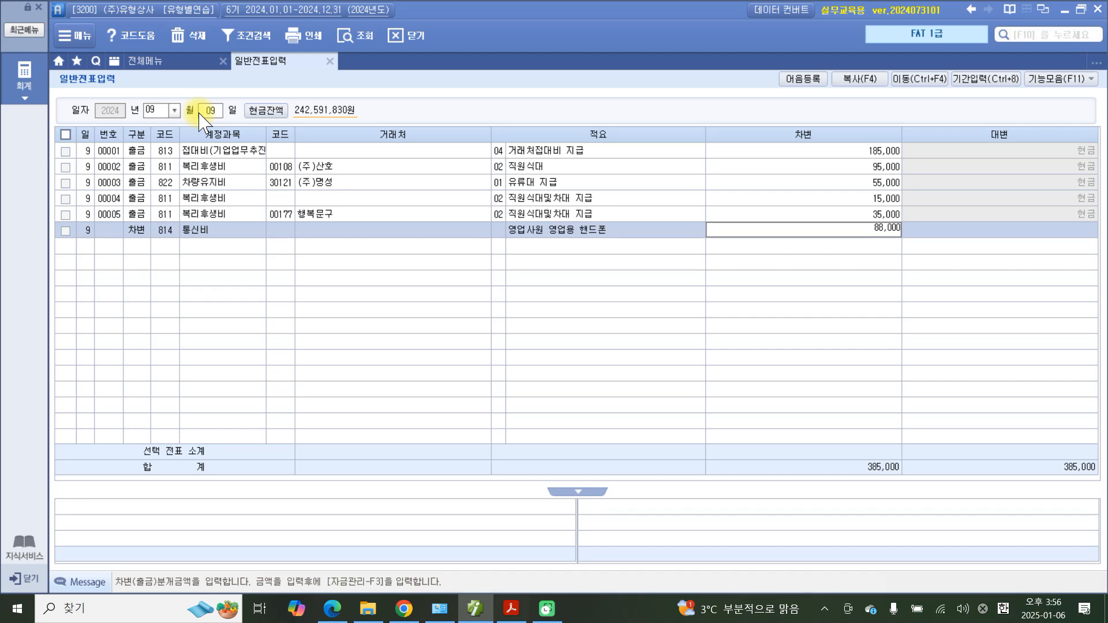
pyautogui.press('Return')
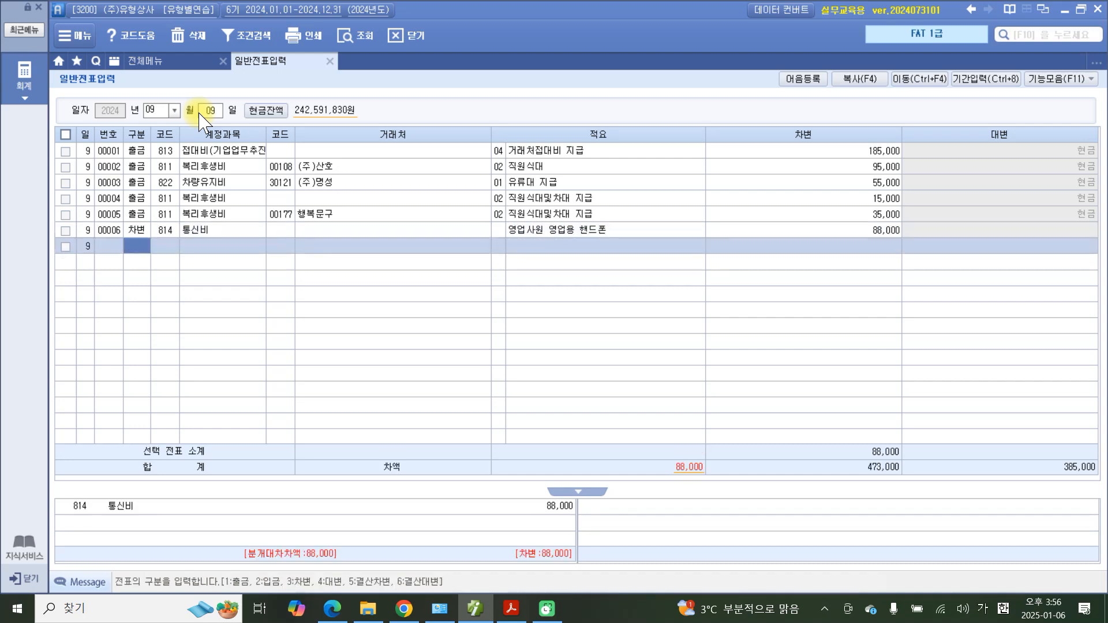
# Add a 대변 line with account 103 보통예금 and look up 서울 to assign 98001 서울은행(보통) as its 거래처
pyautogui.write('4')
pyautogui.press('Return')
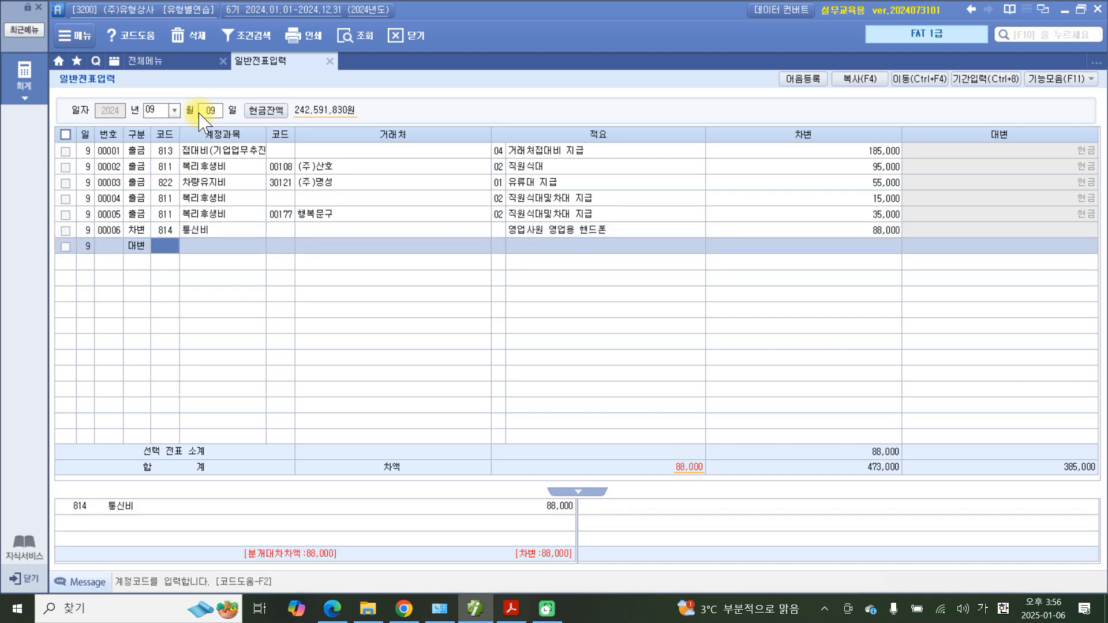
pyautogui.write('103')
pyautogui.press('Return')
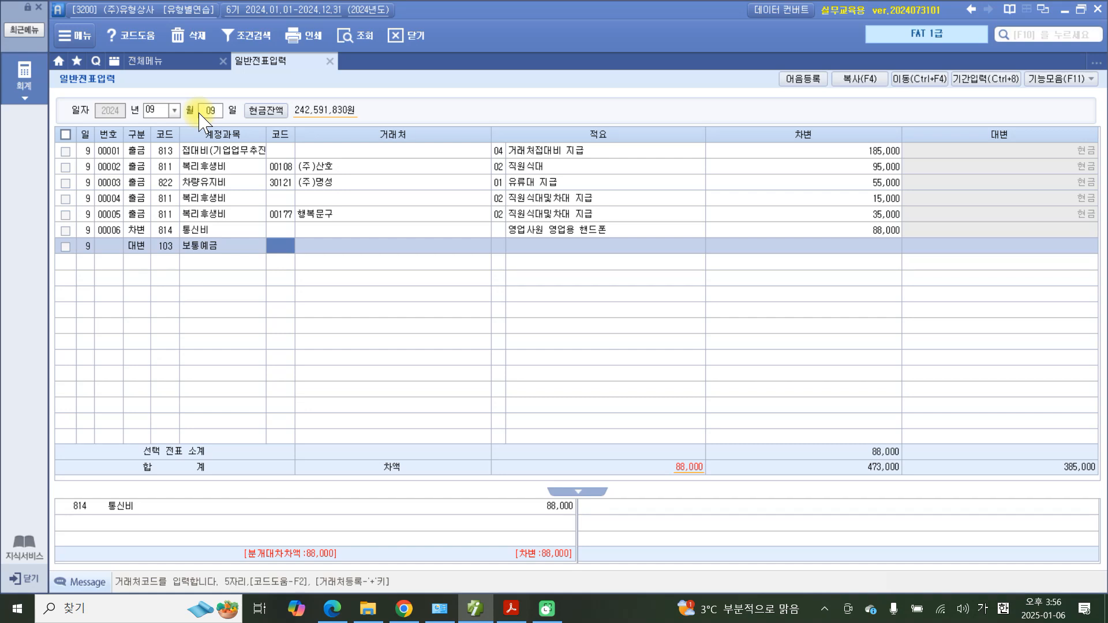
pyautogui.write('서울')
pyautogui.press('Return')
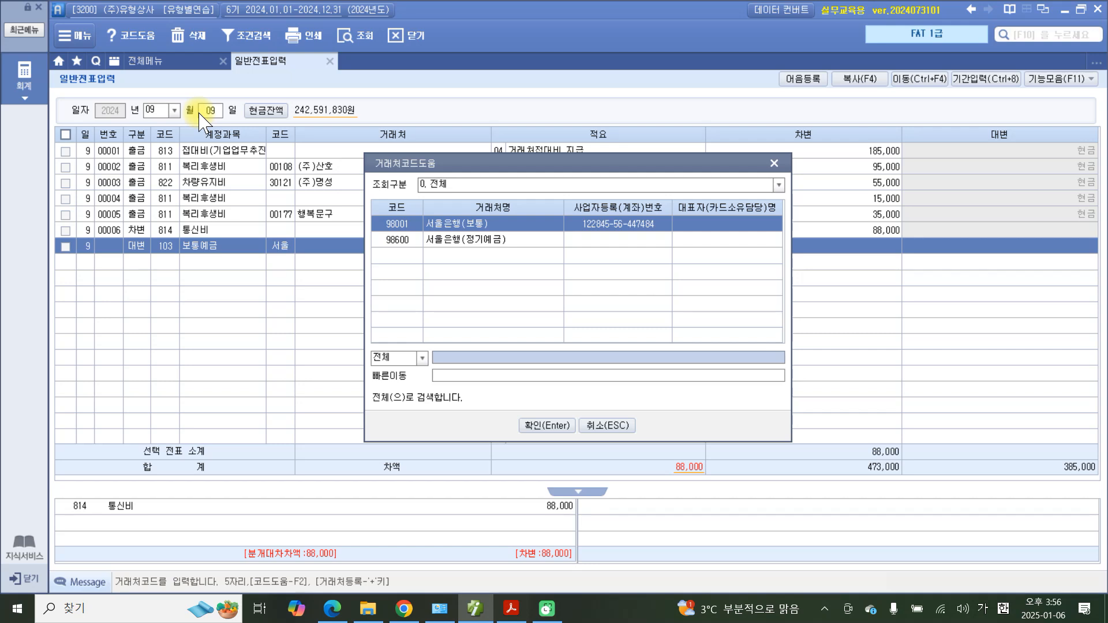
pyautogui.press('Return')
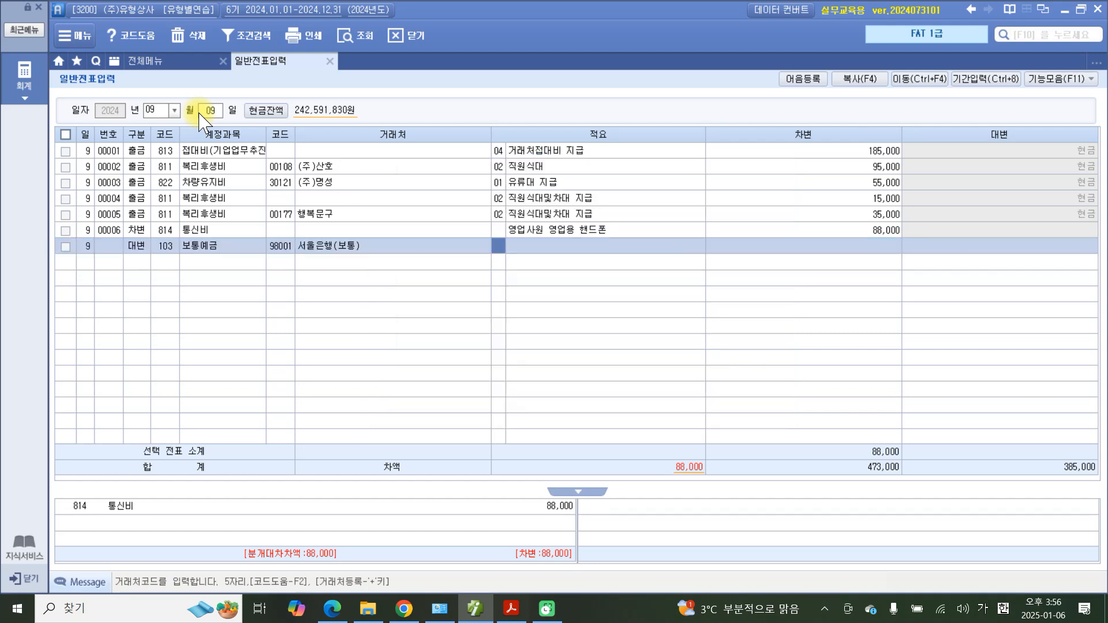
# Carry the previous line's 적요 over to the 보통예금 line and set its 대변 amount to 88,000
pyautogui.press('Return')
pyautogui.press('Return')
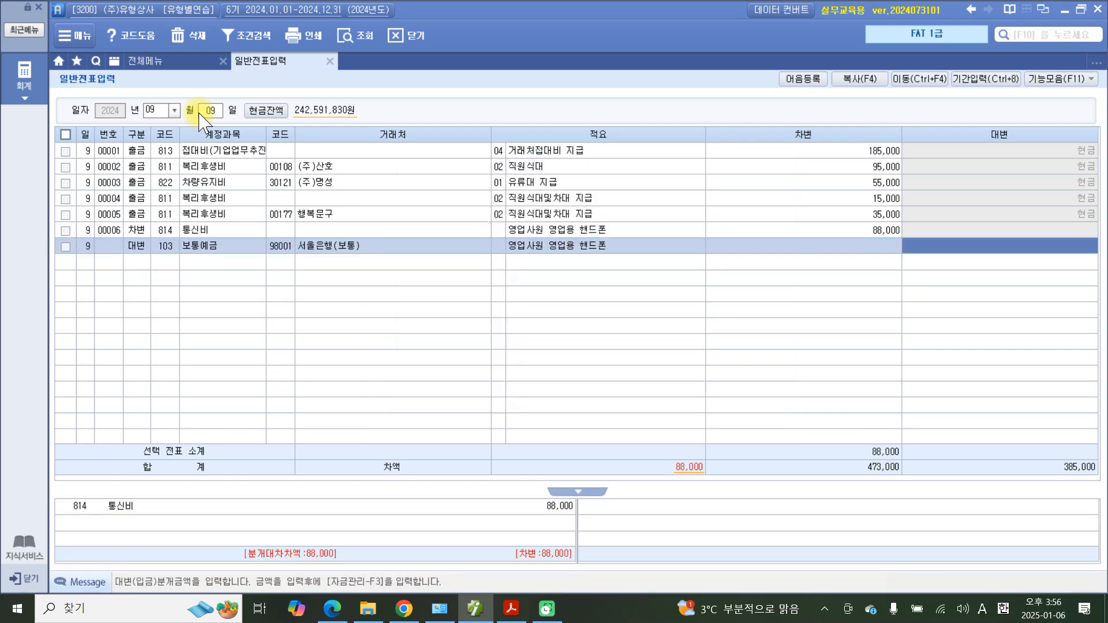
pyautogui.write('880000')
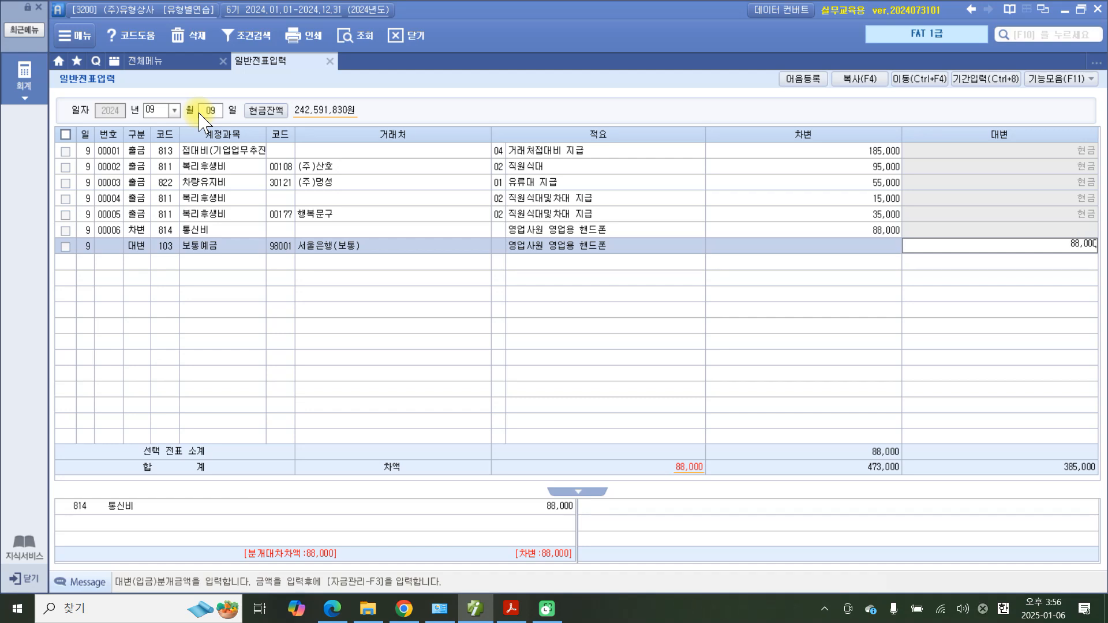
pyautogui.press('Return')
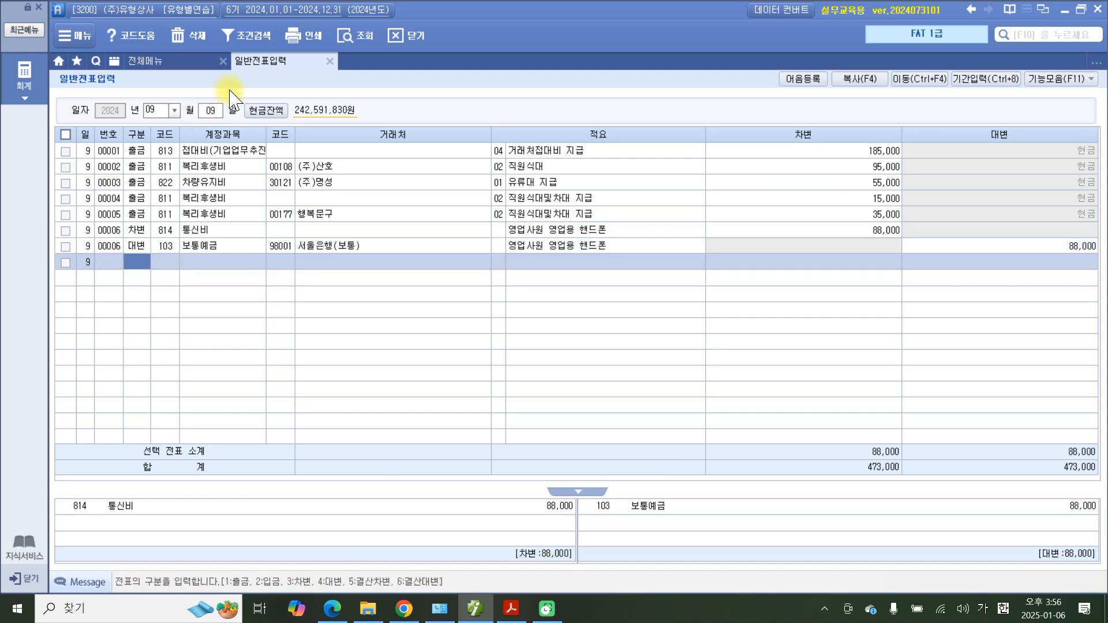
pyautogui.click(211, 247)
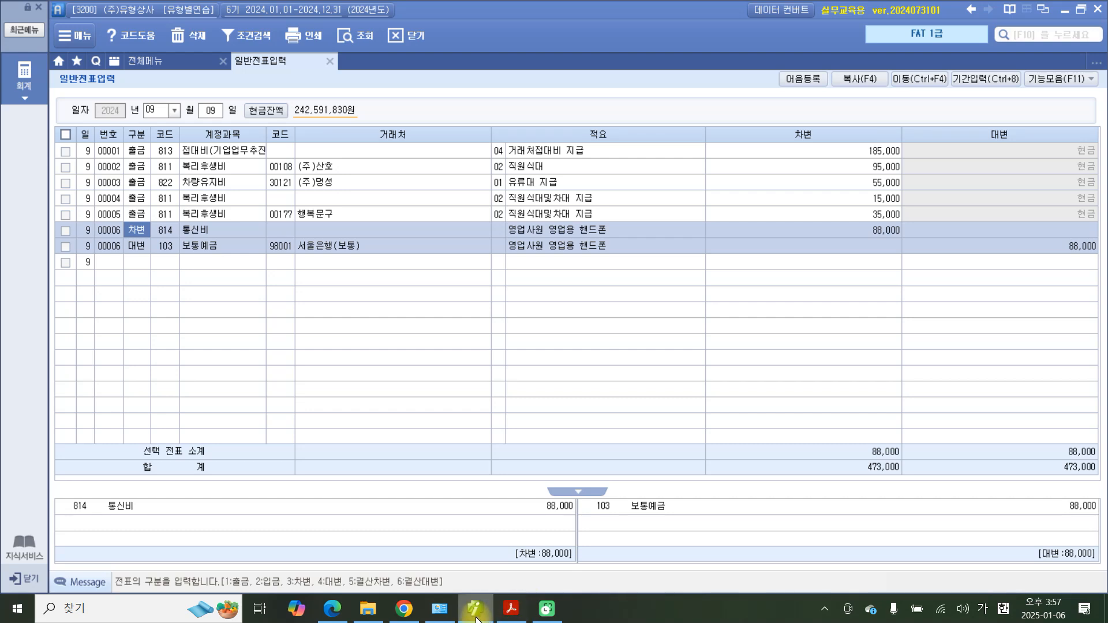
# Switch to the problem PDF and examine the 09월 10일 registered-mail transaction for its expense type, amount and payment method
pyautogui.moveTo(477, 619)
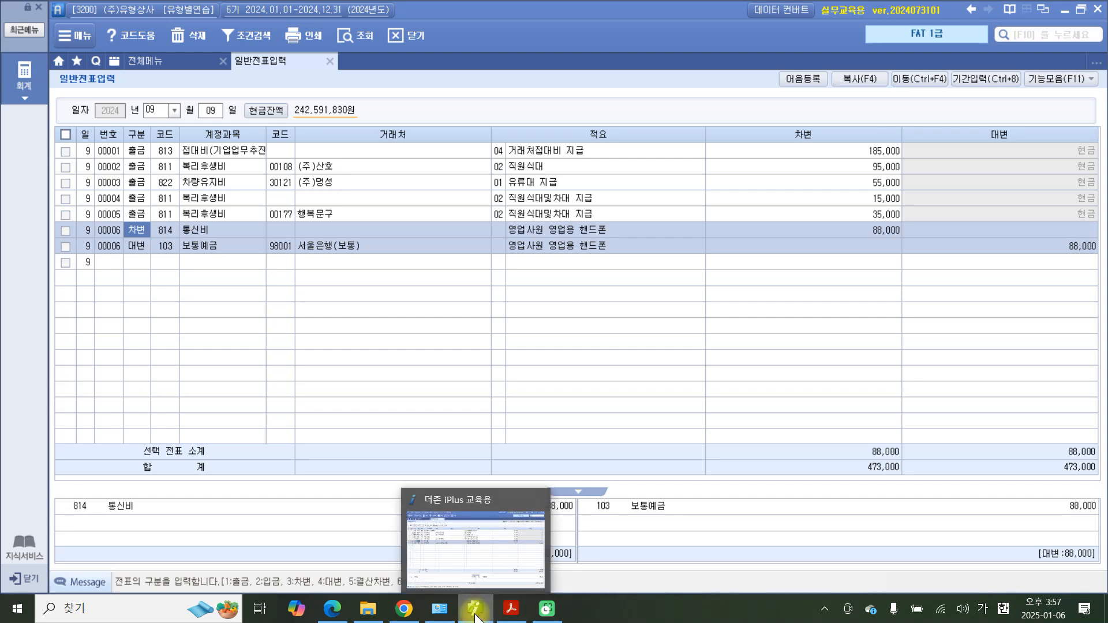
pyautogui.click(508, 617)
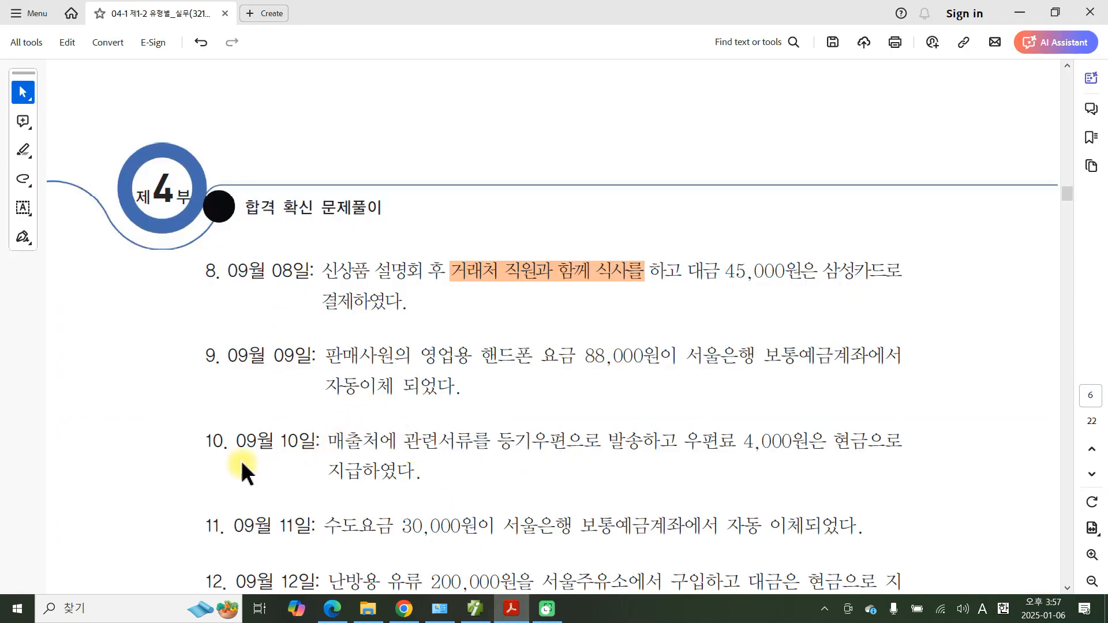
pyautogui.moveTo(219, 444); pyautogui.dragTo(214, 444)
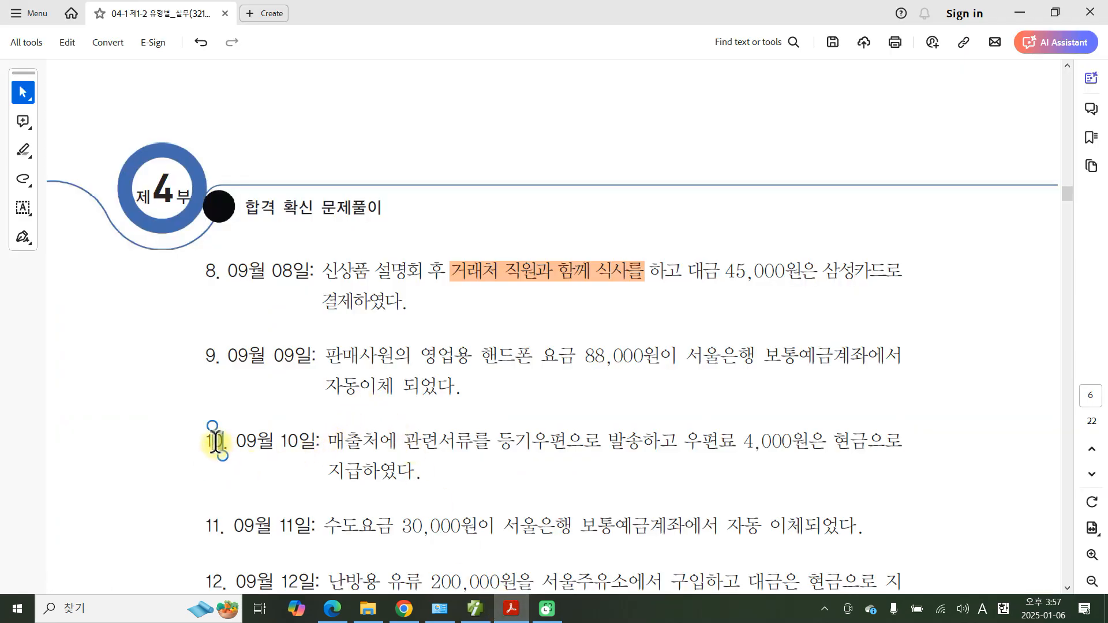
pyautogui.rightClick(215, 444)
pyautogui.click(359, 471)
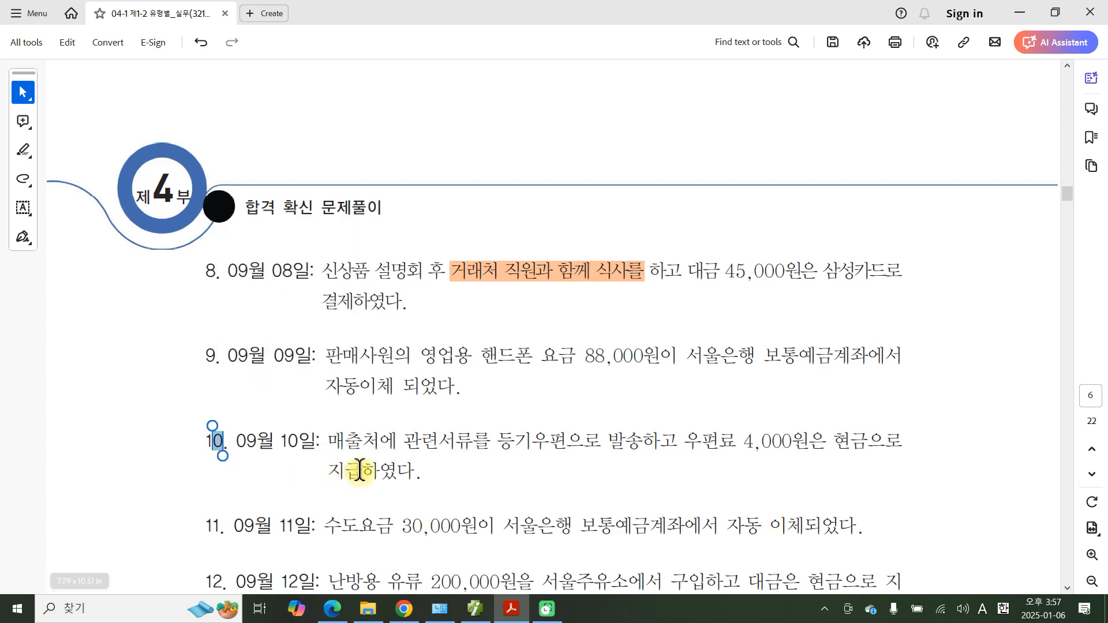
pyautogui.scroll(-2, 364, 474)
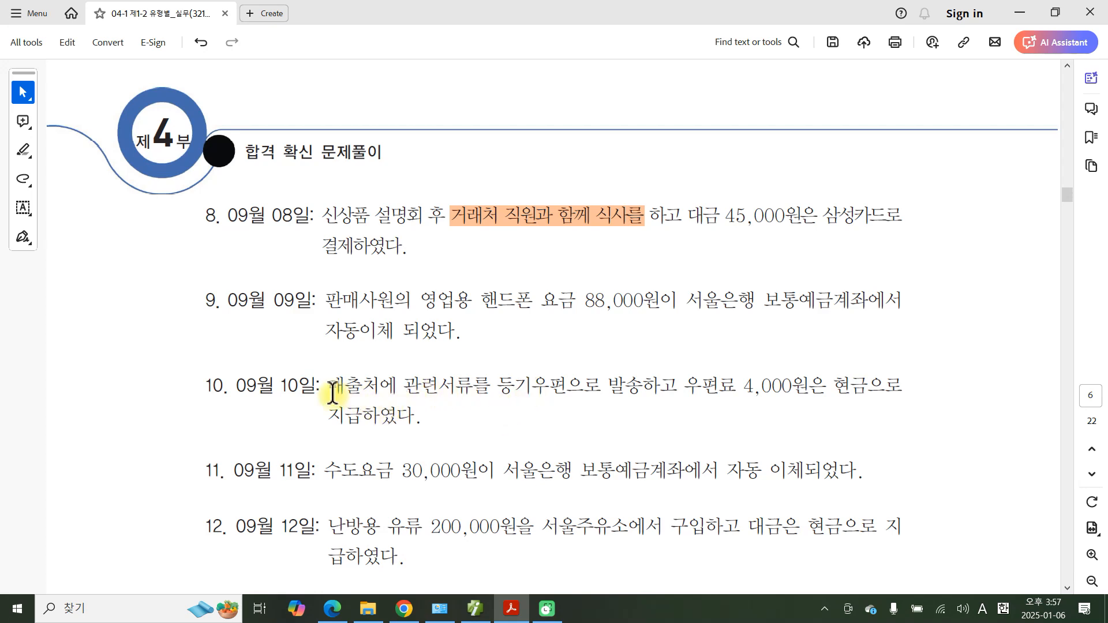
pyautogui.moveTo(328, 385); pyautogui.dragTo(546, 386)
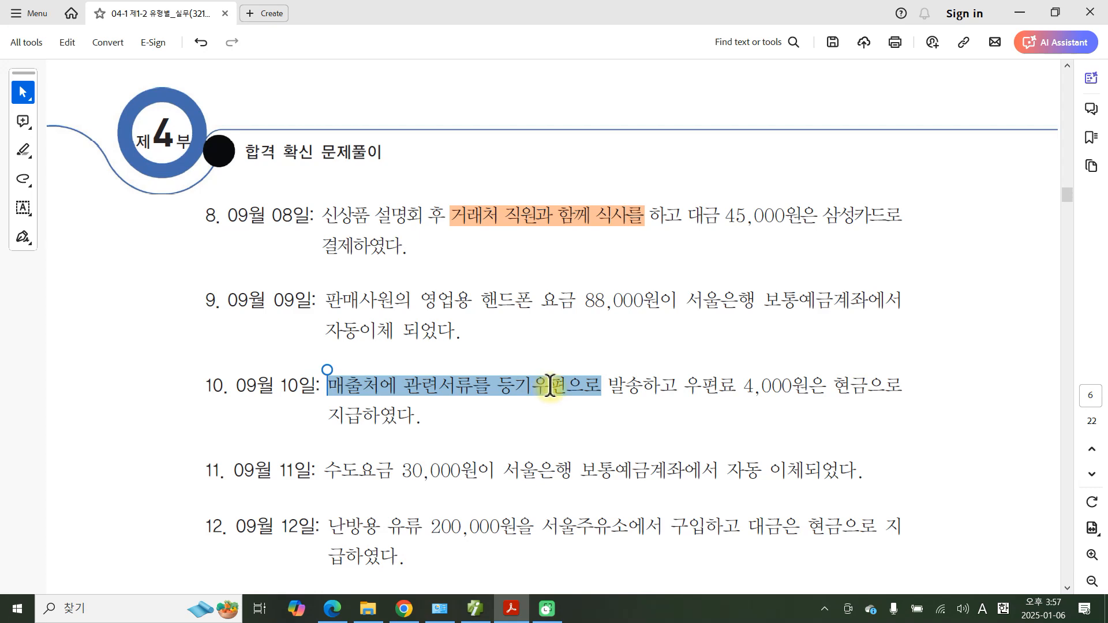
pyautogui.click(495, 386)
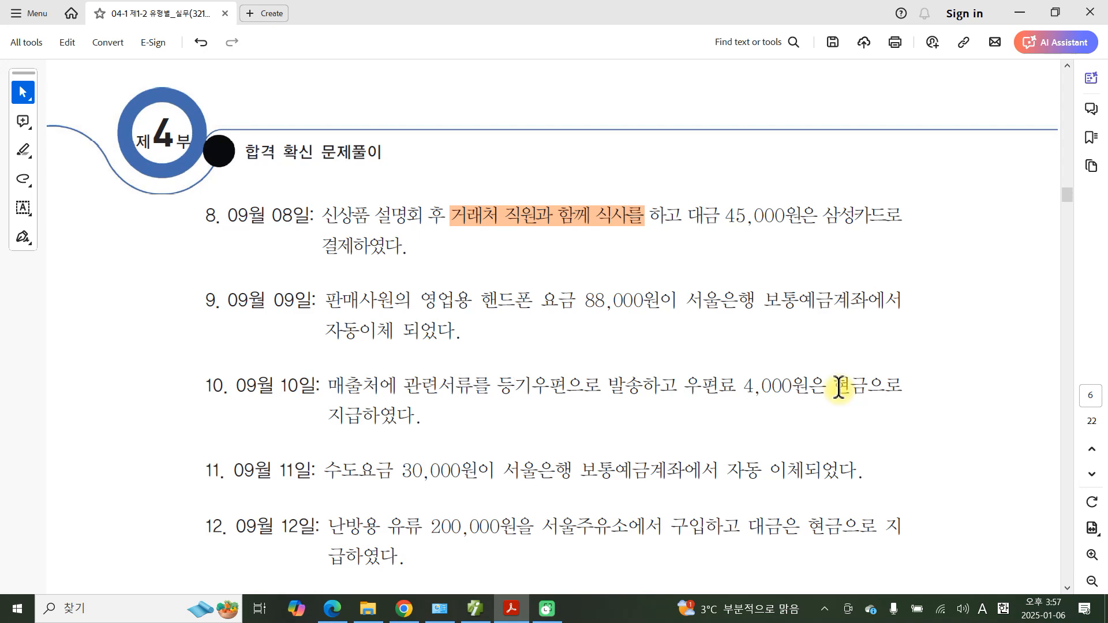
pyautogui.moveTo(837, 386); pyautogui.dragTo(860, 383)
pyautogui.rightClick(859, 382)
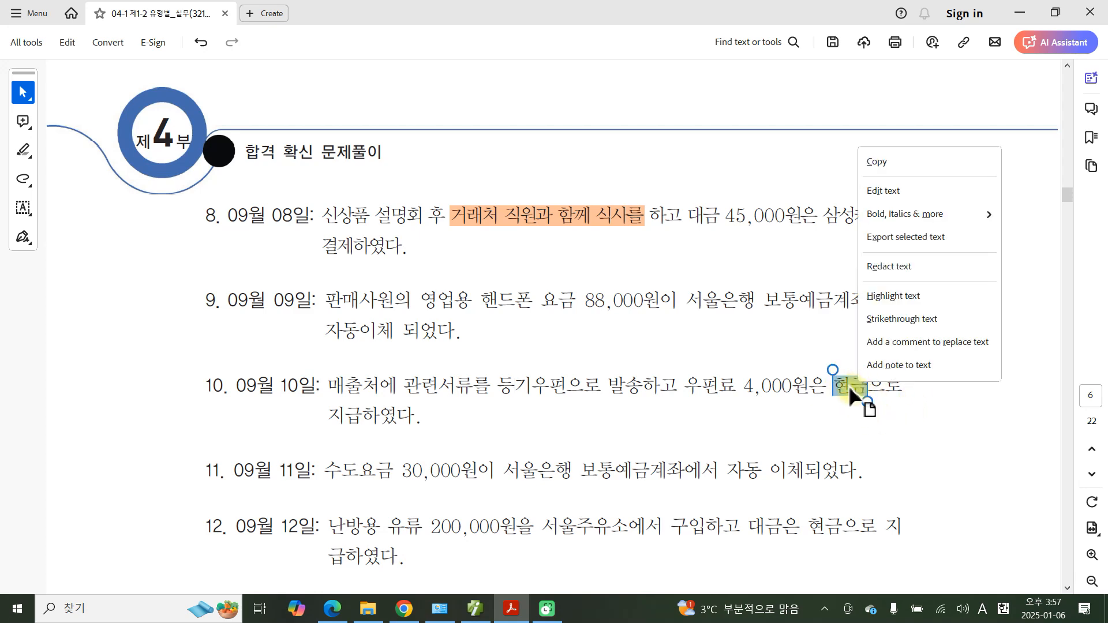
pyautogui.click(849, 386)
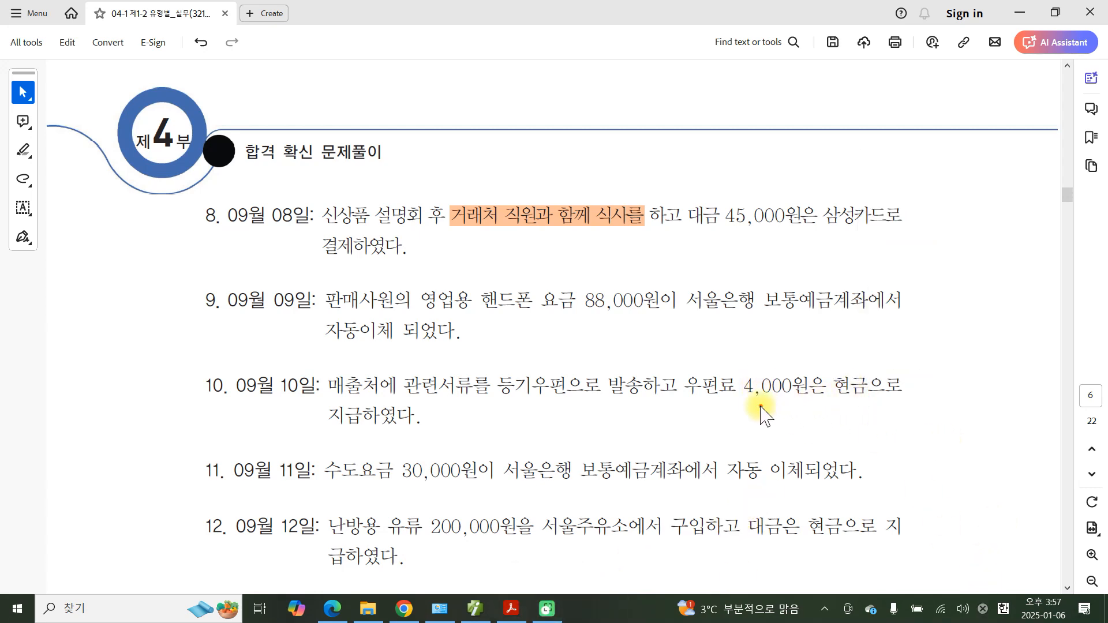
pyautogui.moveTo(740, 402); pyautogui.dragTo(871, 402)
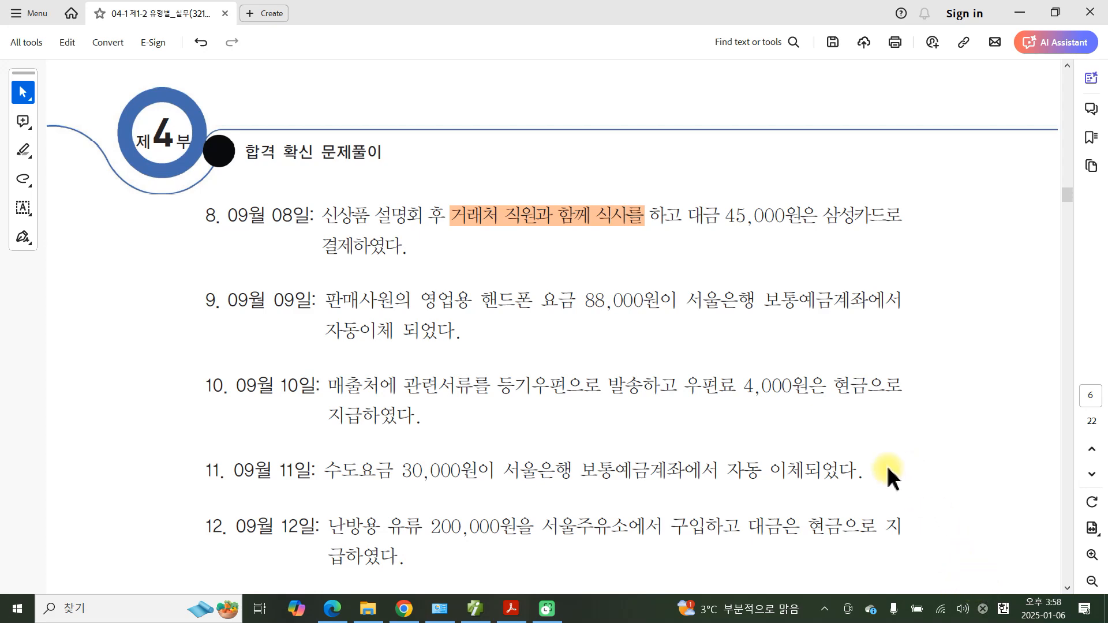
# Switch back to Smart A, load the vouchers for 09월 10일 and start a new 출금 line
pyautogui.click(477, 610)
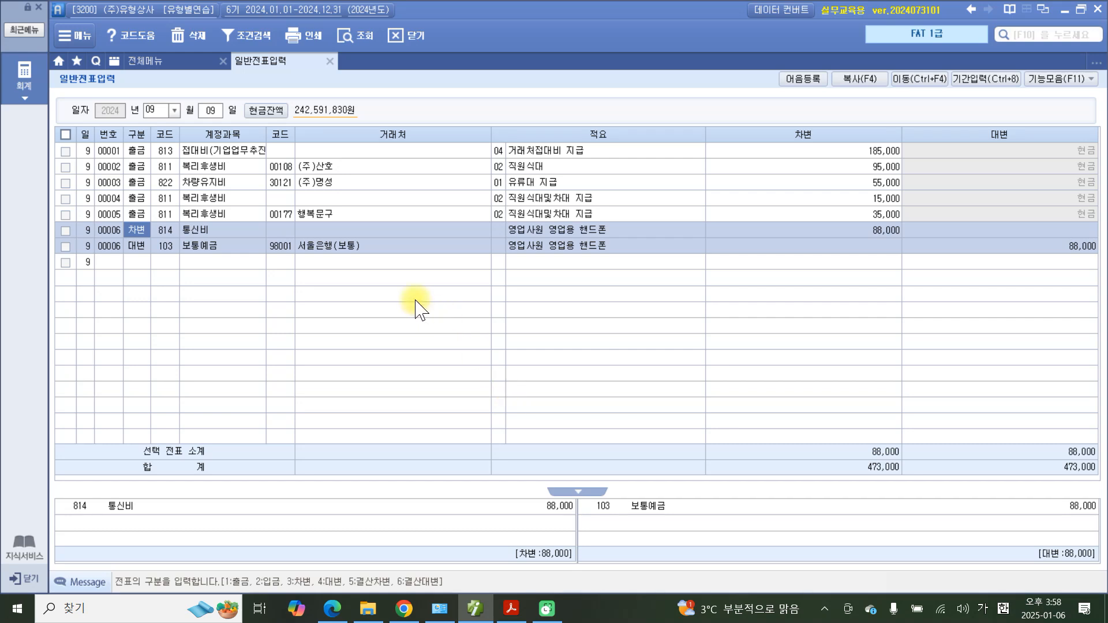
pyautogui.click(209, 114)
pyautogui.write('1')
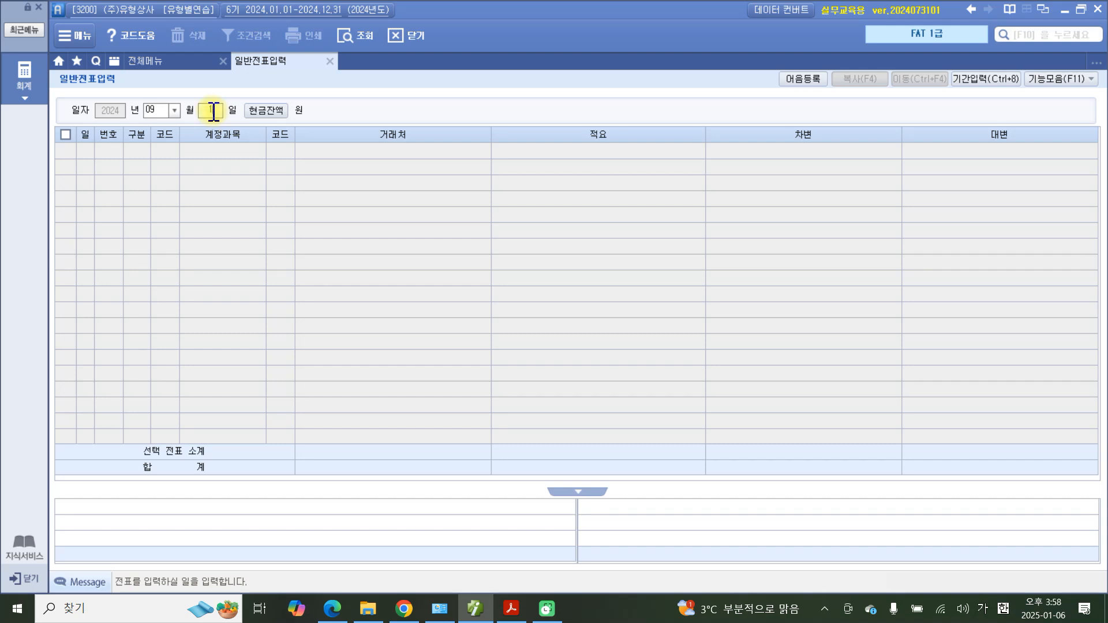
pyautogui.write('0')
pyautogui.press('Return')
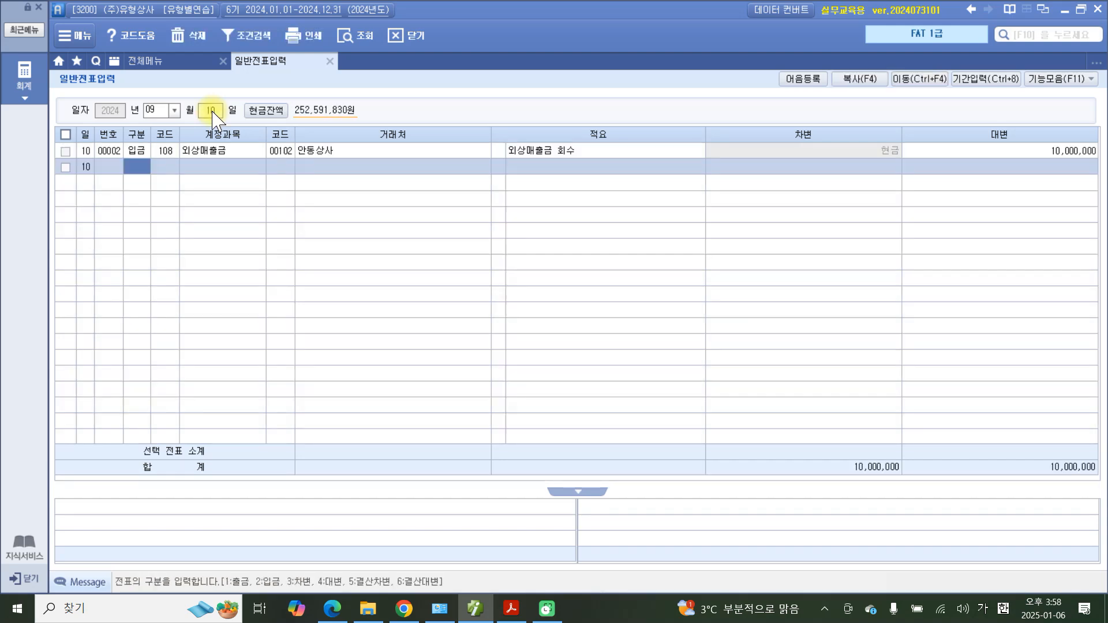
pyautogui.write('1')
pyautogui.press('Return')
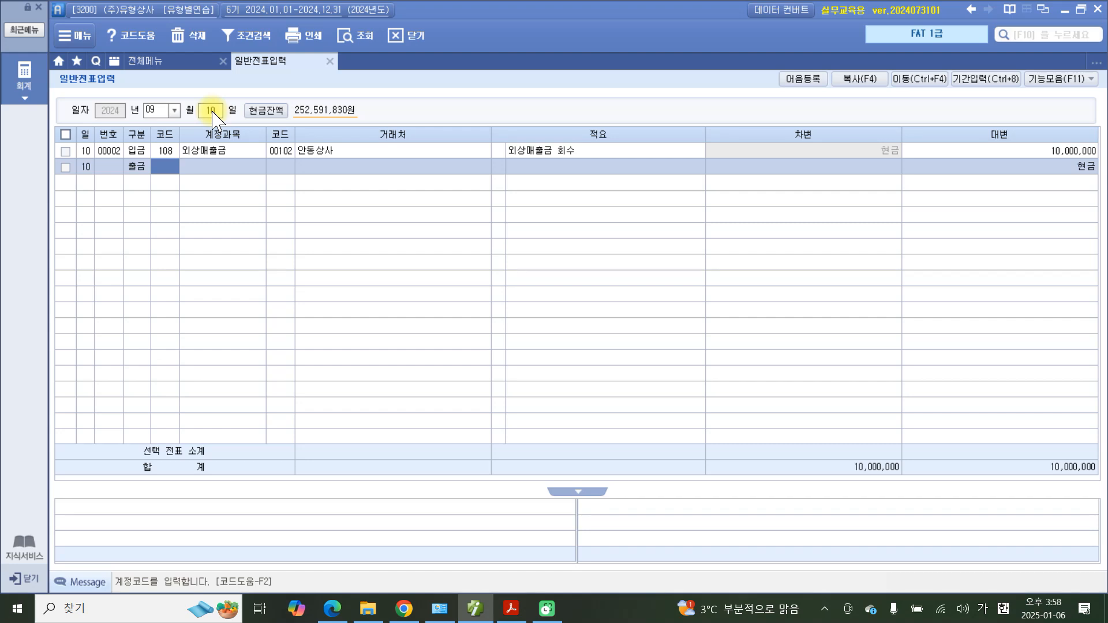
# Look up 통신 and assign account 814 통신비 to the 09월 10일 출금 line, leaving the 거래처 blank
pyautogui.write('통신')
pyautogui.press('Return')
pyautogui.press('Down')
pyautogui.press('Down')
pyautogui.press('Down')
pyautogui.press('Return')
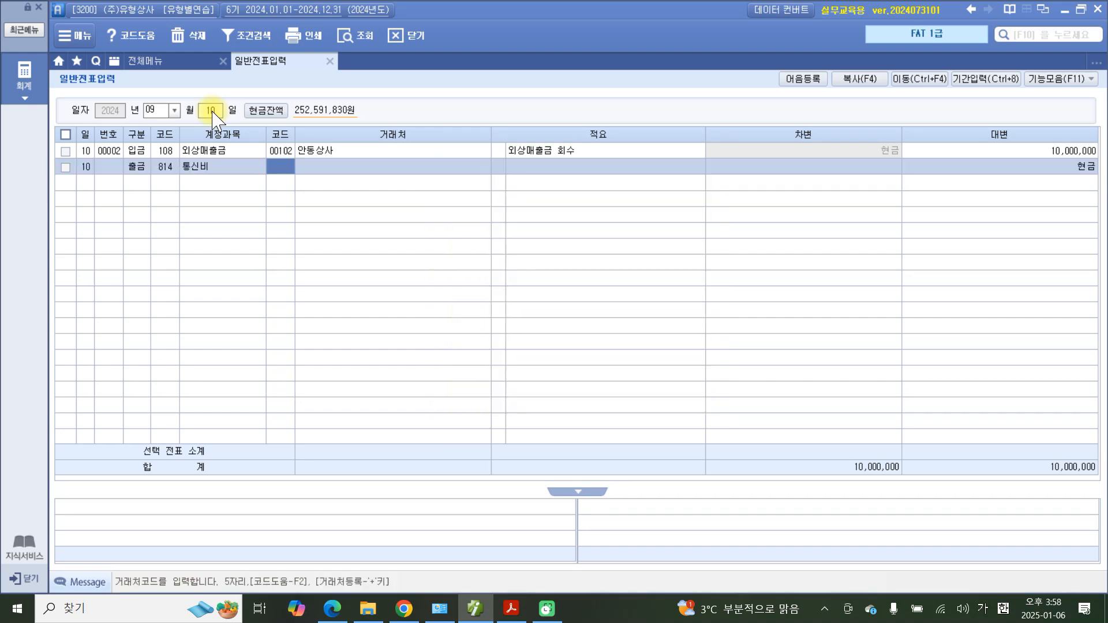
pyautogui.press('Return')
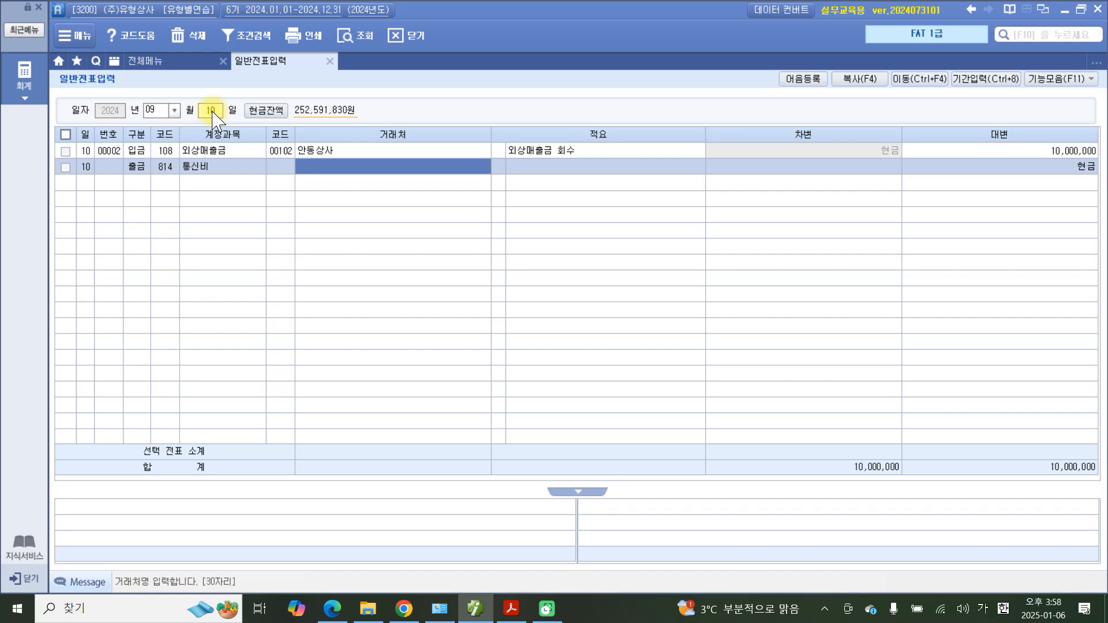
pyautogui.press('Return')
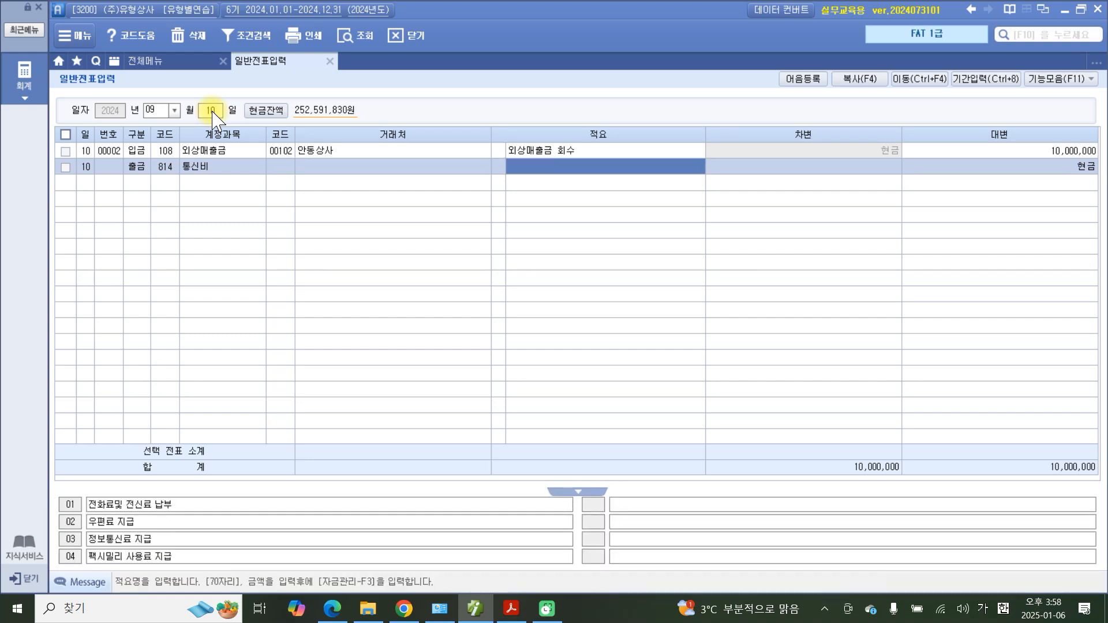
# Enter 등기우편 as the 통신비 line's 적요 and set its 차변 amount to 4,000
pyautogui.write('등기우')
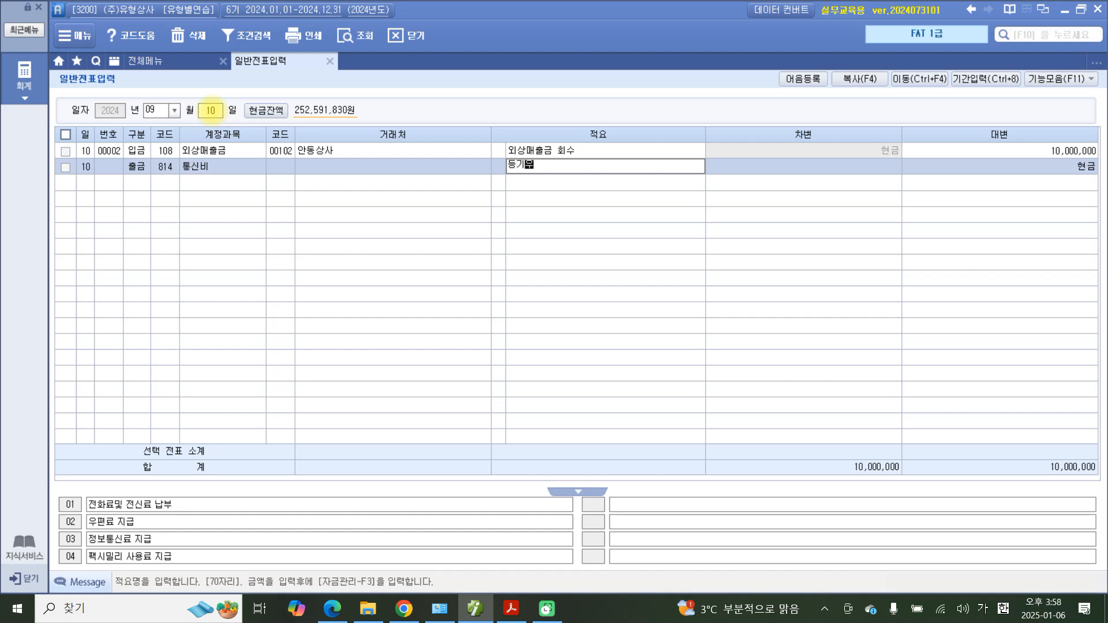
pyautogui.write('편')
pyautogui.press('Return')
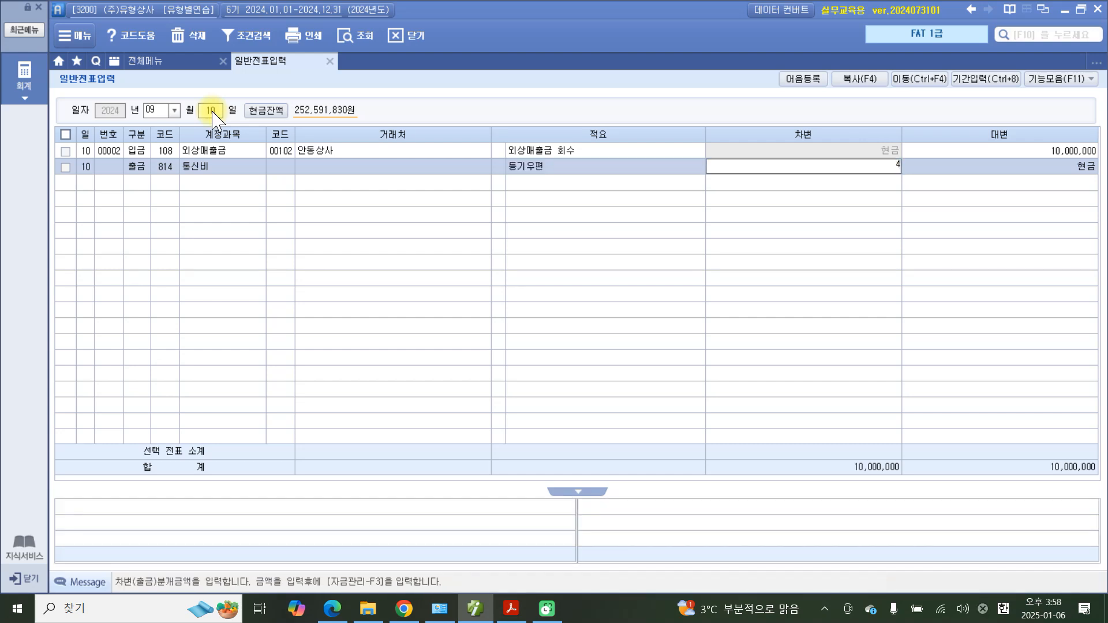
pyautogui.write('4000')
pyautogui.press('Return')
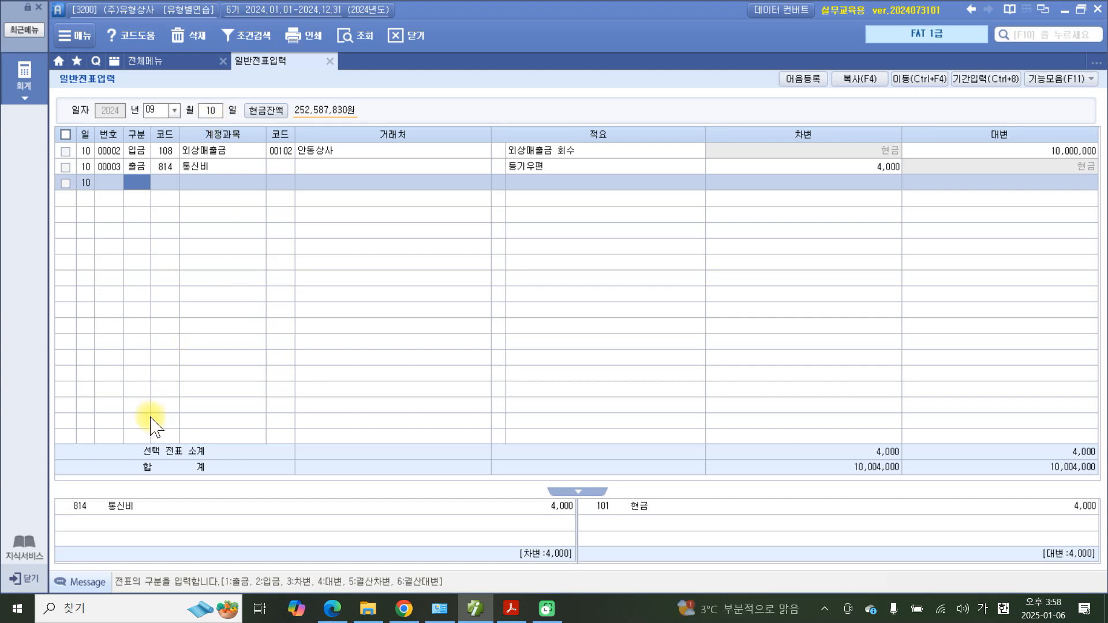
# Switch to the problem PDF and examine the 09월 11일 수도요금 transaction for its debit account, amount and bank payment
pyautogui.click(466, 605)
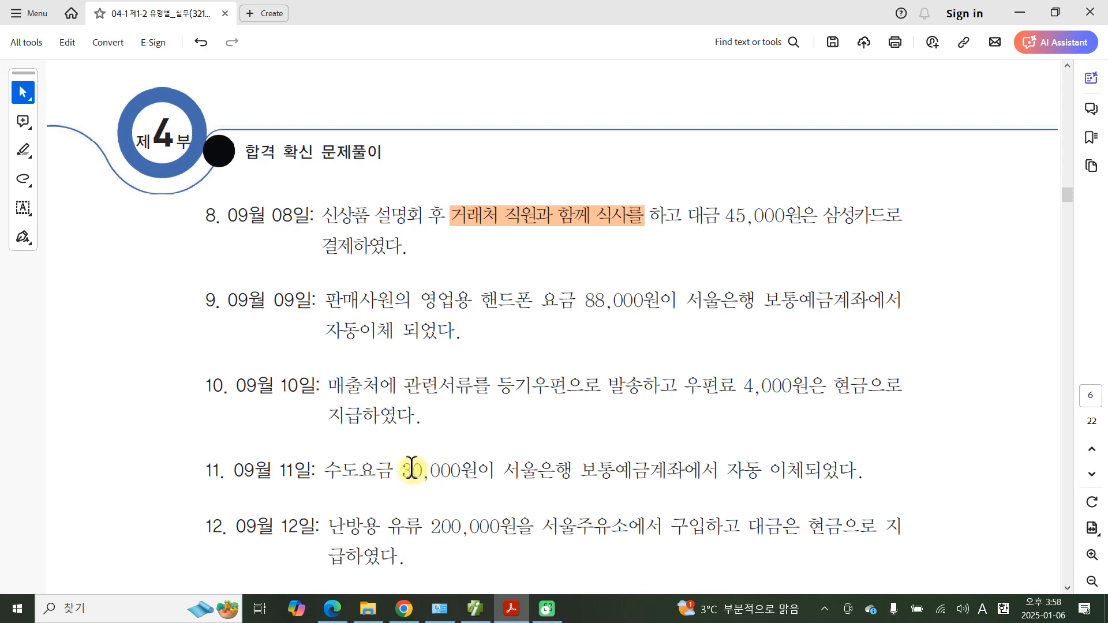
pyautogui.scroll(-2, 413, 465)
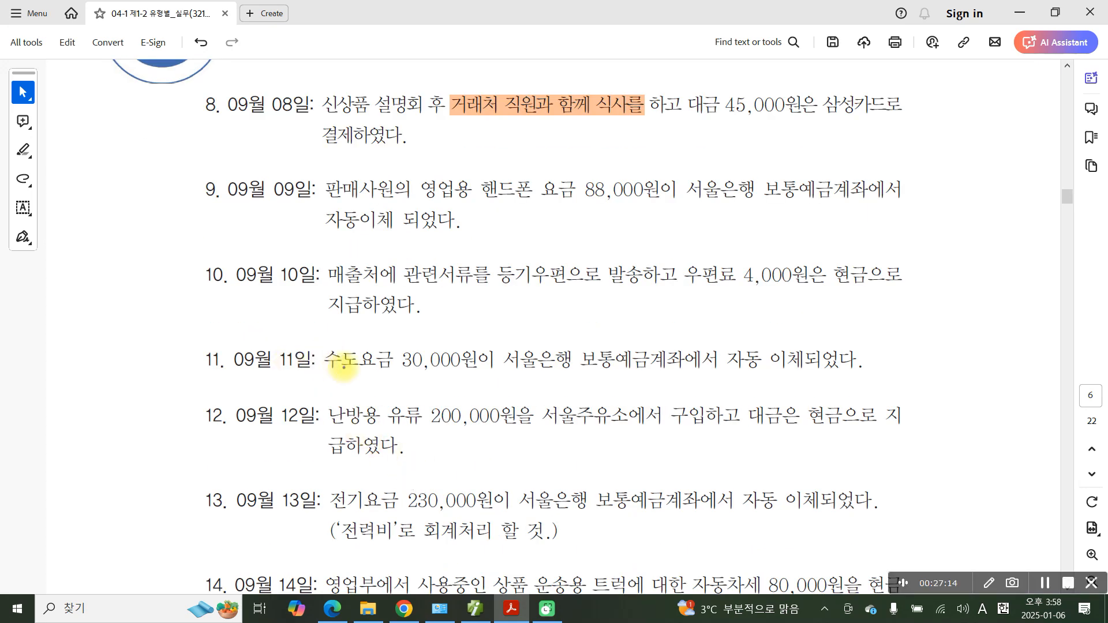
pyautogui.moveTo(344, 366)
pyautogui.mouseDown()
pyautogui.moveTo(369, 326)
pyautogui.moveTo(344, 369)
pyautogui.mouseUp()
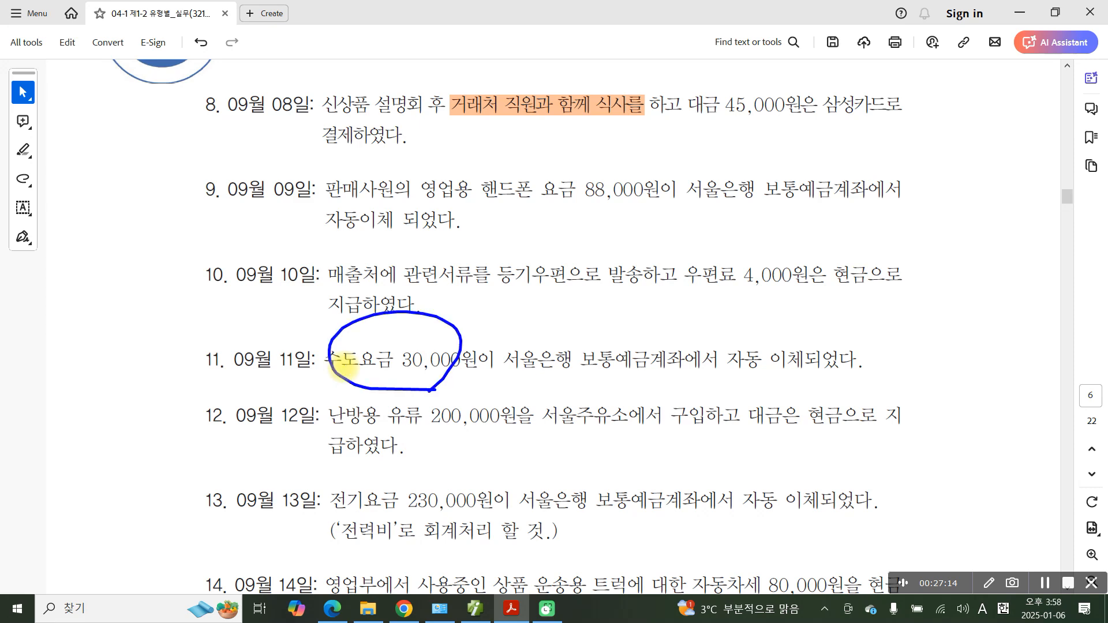
pyautogui.moveTo(644, 390)
pyautogui.mouseDown()
pyautogui.moveTo(504, 369)
pyautogui.moveTo(633, 397)
pyautogui.mouseUp()
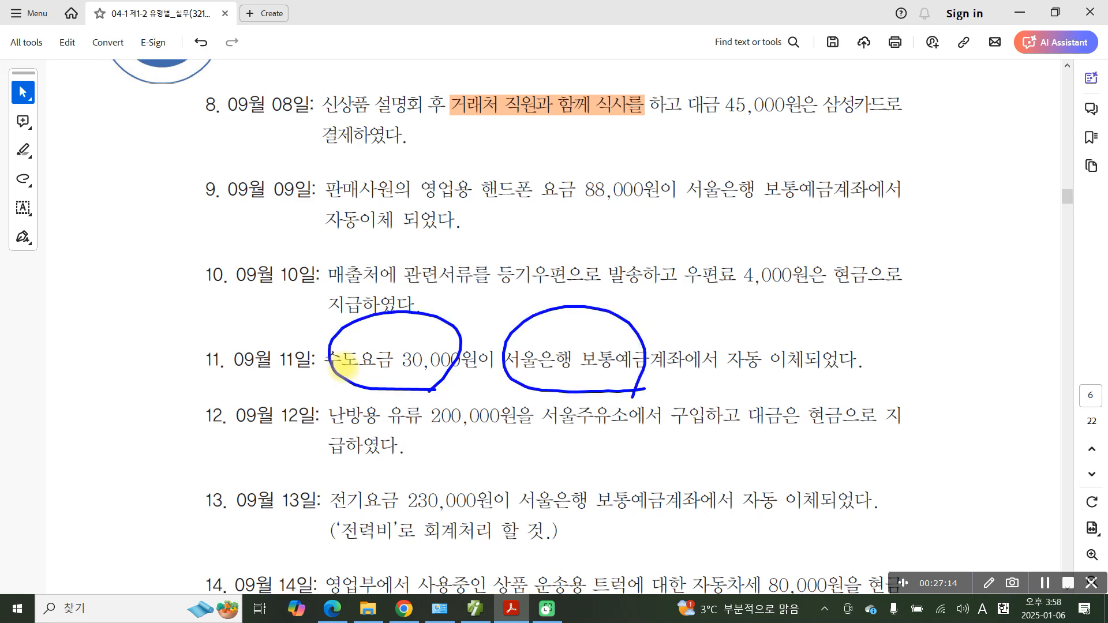
pyautogui.moveTo(723, 387); pyautogui.dragTo(884, 394)
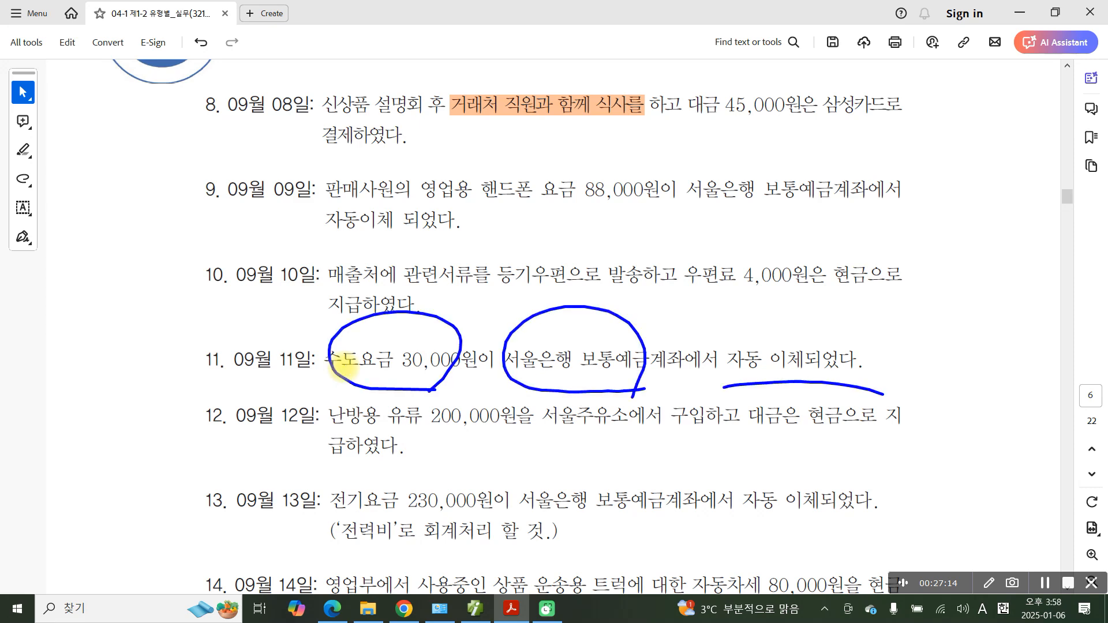
pyautogui.moveTo(552, 296)
pyautogui.mouseDown()
pyautogui.moveTo(523, 302)
pyautogui.moveTo(546, 315)
pyautogui.mouseUp()
pyautogui.moveTo(565, 283); pyautogui.dragTo(559, 319)
pyautogui.moveTo(563, 302)
pyautogui.mouseDown()
pyautogui.moveTo(576, 289)
pyautogui.moveTo(575, 327)
pyautogui.mouseUp()
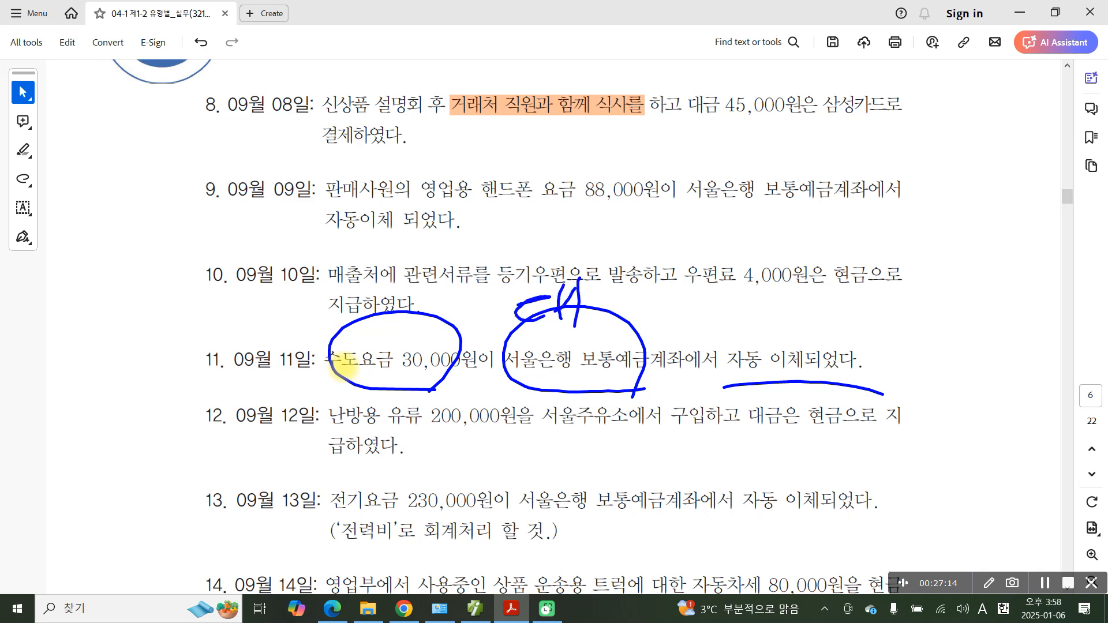
pyautogui.moveTo(247, 285)
pyautogui.mouseDown()
pyautogui.moveTo(235, 316)
pyautogui.moveTo(262, 302)
pyautogui.moveTo(267, 314)
pyautogui.mouseUp()
pyautogui.moveTo(251, 324); pyautogui.dragTo(252, 359)
pyautogui.moveTo(270, 299)
pyautogui.mouseDown()
pyautogui.moveTo(288, 290)
pyautogui.moveTo(272, 317)
pyautogui.mouseUp()
pyautogui.moveTo(272, 318)
pyautogui.mouseDown()
pyautogui.moveTo(303, 312)
pyautogui.moveTo(287, 330)
pyautogui.mouseUp()
pyautogui.moveTo(283, 335); pyautogui.dragTo(310, 326)
pyautogui.moveTo(329, 273)
pyautogui.mouseDown()
pyautogui.moveTo(313, 309)
pyautogui.moveTo(347, 292)
pyautogui.mouseUp()
pyautogui.moveTo(343, 265)
pyautogui.mouseDown()
pyautogui.moveTo(340, 305)
pyautogui.moveTo(365, 287)
pyautogui.moveTo(349, 316)
pyautogui.moveTo(367, 307)
pyautogui.mouseUp()
pyautogui.moveTo(378, 270)
pyautogui.mouseDown()
pyautogui.moveTo(394, 304)
pyautogui.moveTo(399, 289)
pyautogui.mouseUp()
pyautogui.moveTo(408, 268); pyautogui.dragTo(413, 311)
pyautogui.moveTo(431, 287); pyautogui.dragTo(418, 312)
pyautogui.moveTo(440, 266); pyautogui.dragTo(431, 299)
pyautogui.moveTo(457, 254)
pyautogui.mouseDown()
pyautogui.moveTo(445, 297)
pyautogui.moveTo(456, 296)
pyautogui.mouseUp()
pyautogui.moveTo(472, 240); pyautogui.dragTo(477, 305)
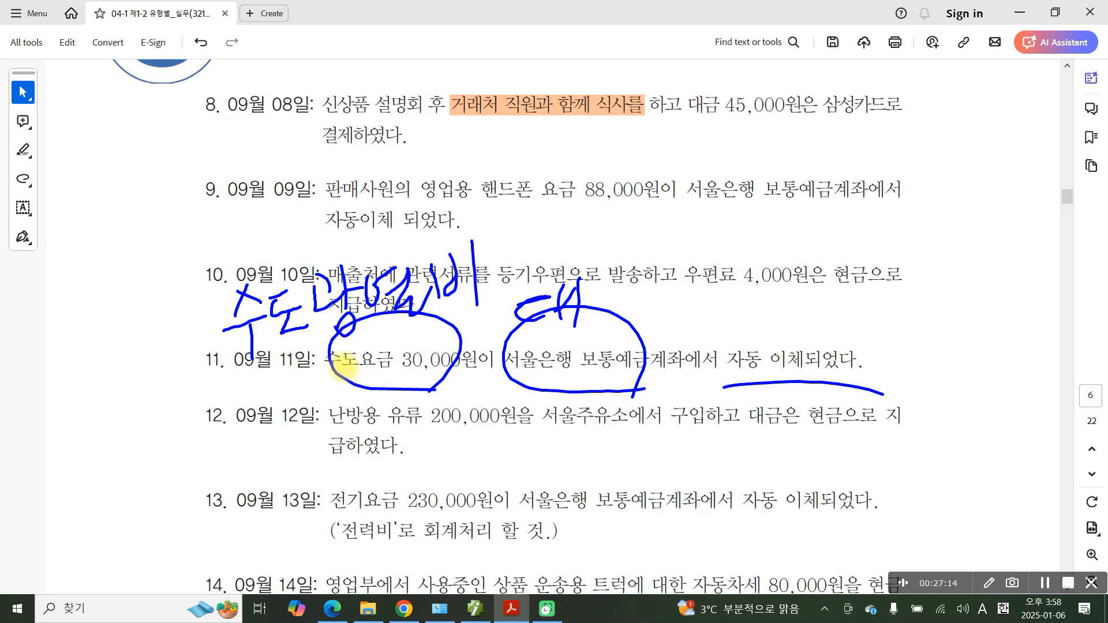
pyautogui.press('Escape')
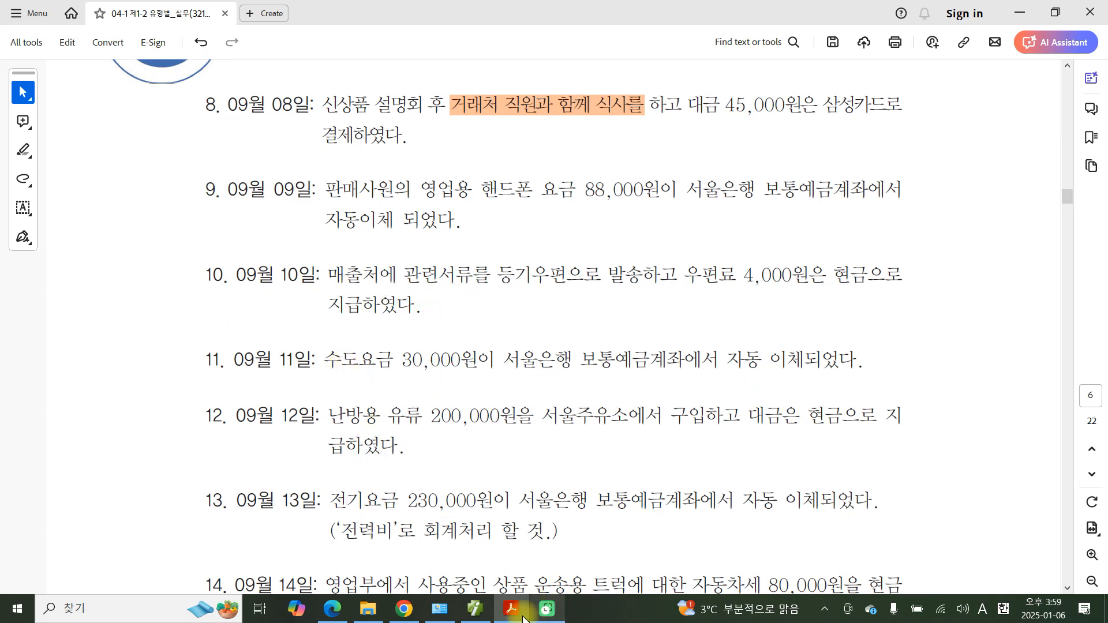
# Return to Smart A, load the vouchers for 09월 11일 and start a new 차변 line
pyautogui.click(476, 611)
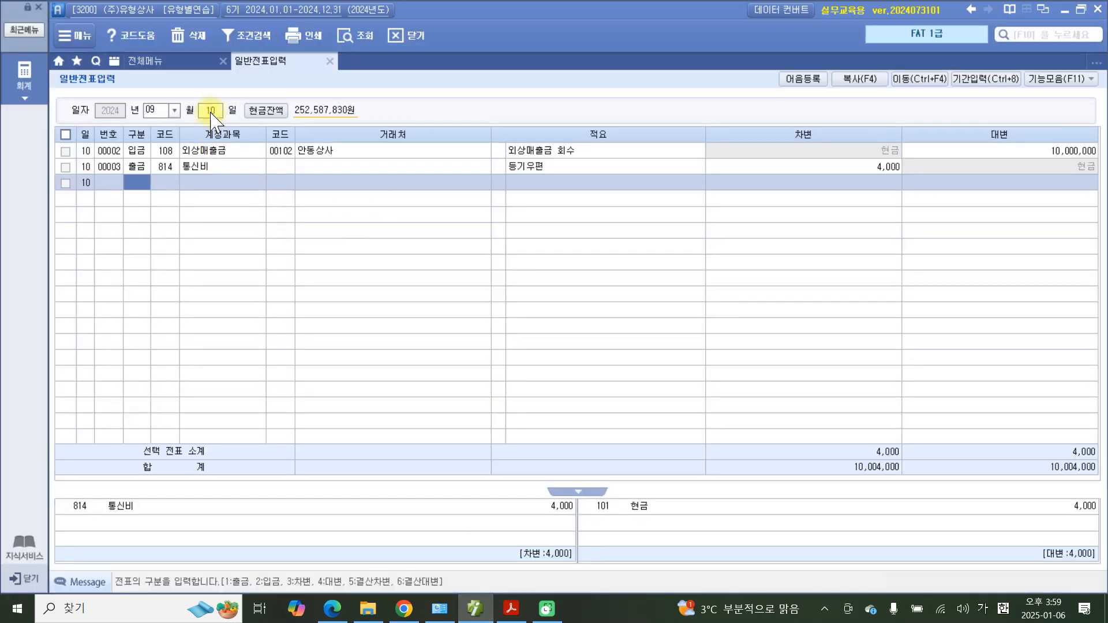
pyautogui.click(212, 111)
pyautogui.write('11')
pyautogui.press('Return')
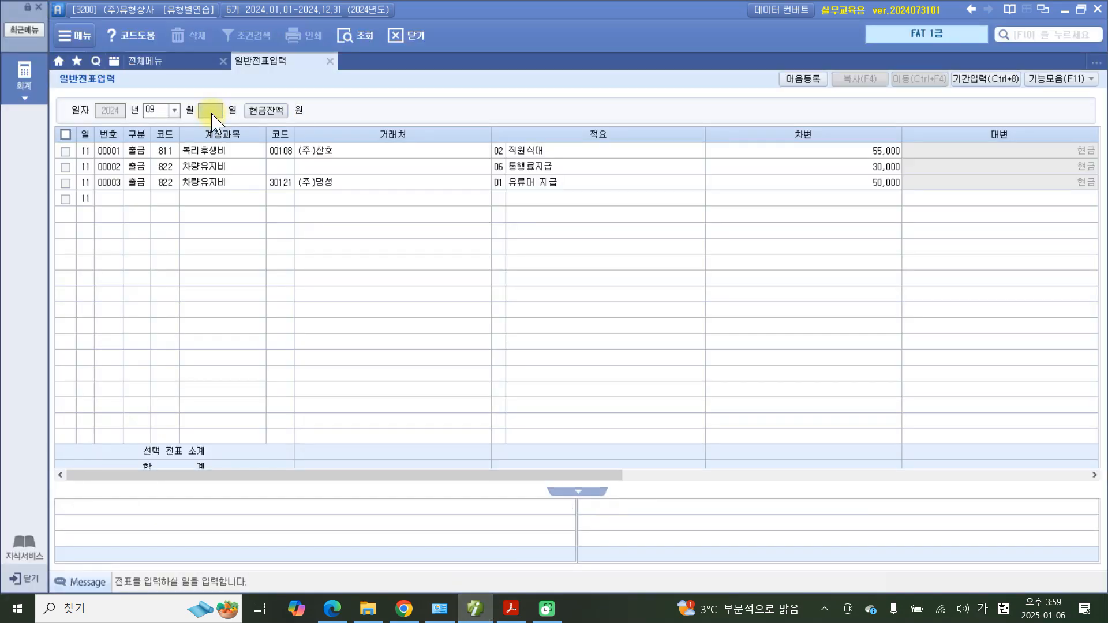
pyautogui.write('3')
pyautogui.press('Return')
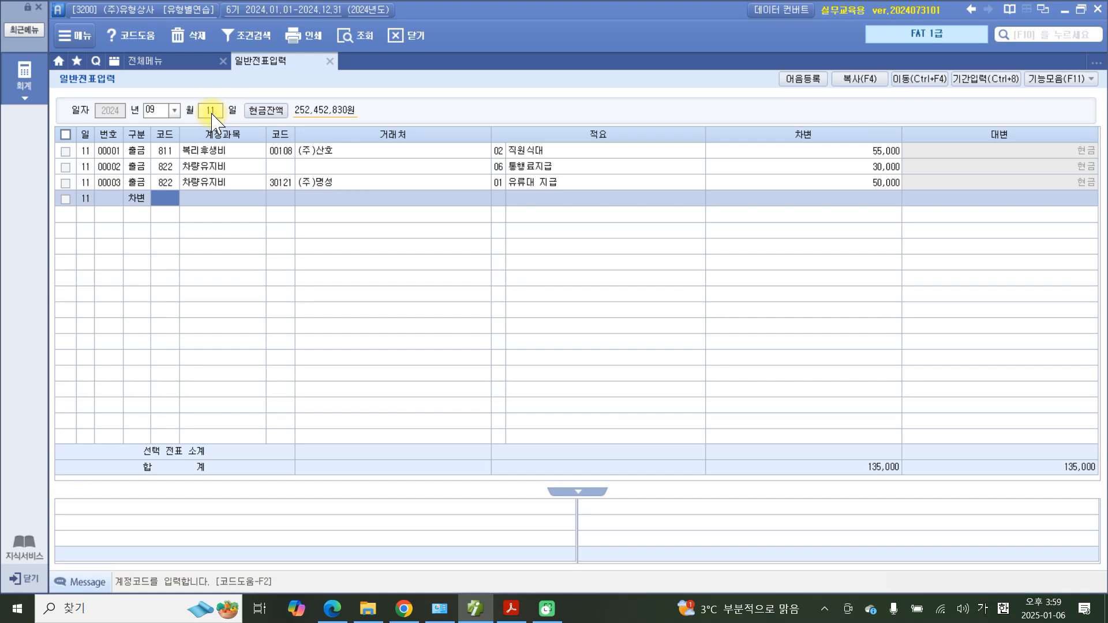
# Look up 수도 and assign account 815 수도광열비 to the 09월 11일 차변 line, leaving the 거래처 blank
pyautogui.write('수도')
pyautogui.press('Return')
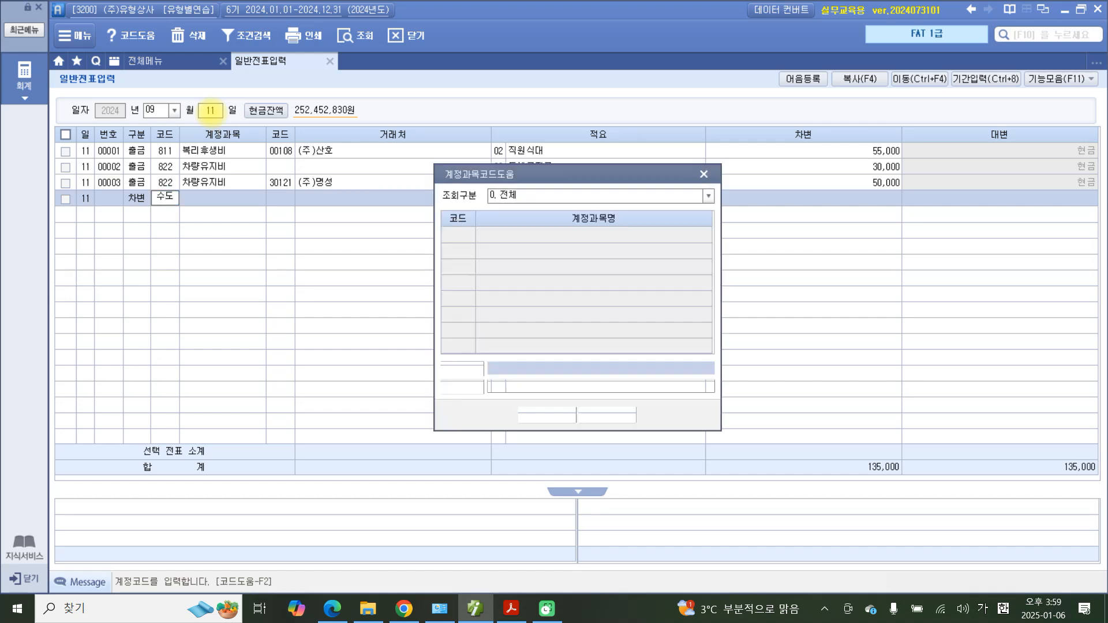
pyautogui.press('Down')
pyautogui.press('Down')
pyautogui.press('Down')
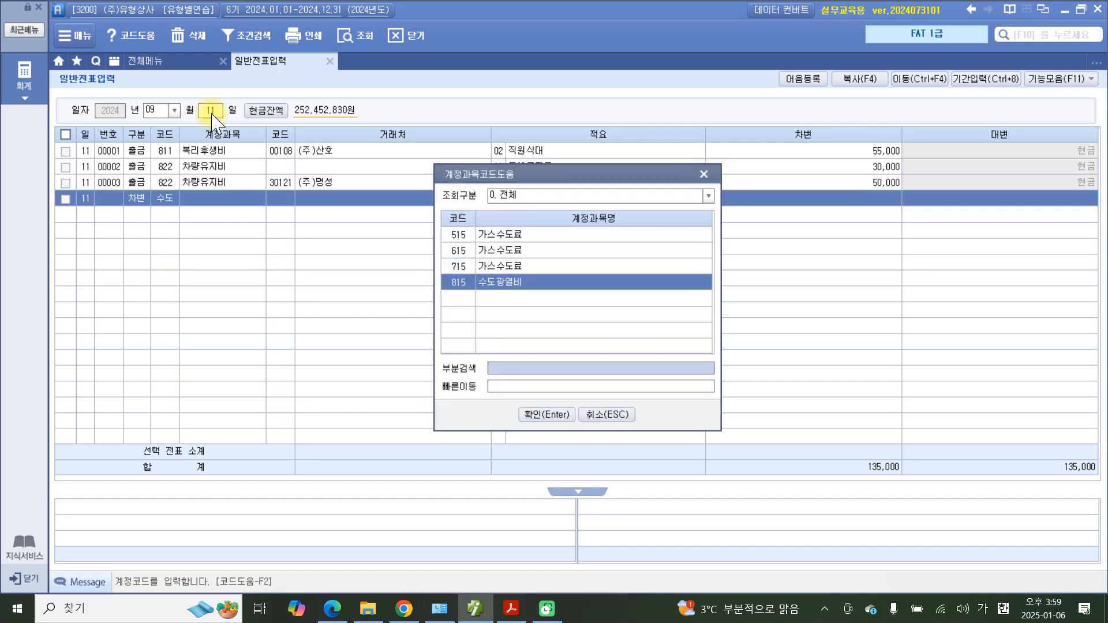
pyautogui.press('Return')
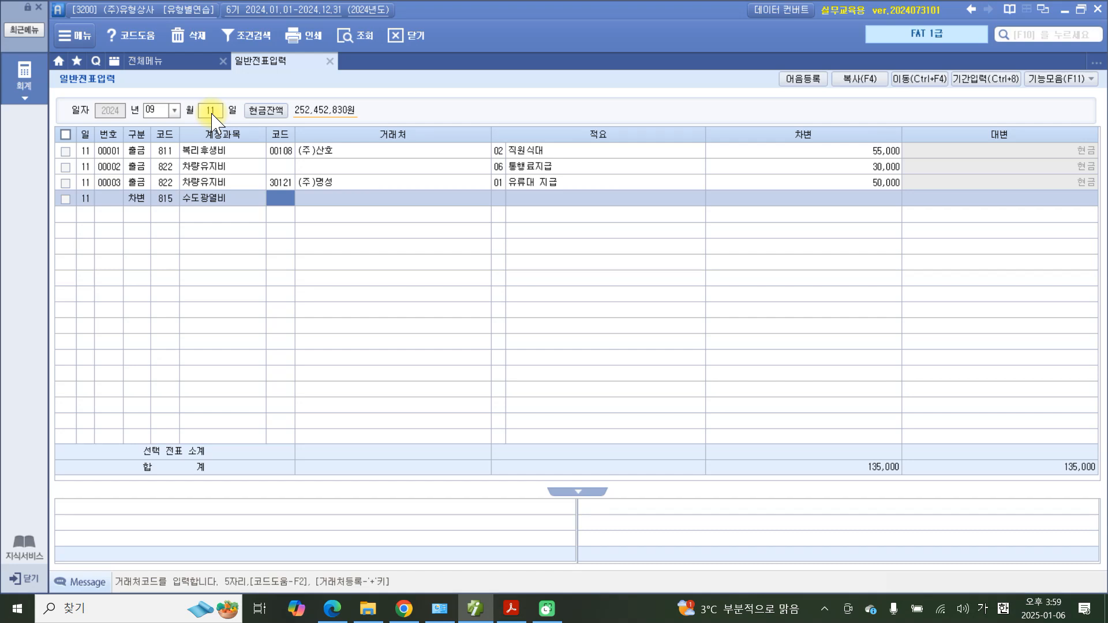
pyautogui.press('Return')
pyautogui.press('Return')
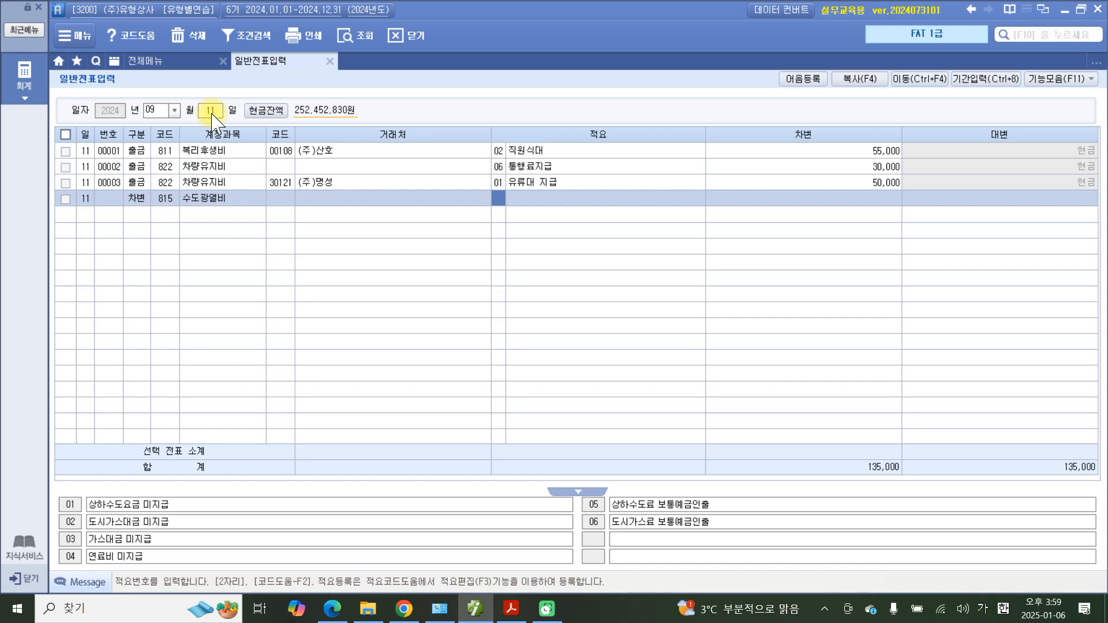
# Set the 수도광열비 line's 적요 to 05 상하수도료 보통예금인출 and its 차변 amount to 30,000
pyautogui.write('5')
pyautogui.press('Return')
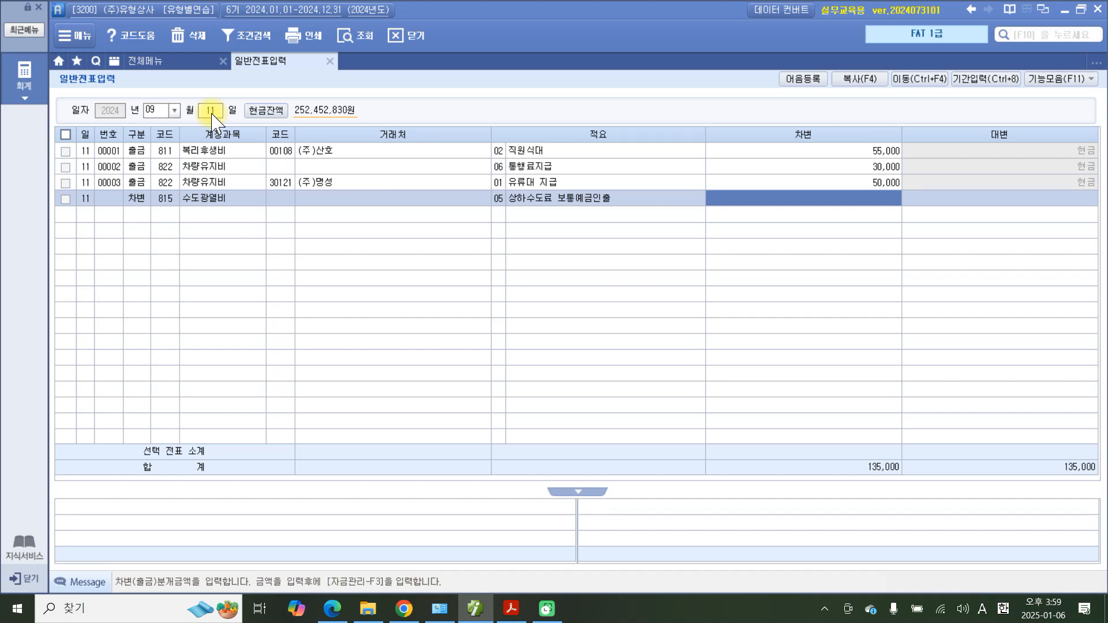
pyautogui.write('30,000')
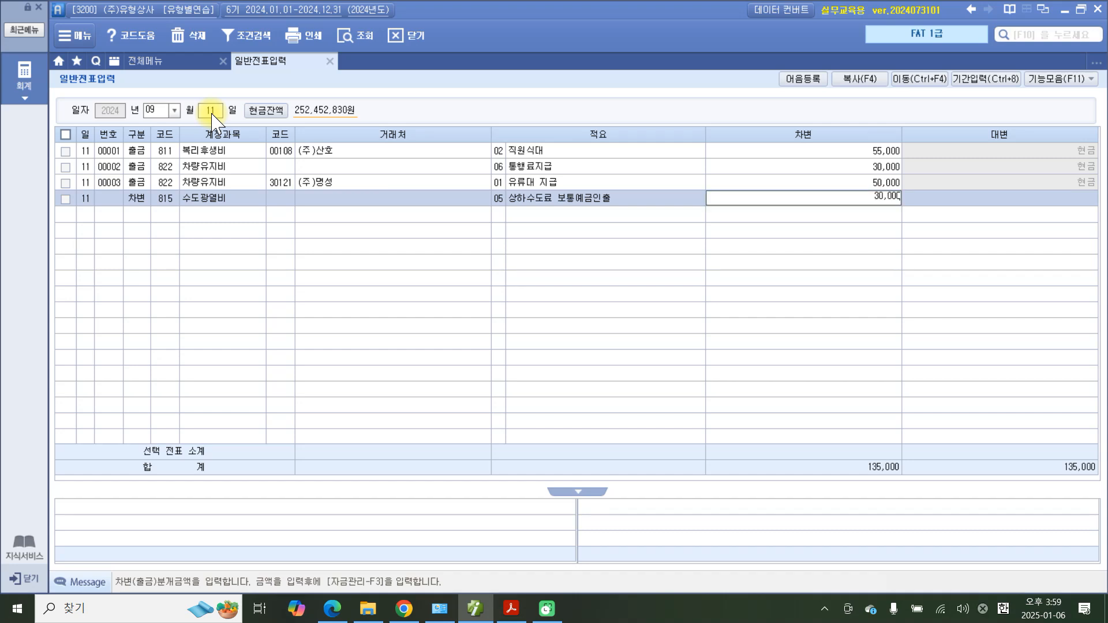
pyautogui.press('Return')
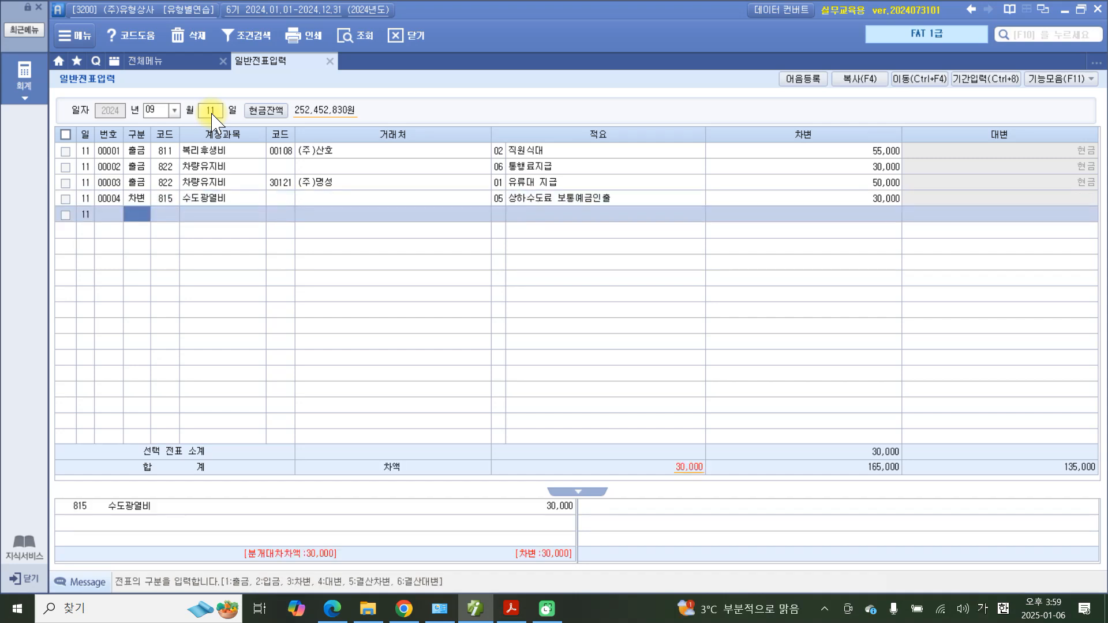
# Add a 대변 line with account 103 보통예금 and look up 서울 to assign 서울은행(보통) as its 거래처
pyautogui.press('4')
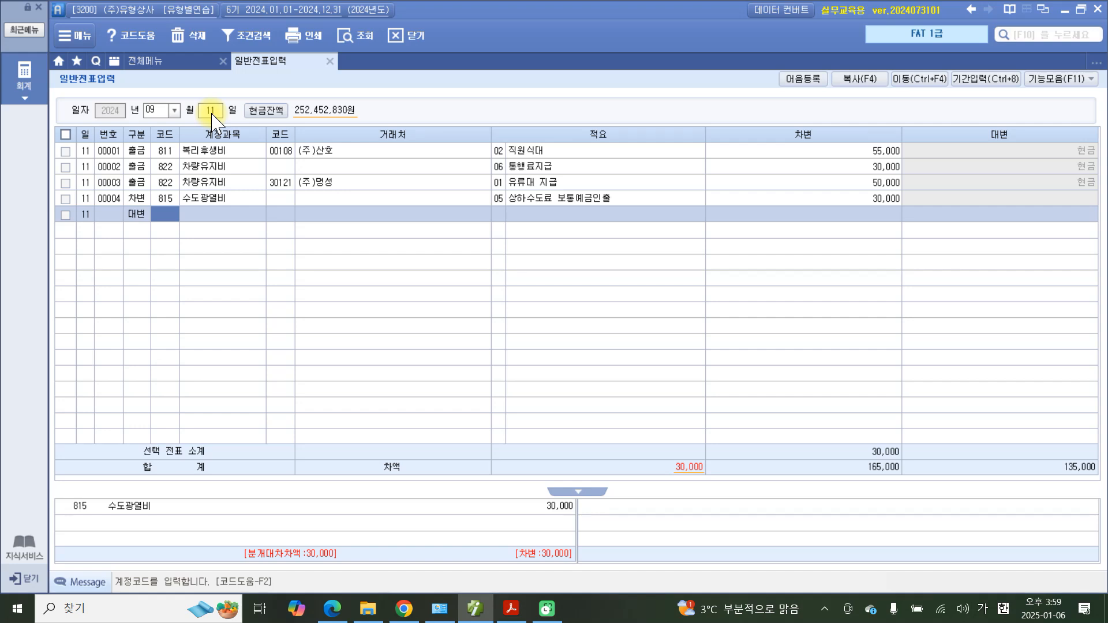
pyautogui.write('103')
pyautogui.press('Return')
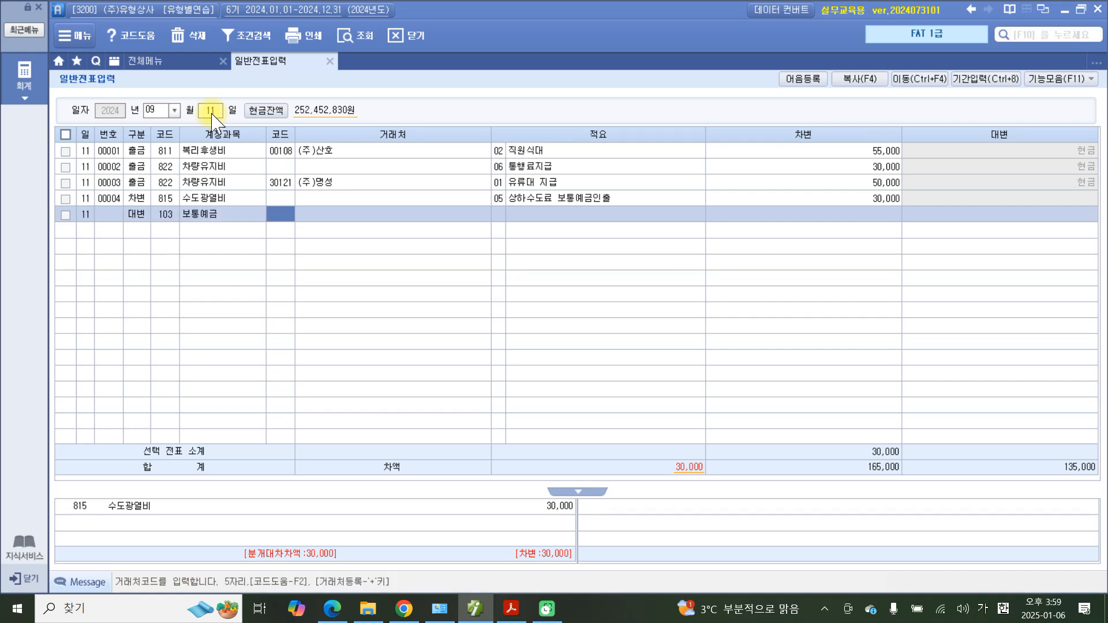
pyautogui.write('국민')
pyautogui.press('BackSpace')
pyautogui.press('BackSpace')
pyautogui.press('BackSpace')
pyautogui.write('서울')
pyautogui.press('Return')
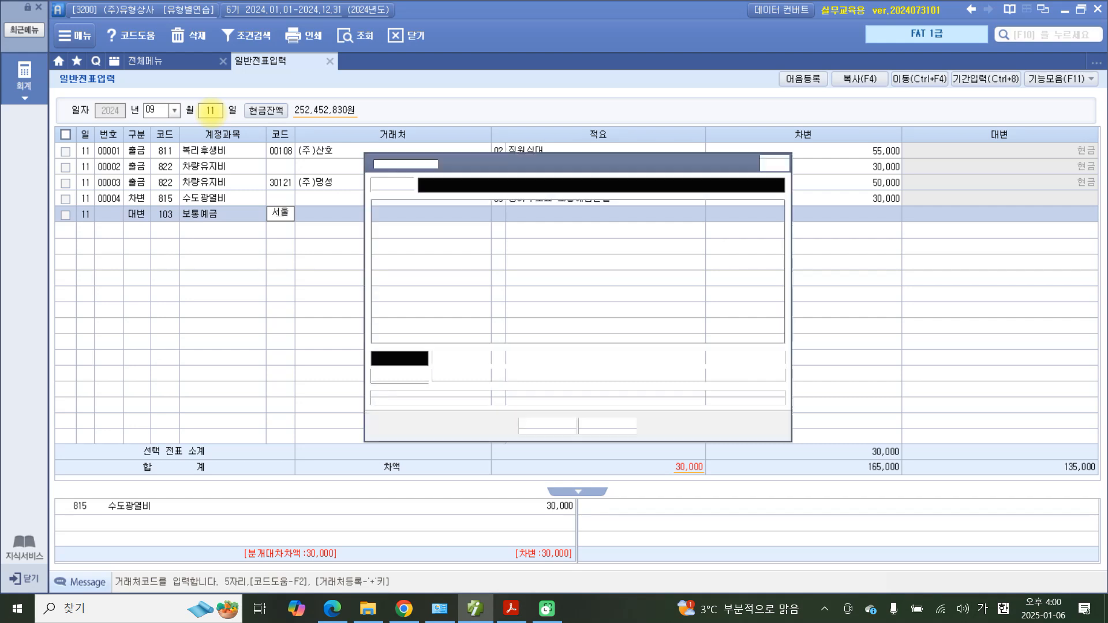
pyautogui.press('Return')
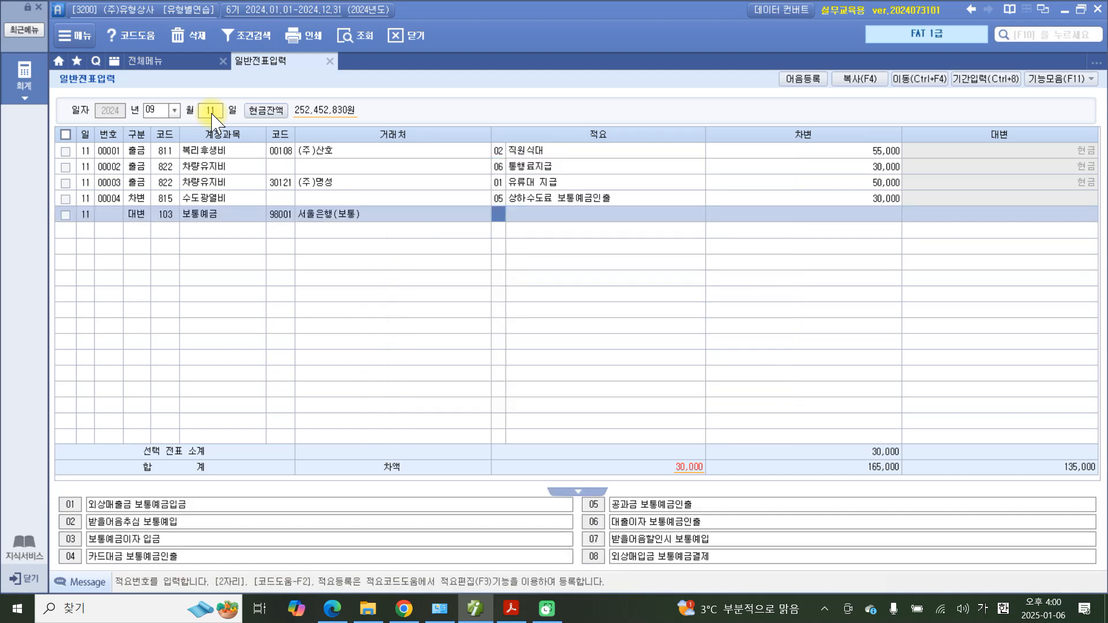
# Carry the 상하수도료 보통예금인출 적요 over to the 보통예금 line and set its 대변 amount to 30,000
pyautogui.press('Return')
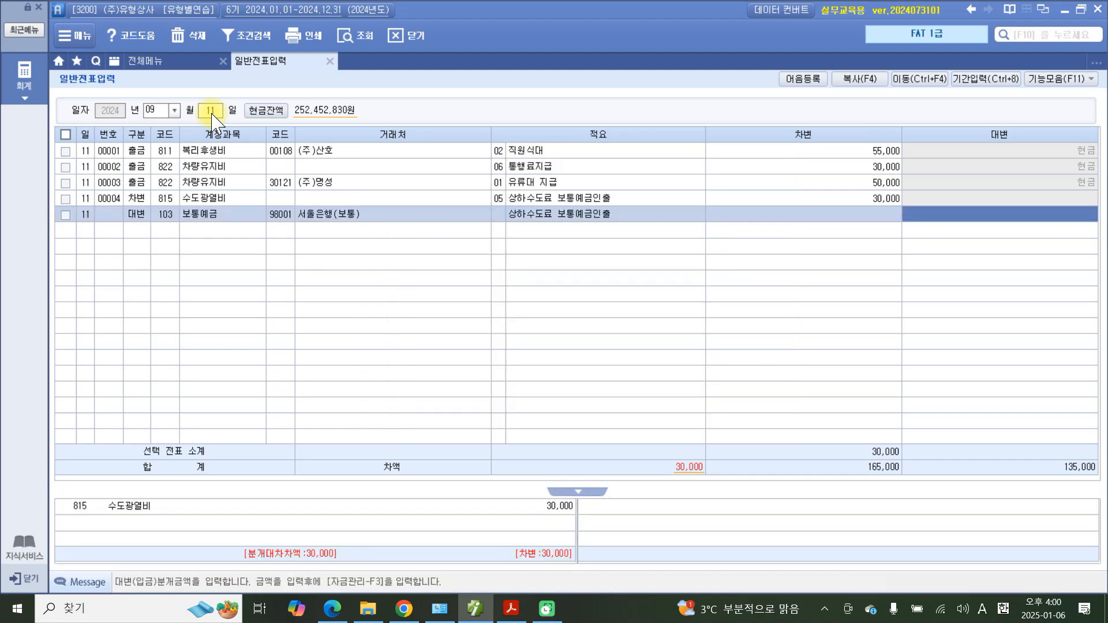
pyautogui.write('300000')
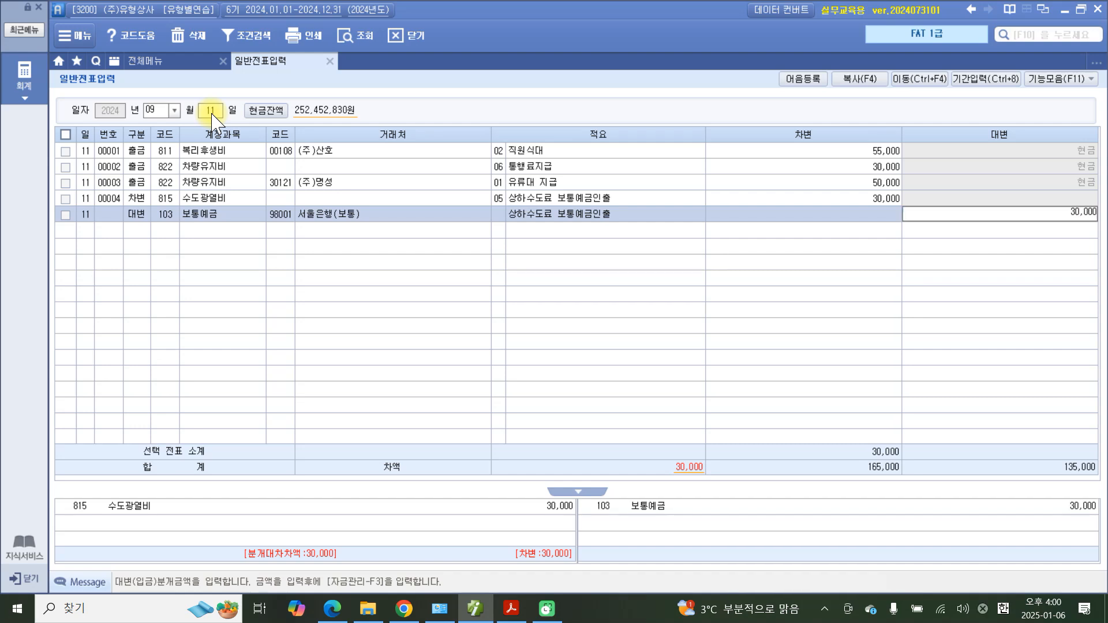
pyautogui.press('Return')
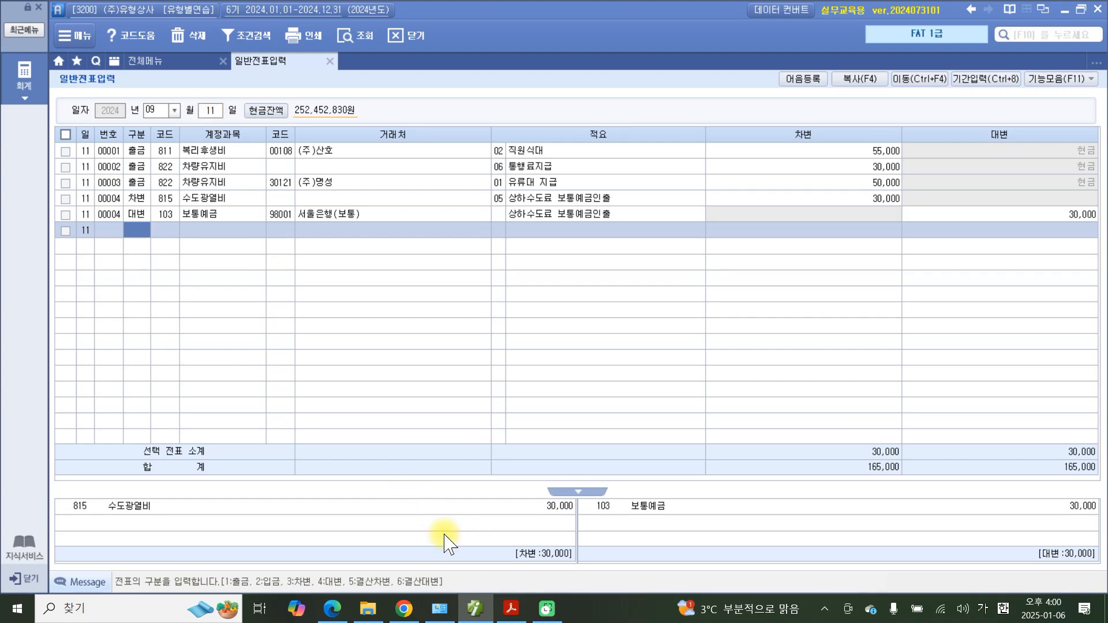
# Switch to the problem PDF and examine the 09월 12일 난방용 유류 transaction for its expense, amount, supplier and payment method
pyautogui.click(510, 610)
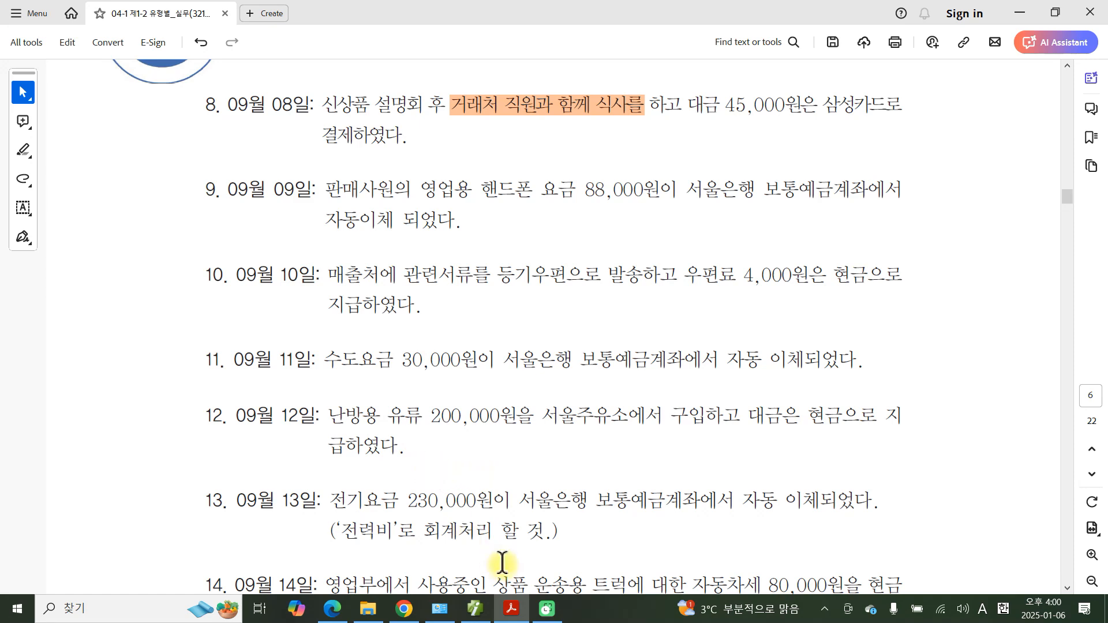
pyautogui.press('F7')
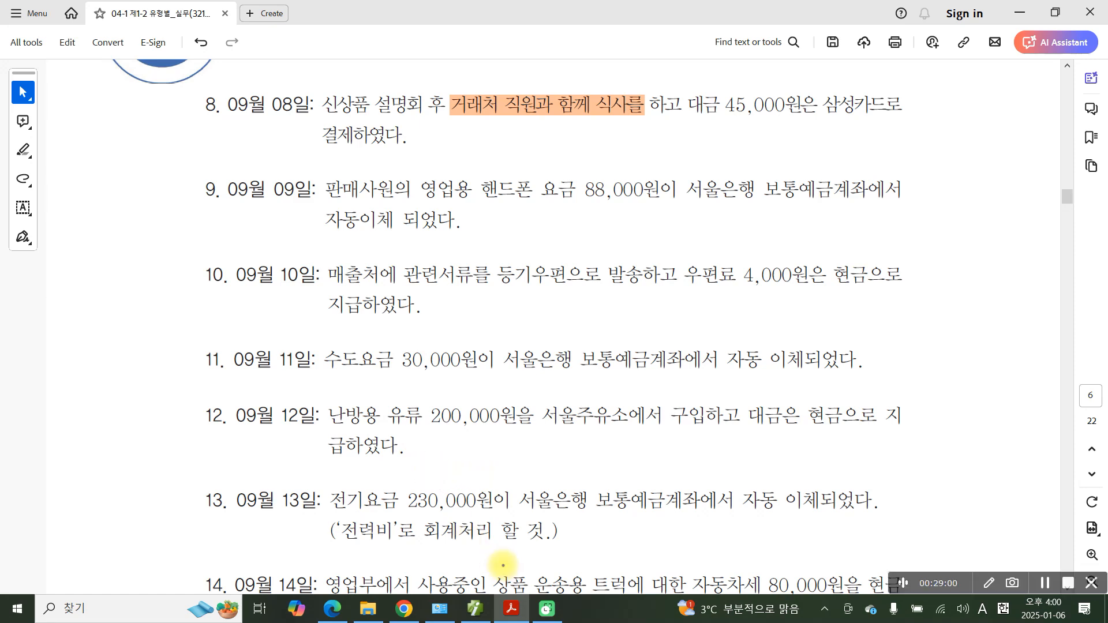
pyautogui.moveTo(348, 394)
pyautogui.mouseDown()
pyautogui.moveTo(513, 437)
pyautogui.moveTo(322, 407)
pyautogui.mouseUp()
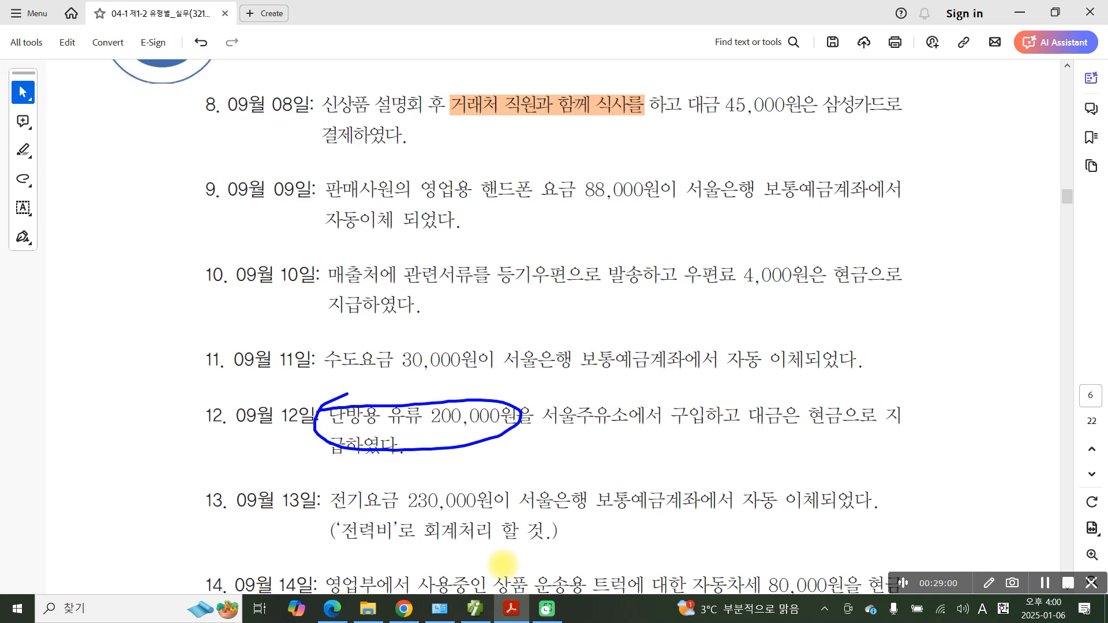
pyautogui.press('F7')
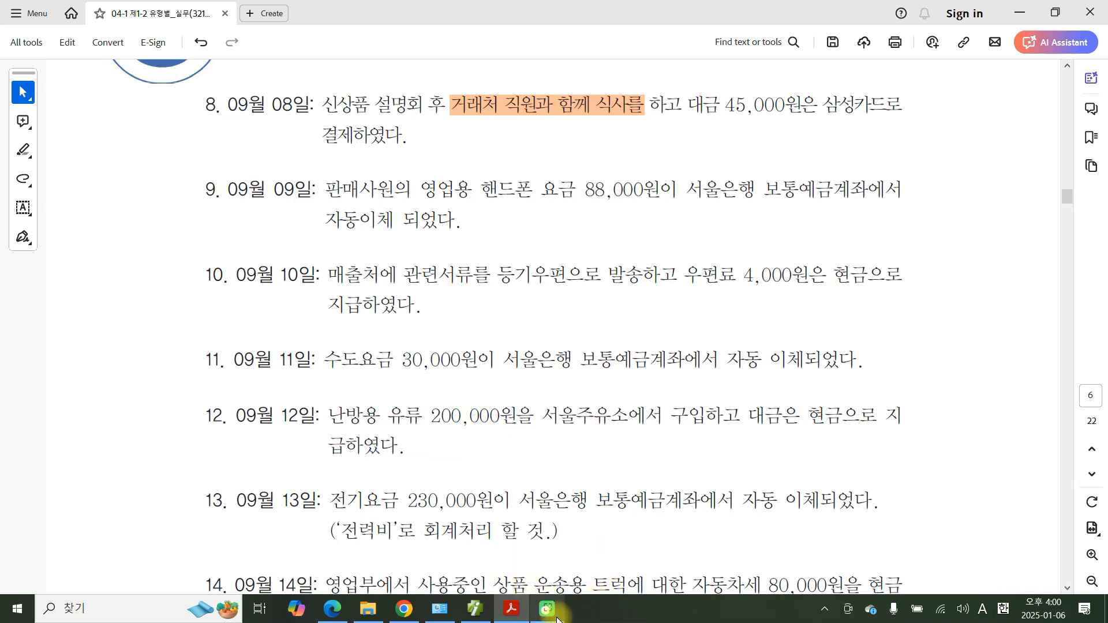
# Return to Smart A, load the vouchers for 09월 12일 and start a new 출금 line
pyautogui.moveTo(483, 616)
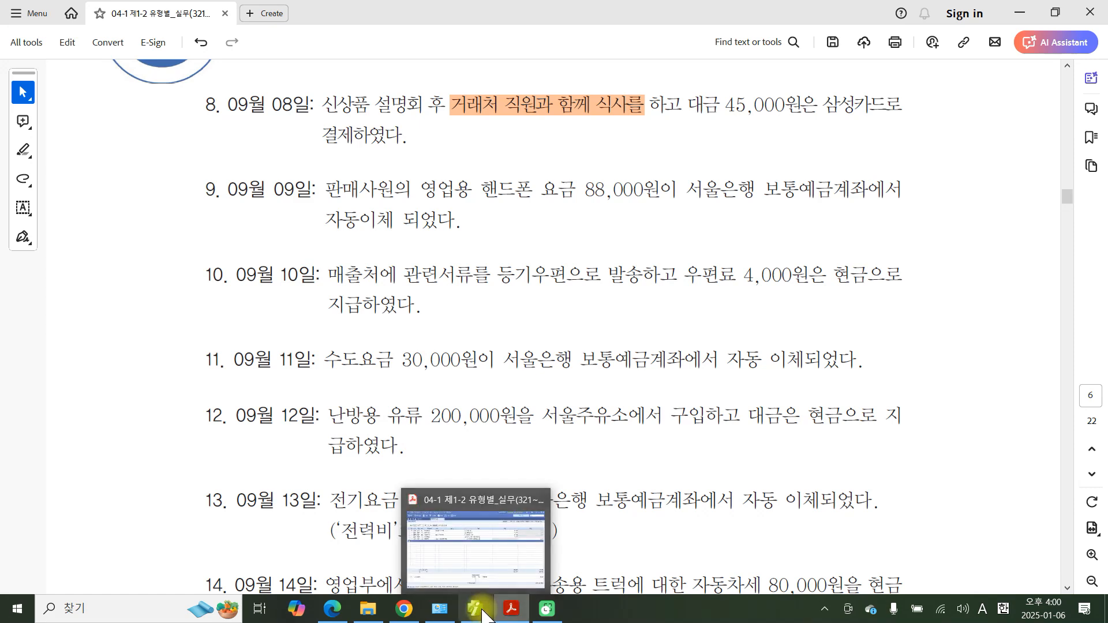
pyautogui.click(483, 615)
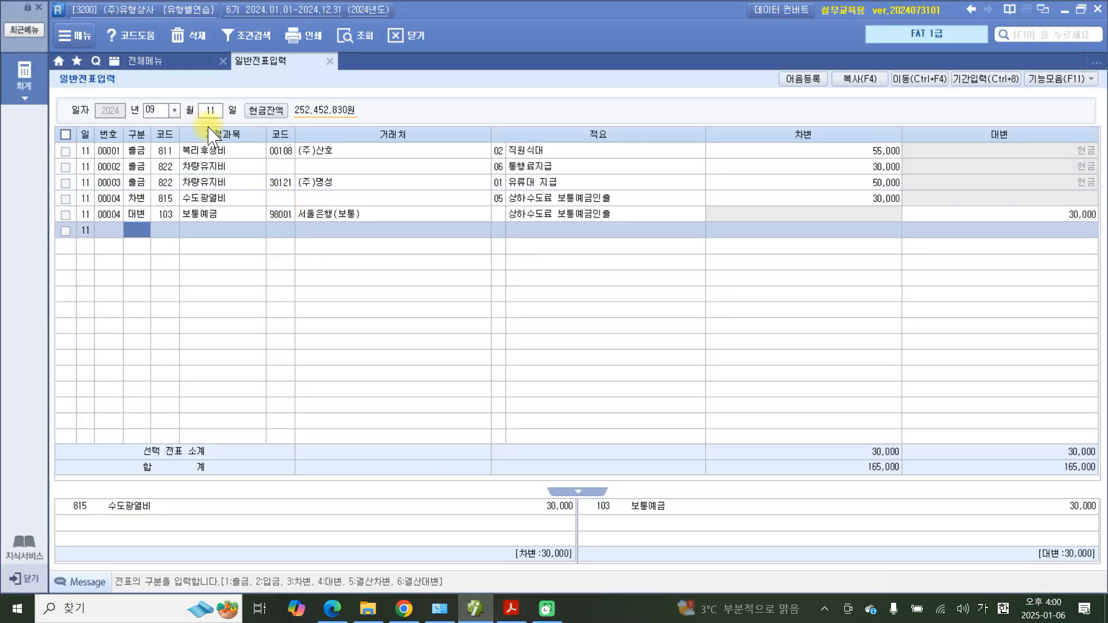
pyautogui.click(210, 111)
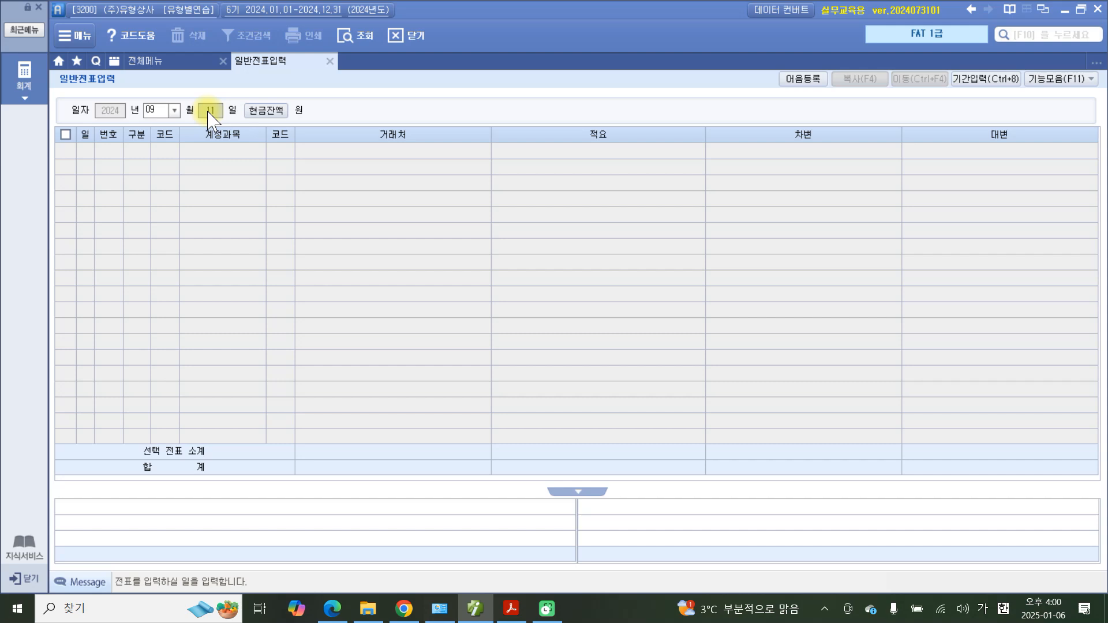
pyautogui.write('12')
pyautogui.press('Return')
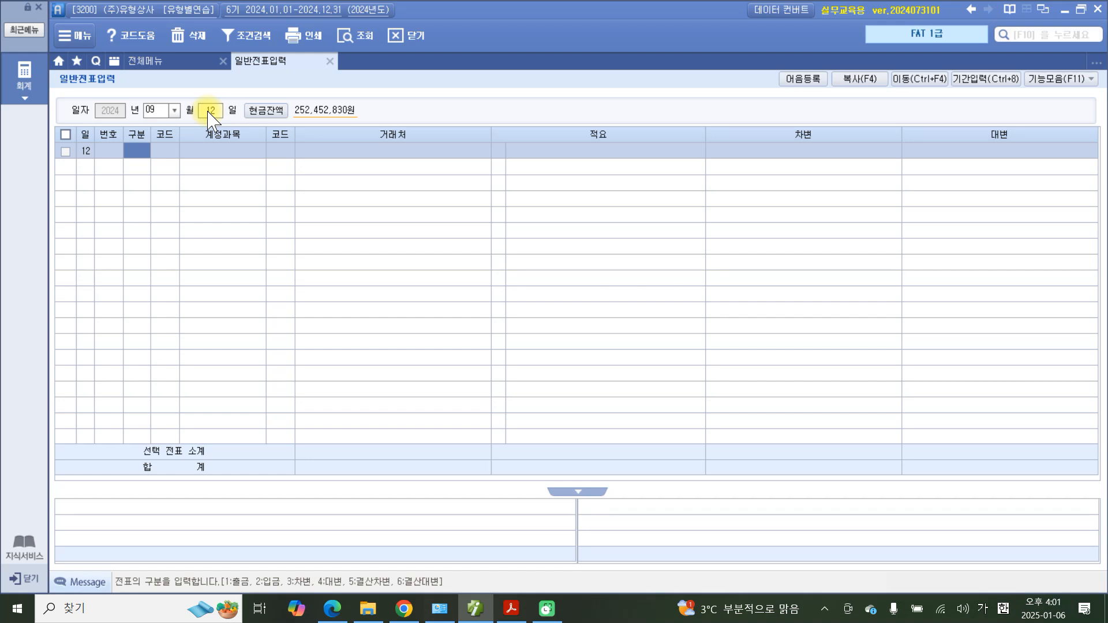
pyautogui.write('1')
pyautogui.press('Return')
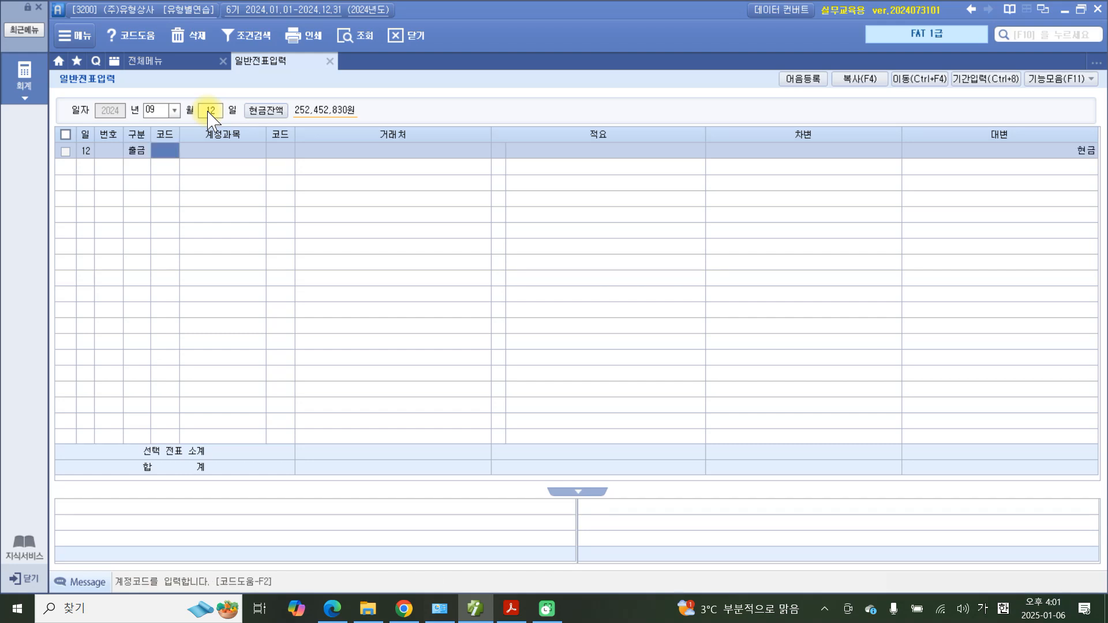
# Look up 수도 and assign account 815 수도광열비 to the 09월 12일 출금 line
pyautogui.write('수도')
pyautogui.press('Return')
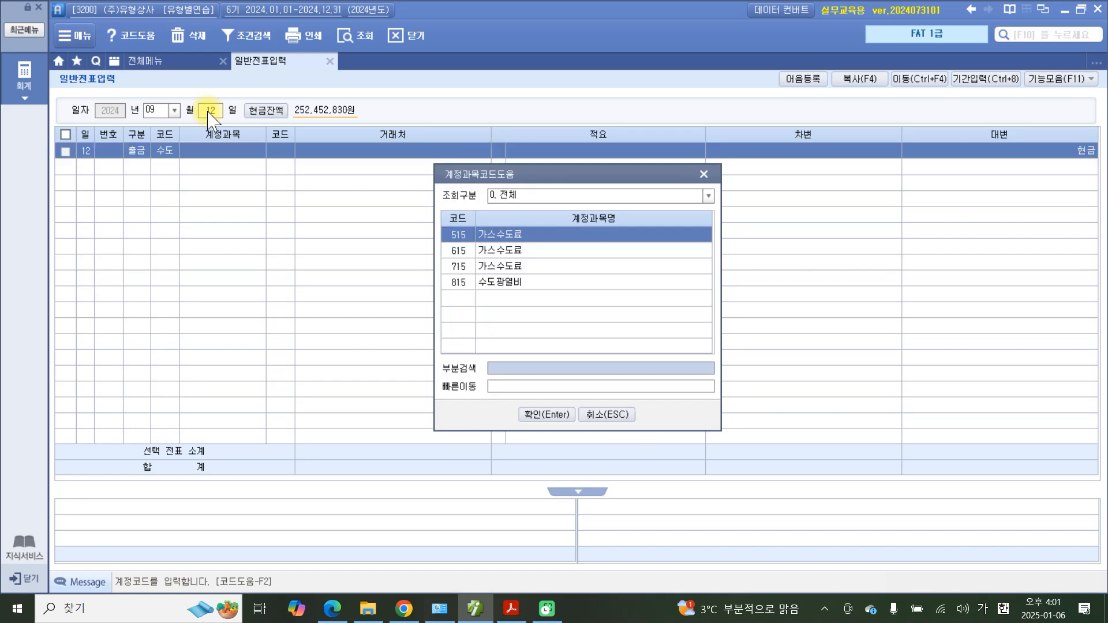
pyautogui.press('Down')
pyautogui.press('Down')
pyautogui.press('Down')
pyautogui.press('Return')
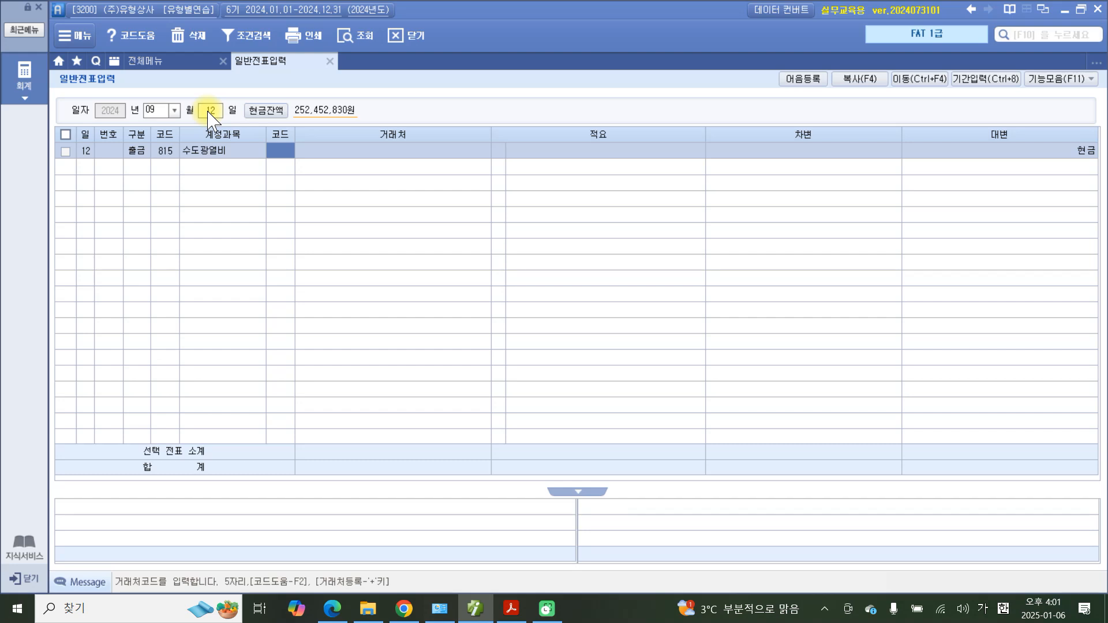
pyautogui.write('서울')
pyautogui.press('Return')
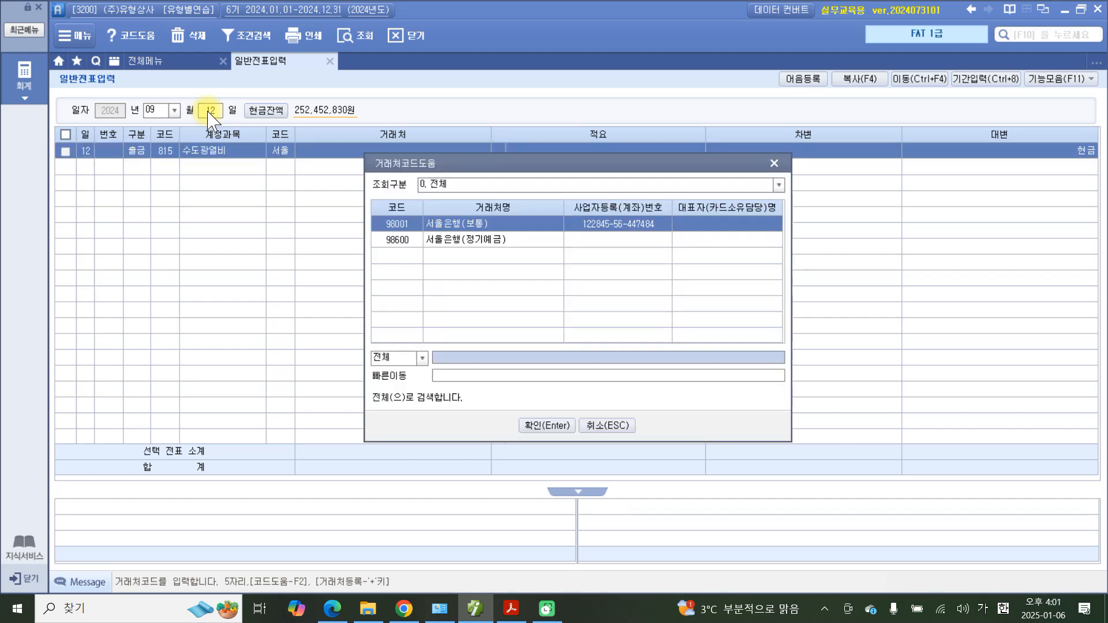
pyautogui.press('Escape')
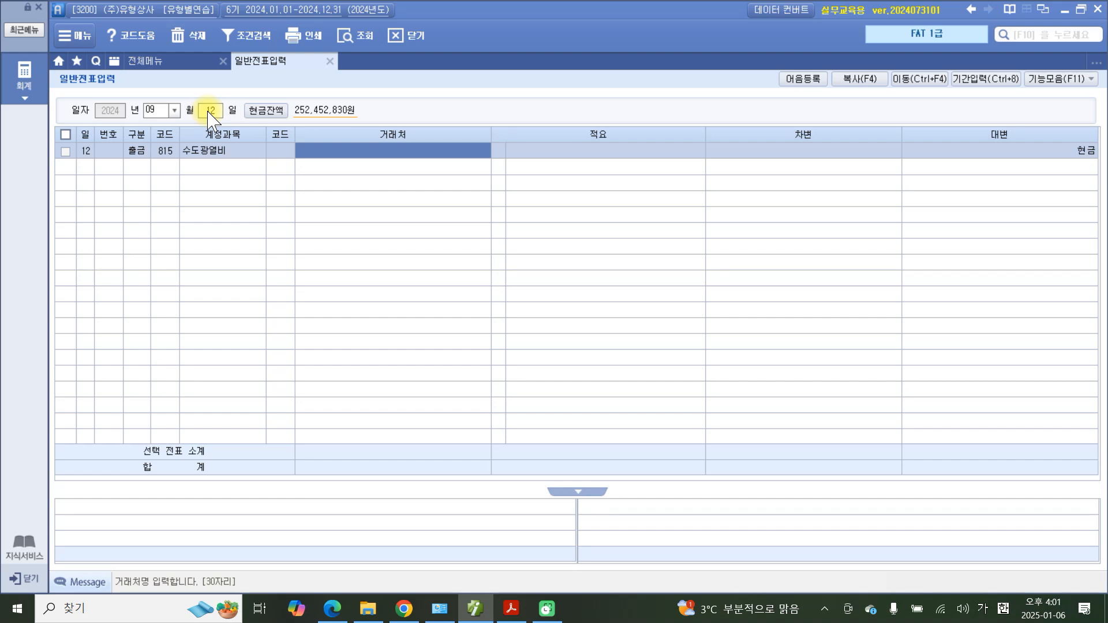
# Enter 서울주유소 directly as the 수도광열비 line's 거래처 name, without a 거래처 code
pyautogui.write('서울')
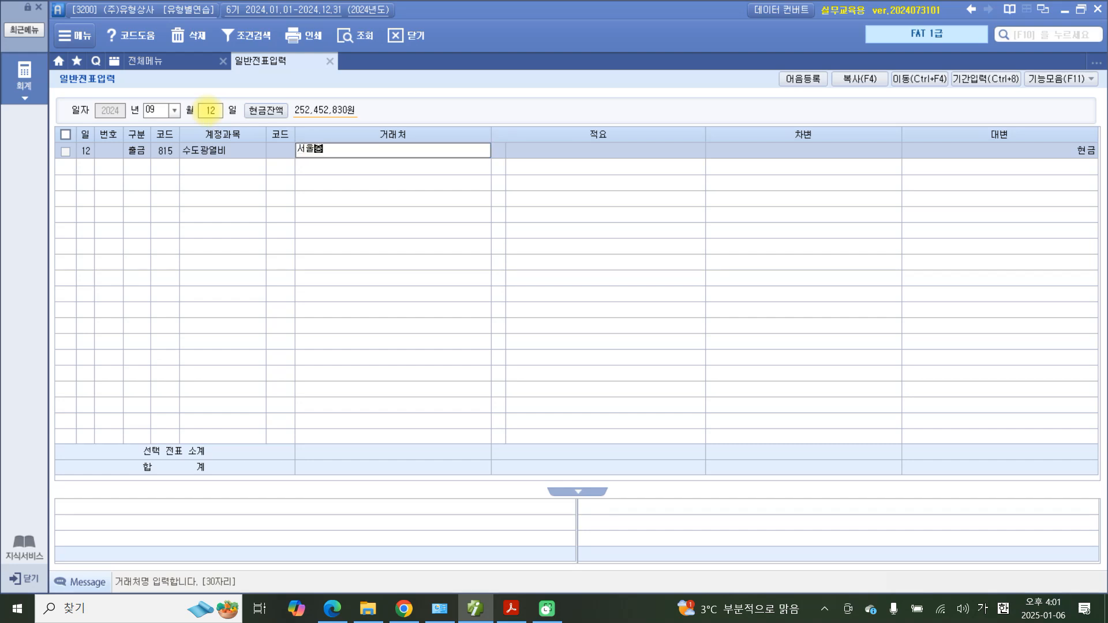
pyautogui.write('주유소')
pyautogui.press('Return')
pyautogui.press('Left')
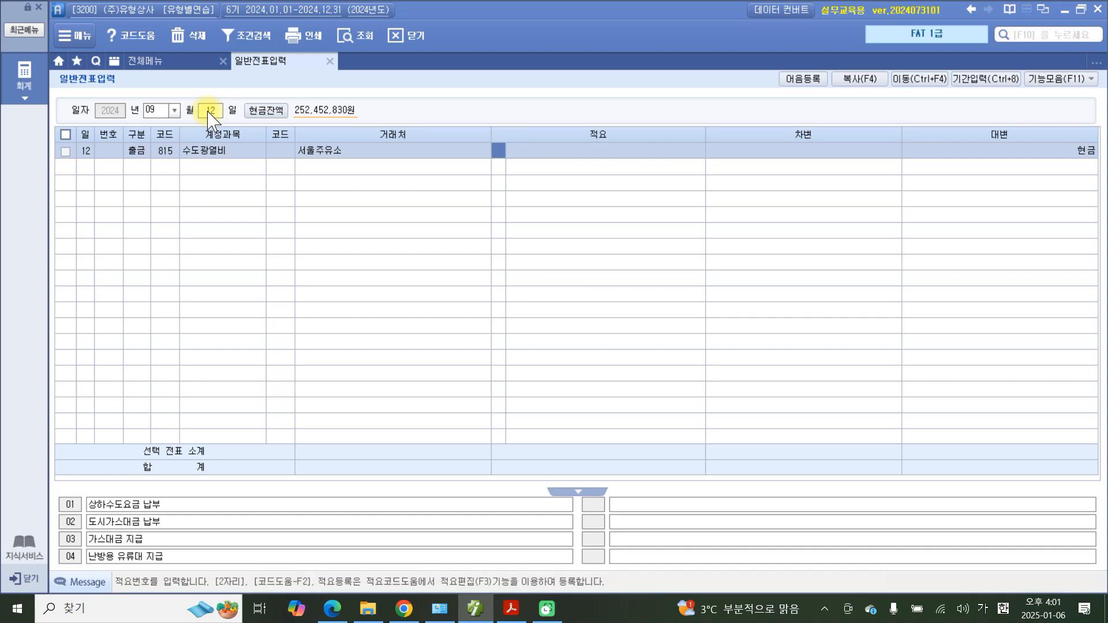
# Set the 수도광열비 line's 적요 to 04 난방용 유류대 지급 and its 차변 amount to 200,000
pyautogui.write('4')
pyautogui.press('Return')
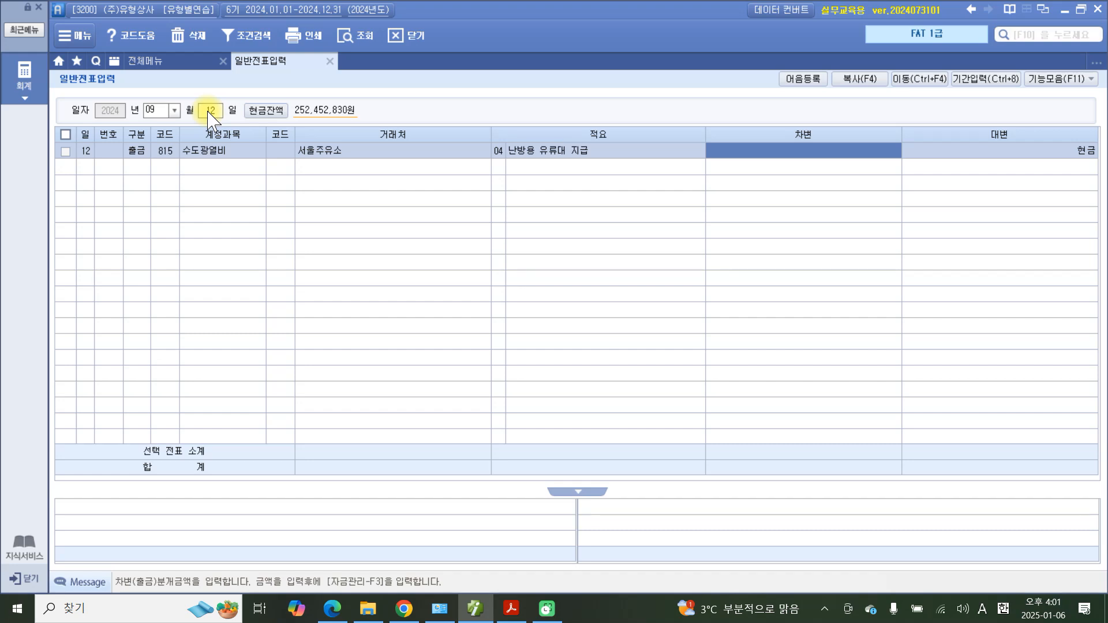
pyautogui.write('2000000')
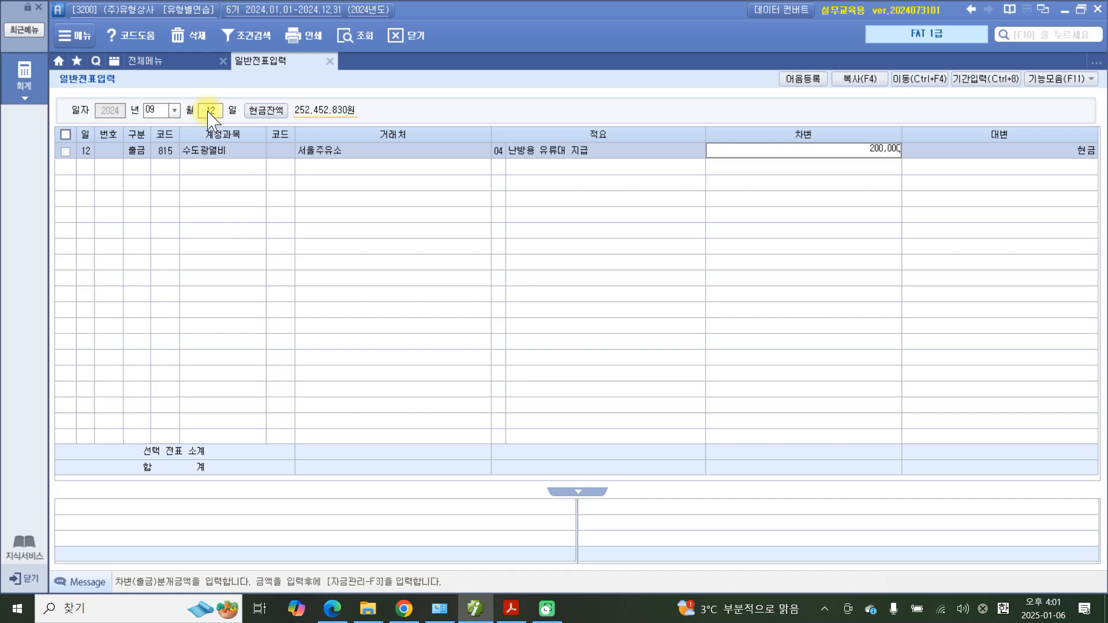
pyautogui.press('Return')
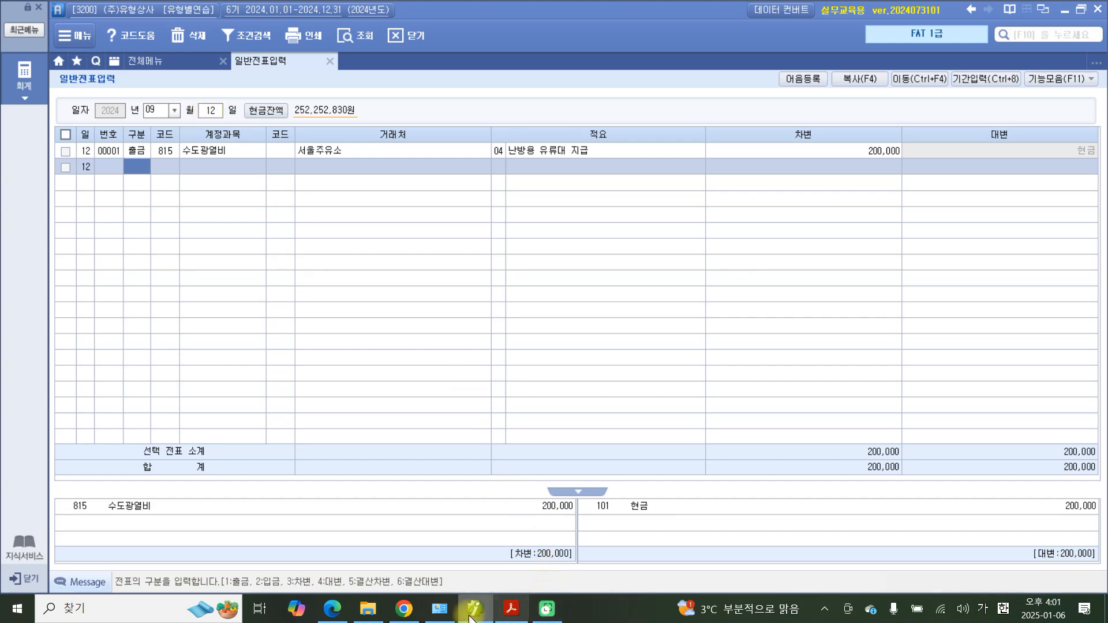
# Switch to the problem PDF and examine the 09월 13일 전기요금 transaction for its debit account, amount and bank payment
pyautogui.click(514, 610)
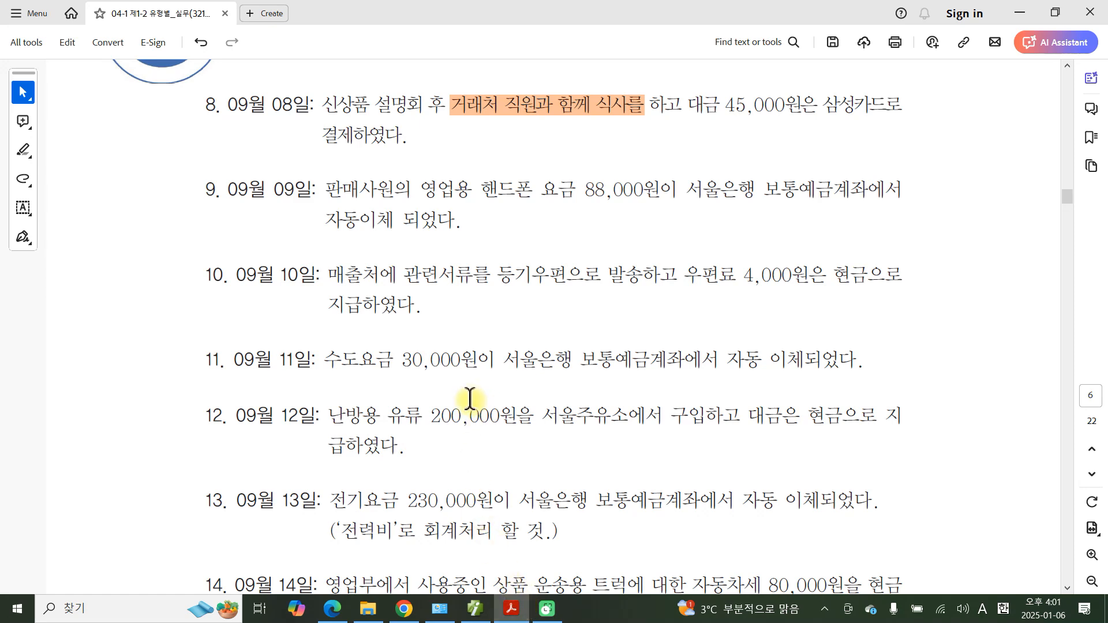
pyautogui.scroll(-2, 463, 399)
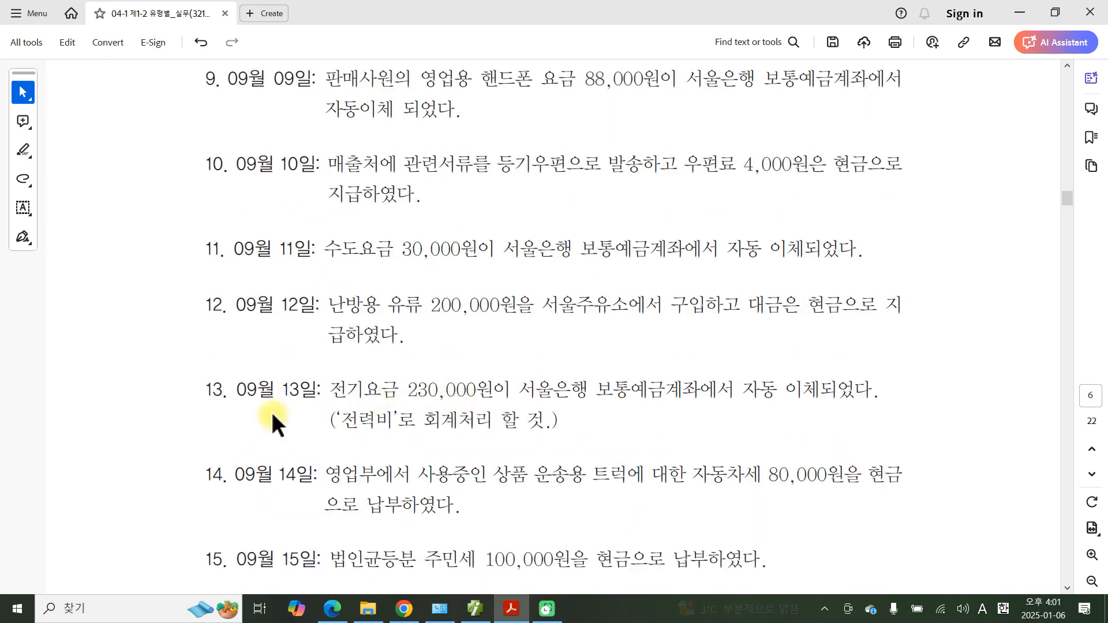
pyautogui.moveTo(220, 396); pyautogui.dragTo(210, 397)
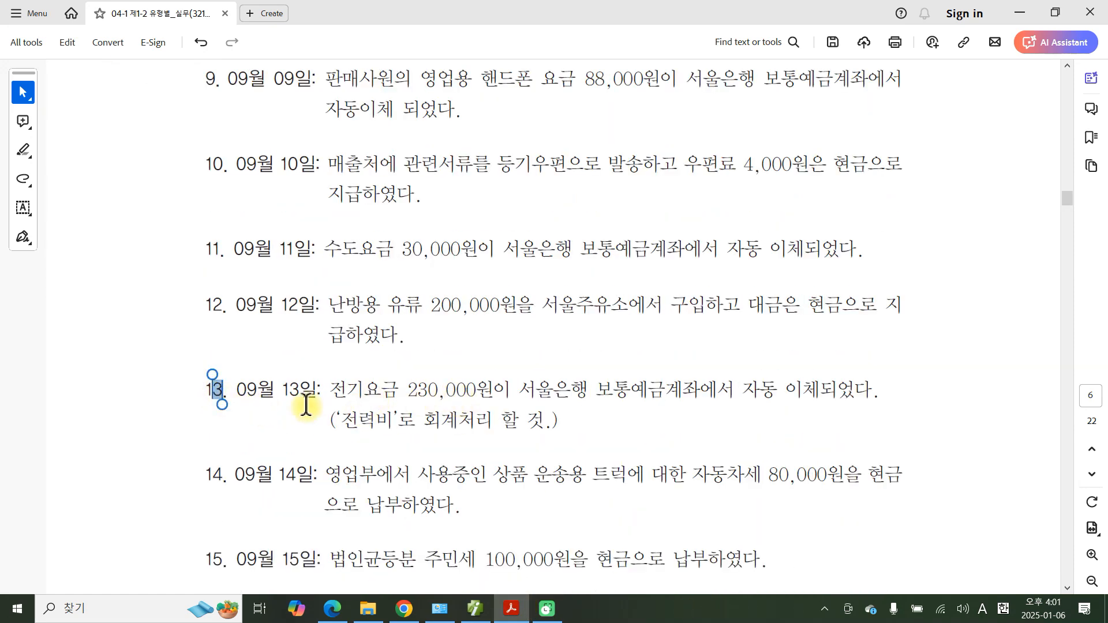
pyautogui.click(398, 391)
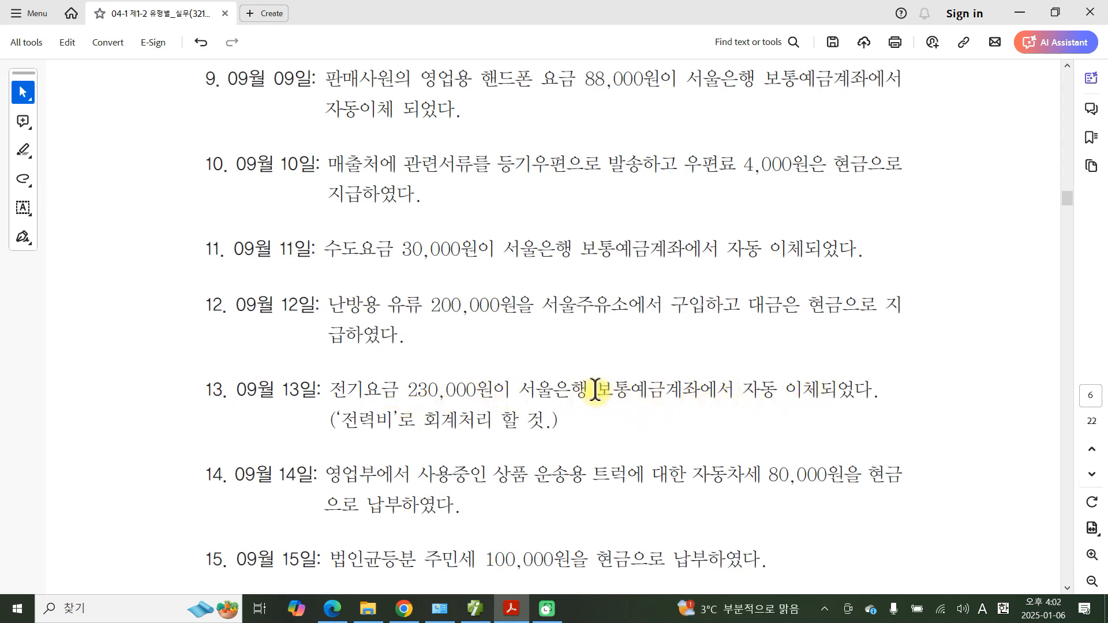
pyautogui.moveTo(595, 389); pyautogui.dragTo(650, 388)
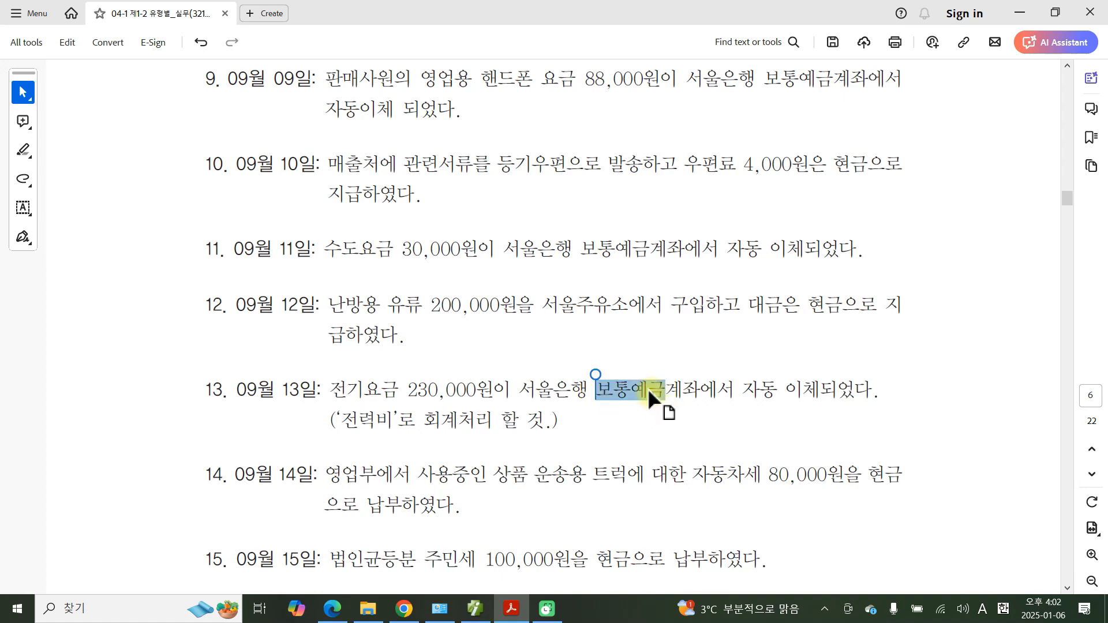
pyautogui.rightClick(648, 390)
pyautogui.click(634, 390)
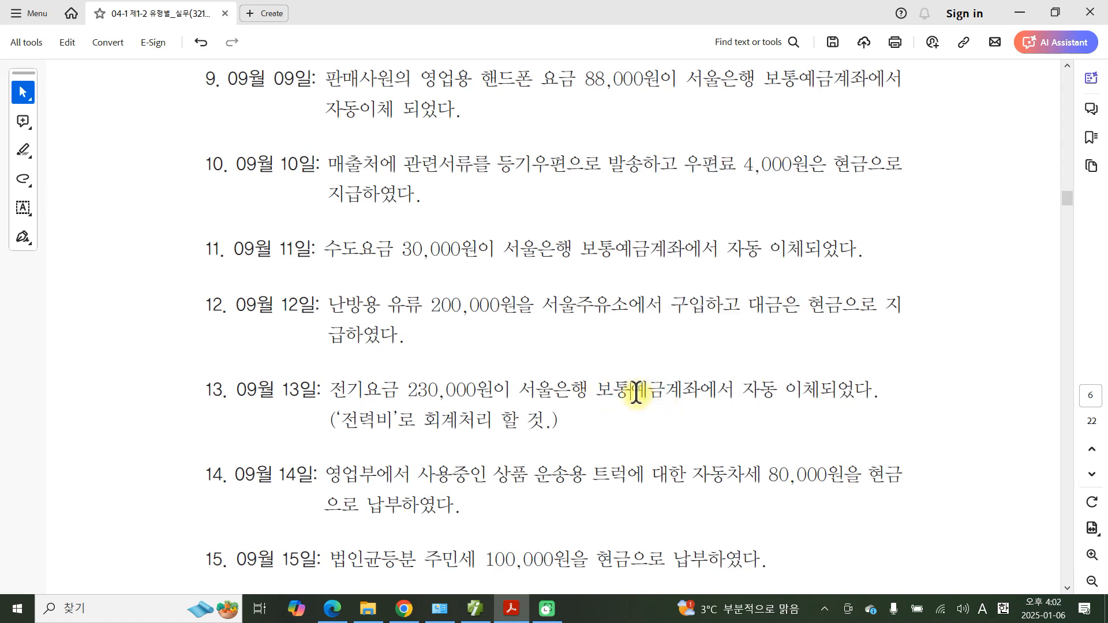
pyautogui.moveTo(329, 391); pyautogui.dragTo(510, 390)
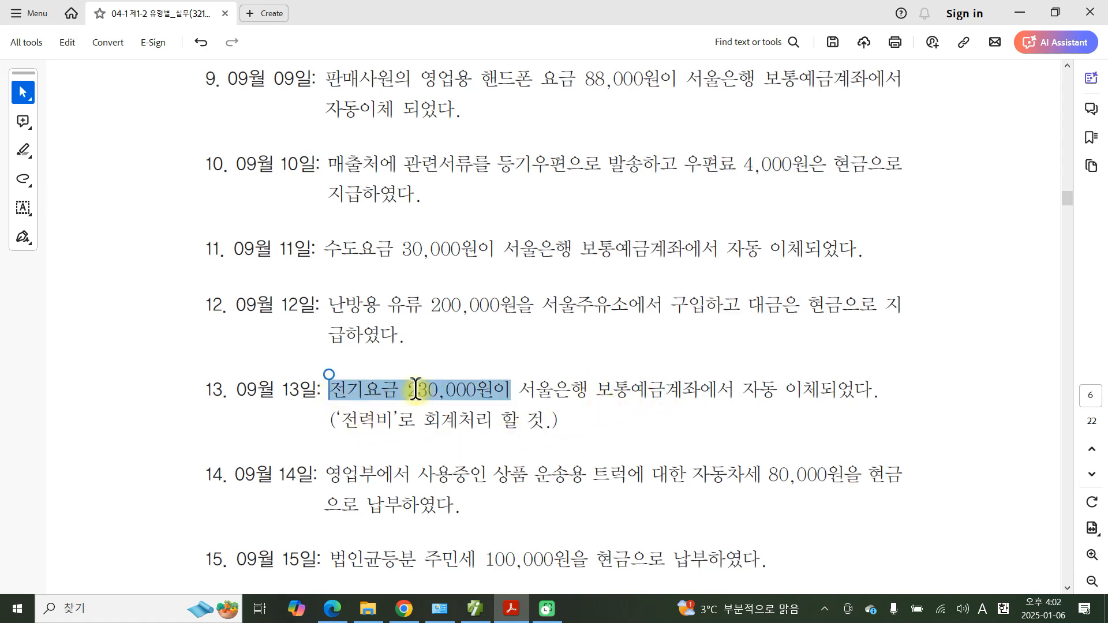
# Highlight the account name '전력비' in the note under the 09월 13일 transaction in the PDF
pyautogui.moveTo(392, 420); pyautogui.dragTo(345, 426)
pyautogui.rightClick(368, 419)
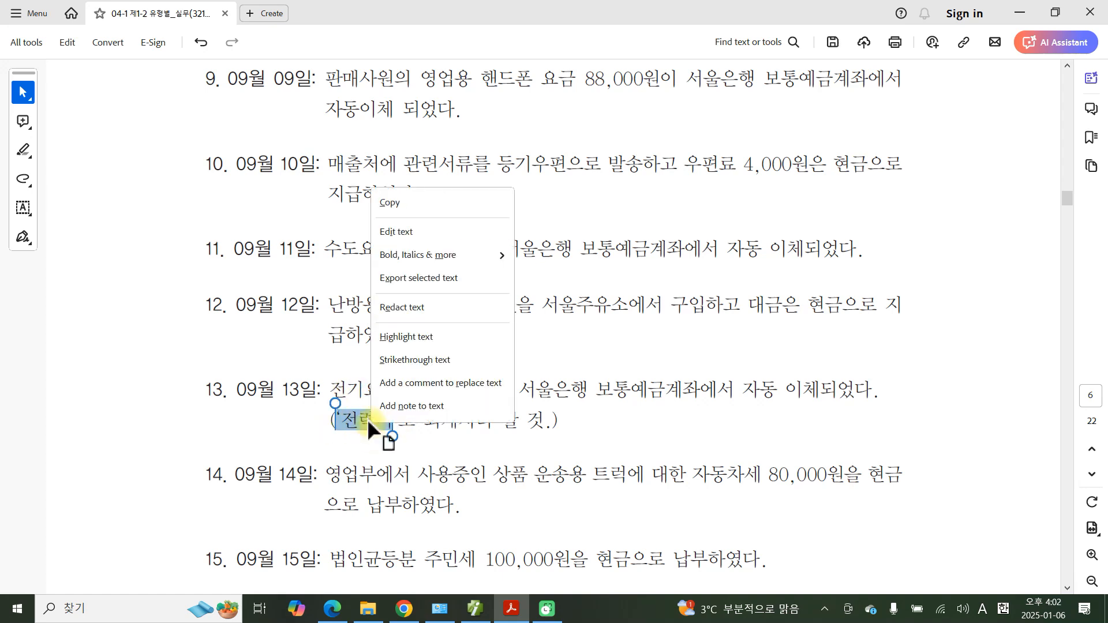
pyautogui.press('Escape')
pyautogui.rightClick(356, 418)
pyautogui.press('Escape')
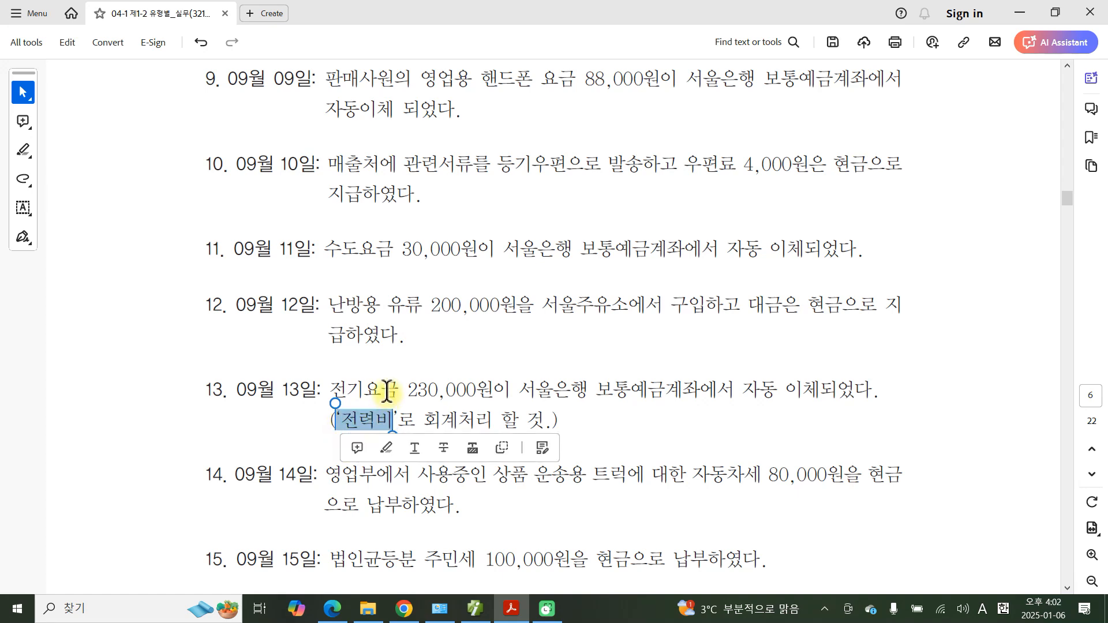
pyautogui.click(387, 450)
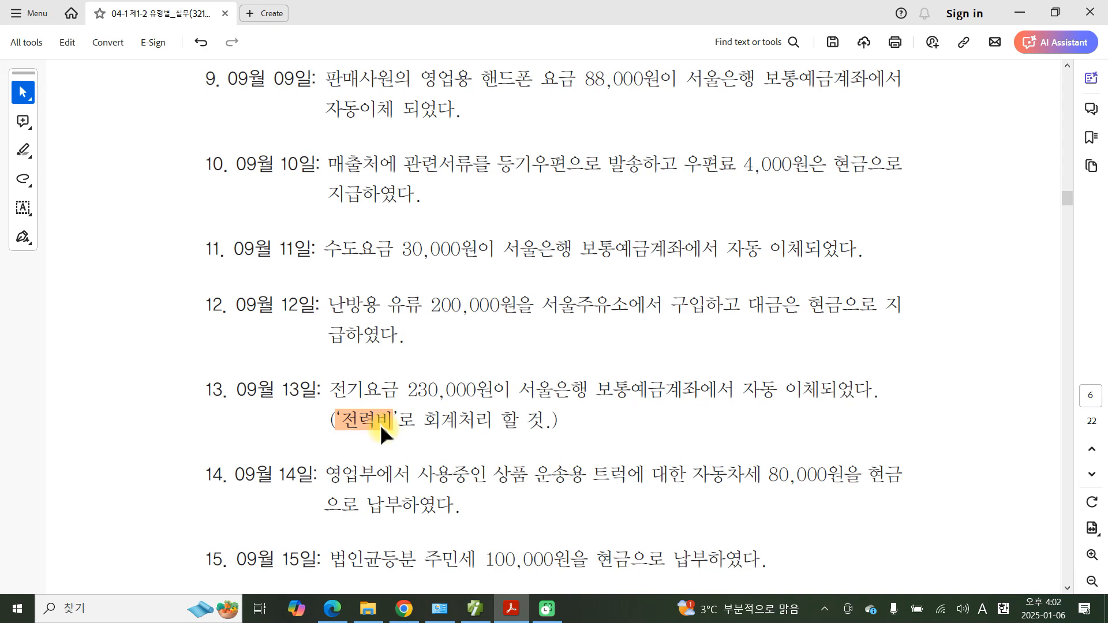
pyautogui.hotkey('ctrl', '2')
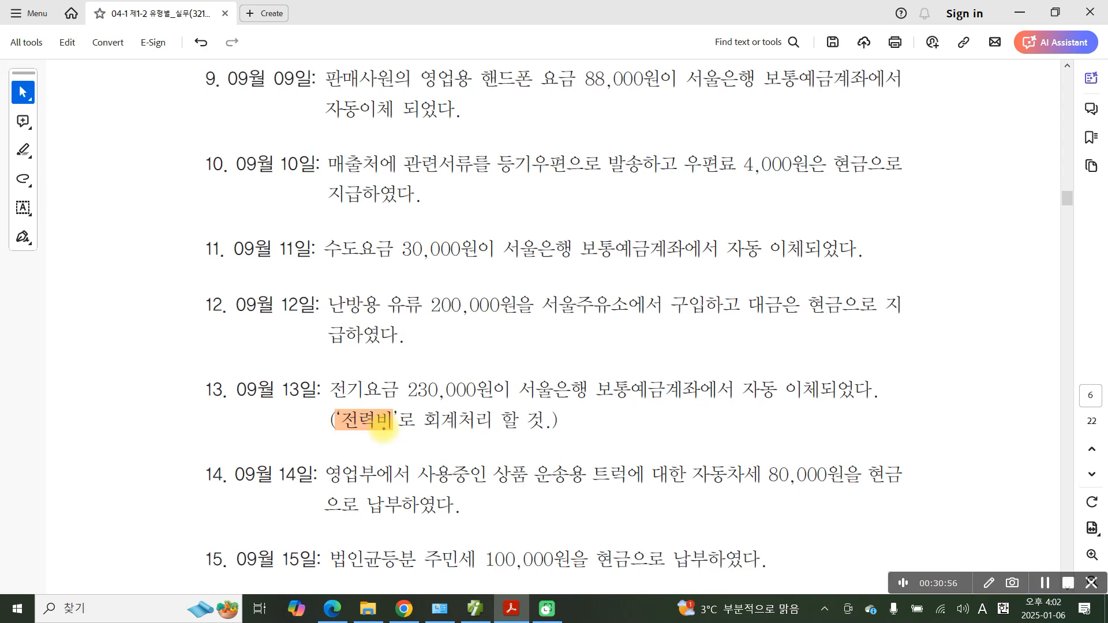
pyautogui.moveTo(532, 167); pyautogui.dragTo(512, 221)
pyautogui.moveTo(527, 186); pyautogui.dragTo(564, 202)
pyautogui.moveTo(507, 234)
pyautogui.mouseDown()
pyautogui.moveTo(568, 227)
pyautogui.moveTo(545, 274)
pyautogui.mouseUp()
pyautogui.moveTo(570, 198)
pyautogui.mouseDown()
pyautogui.moveTo(620, 185)
pyautogui.moveTo(605, 242)
pyautogui.moveTo(629, 244)
pyautogui.mouseUp()
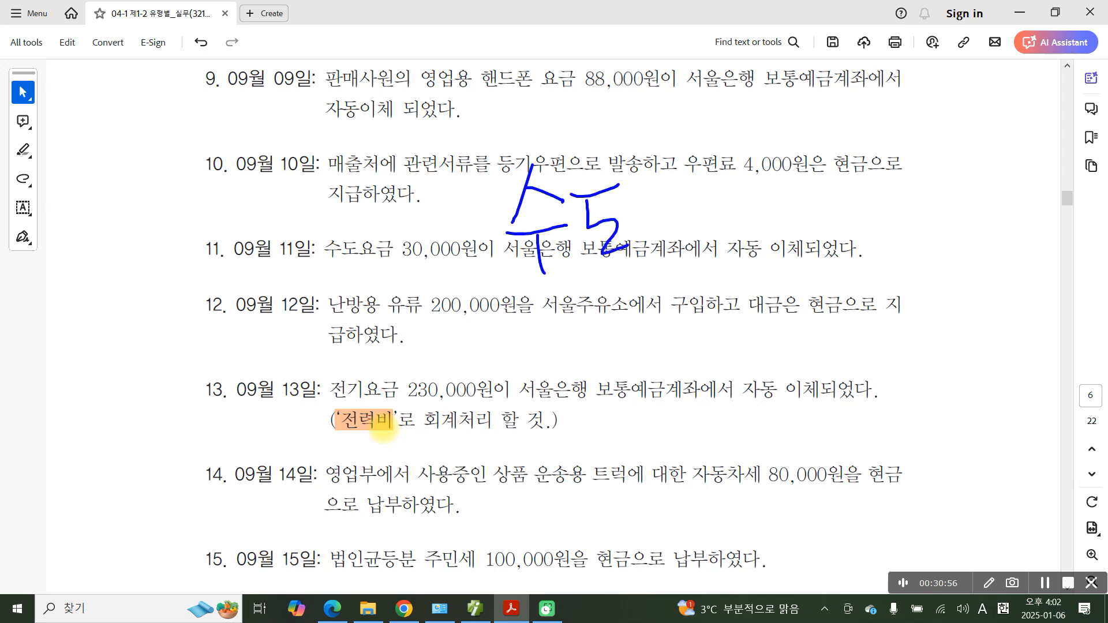
pyautogui.moveTo(658, 179)
pyautogui.mouseDown()
pyautogui.moveTo(667, 219)
pyautogui.moveTo(698, 199)
pyautogui.mouseUp()
pyautogui.moveTo(693, 163); pyautogui.dragTo(708, 215)
pyautogui.moveTo(704, 186); pyautogui.dragTo(733, 184)
pyautogui.moveTo(707, 222); pyautogui.dragTo(700, 229)
pyautogui.moveTo(768, 161)
pyautogui.mouseDown()
pyautogui.moveTo(755, 194)
pyautogui.moveTo(785, 167)
pyautogui.mouseUp()
pyautogui.moveTo(780, 184)
pyautogui.mouseDown()
pyautogui.moveTo(803, 170)
pyautogui.moveTo(814, 191)
pyautogui.moveTo(788, 222)
pyautogui.moveTo(835, 214)
pyautogui.mouseUp()
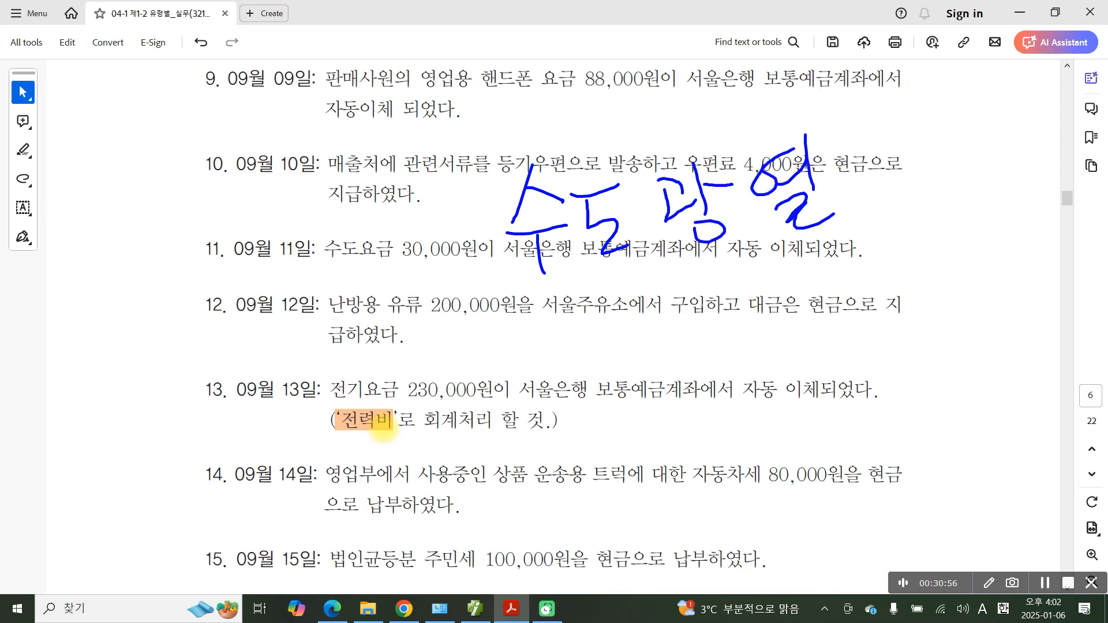
pyautogui.moveTo(378, 317)
pyautogui.mouseDown()
pyautogui.moveTo(347, 342)
pyautogui.moveTo(793, 250)
pyautogui.moveTo(795, 275)
pyautogui.mouseUp()
pyautogui.moveTo(346, 430)
pyautogui.mouseDown()
pyautogui.moveTo(399, 450)
pyautogui.moveTo(632, 388)
pyautogui.moveTo(673, 280)
pyautogui.moveTo(699, 287)
pyautogui.mouseUp()
pyautogui.moveTo(381, 259)
pyautogui.mouseDown()
pyautogui.moveTo(358, 218)
pyautogui.moveTo(398, 173)
pyautogui.moveTo(569, 164)
pyautogui.moveTo(581, 143)
pyautogui.mouseUp()
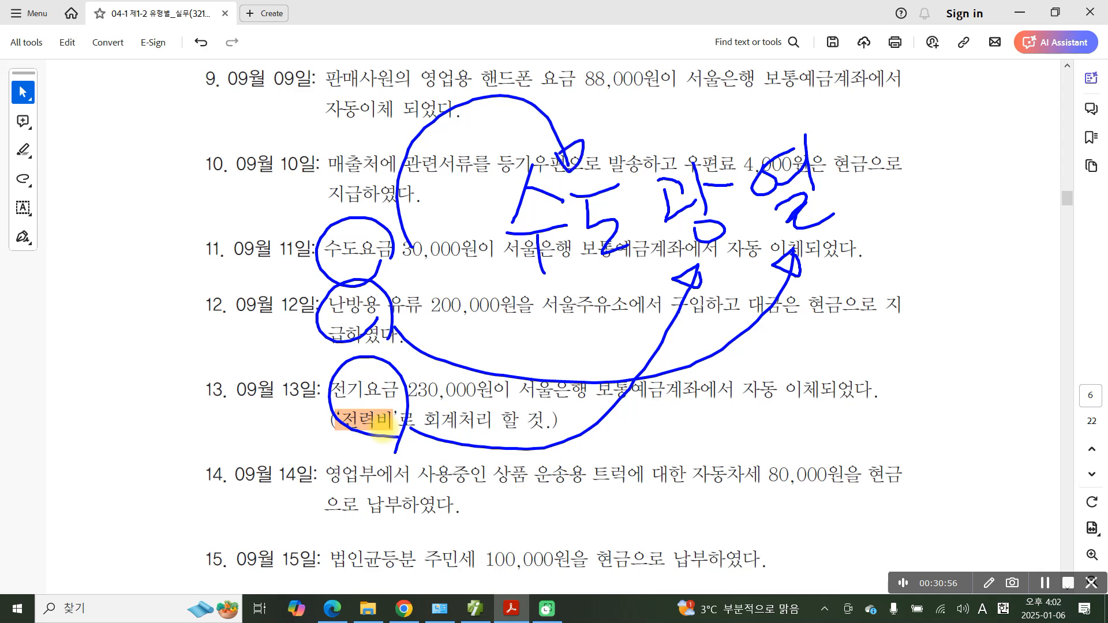
pyautogui.moveTo(516, 285); pyautogui.dragTo(856, 220)
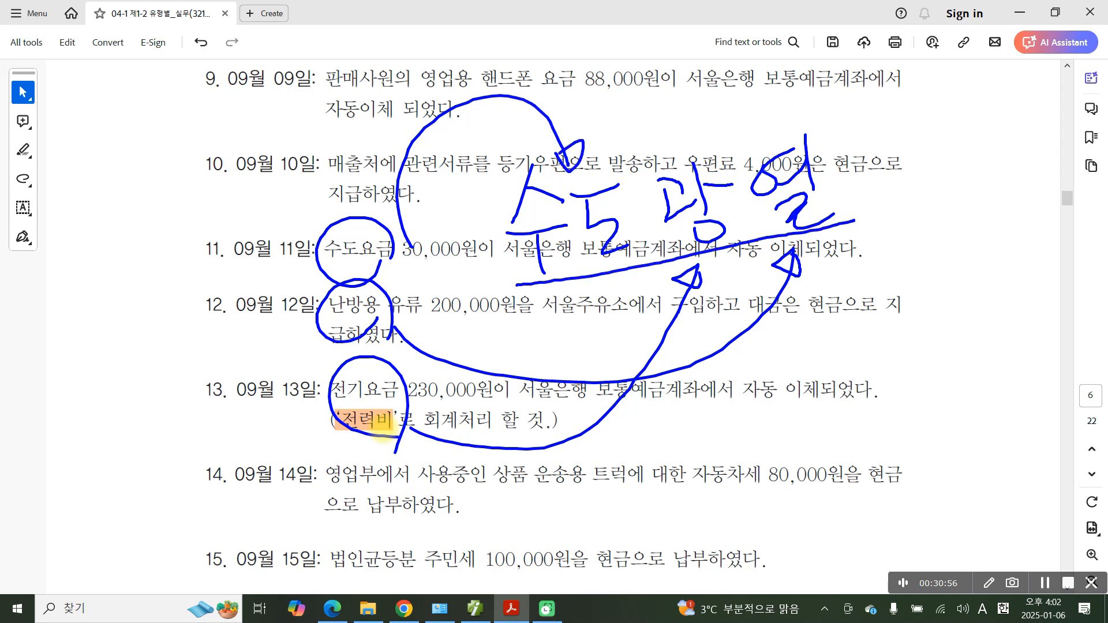
pyautogui.moveTo(874, 141); pyautogui.dragTo(889, 196)
pyautogui.moveTo(886, 179); pyautogui.dragTo(914, 157)
pyautogui.moveTo(922, 118); pyautogui.dragTo(942, 228)
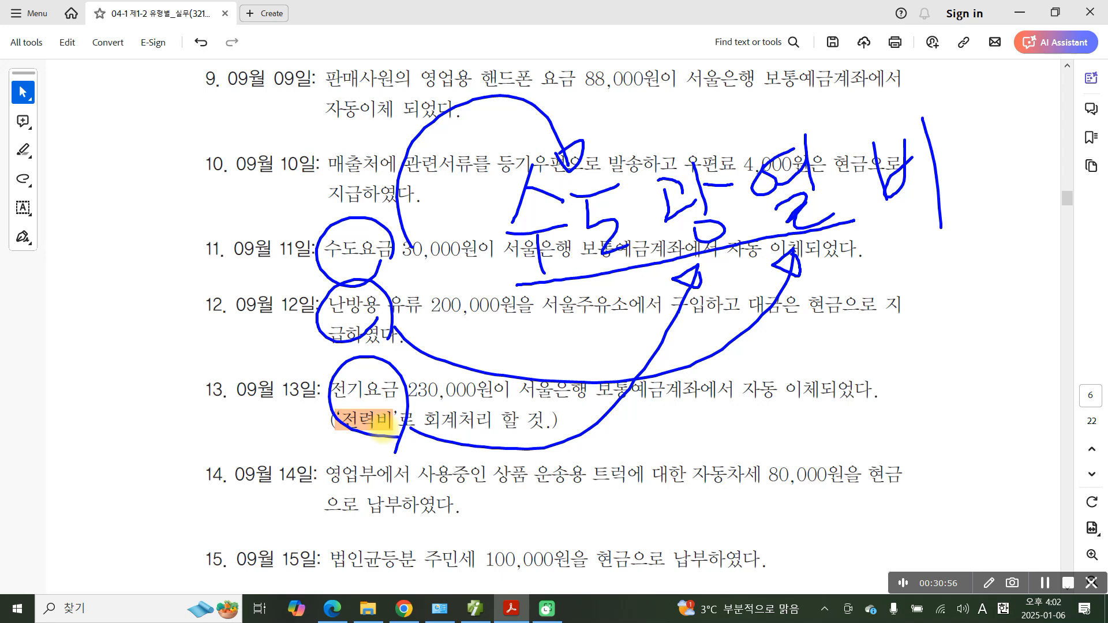
pyautogui.moveTo(730, 272)
pyautogui.mouseDown()
pyautogui.moveTo(641, 241)
pyautogui.moveTo(664, 284)
pyautogui.moveTo(732, 216)
pyautogui.mouseUp()
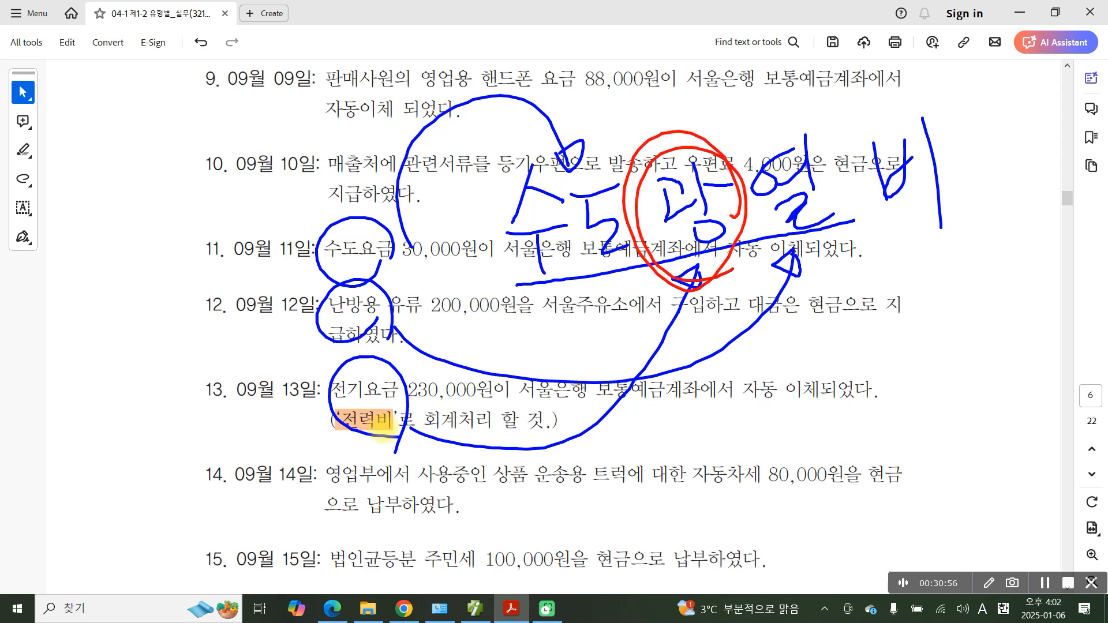
pyautogui.moveTo(407, 459); pyautogui.dragTo(393, 425)
pyautogui.moveTo(697, 283); pyautogui.dragTo(410, 440)
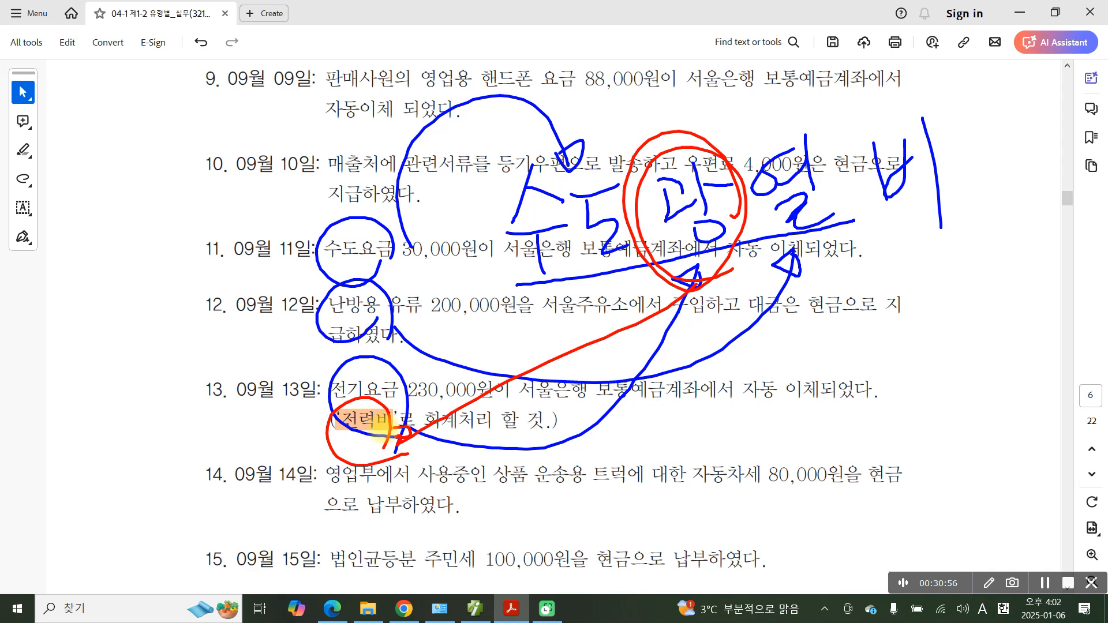
pyautogui.press('Escape')
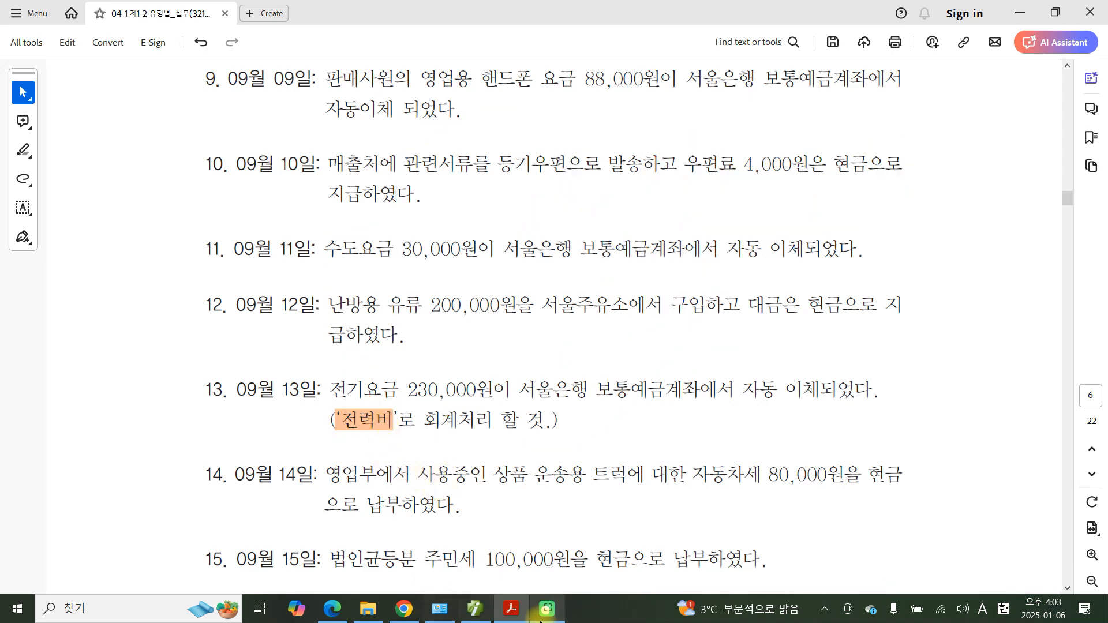
# Switch to Smart A, set the 일반전표입력 date to 09월 13일 and start a new 차변 line
pyautogui.click(475, 608)
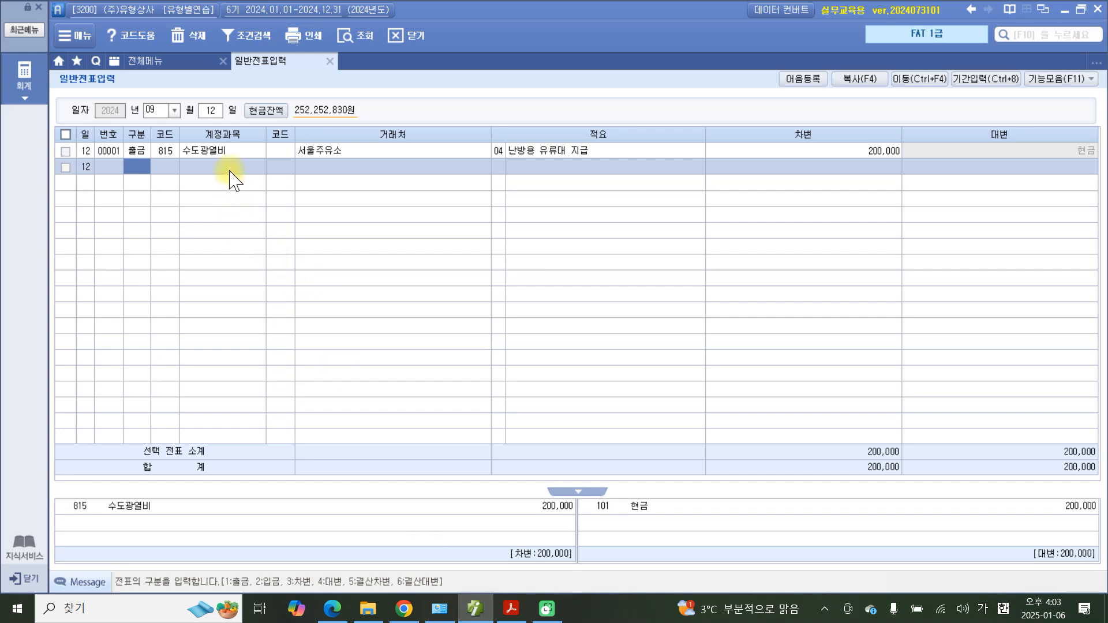
pyautogui.click(211, 111)
pyautogui.write('13')
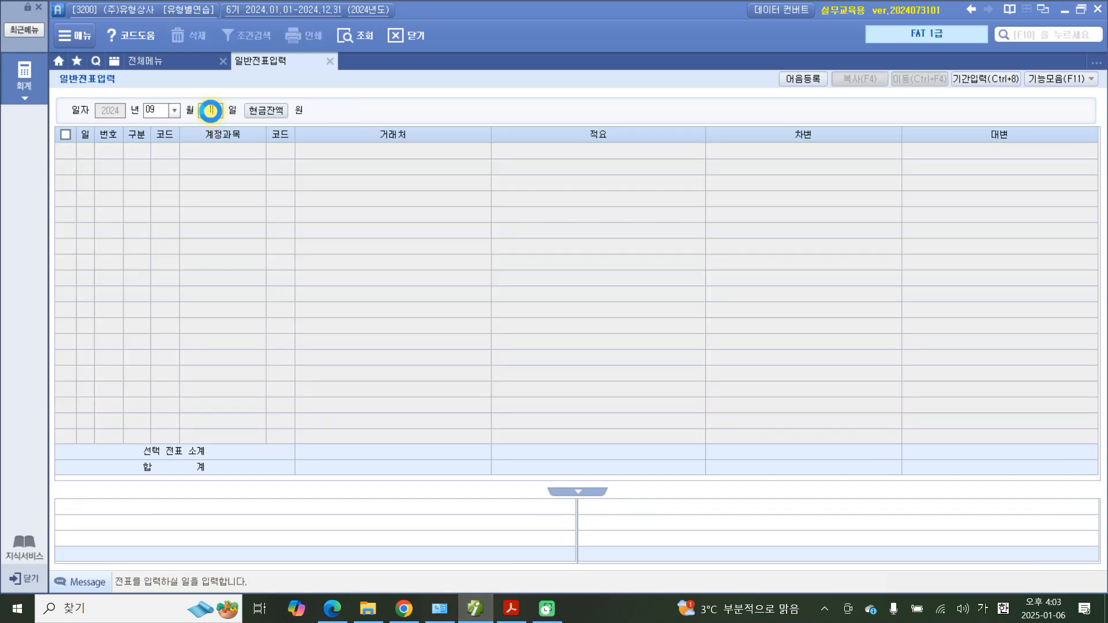
pyautogui.press('Return')
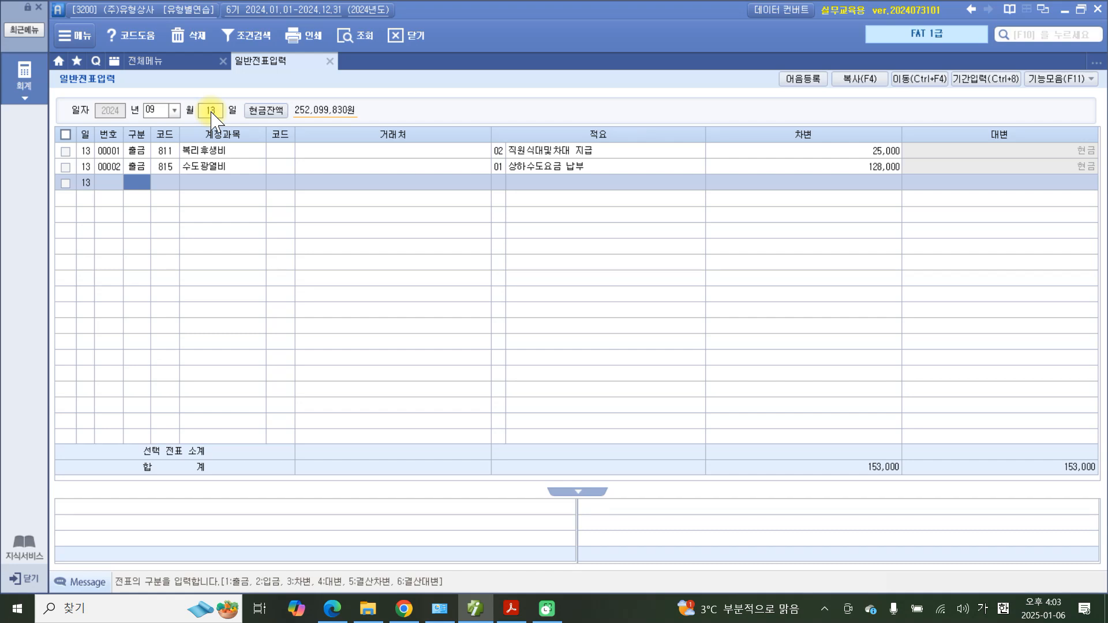
pyautogui.write('3')
pyautogui.press('Return')
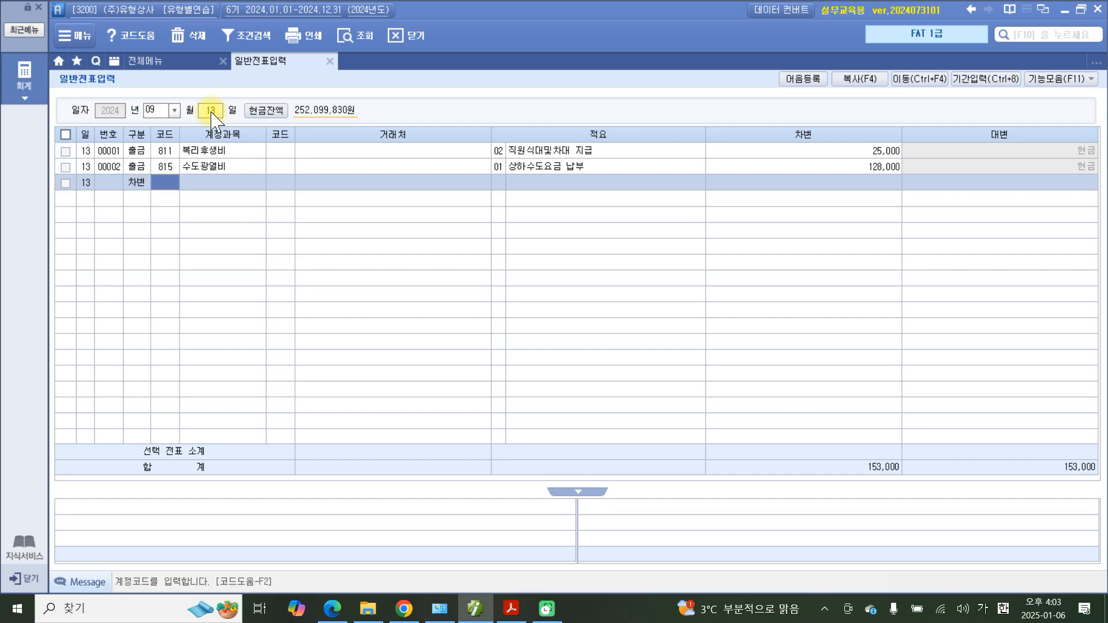
# Look up 전력 and assign account 816 전력비 to the new 차변 line
pyautogui.write('전력')
pyautogui.press('Return')
pyautogui.press('Down')
pyautogui.press('Down')
pyautogui.press('Down')
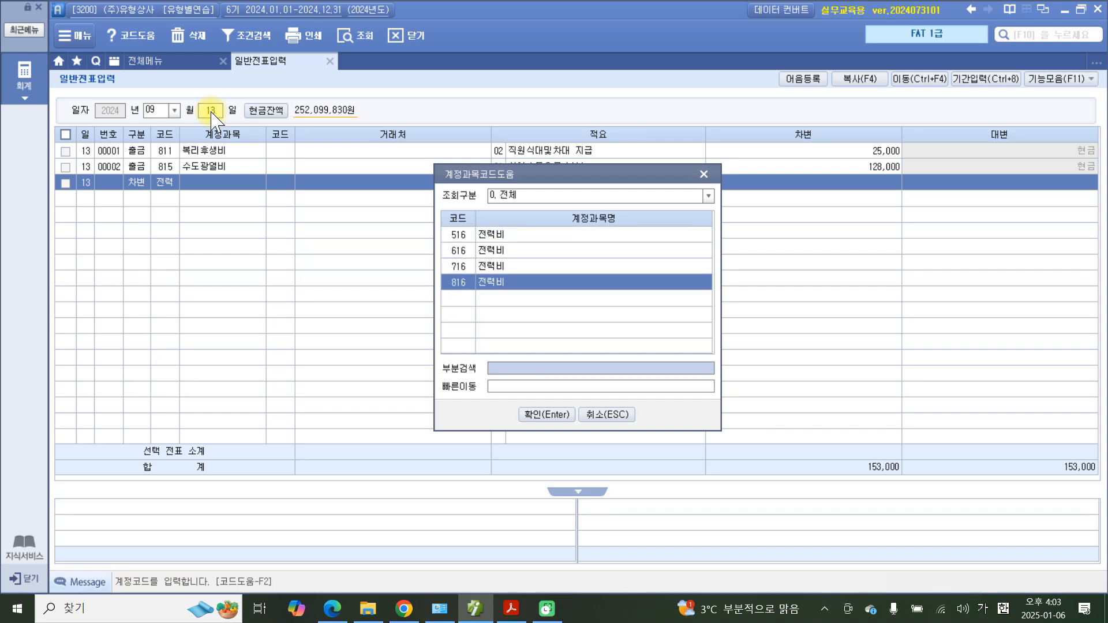
pyautogui.press('Return')
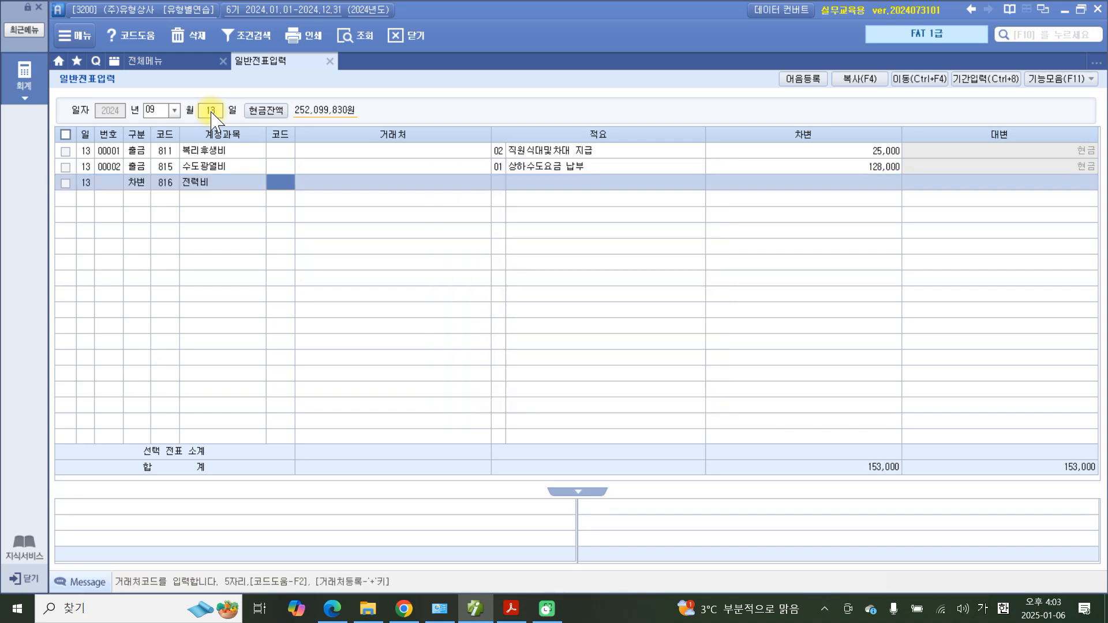
# Leave the 전력비 line's 거래처 blank, set its 적요 to 04 전기요금 보통예금인출 and its 차변 amount to 230,000
pyautogui.press('Return')
pyautogui.press('Return')
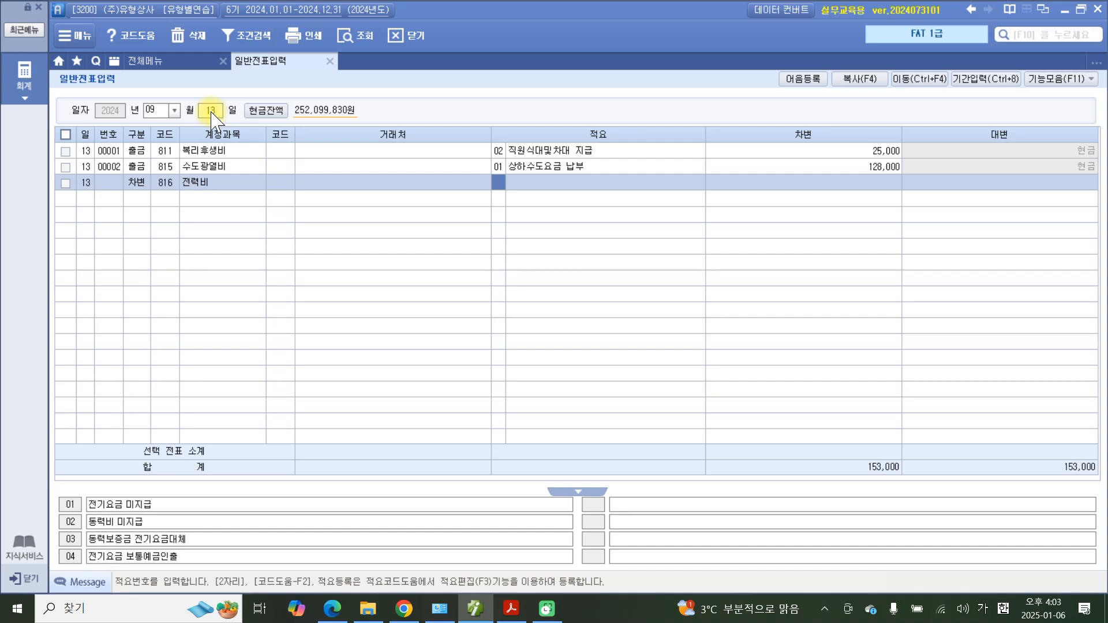
pyautogui.write('4')
pyautogui.press('Return')
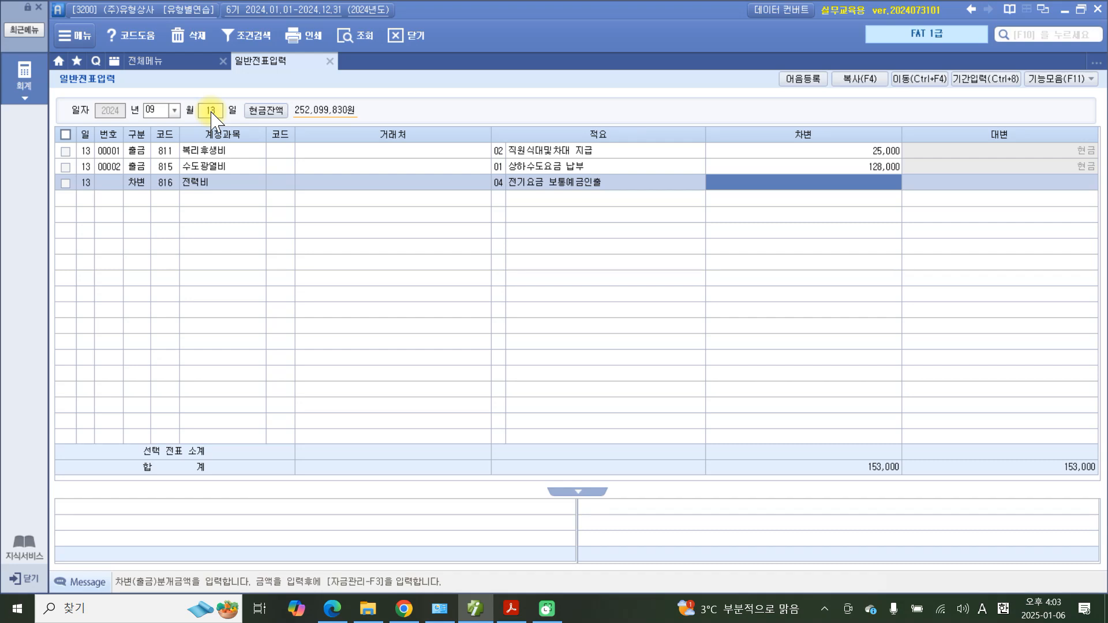
pyautogui.write('2300000')
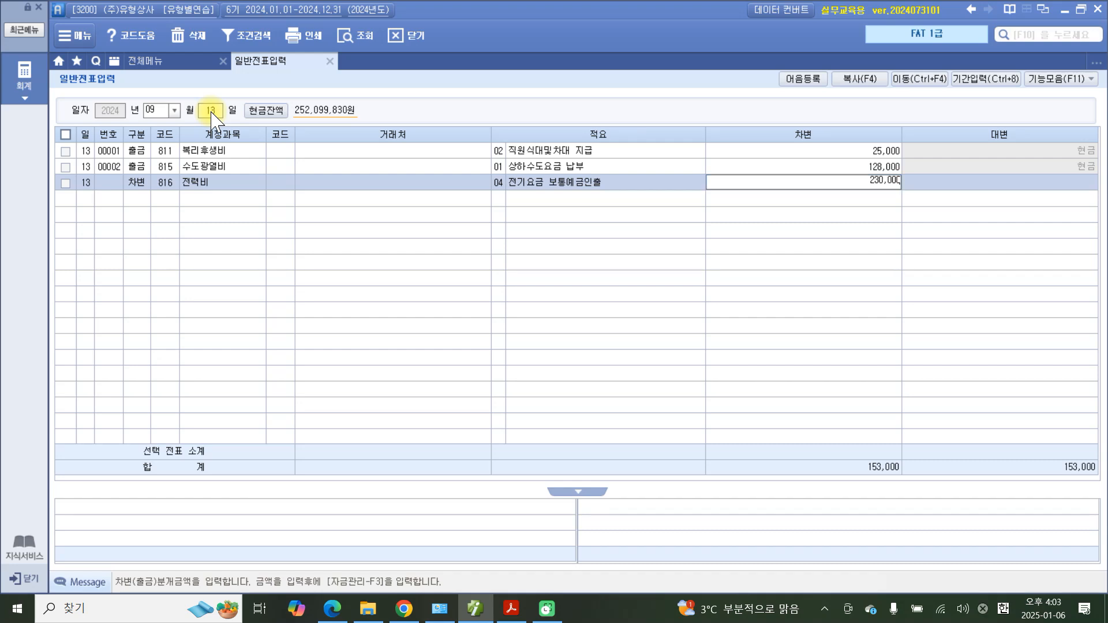
pyautogui.press('Return')
# Add a 대변 line for account 103 보통예금 with 서울은행(보통) as its 거래처
pyautogui.write('4')
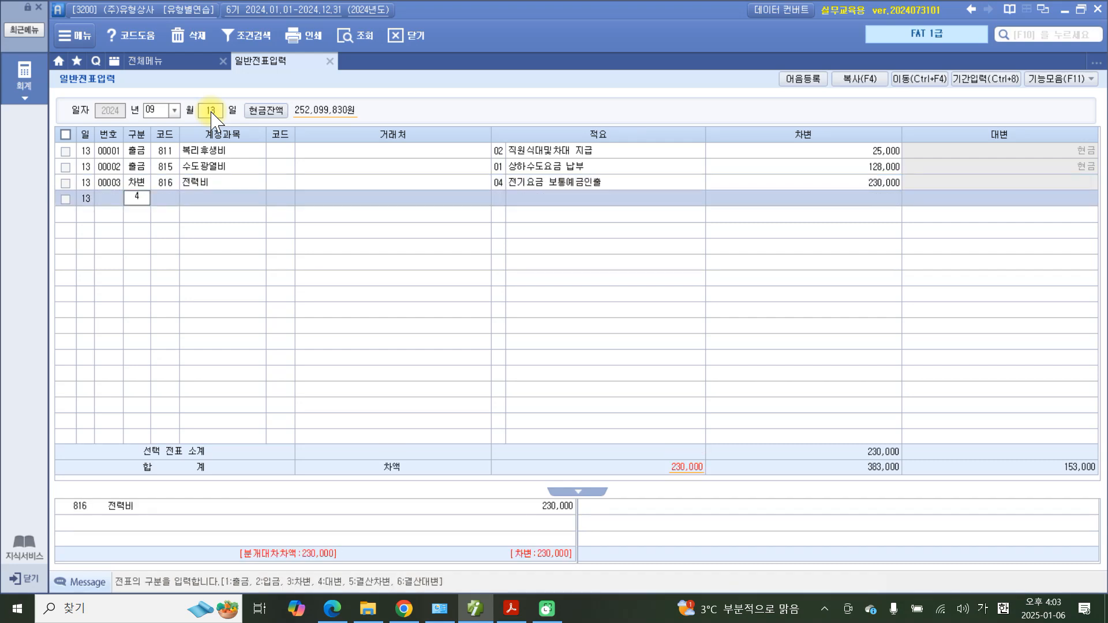
pyautogui.press('Return')
pyautogui.write('103')
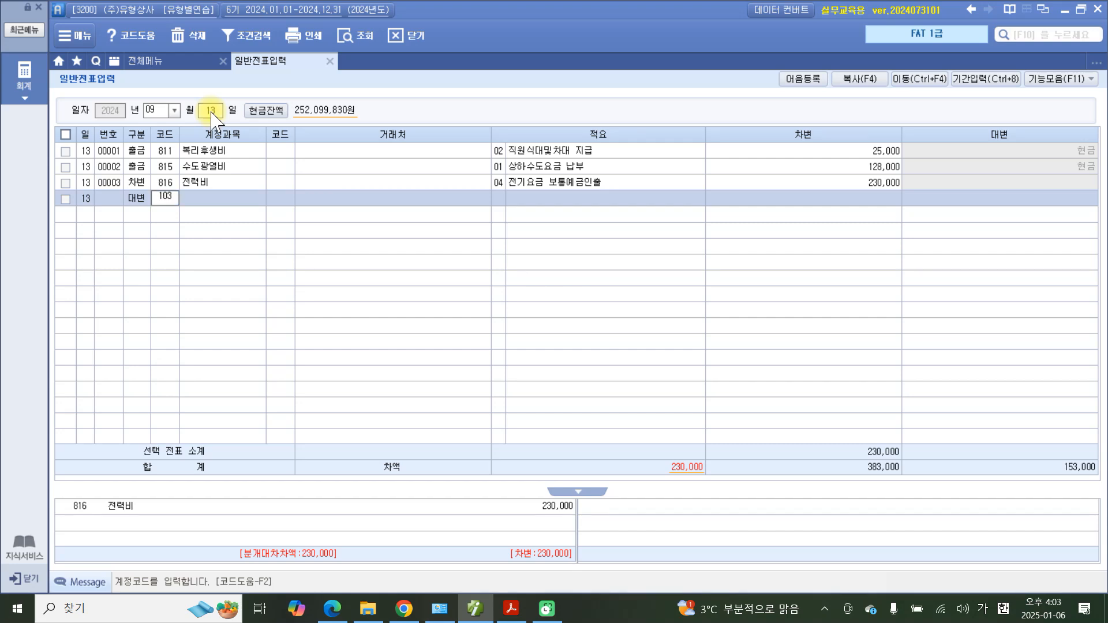
pyautogui.press('Return')
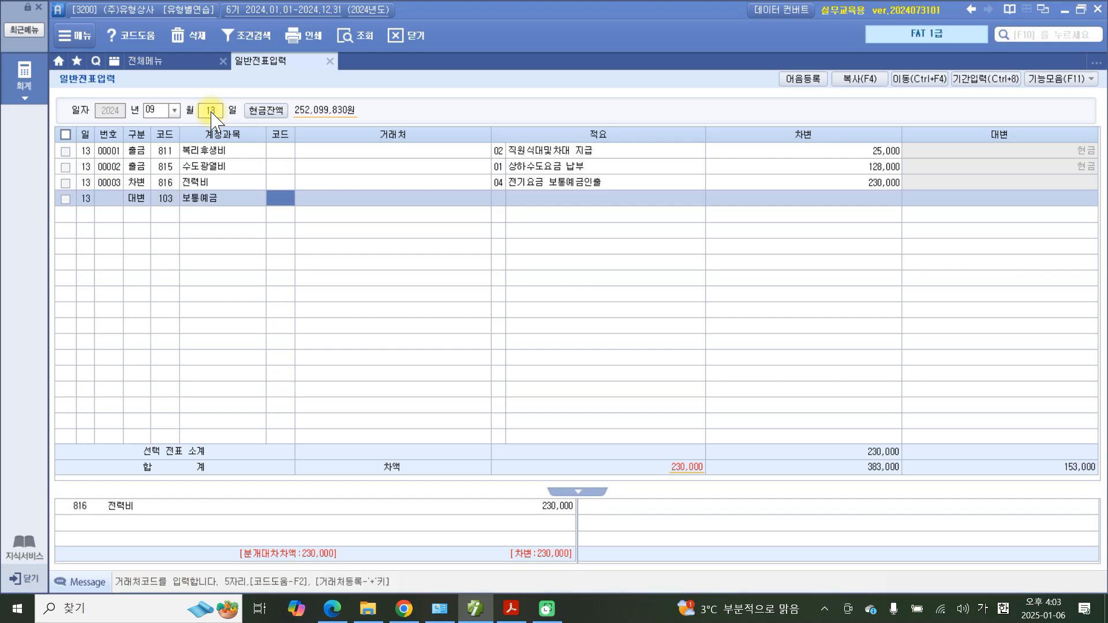
pyautogui.write('서울')
pyautogui.press('Return')
pyautogui.press('Return')
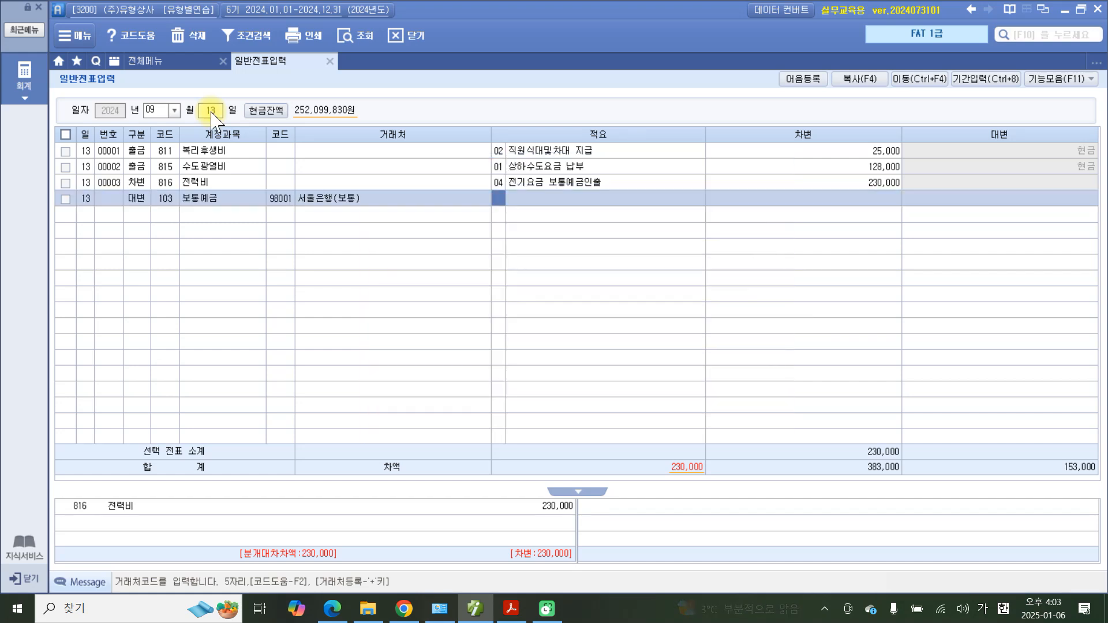
# Carry the 적요 전기요금 보통예금인출 onto the 보통예금 line and set its 대변 amount to 230,000
pyautogui.press('Return')
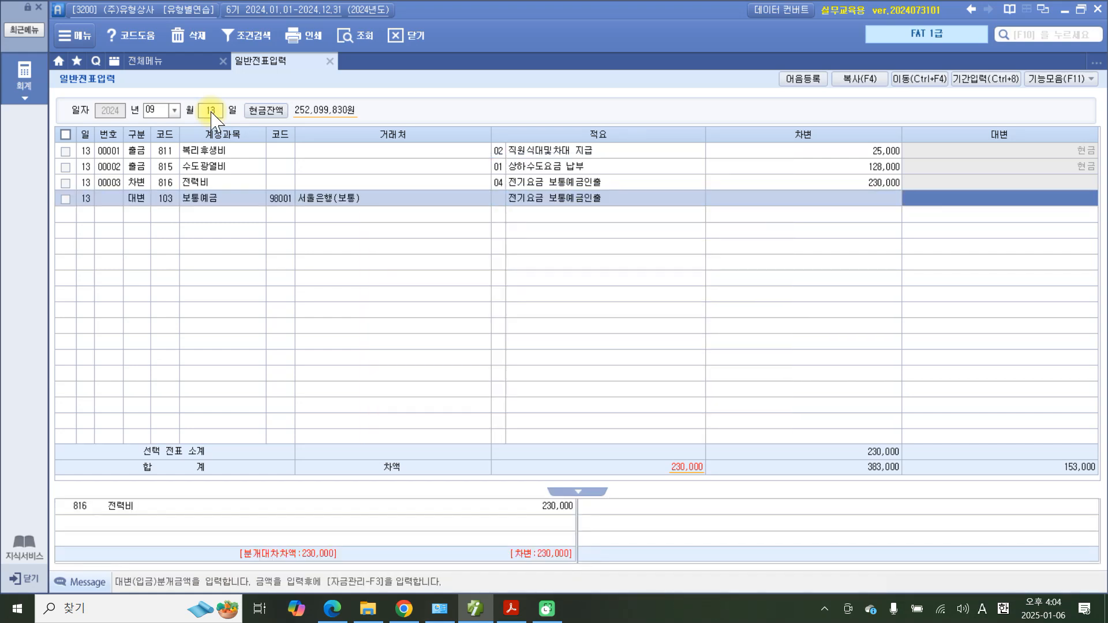
pyautogui.write('2300000')
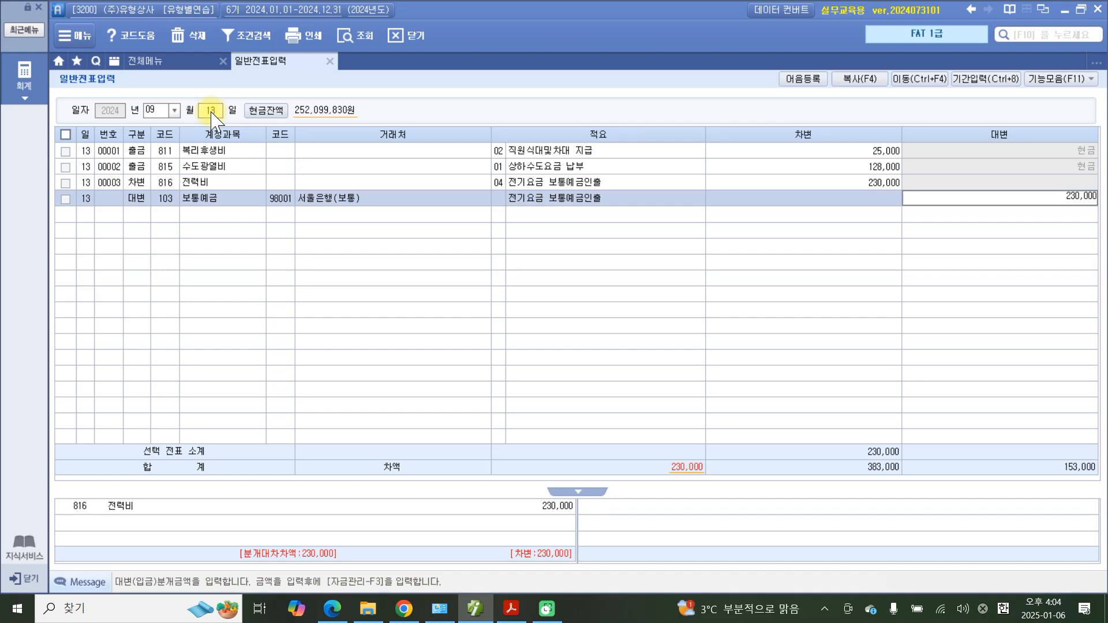
pyautogui.press('Return')
pyautogui.click(165, 182)
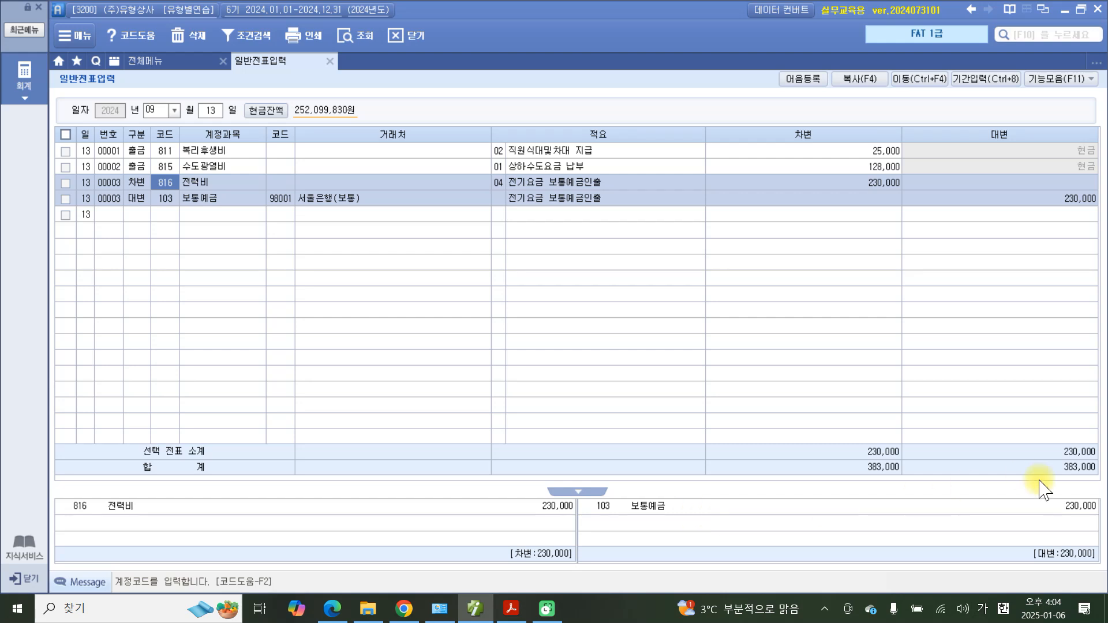
pyautogui.moveTo(1068, 594)
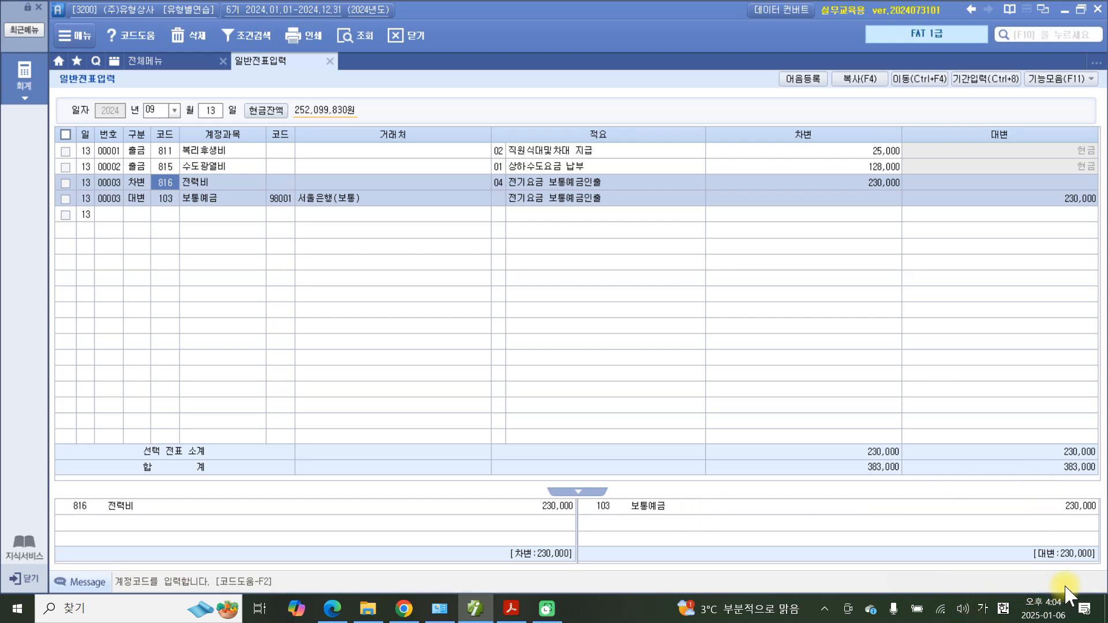